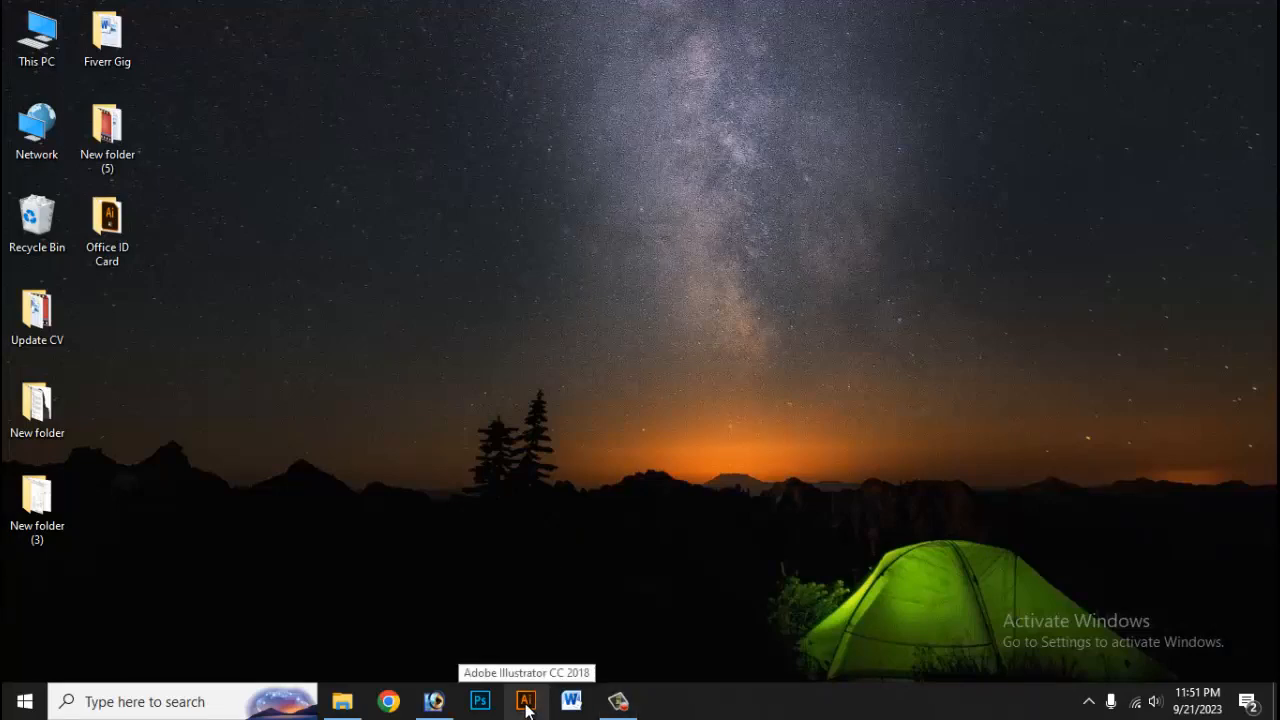
Step: Launch Illustrator and bring up the New Document settings
click(526, 705)
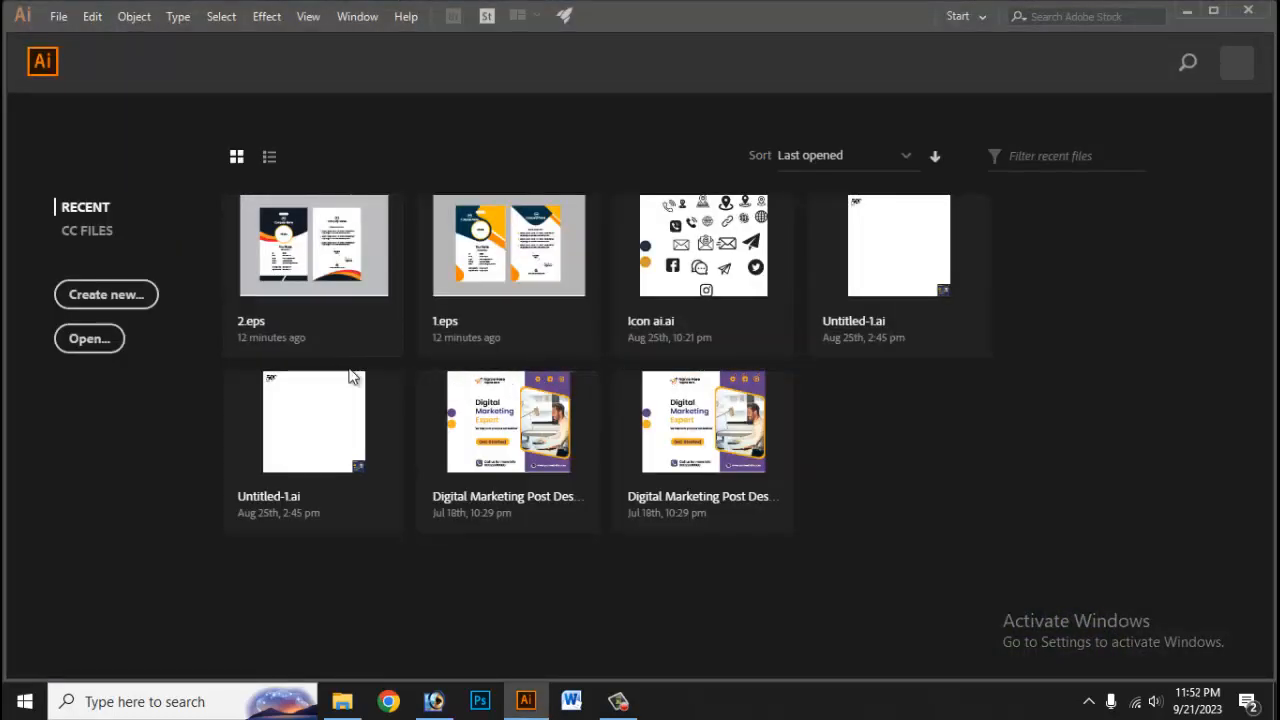
click(108, 300)
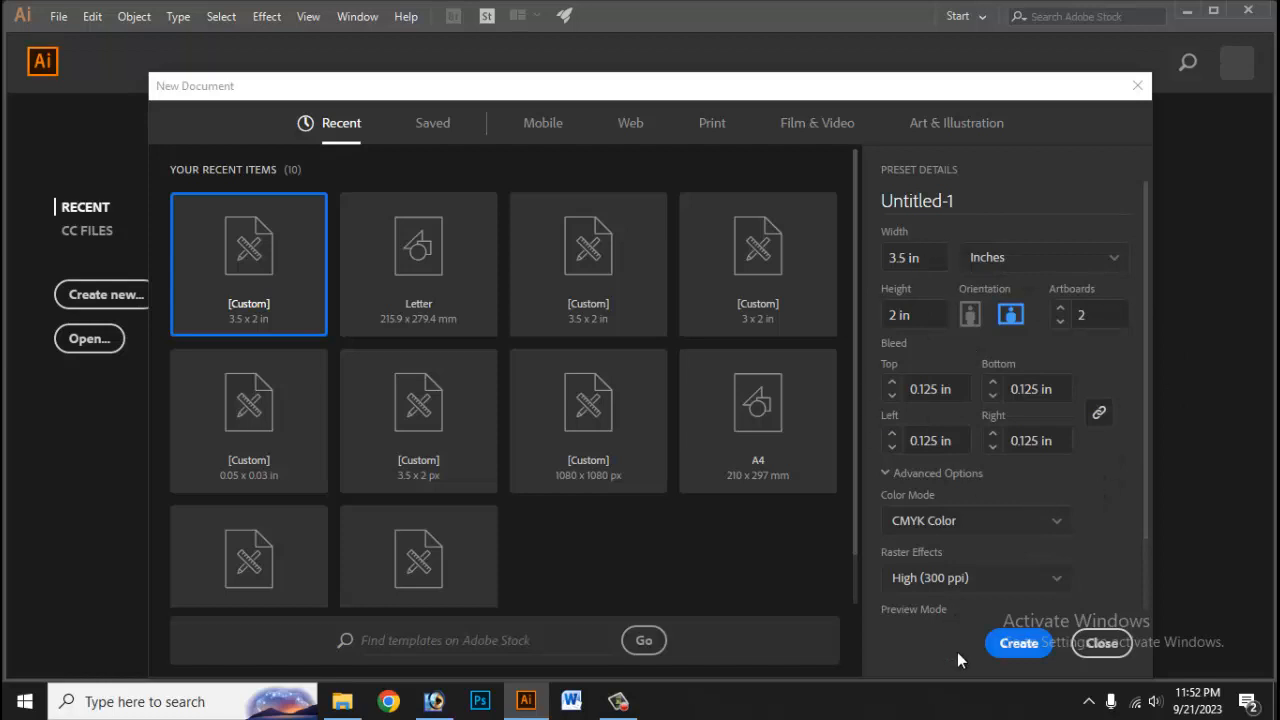
click(389, 702)
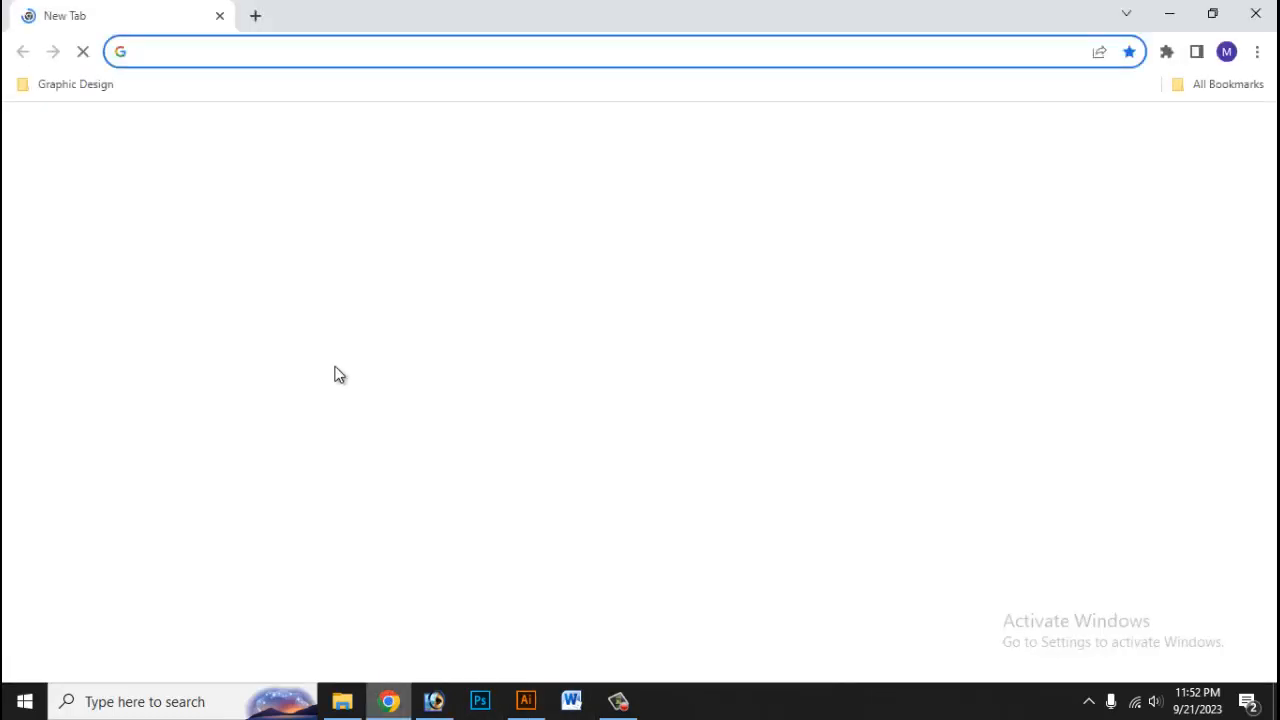
Step: Search Google for 'office id card size' and note the 3.375″ × 2.125″ CR80 answer
text(office)
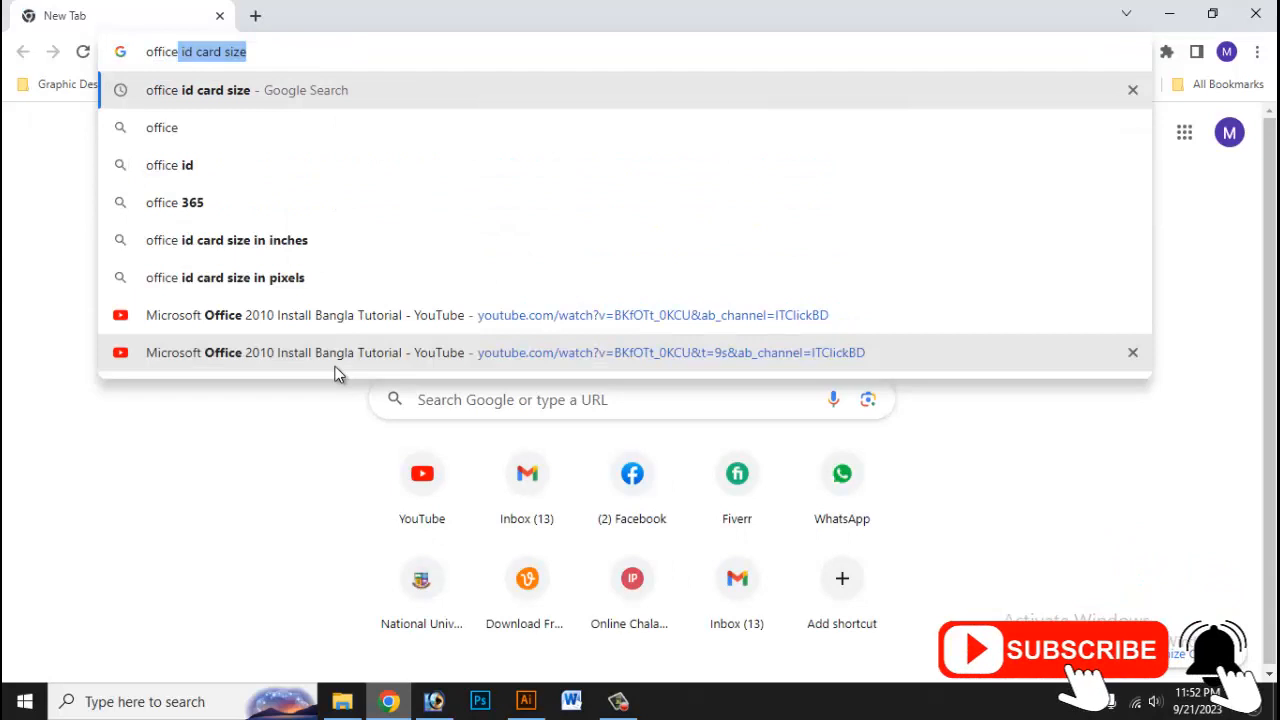
key(Return)
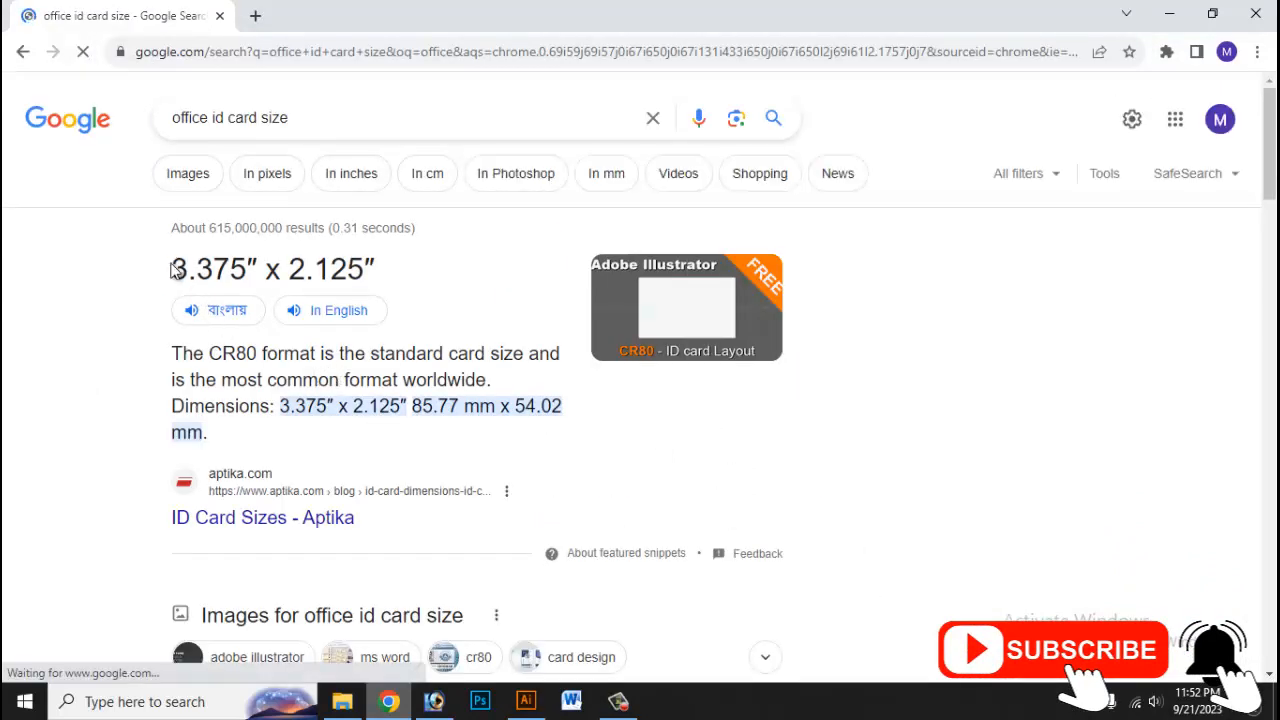
drag(171, 270, 350, 268)
click(350, 270)
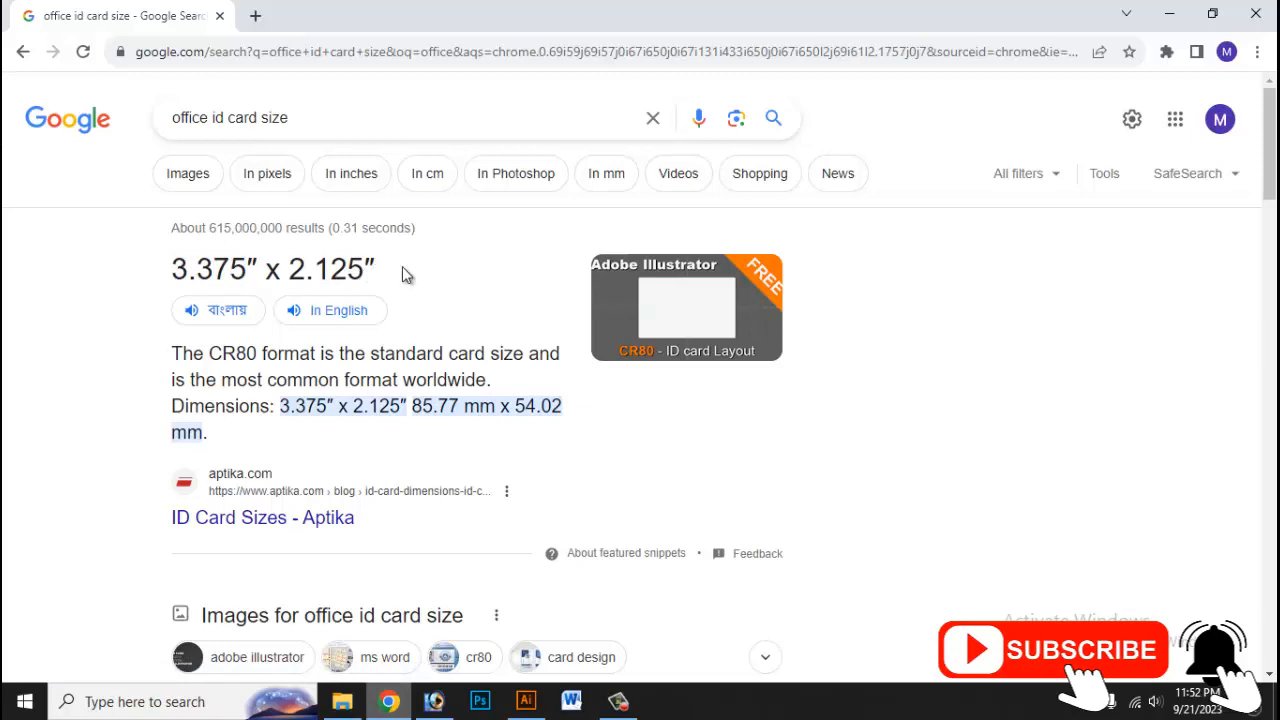
click(1169, 14)
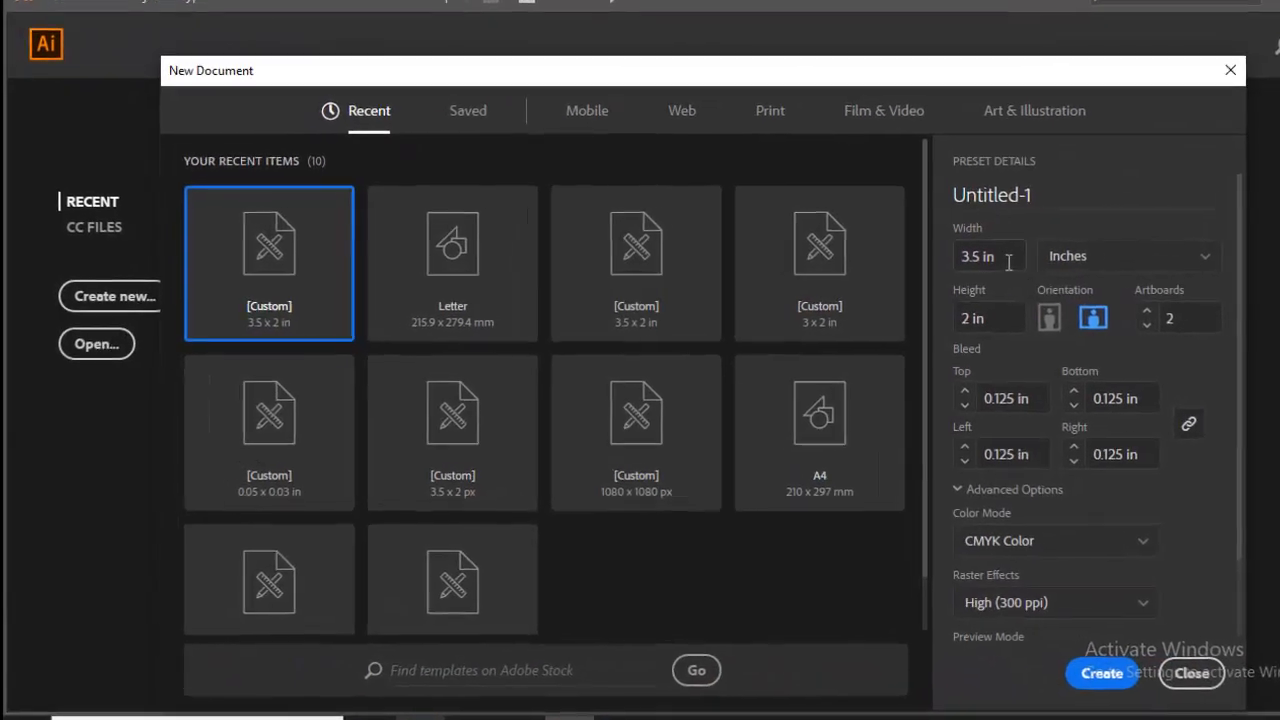
Step: Create an inch-based document with portrait 2.2 × 3.4 in artboards and 0.125 in bleed
click(1152, 258)
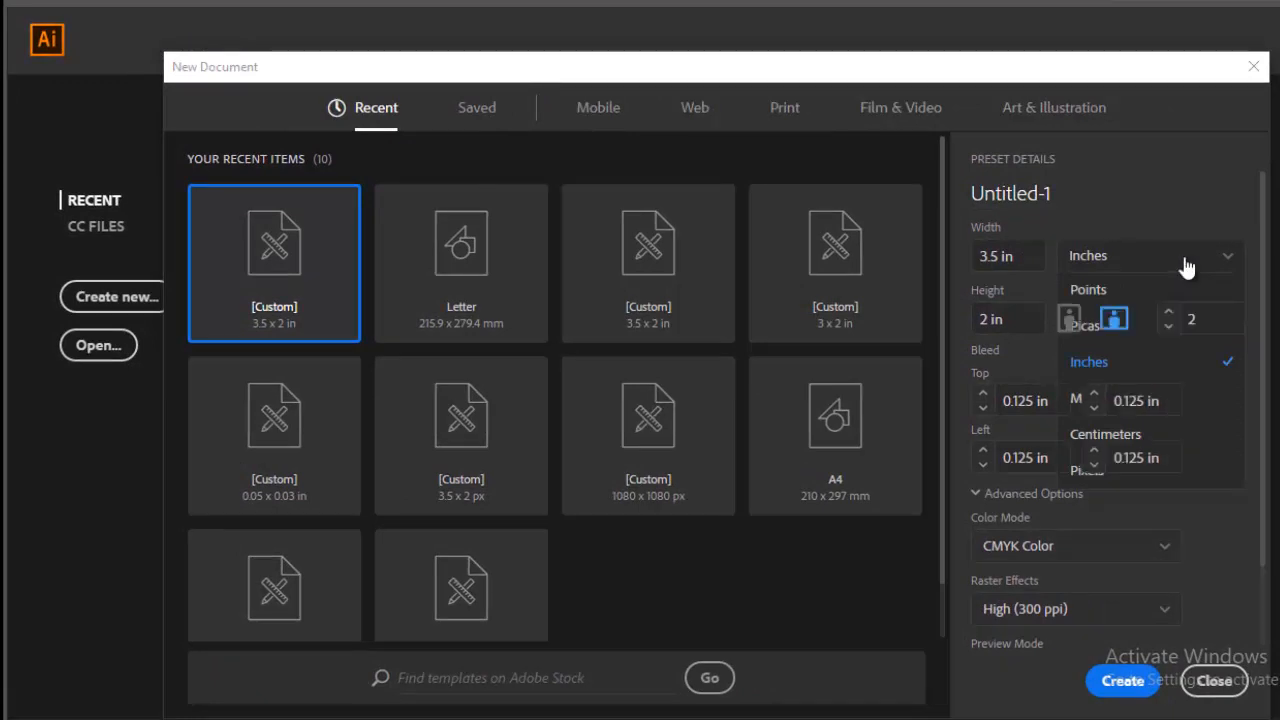
click(1185, 267)
click(1011, 254)
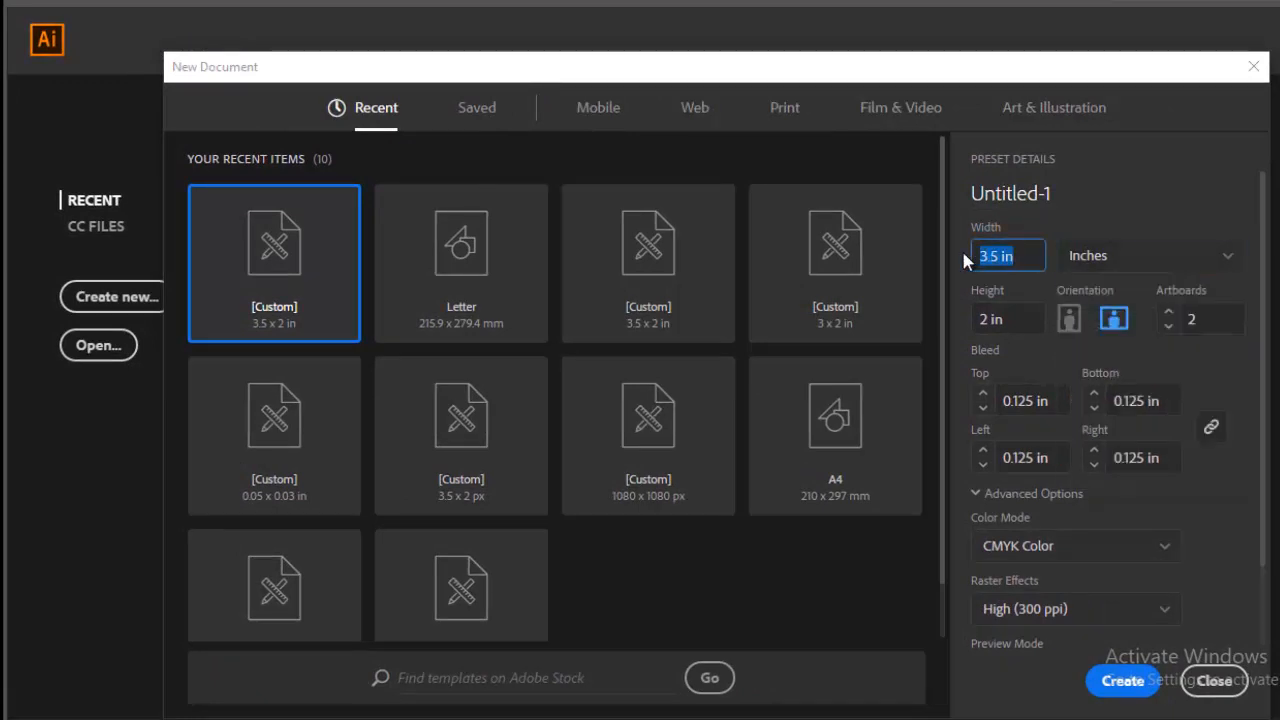
text(2.2)
key(Tab)
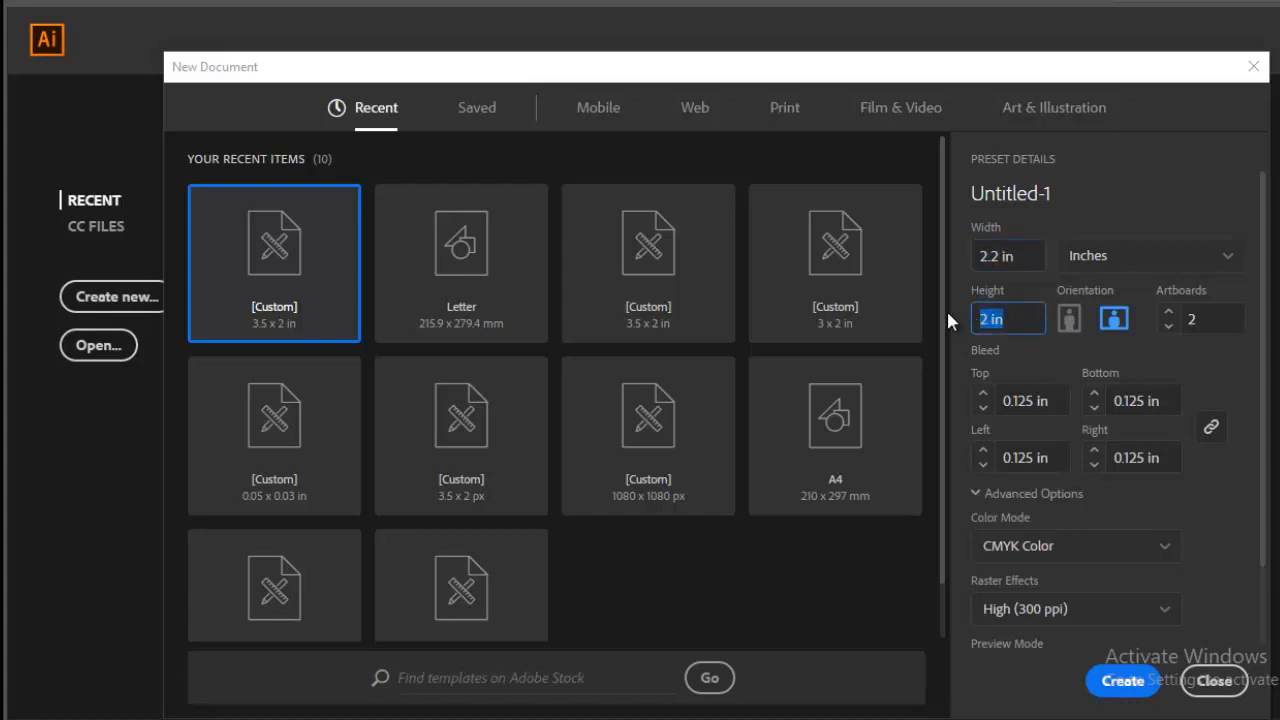
text(3.4)
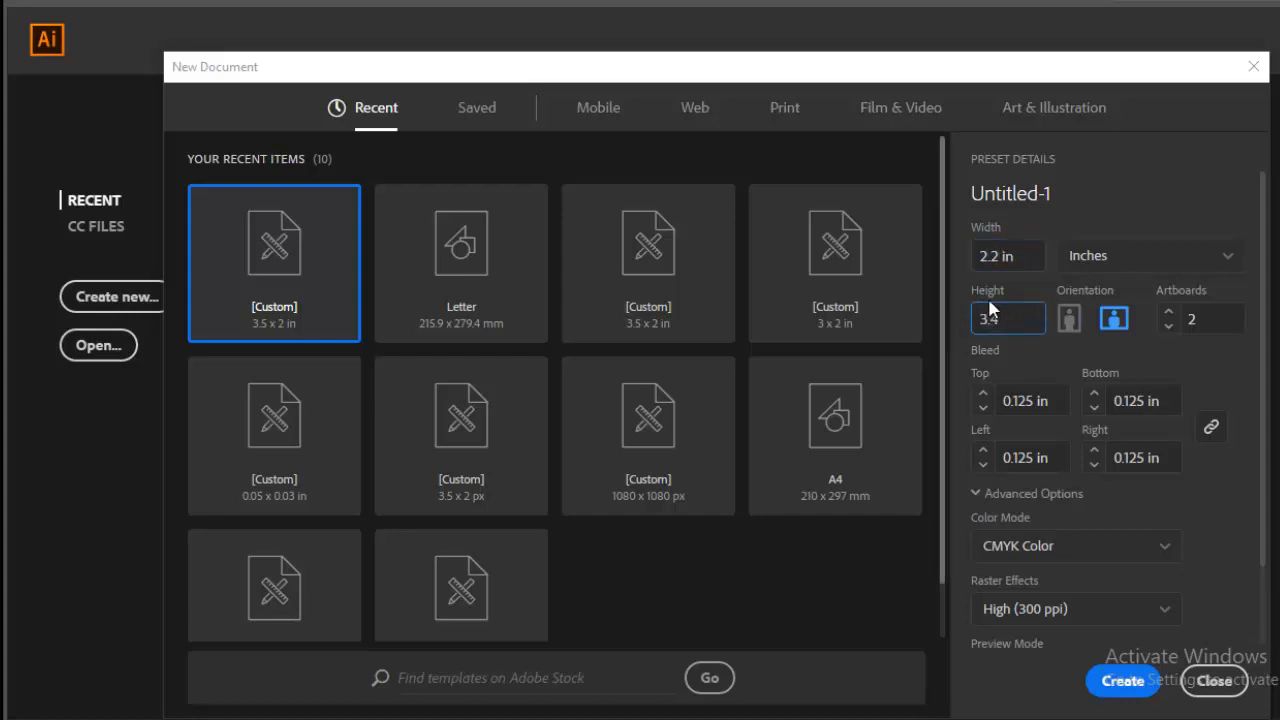
click(1070, 320)
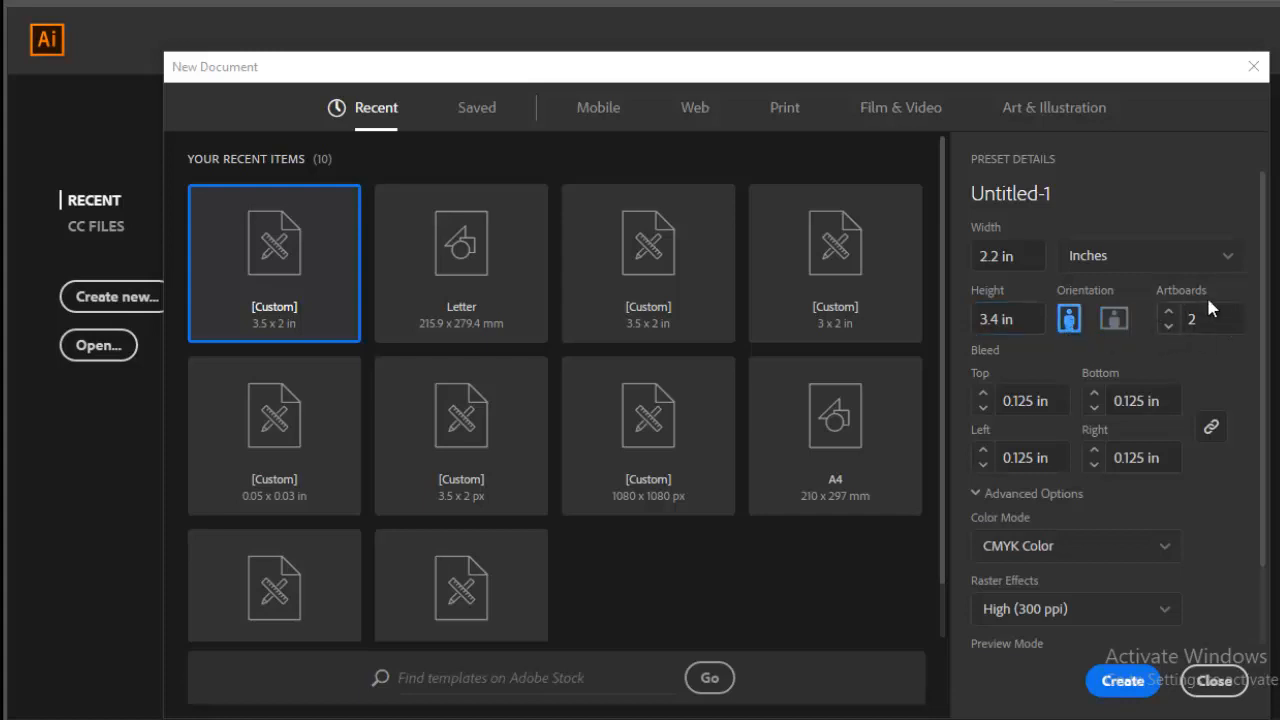
click(983, 408)
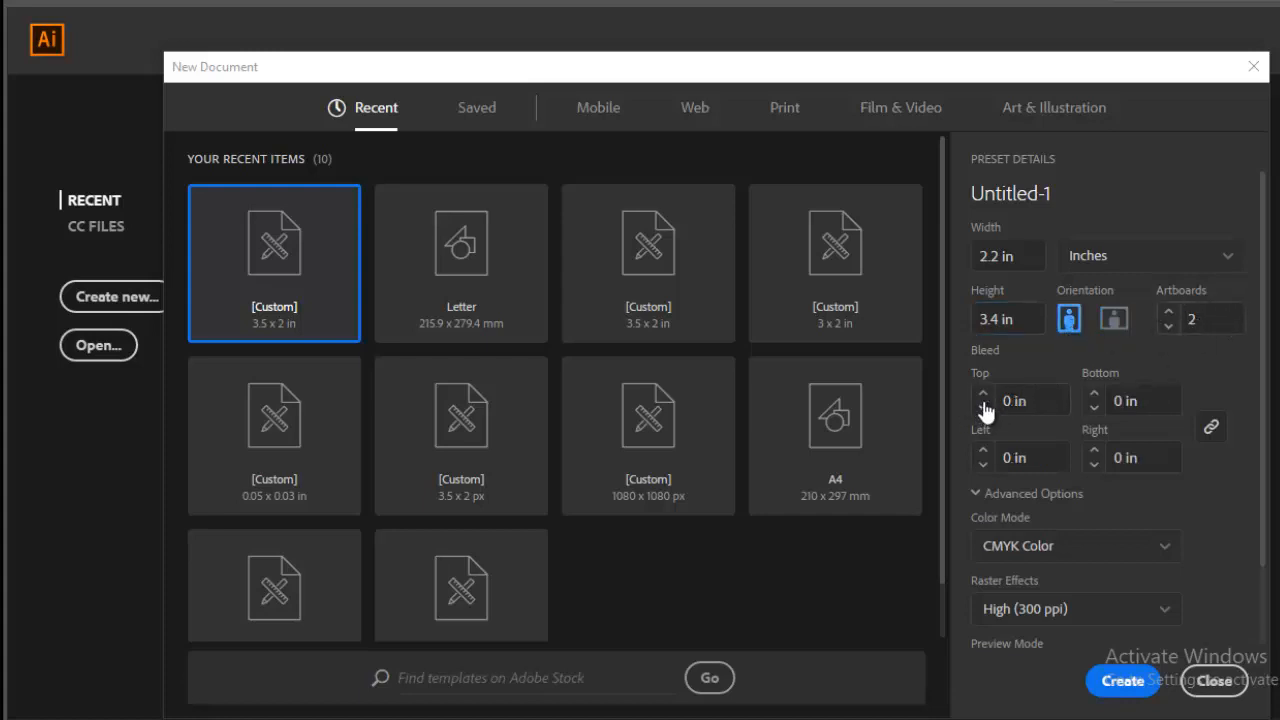
click(984, 393)
scroll(1083, 500, down, 2)
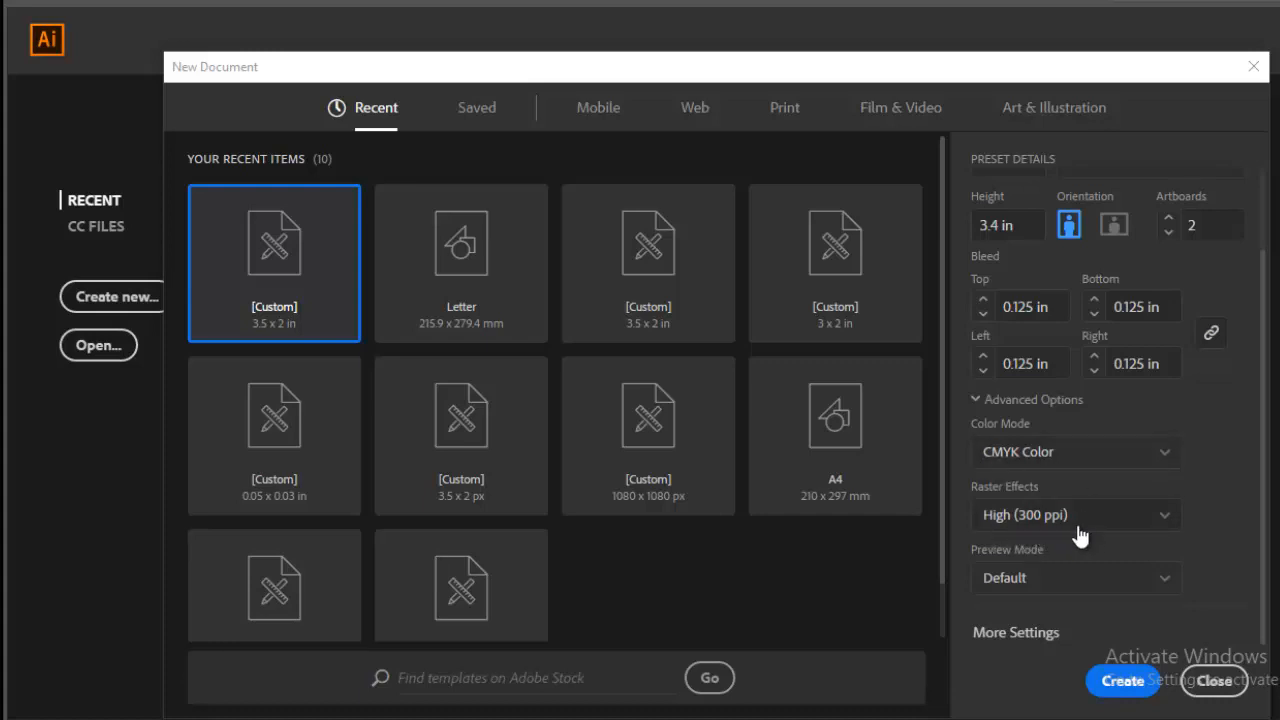
click(1123, 683)
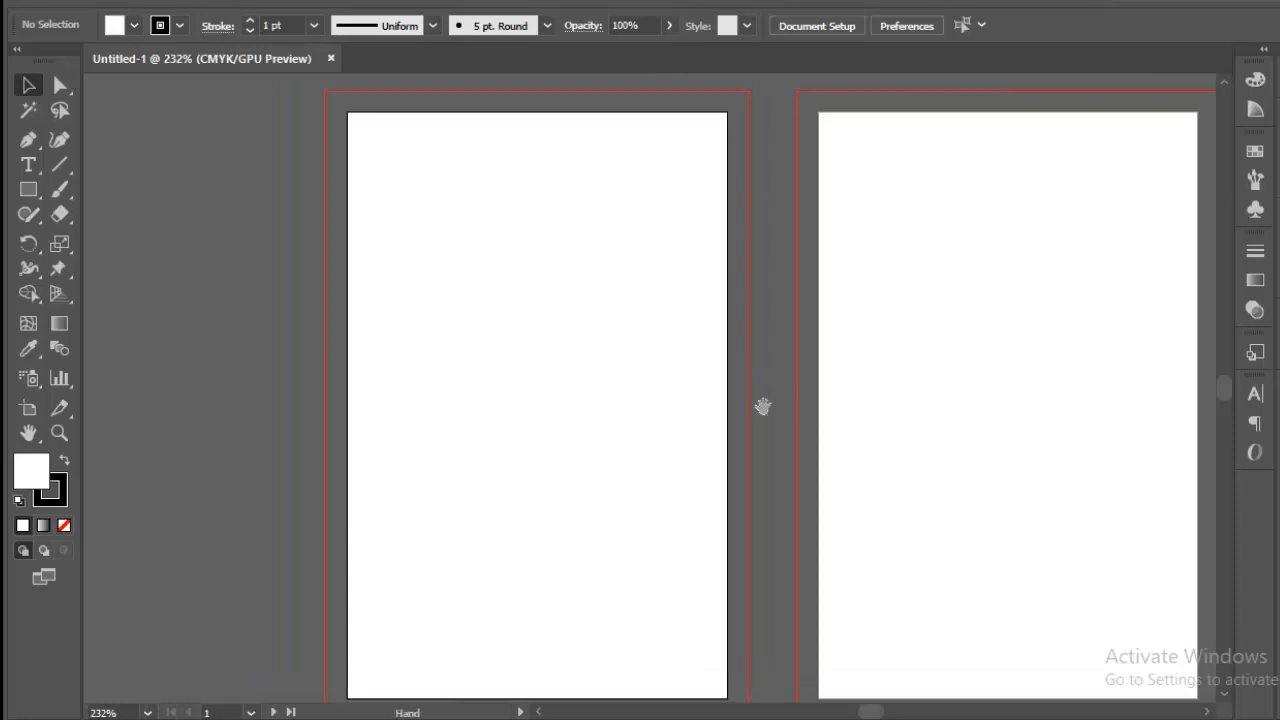
Step: Draw a 2.2 × 3.4 in rectangle on the first artboard
drag(706, 404, 609, 391)
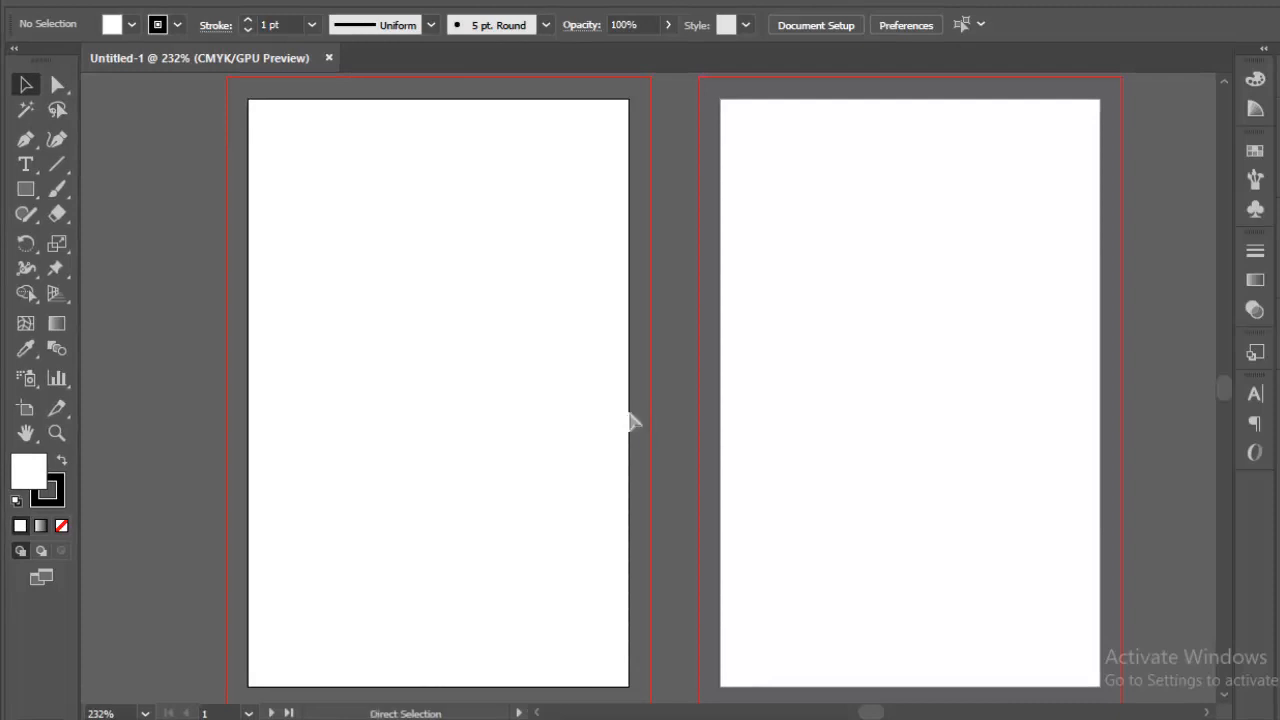
key(ctrl+minus)
key(ctrl+minus)
key(ctrl+plus)
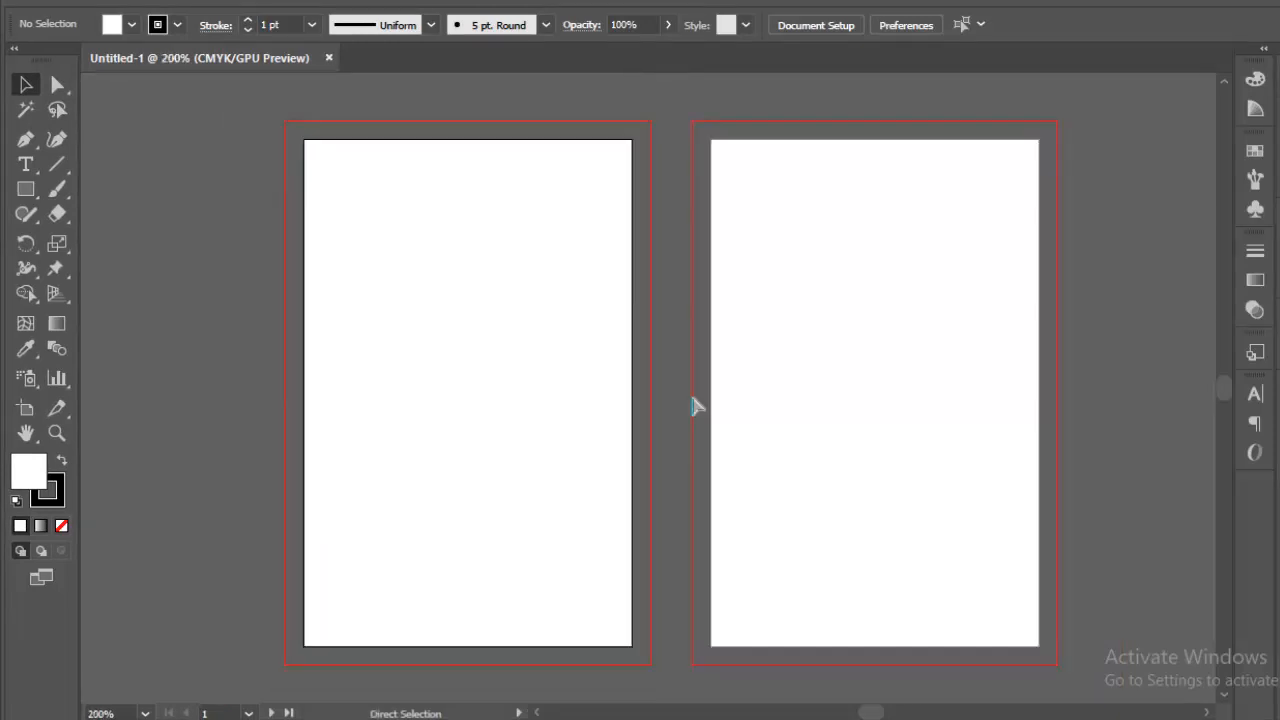
drag(664, 419, 572, 420)
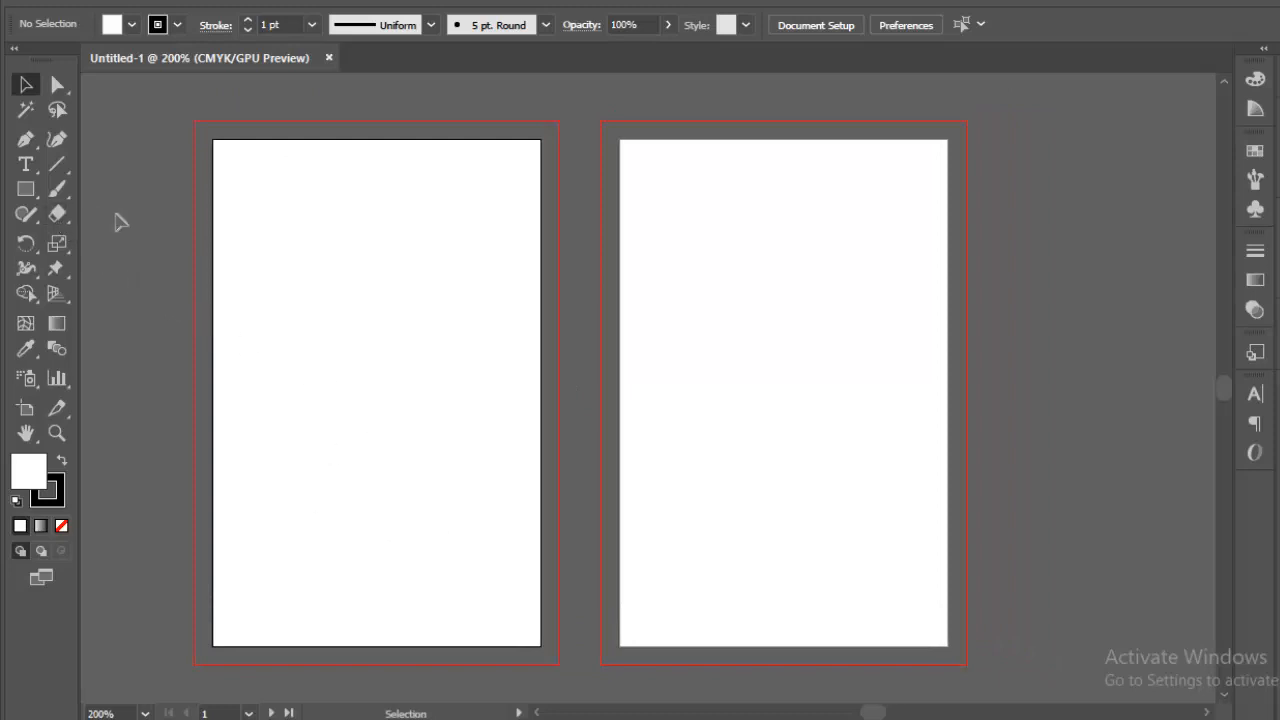
click(27, 192)
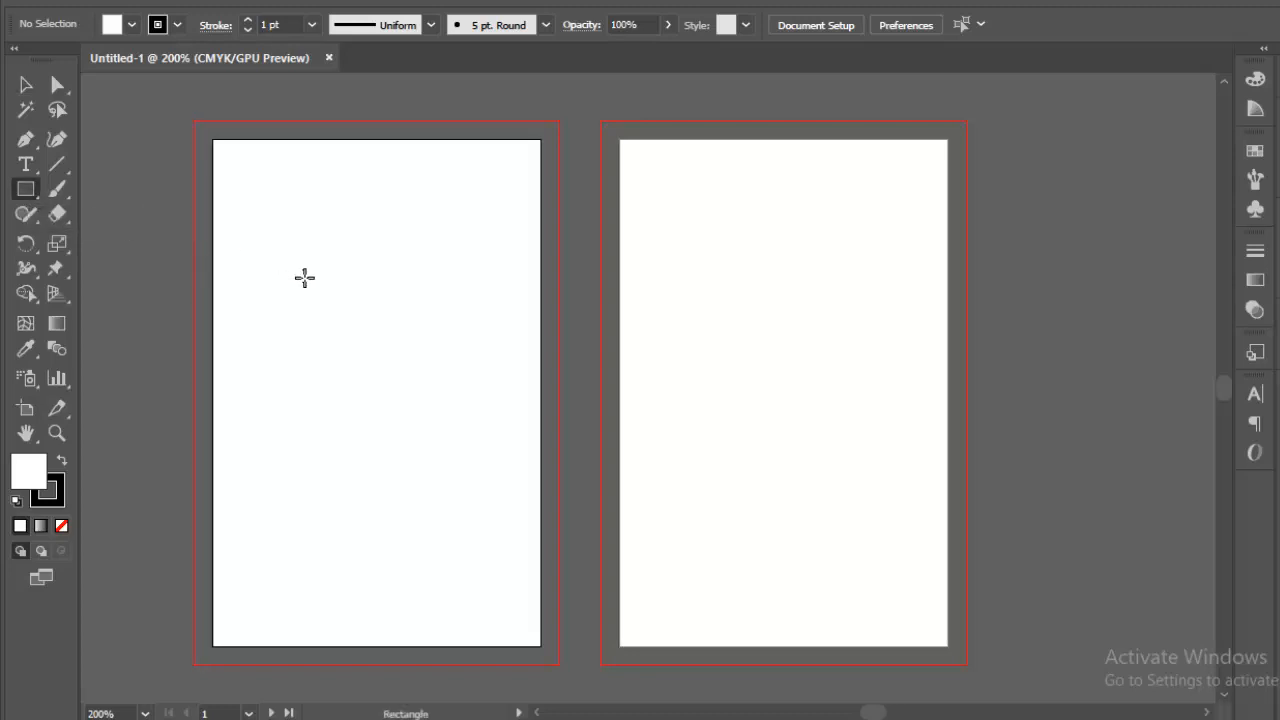
click(651, 334)
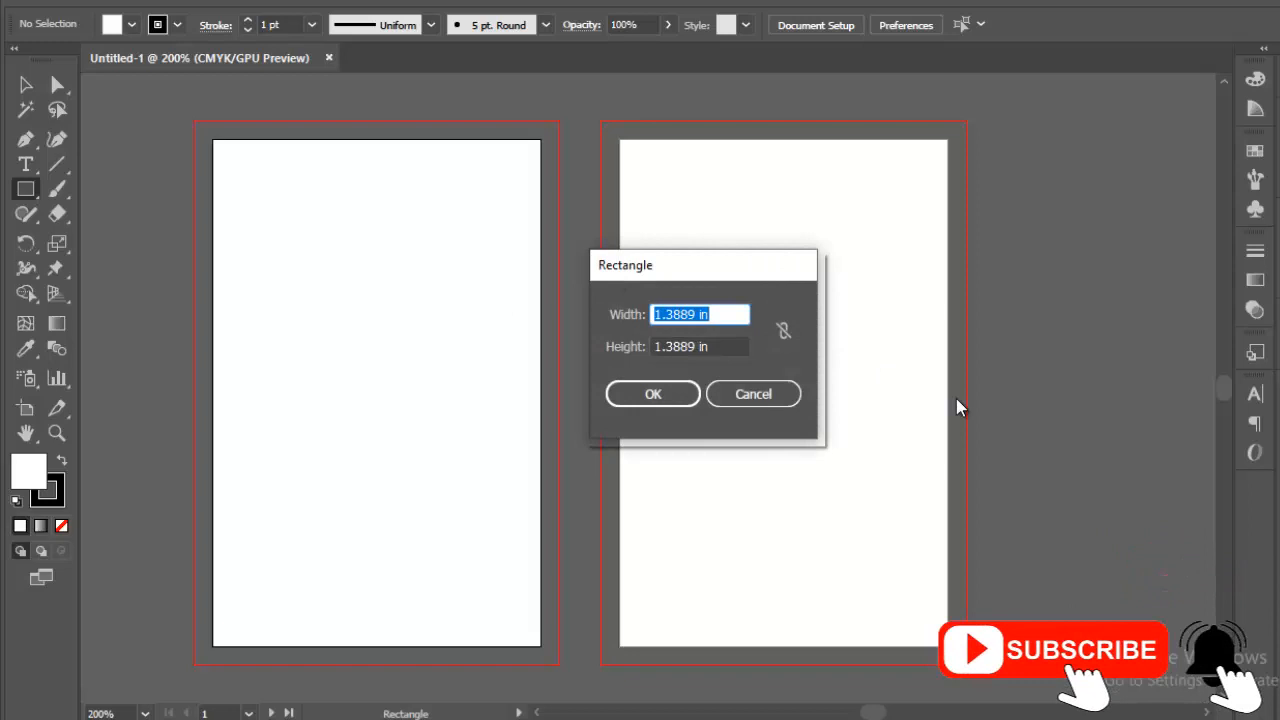
text(2.2)
key(Tab)
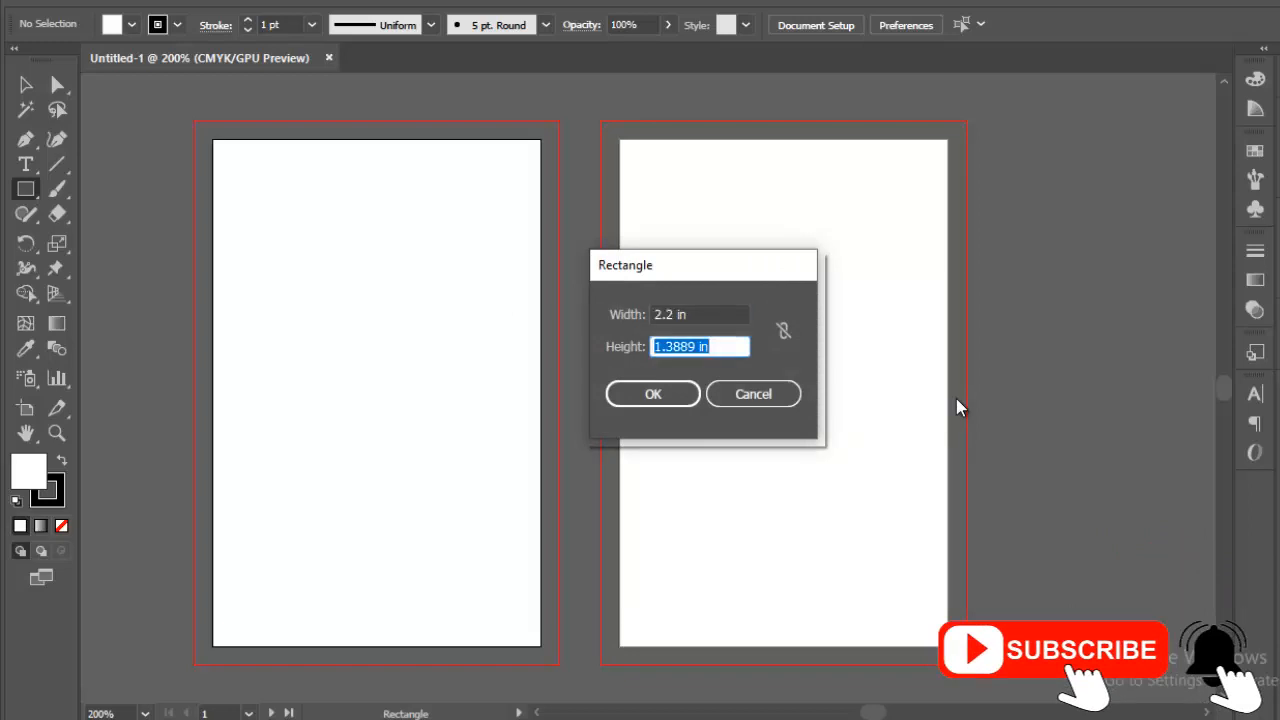
text(3.4)
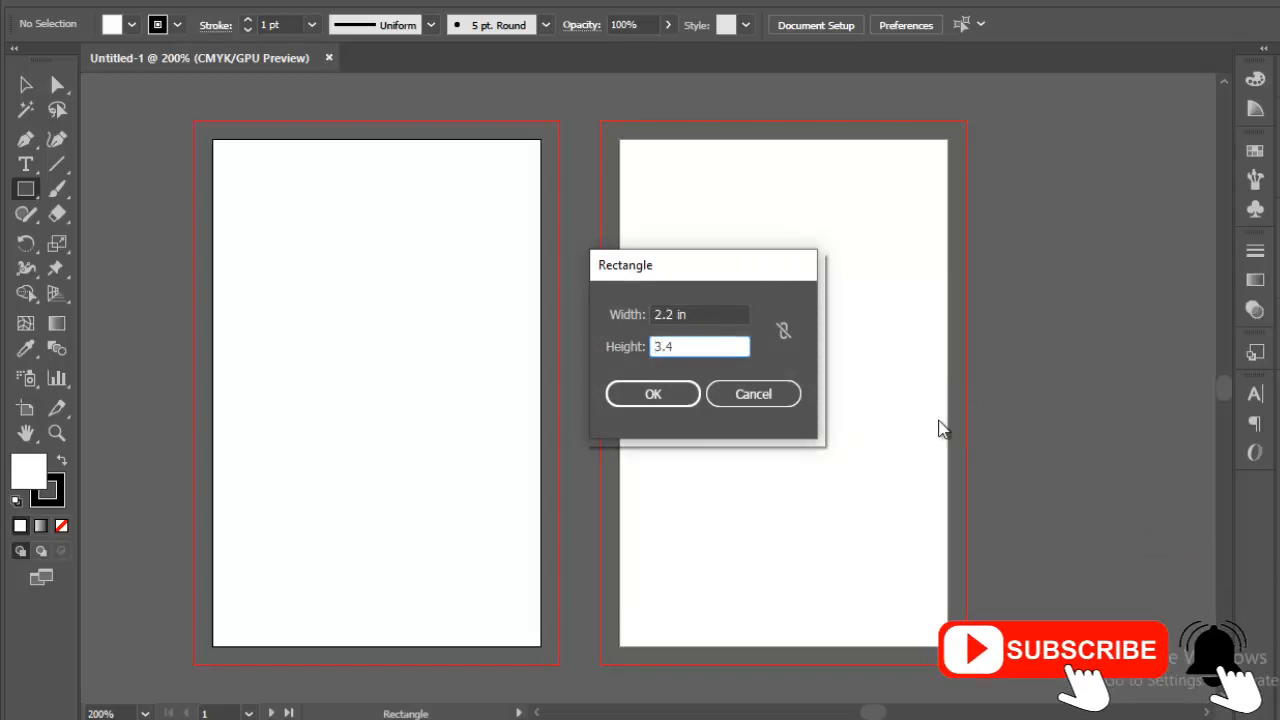
click(652, 400)
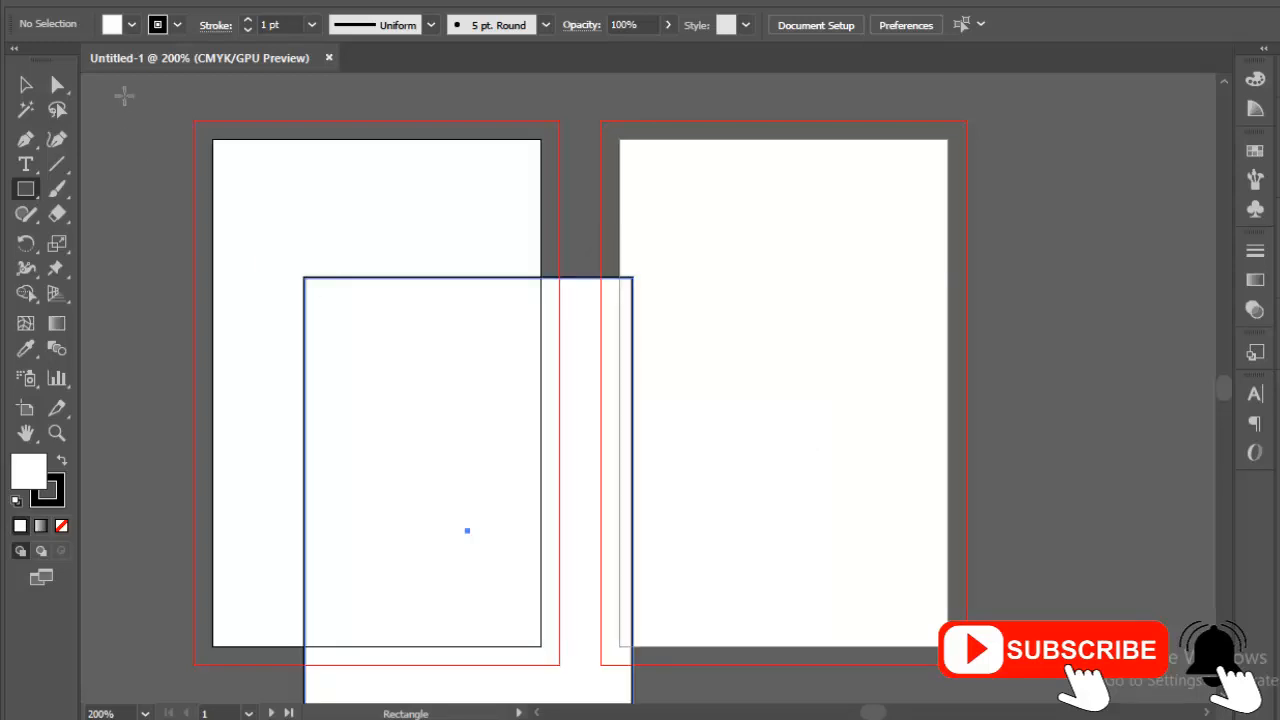
Step: Center the rectangle horizontally and vertically on the first artboard
click(25, 87)
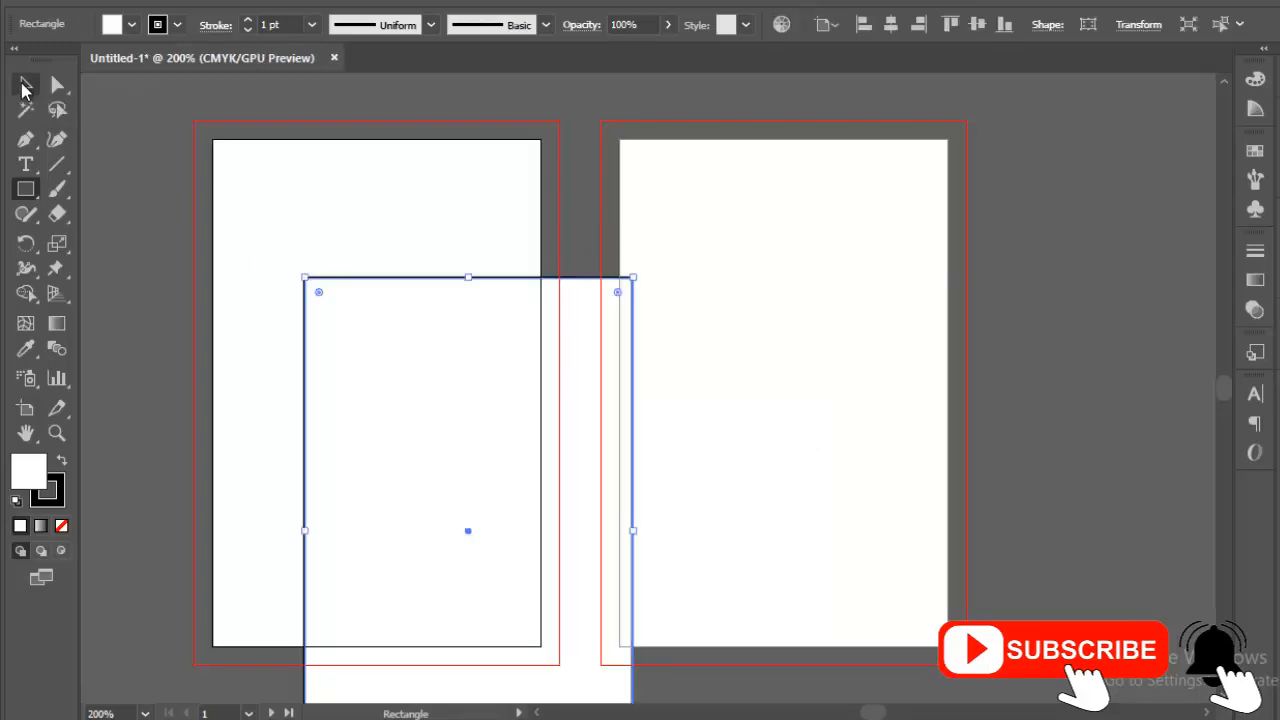
click(891, 25)
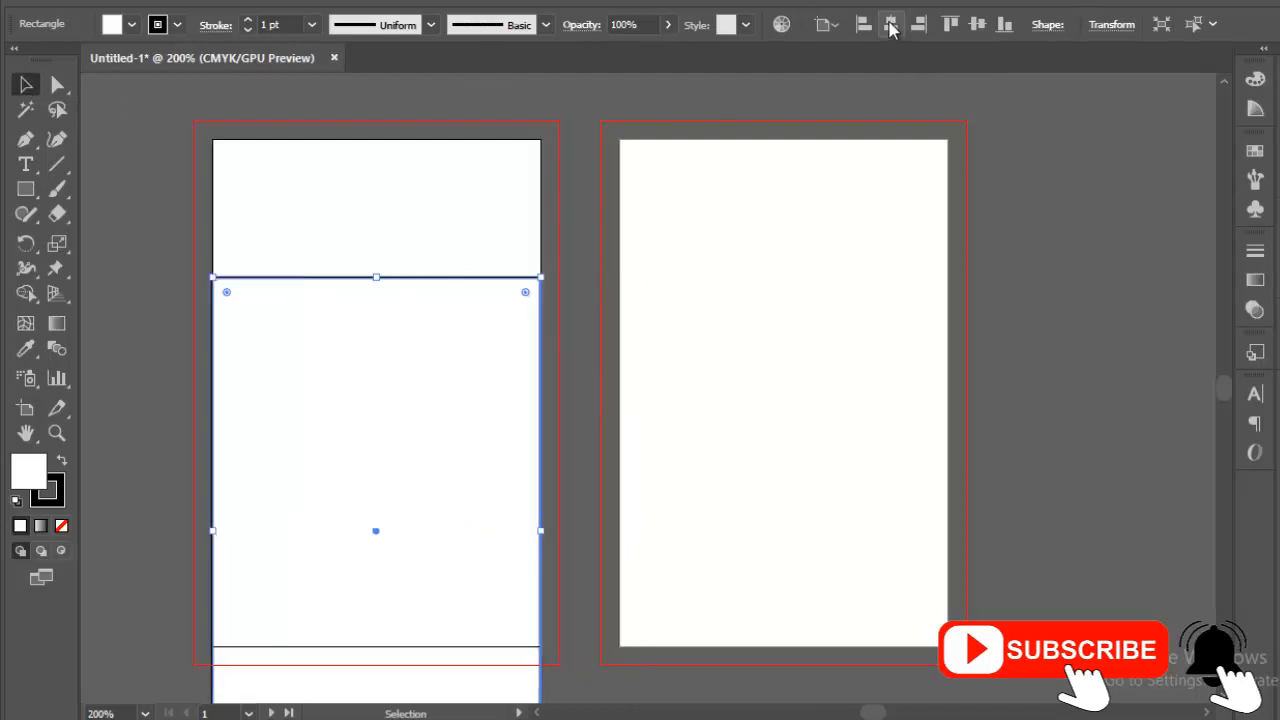
click(975, 24)
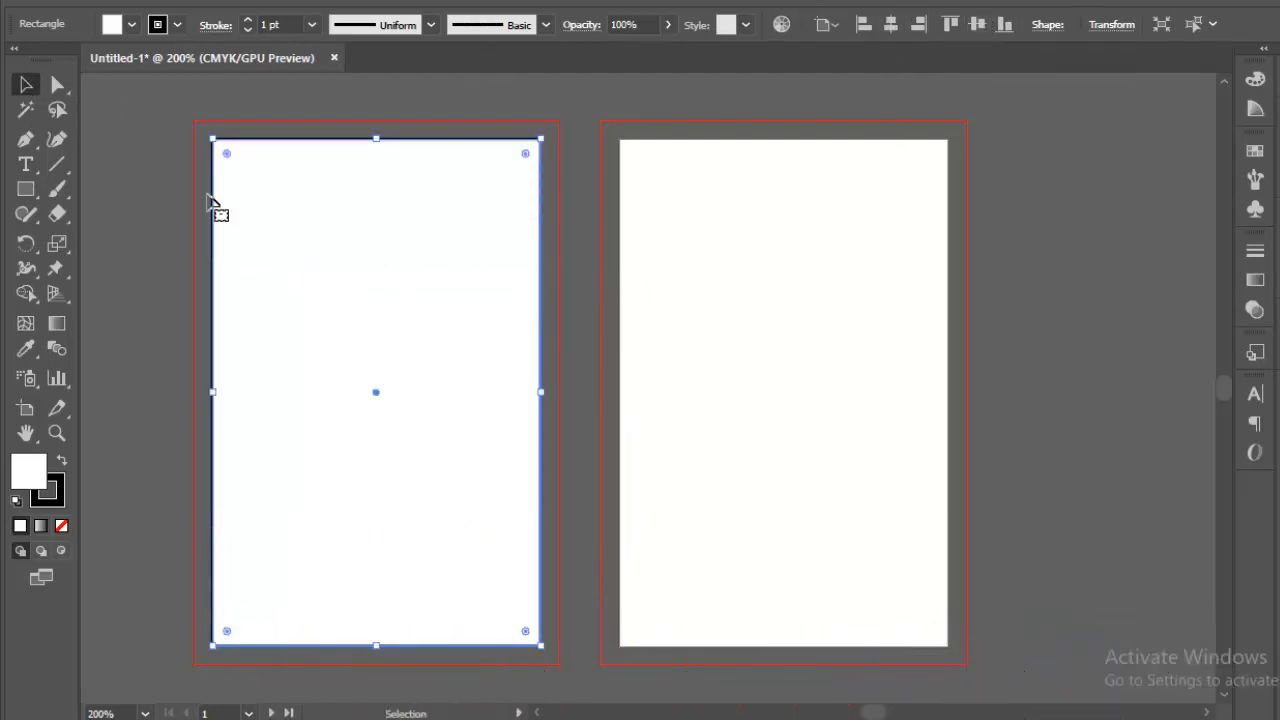
click(177, 25)
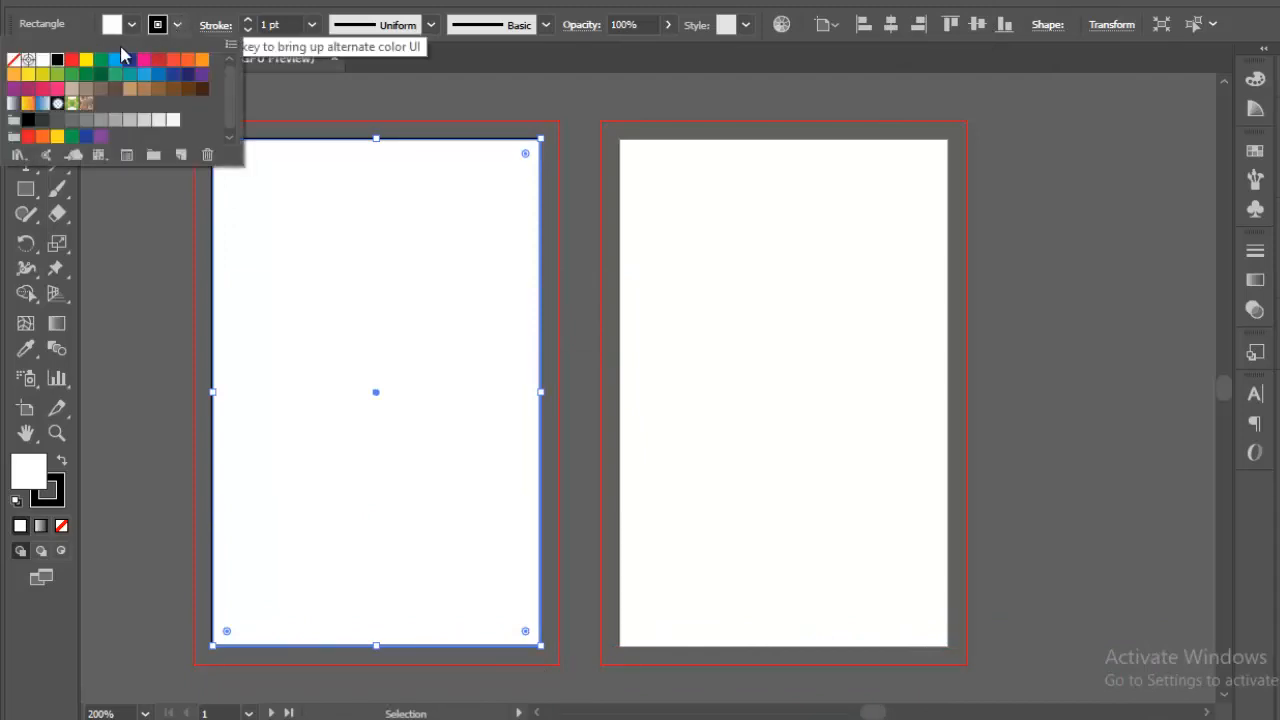
Step: Remove the rectangle's stroke and make an inset copy with a -0.125 in offset path
click(15, 61)
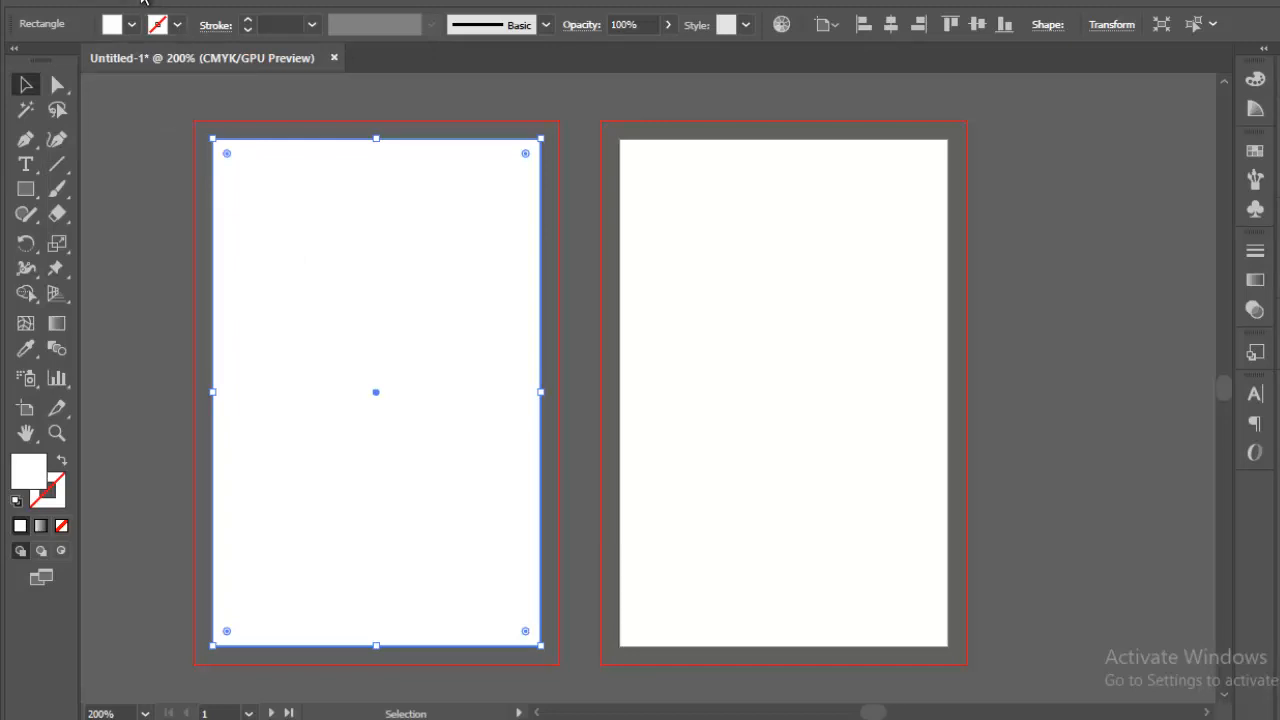
click(142, 1)
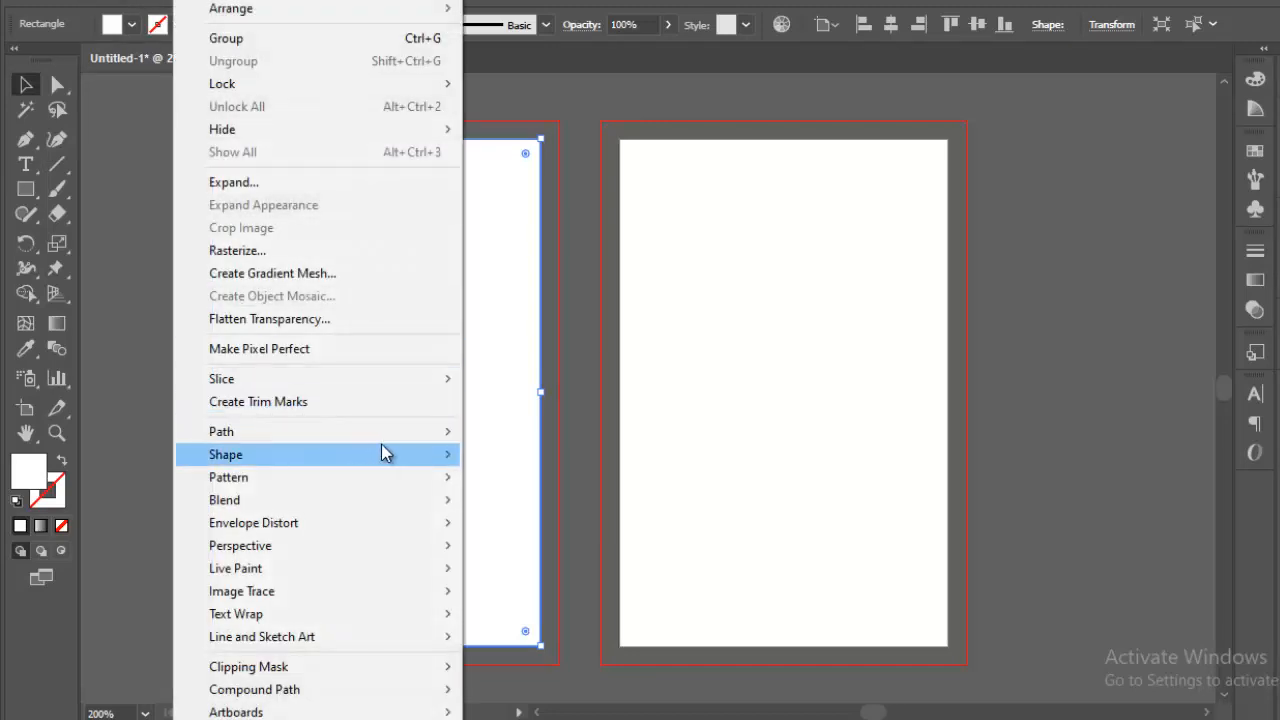
mouse_move(423, 444)
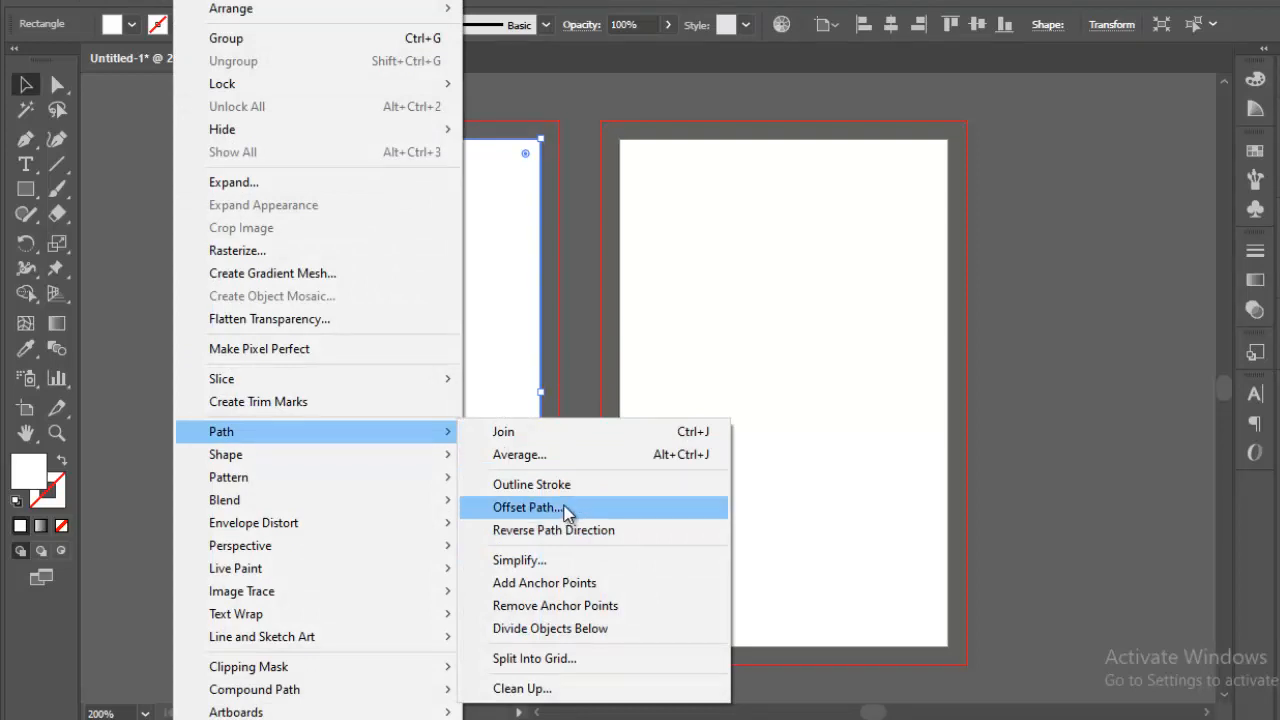
click(567, 508)
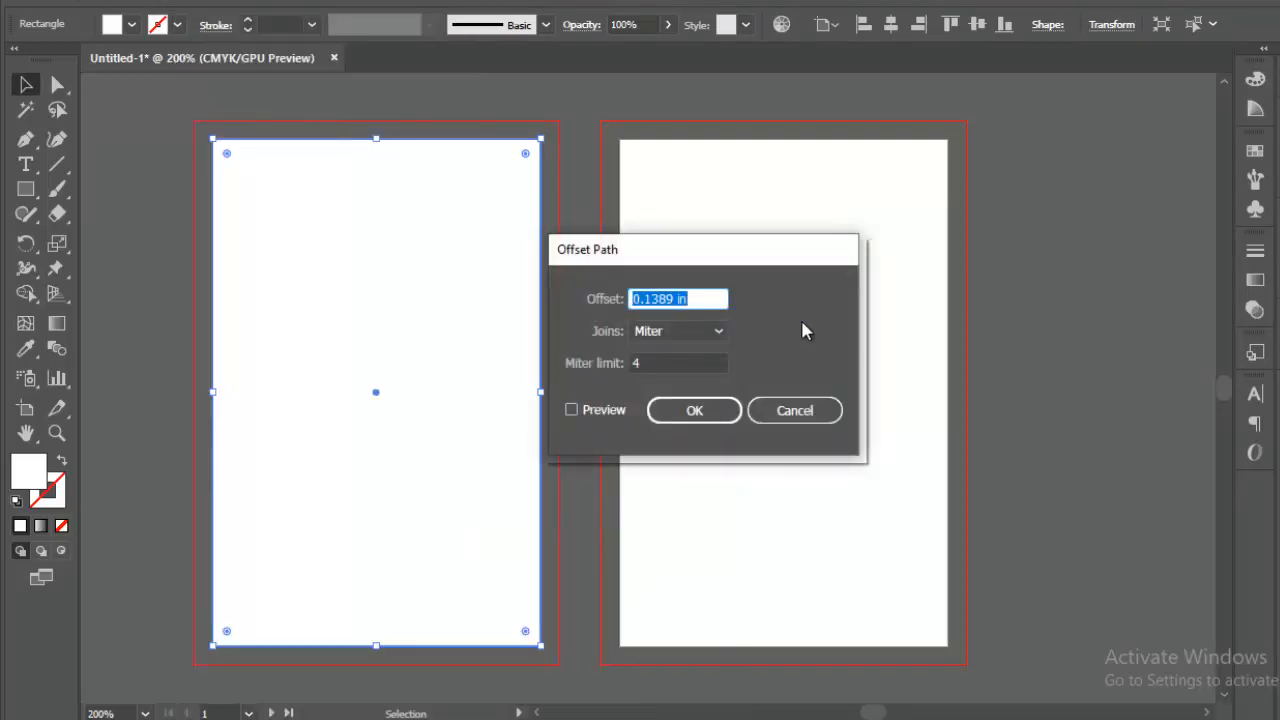
key(BackSpace)
text(-0.125)
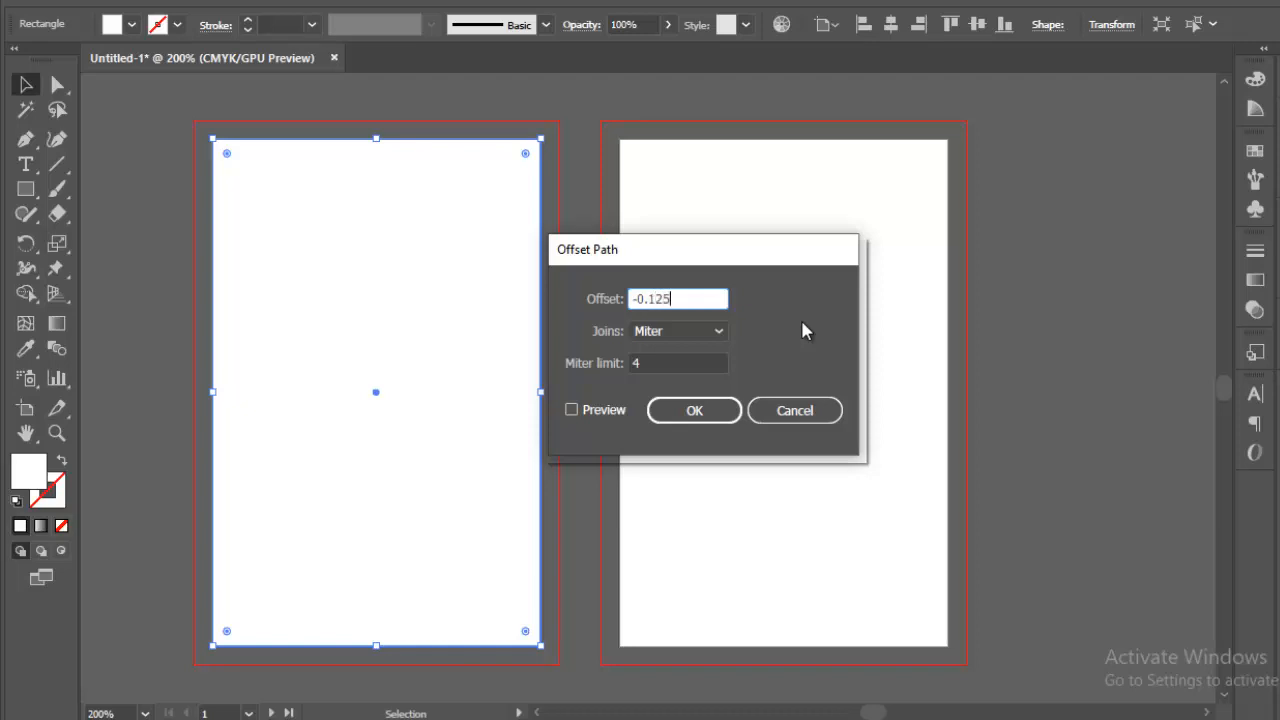
click(694, 411)
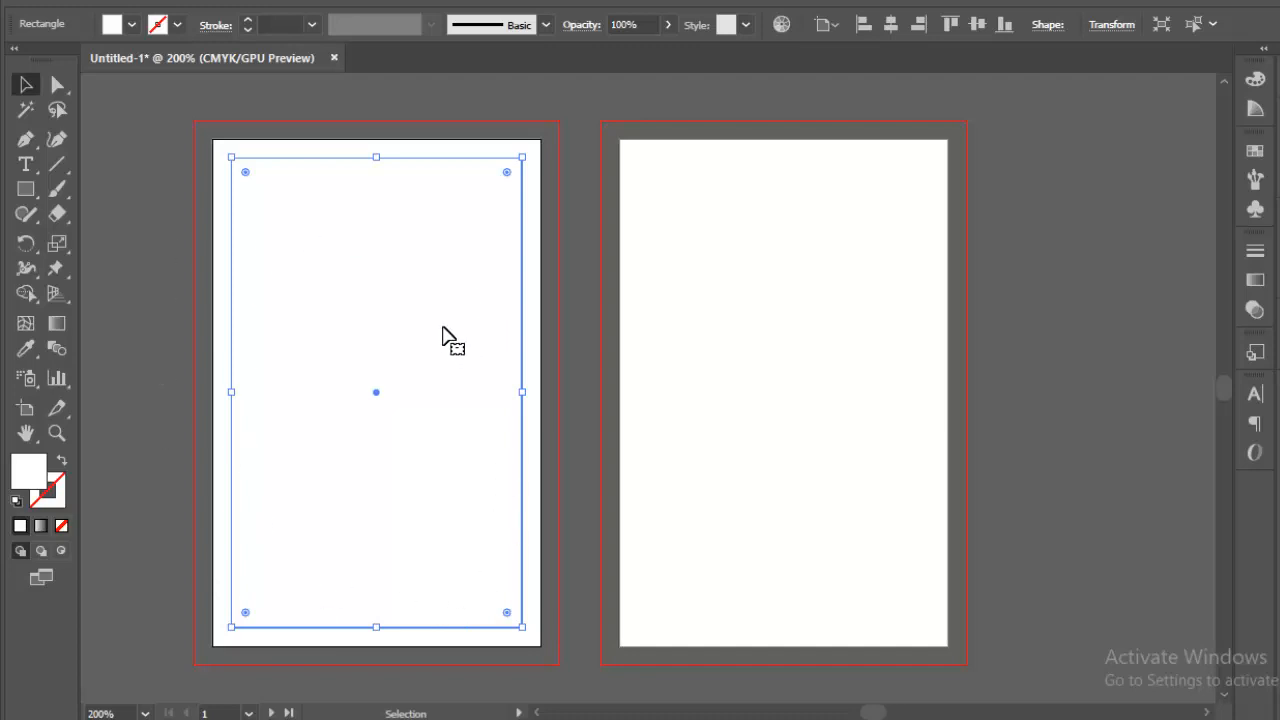
Step: Turn the inset copy into guides and delete the original white rectangle
right_click(446, 333)
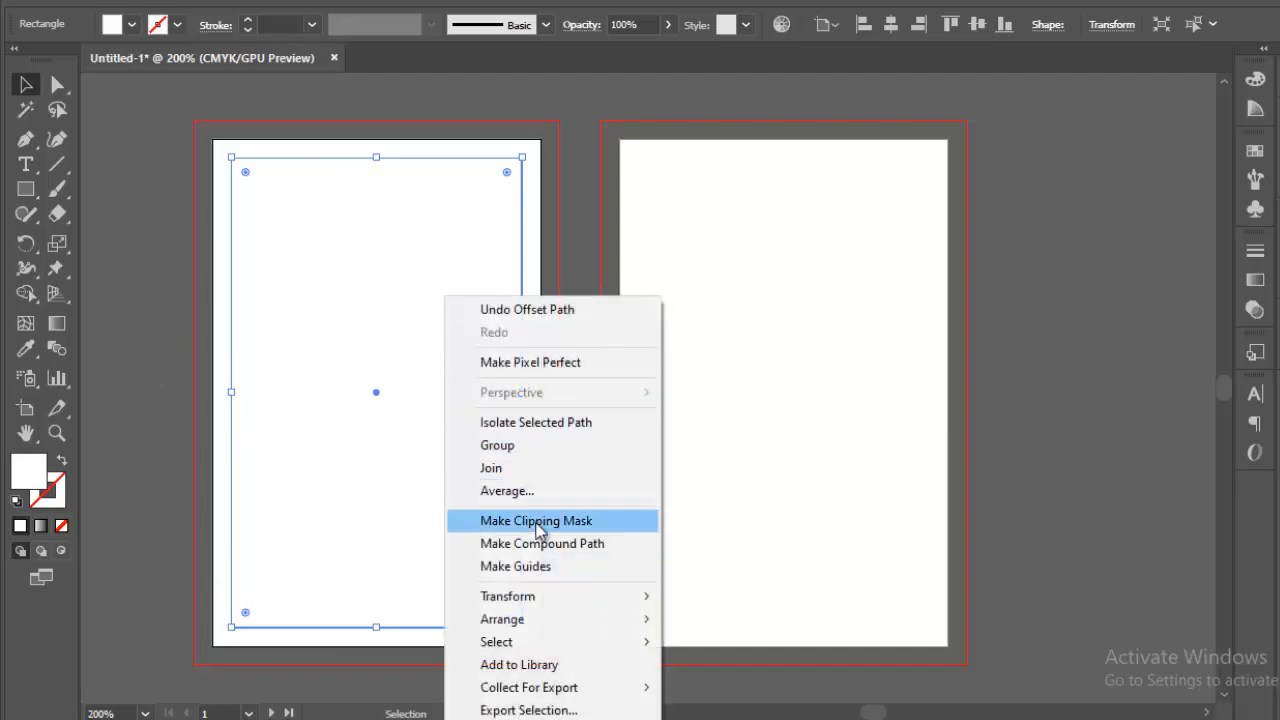
click(524, 566)
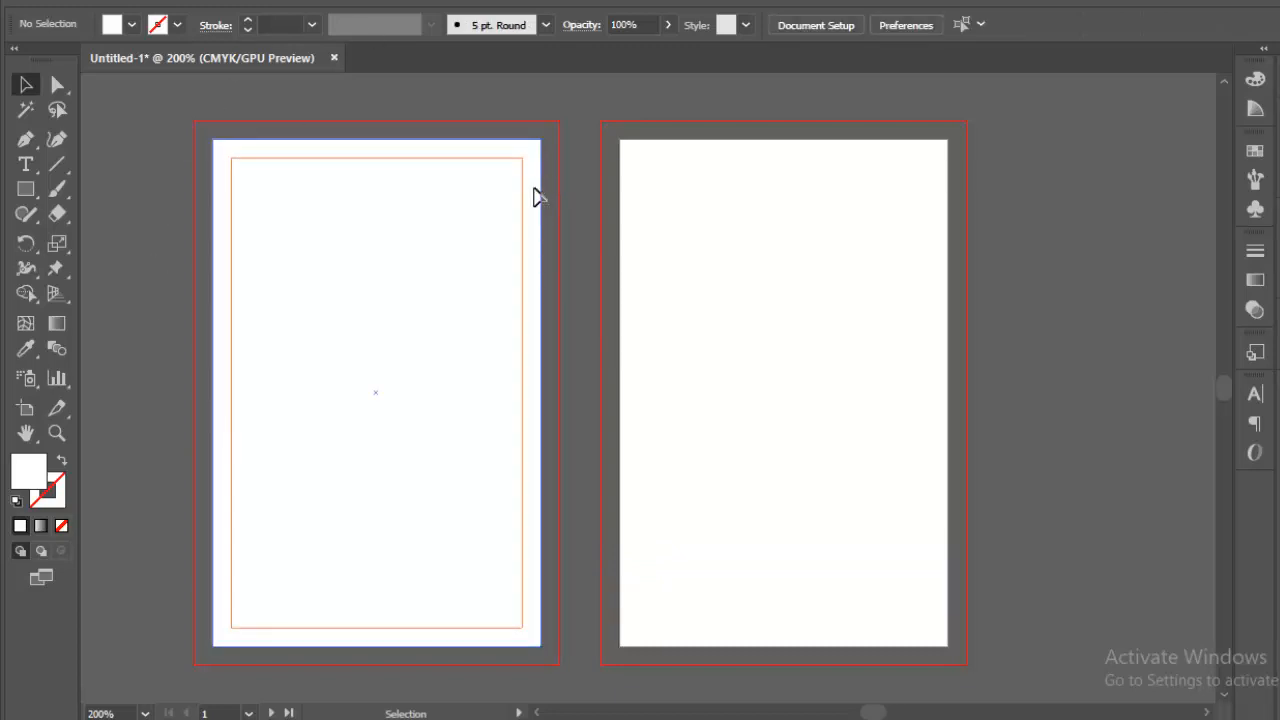
click(530, 218)
drag(537, 224, 717, 217)
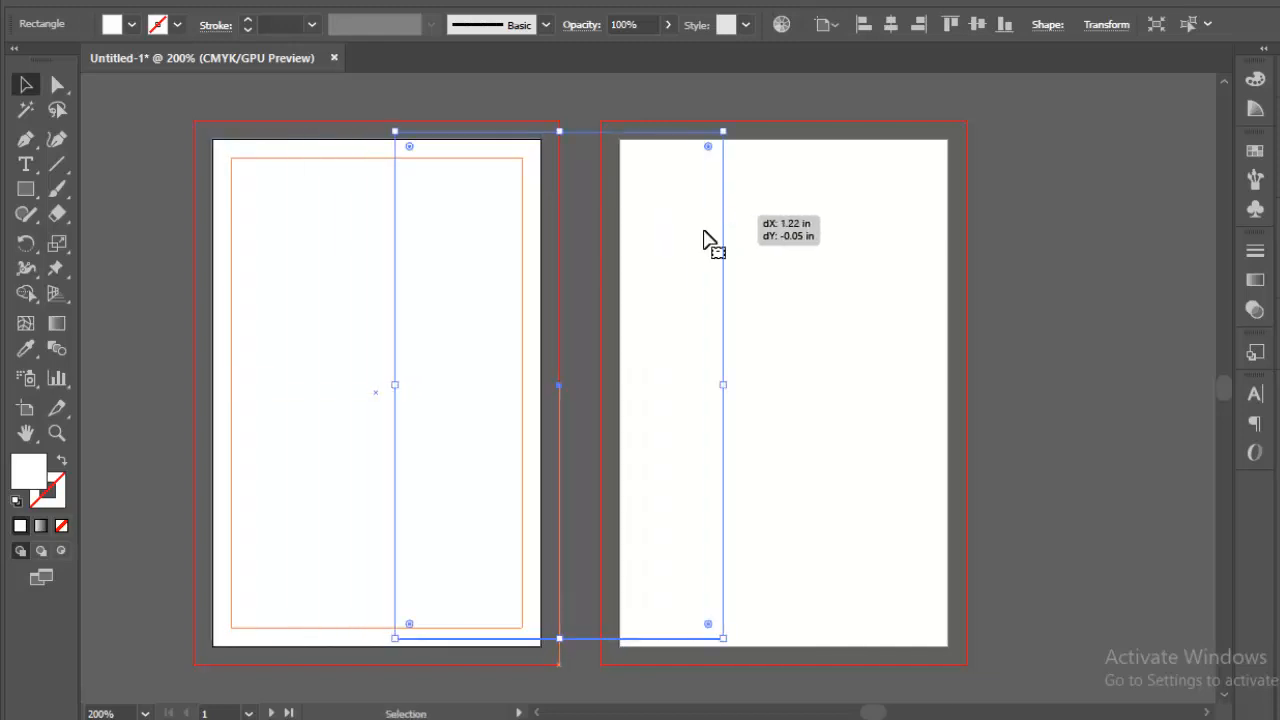
key(Delete)
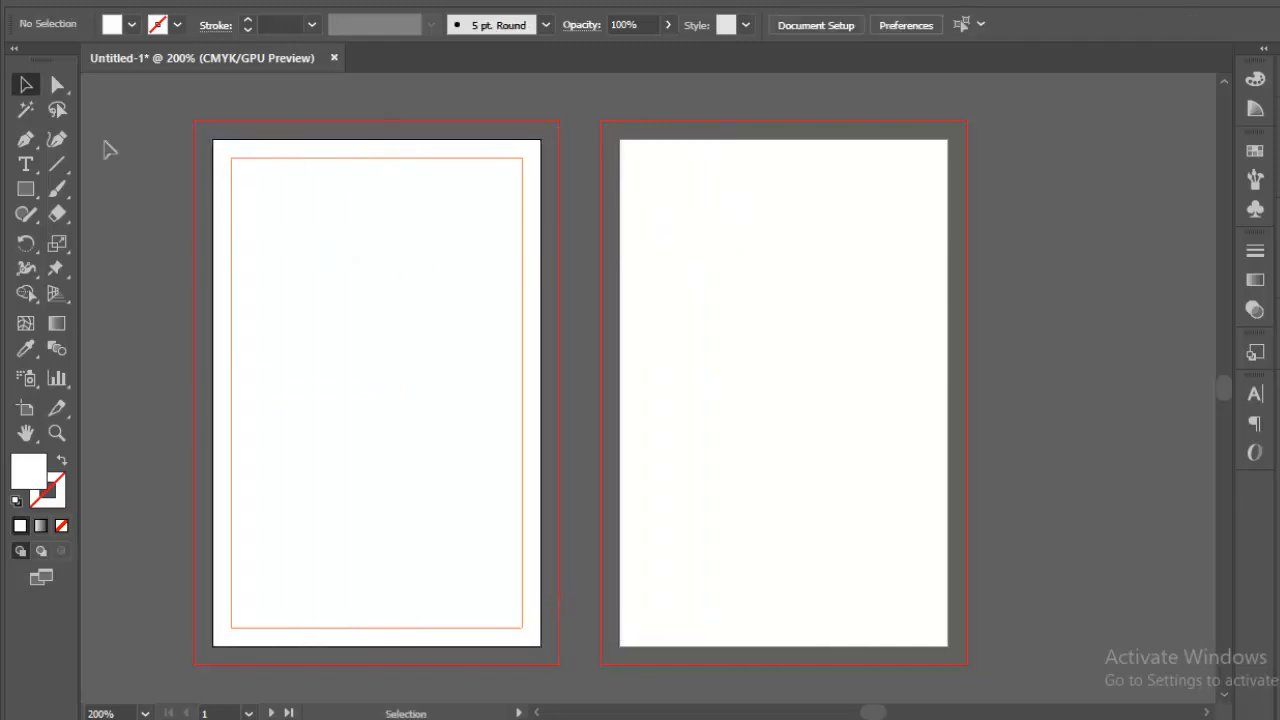
click(27, 189)
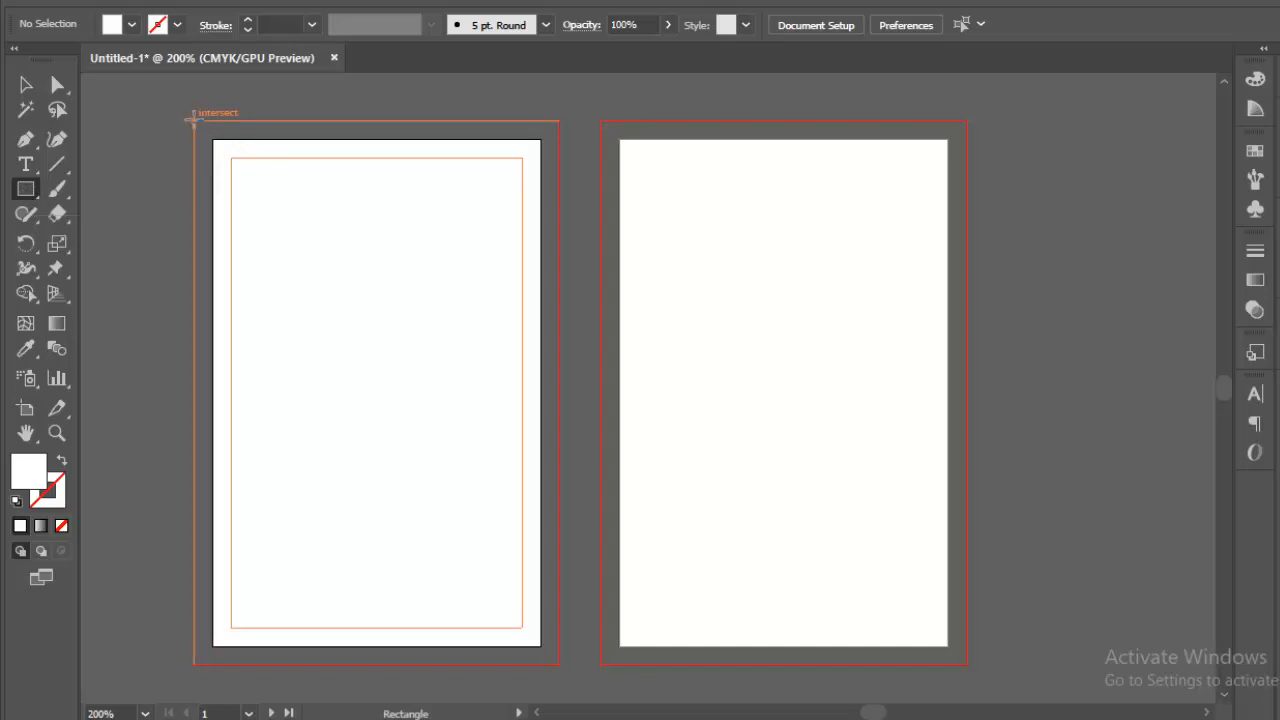
Step: Draw a white rectangle covering the left card's full bleed area
drag(194, 121, 559, 664)
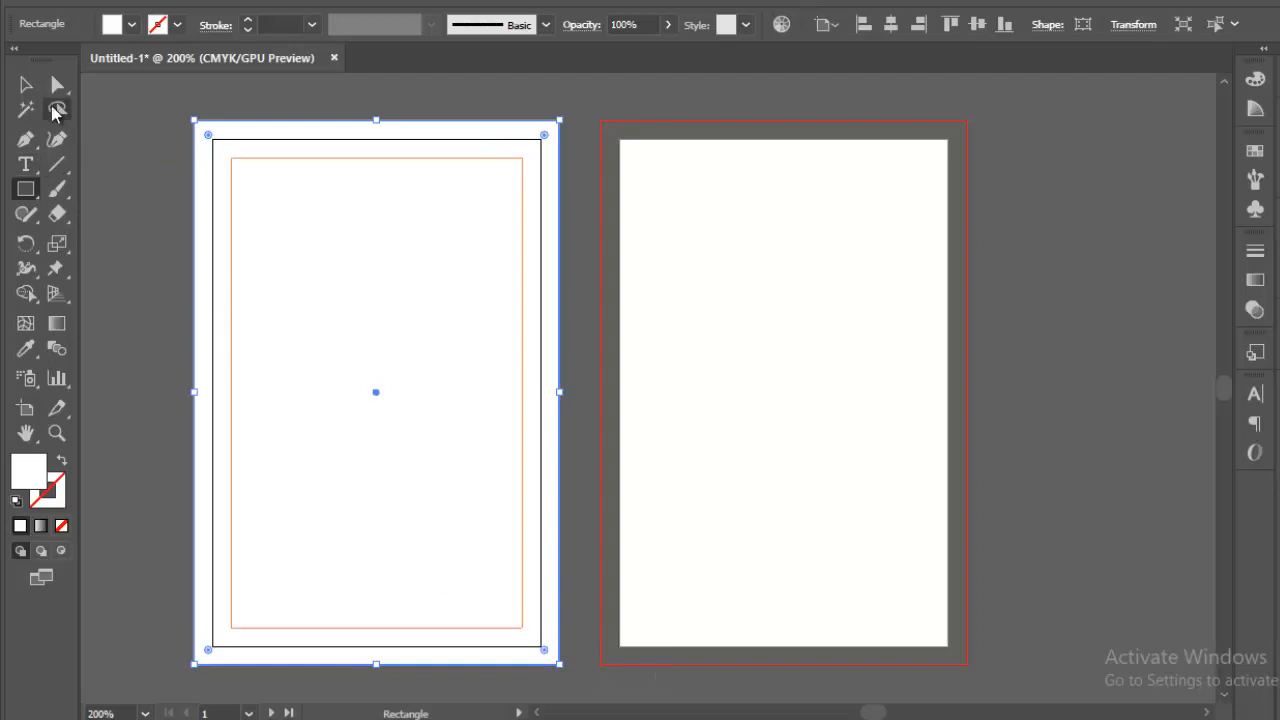
click(26, 85)
click(118, 146)
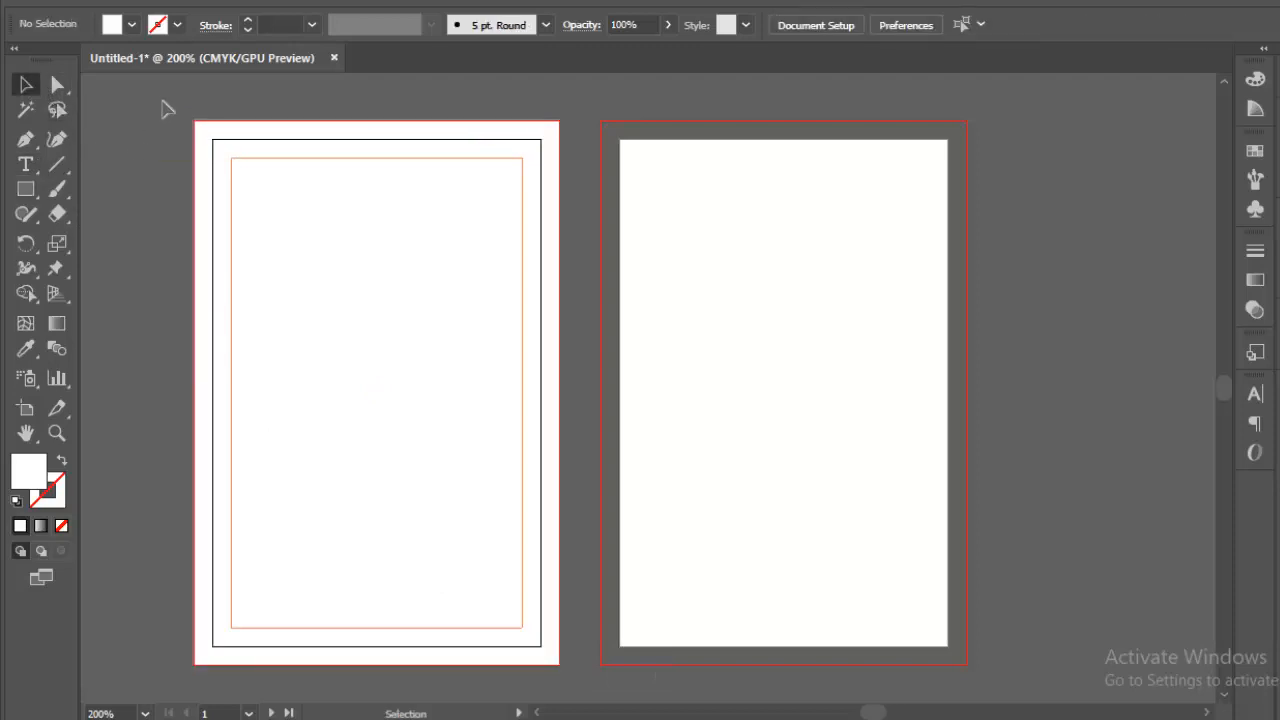
Step: Copy the background and guide frame and paste them on all artboards
drag(163, 109, 257, 686)
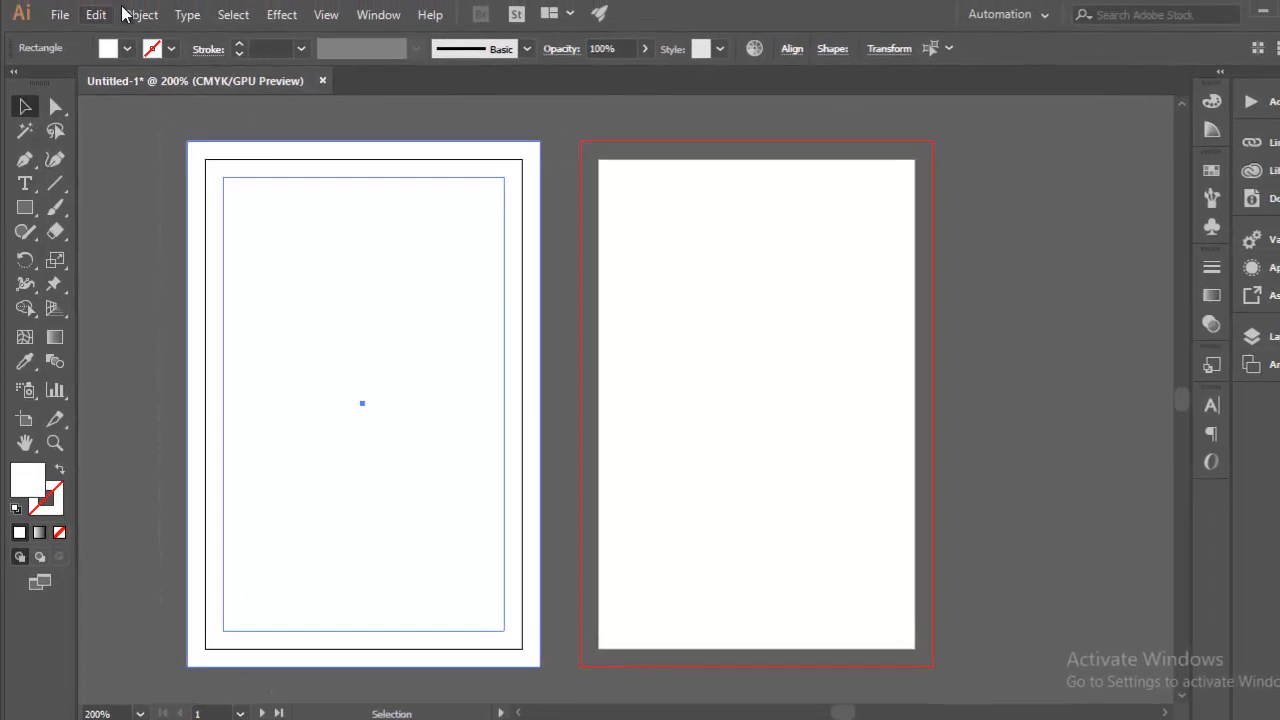
click(96, 15)
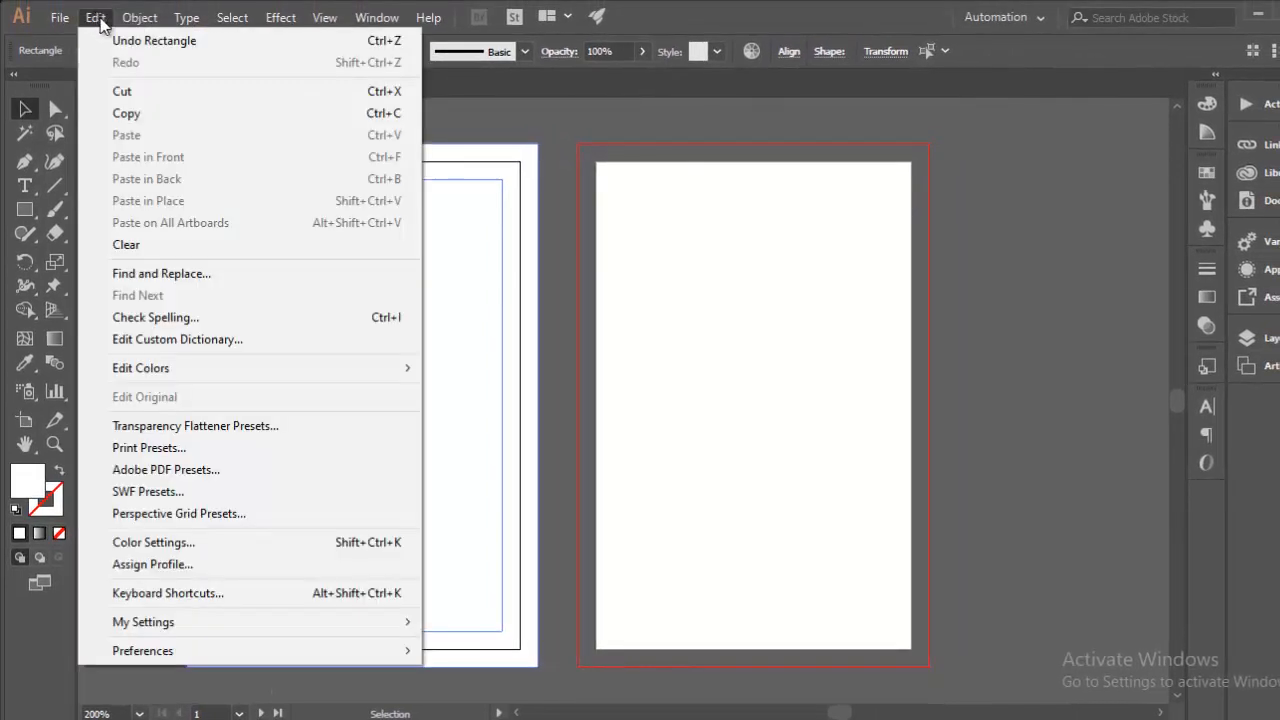
click(126, 113)
click(95, 18)
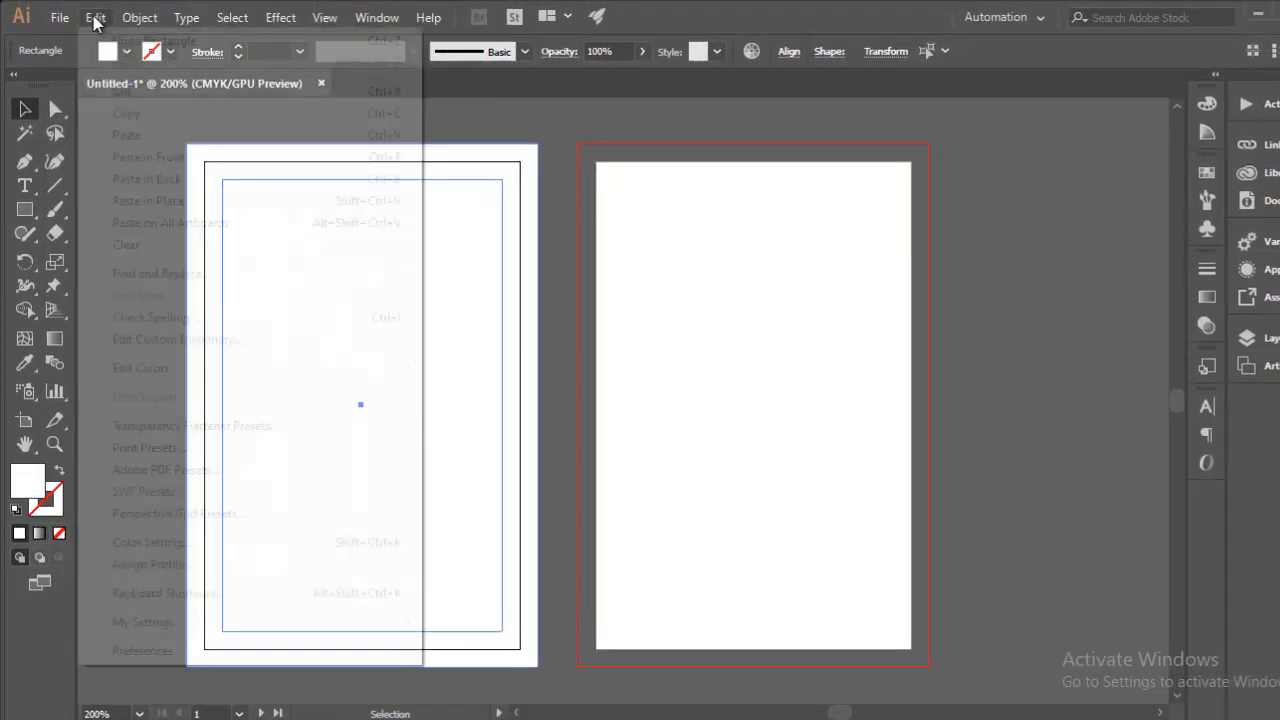
click(172, 223)
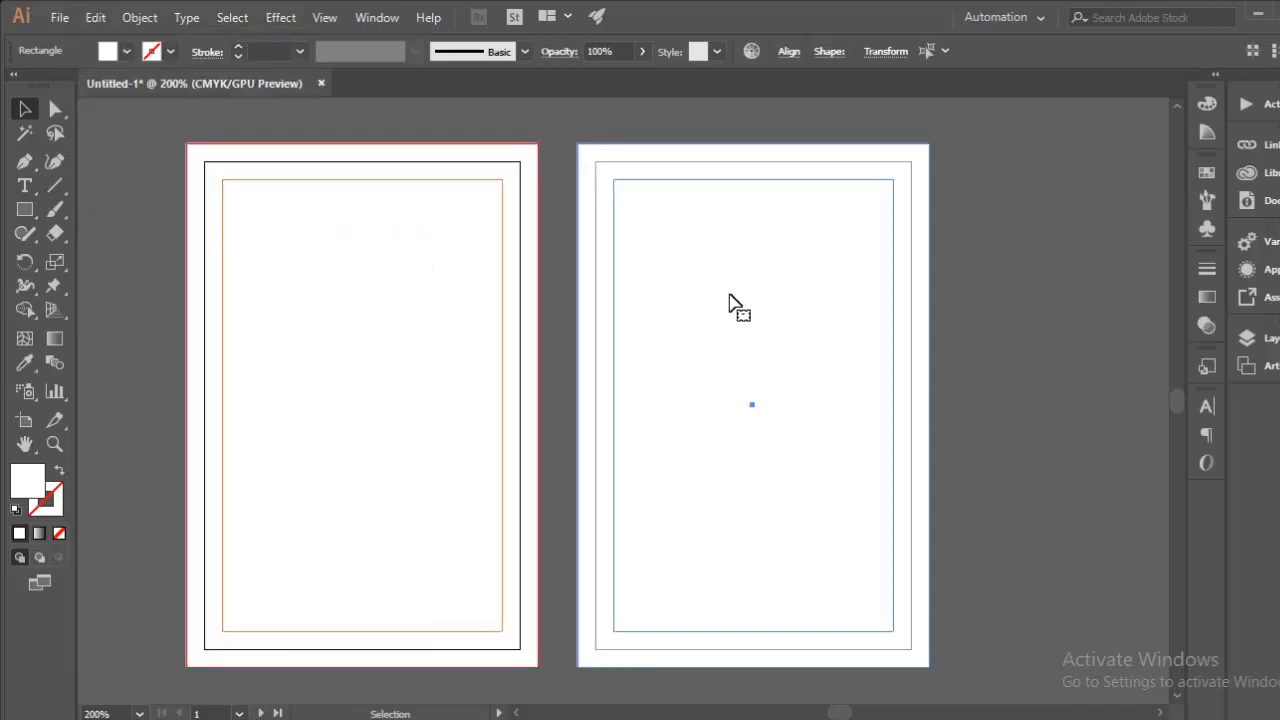
click(993, 244)
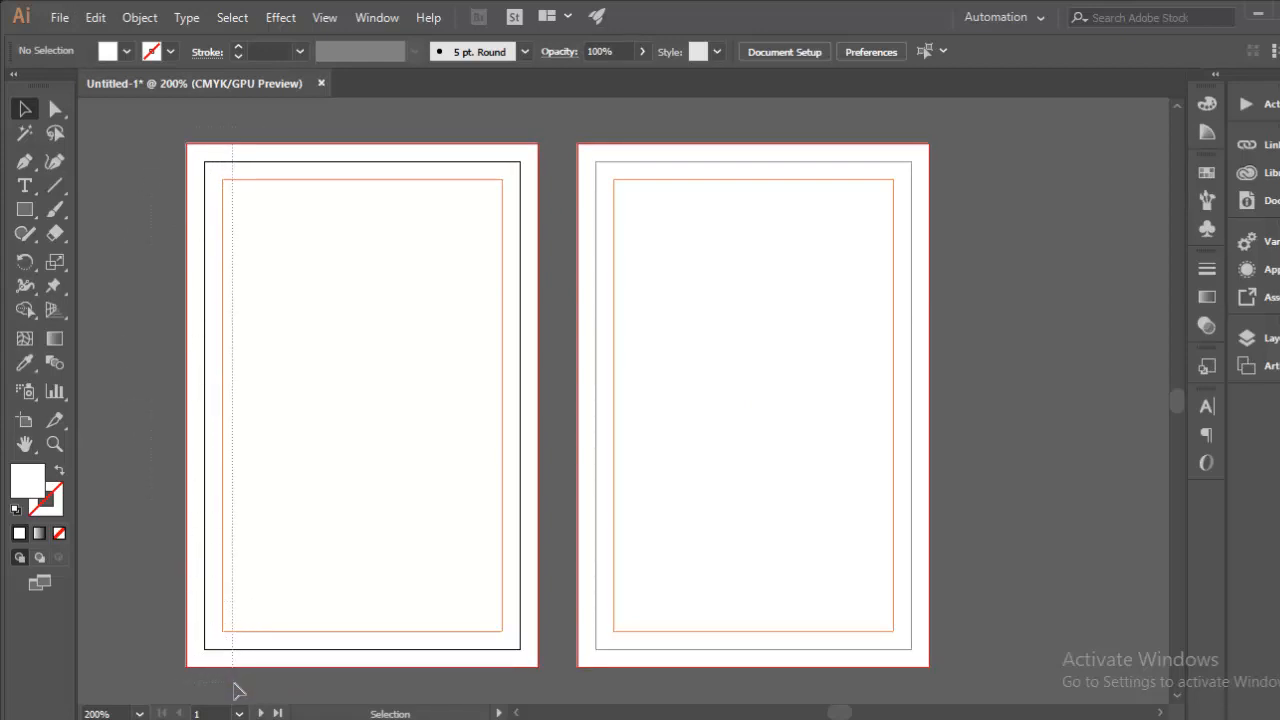
Step: Lock the left card's white background rectangle with Object > Lock > Selection
click(380, 234)
click(150, 160)
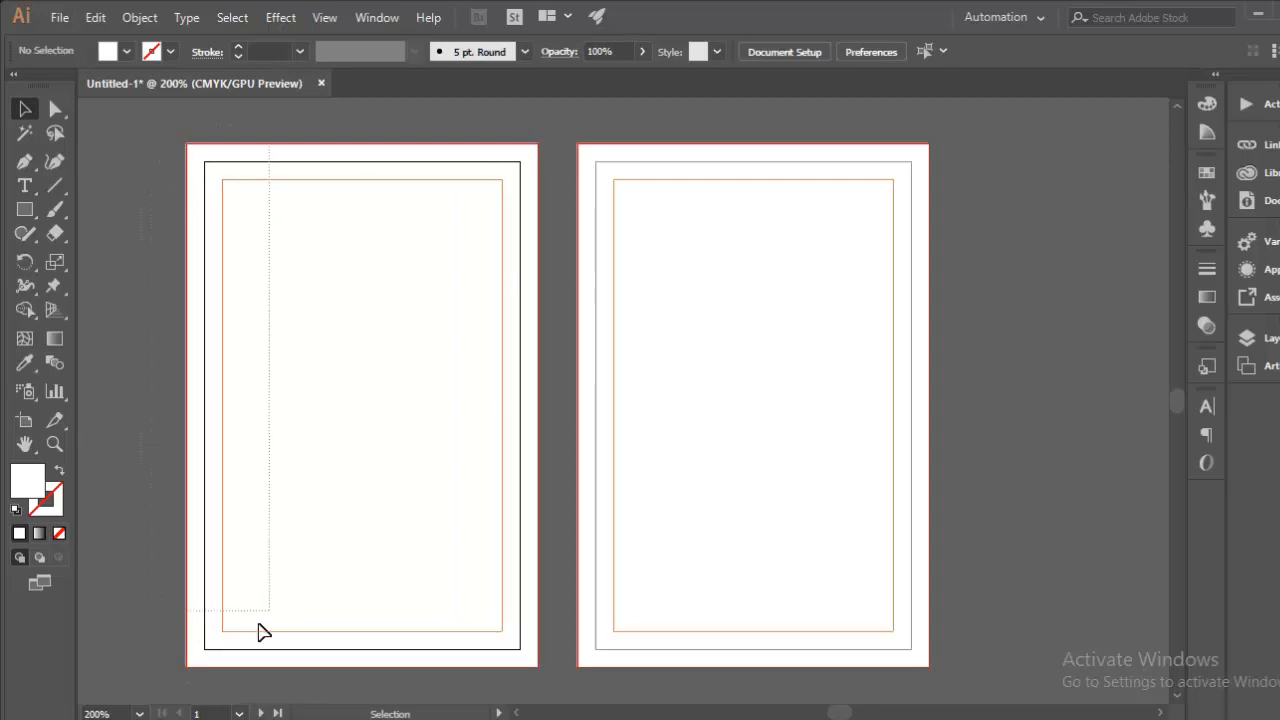
click(135, 17)
mouse_move(297, 112)
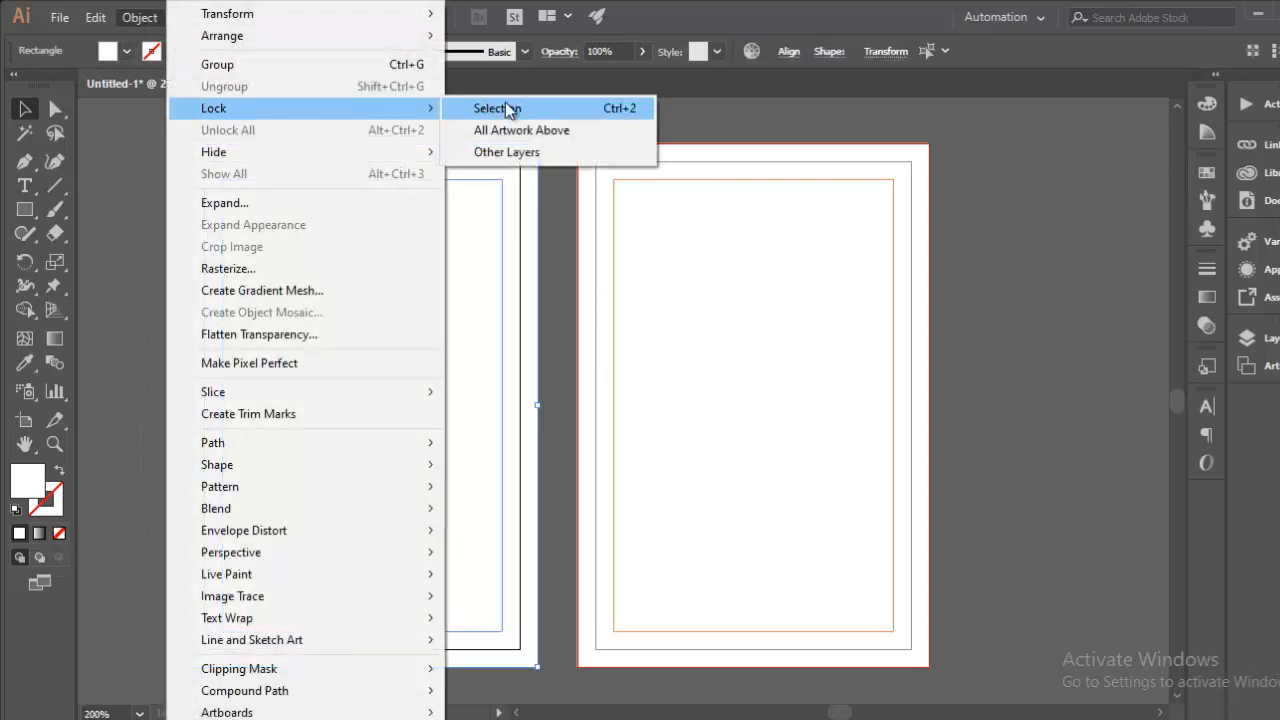
click(589, 110)
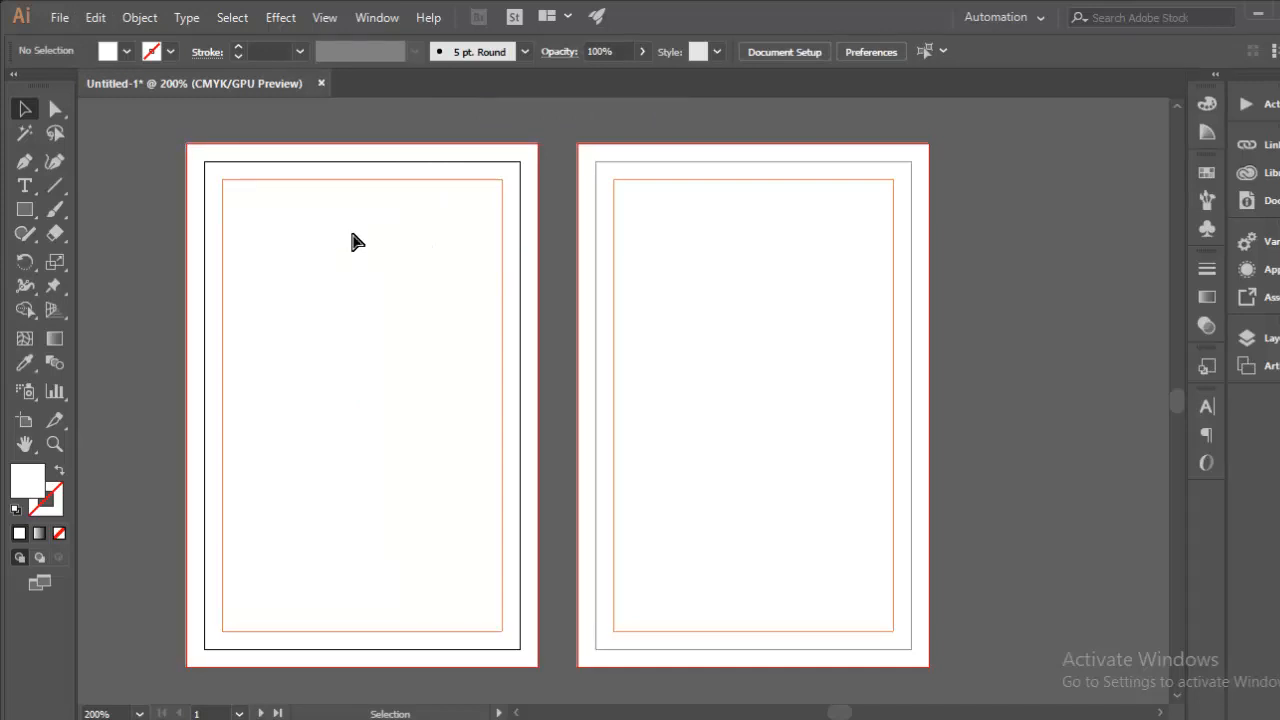
Step: Pen-draw a closed header shape over the left card's top with a downward-curved bottom edge
key(ctrl+plus)
drag(311, 203, 537, 390)
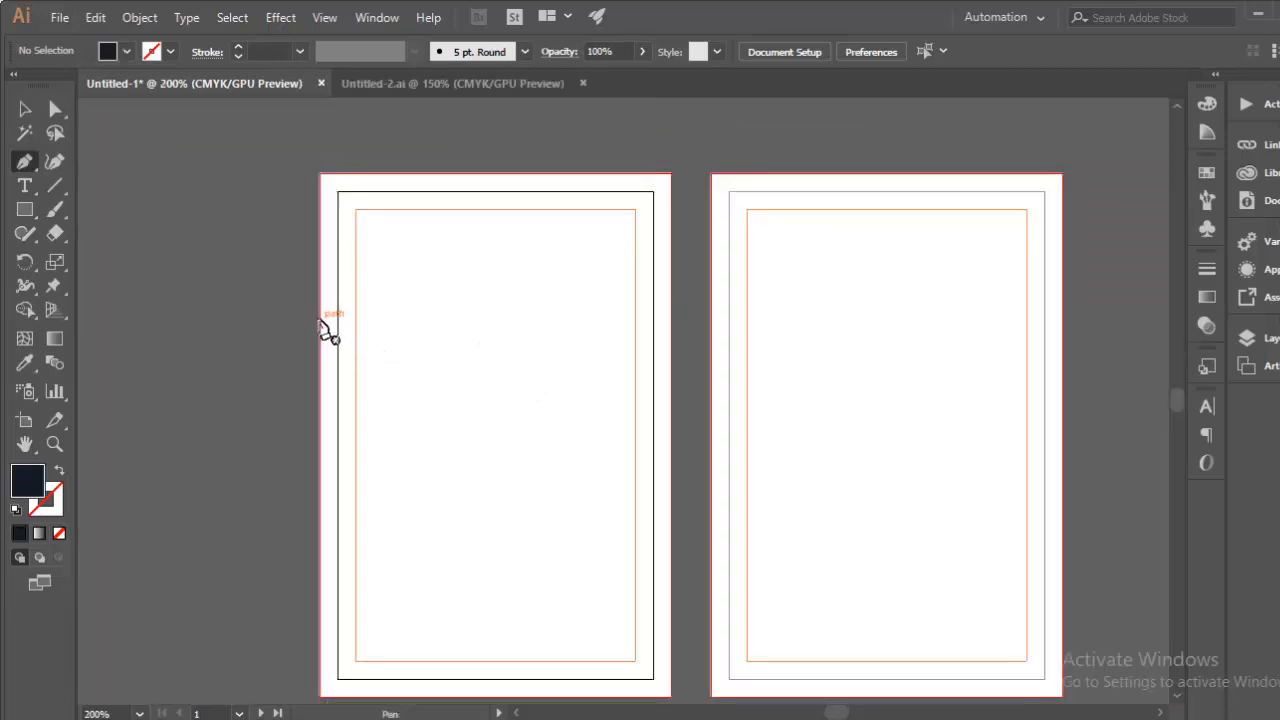
click(320, 322)
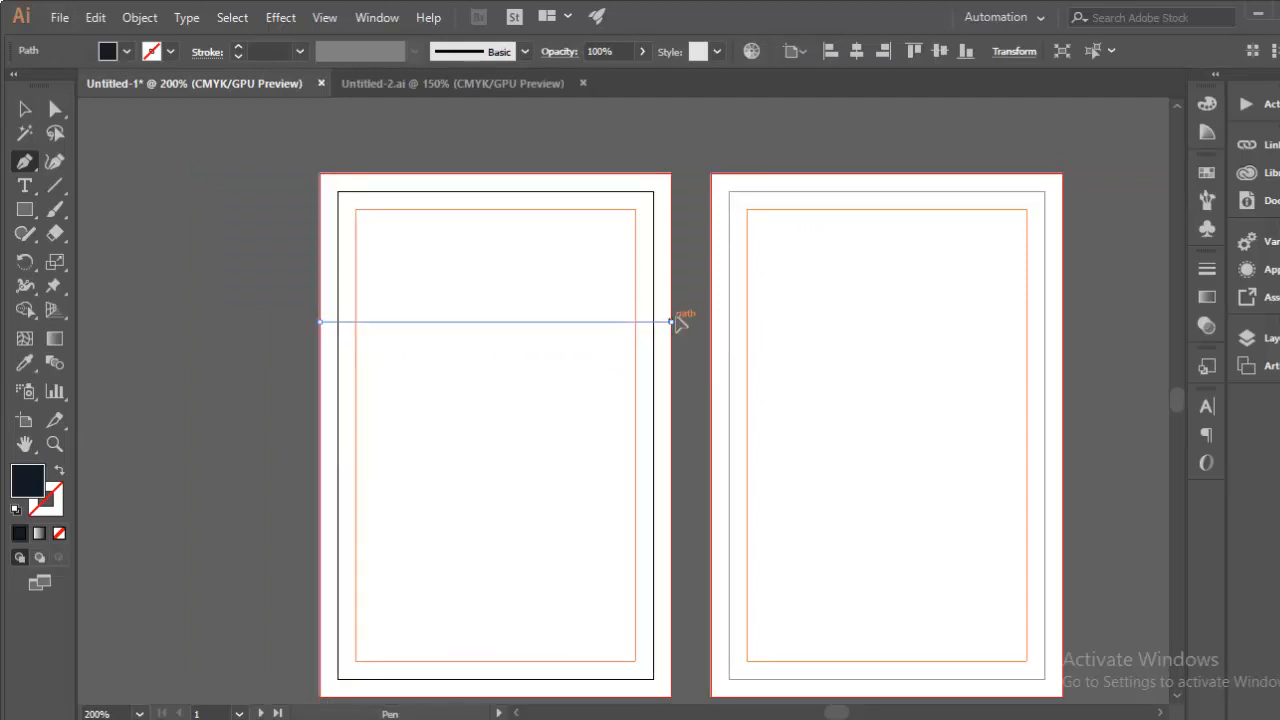
mouse_move(670, 322)
mouse_down()
mouse_move(714, 276)
mouse_move(814, 226)
mouse_move(838, 180)
mouse_move(674, 331)
mouse_move(292, 283)
mouse_move(686, 334)
mouse_move(677, 326)
mouse_up()
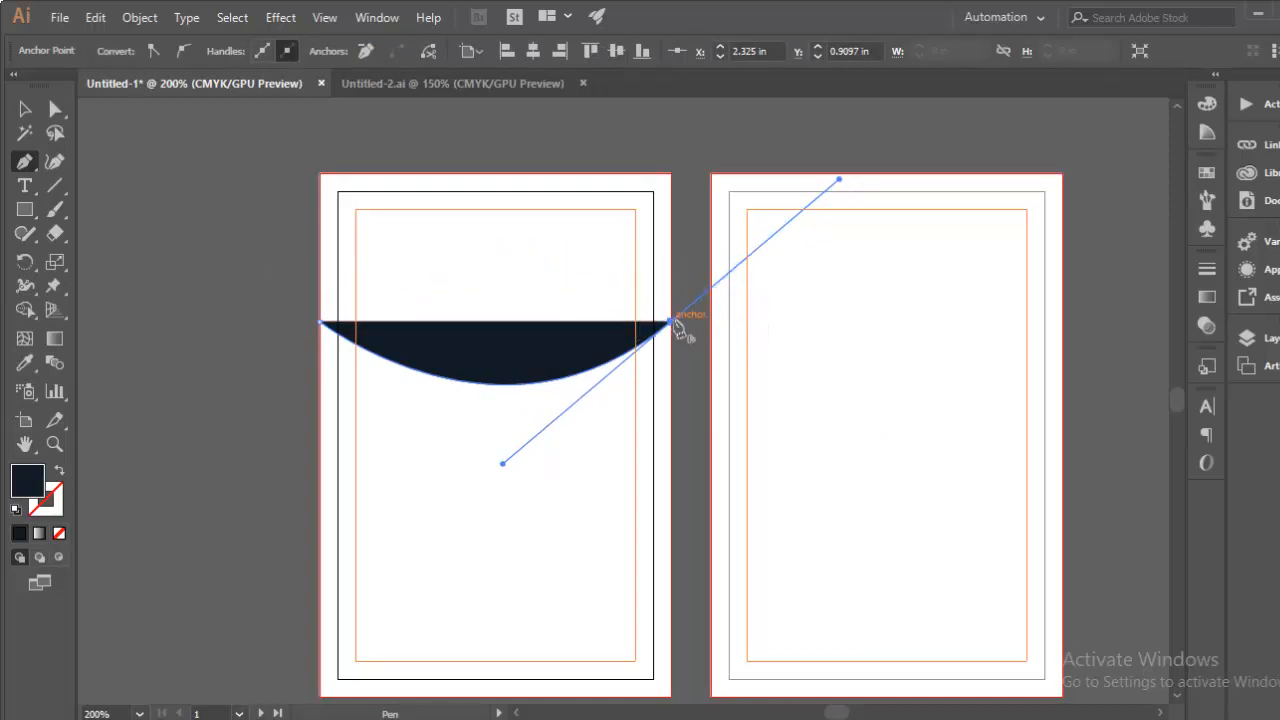
click(671, 321)
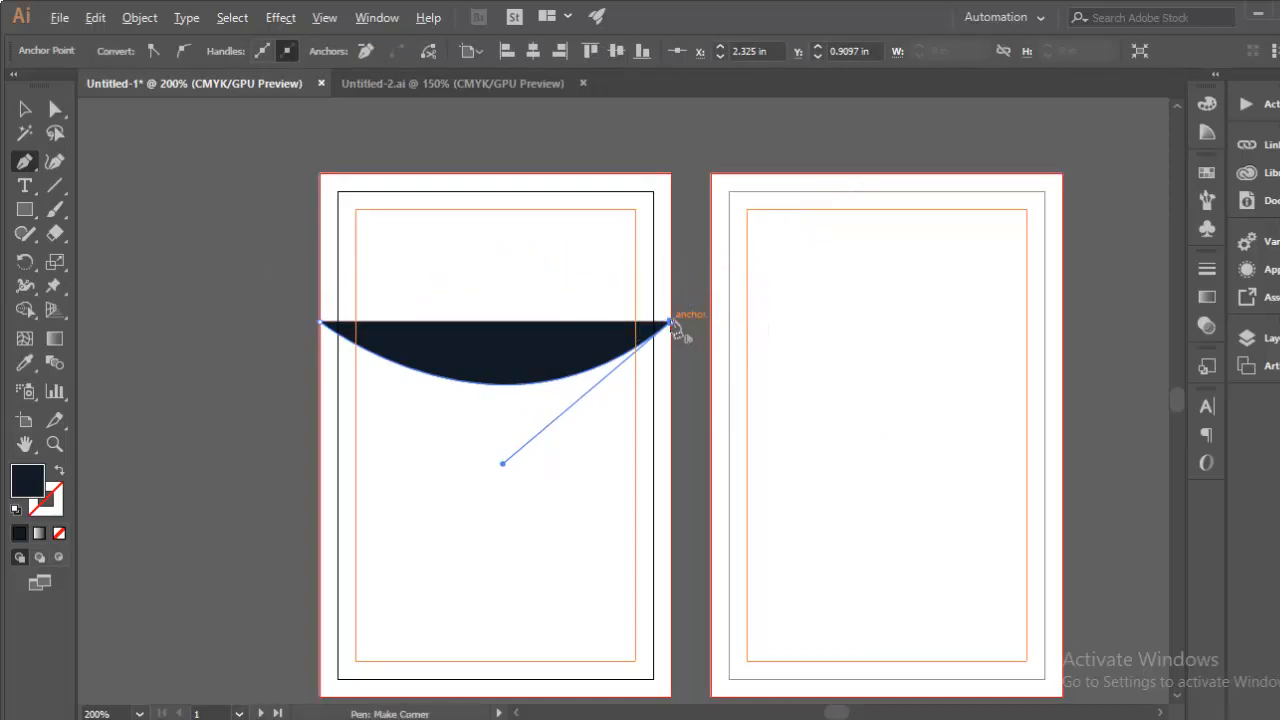
click(671, 174)
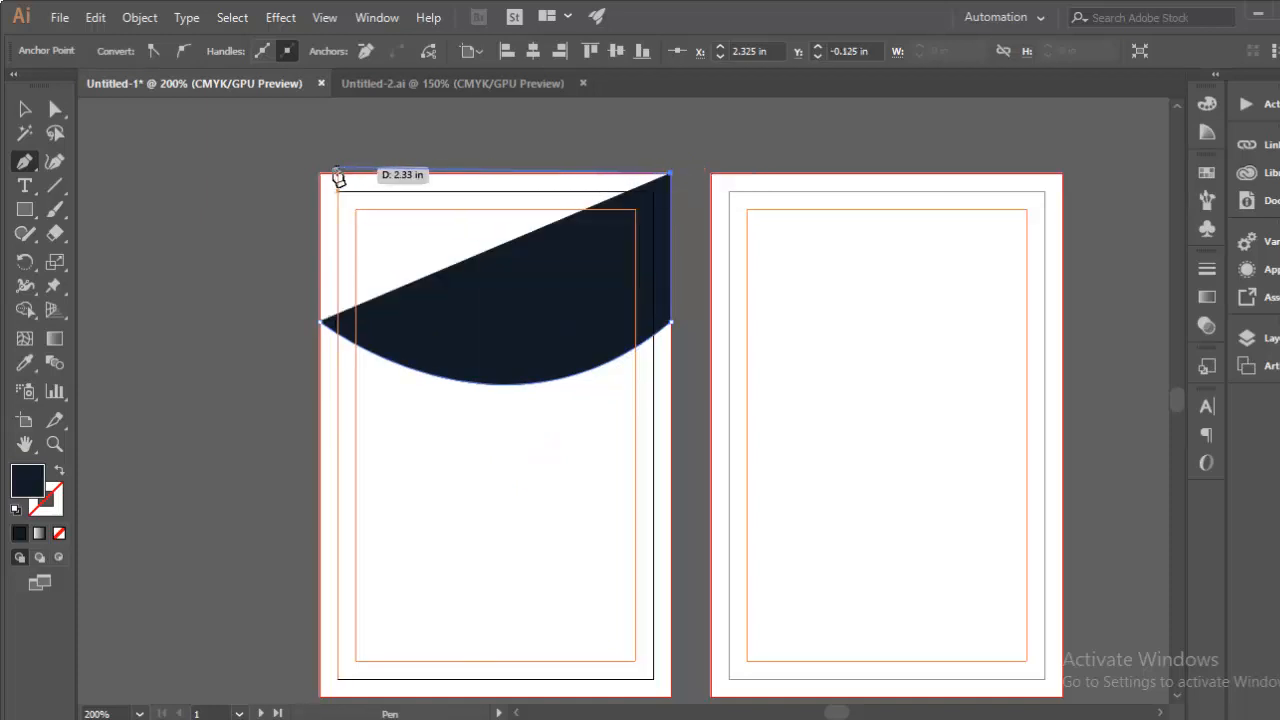
click(320, 174)
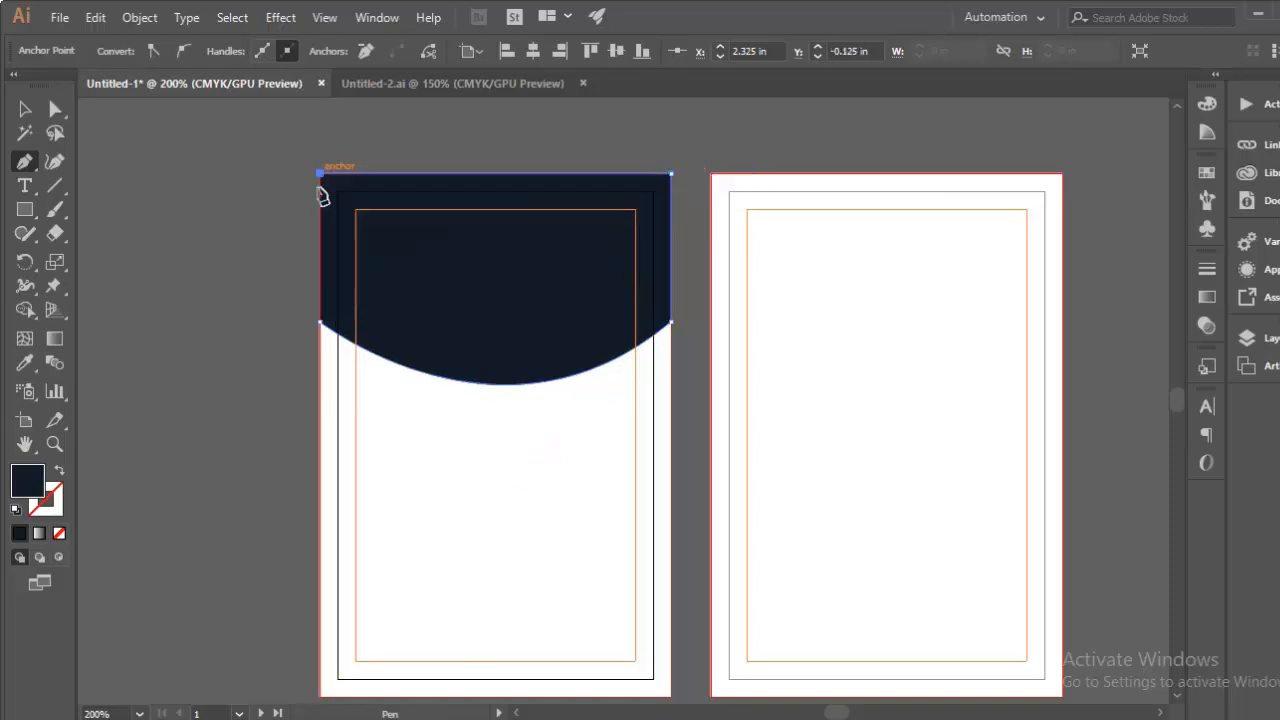
click(321, 323)
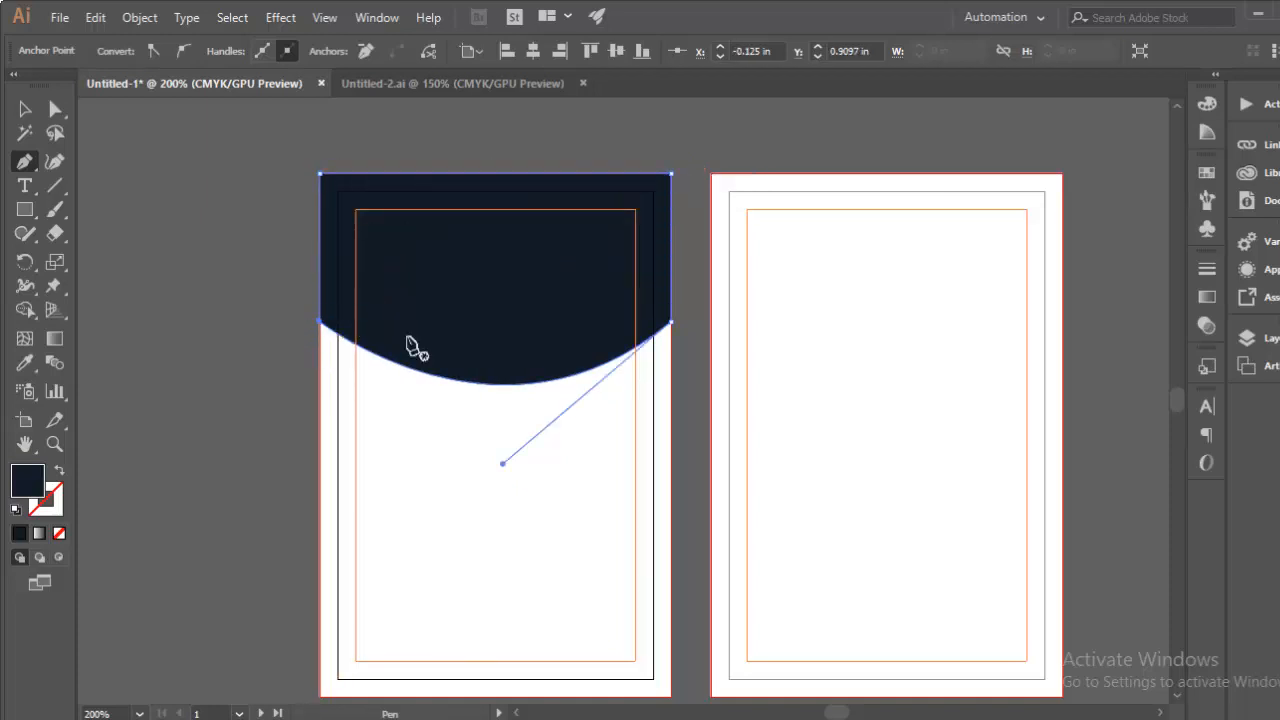
click(22, 110)
click(210, 238)
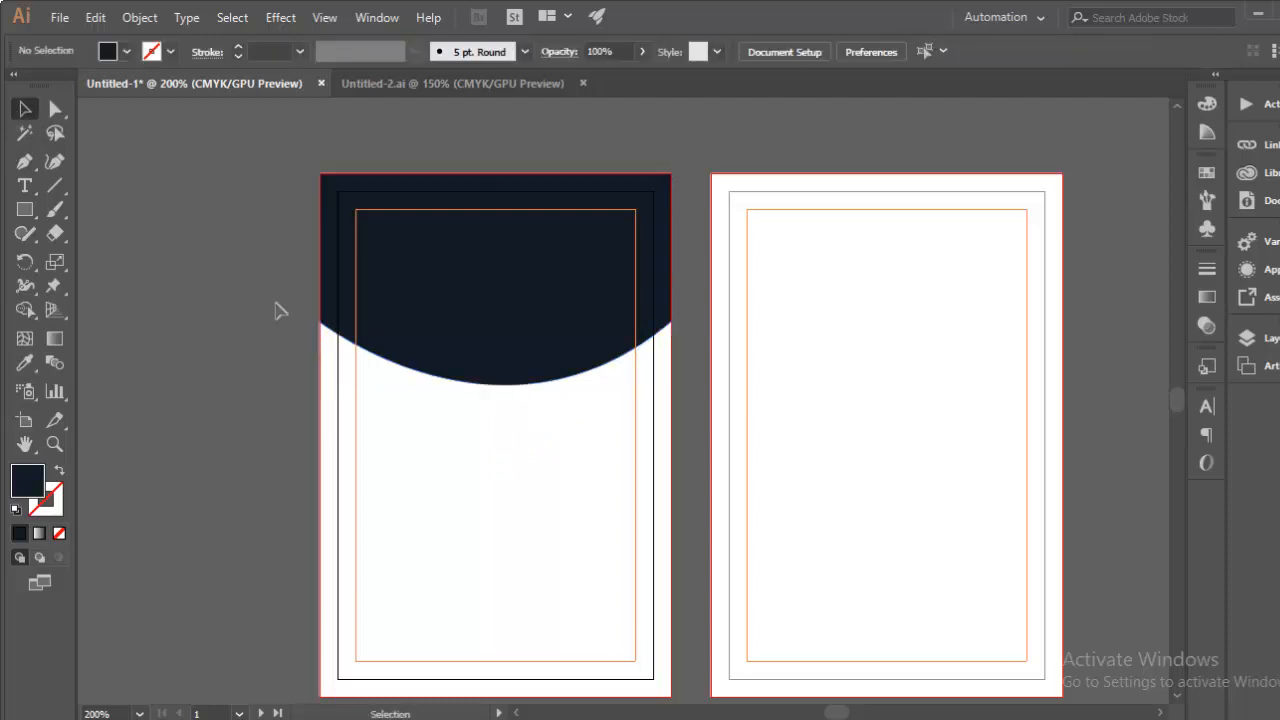
Step: Copy the four colour circles from Untitled-2.ai and paste them left of the ID card artboard
click(451, 83)
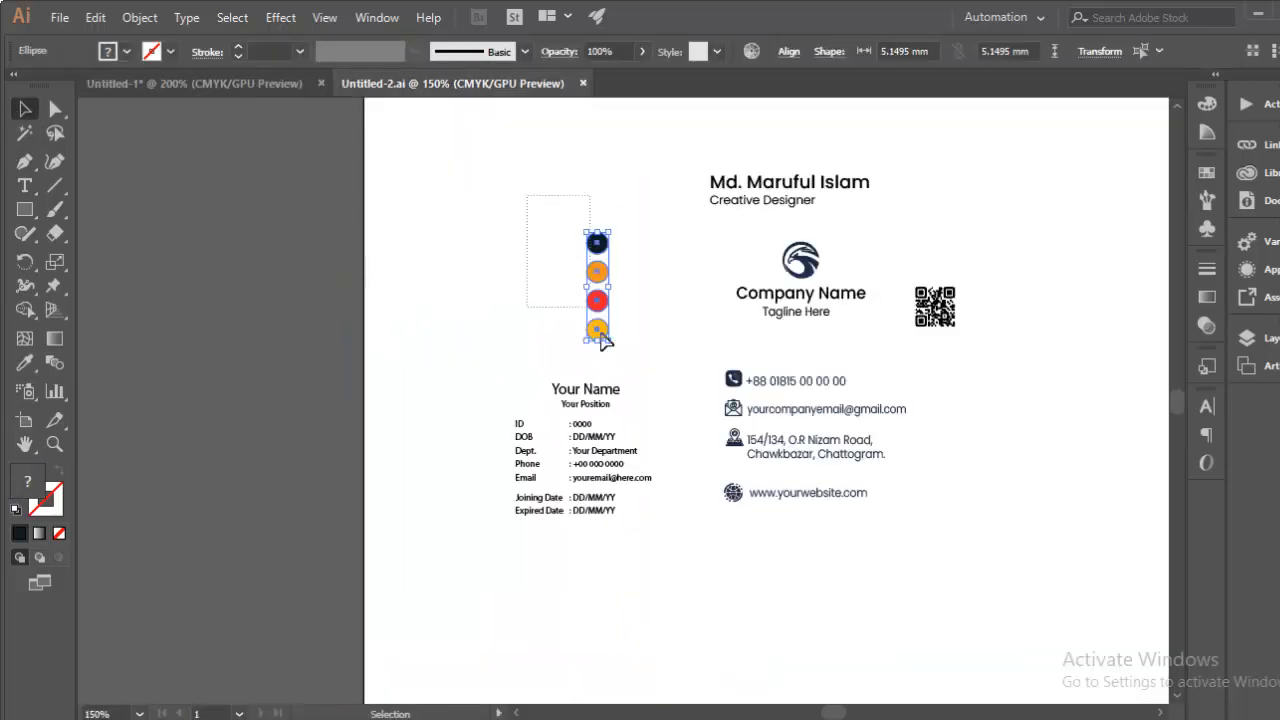
drag(601, 335, 622, 351)
key(ctrl+c)
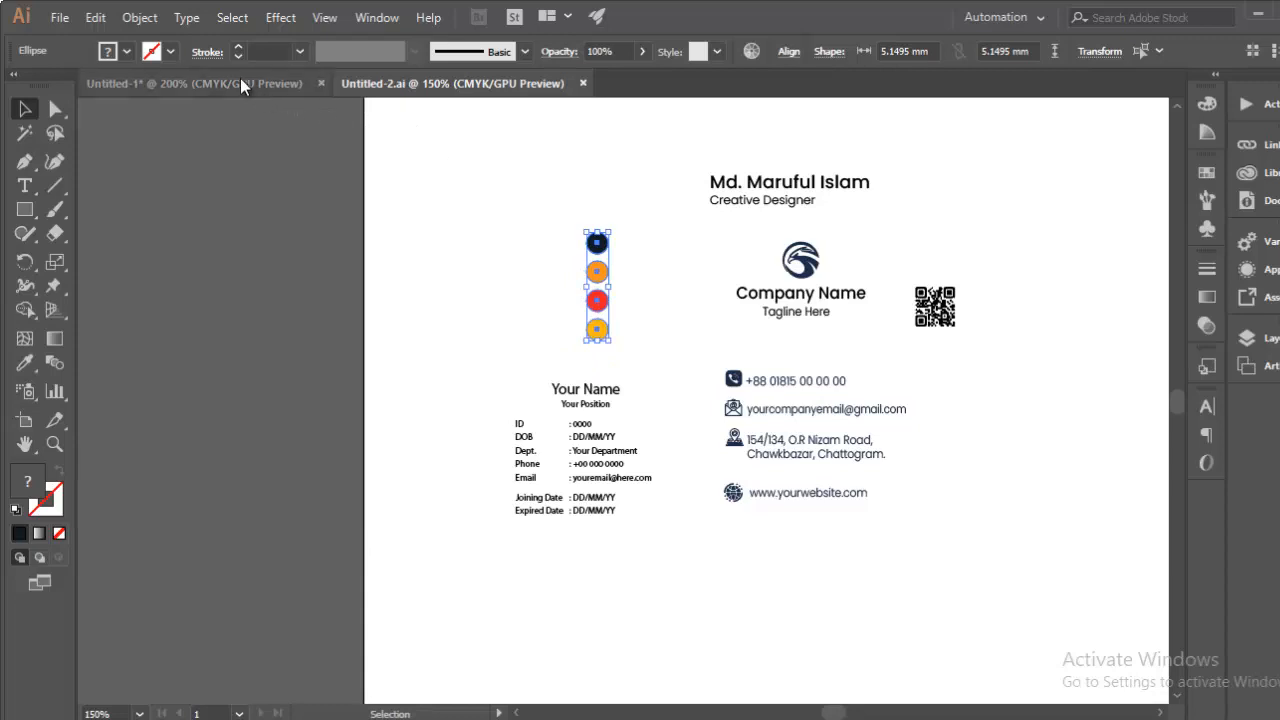
click(240, 83)
key(ctrl+v)
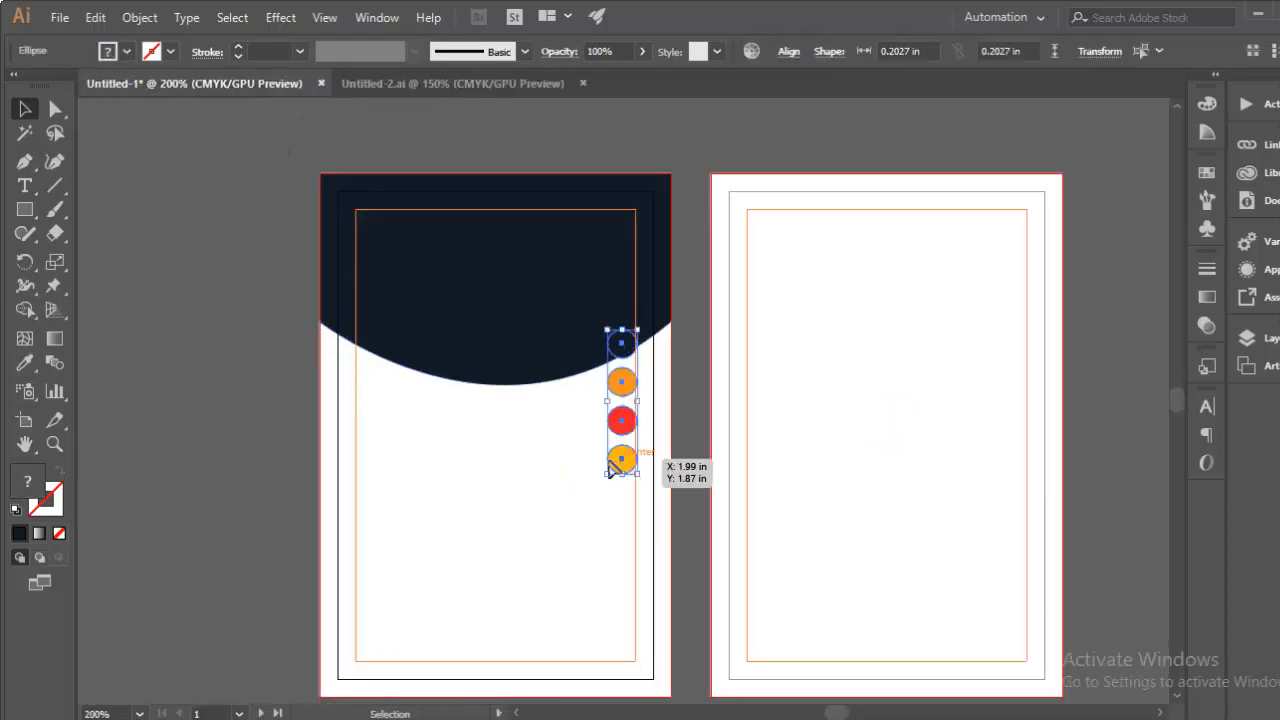
drag(610, 470, 291, 472)
click(180, 400)
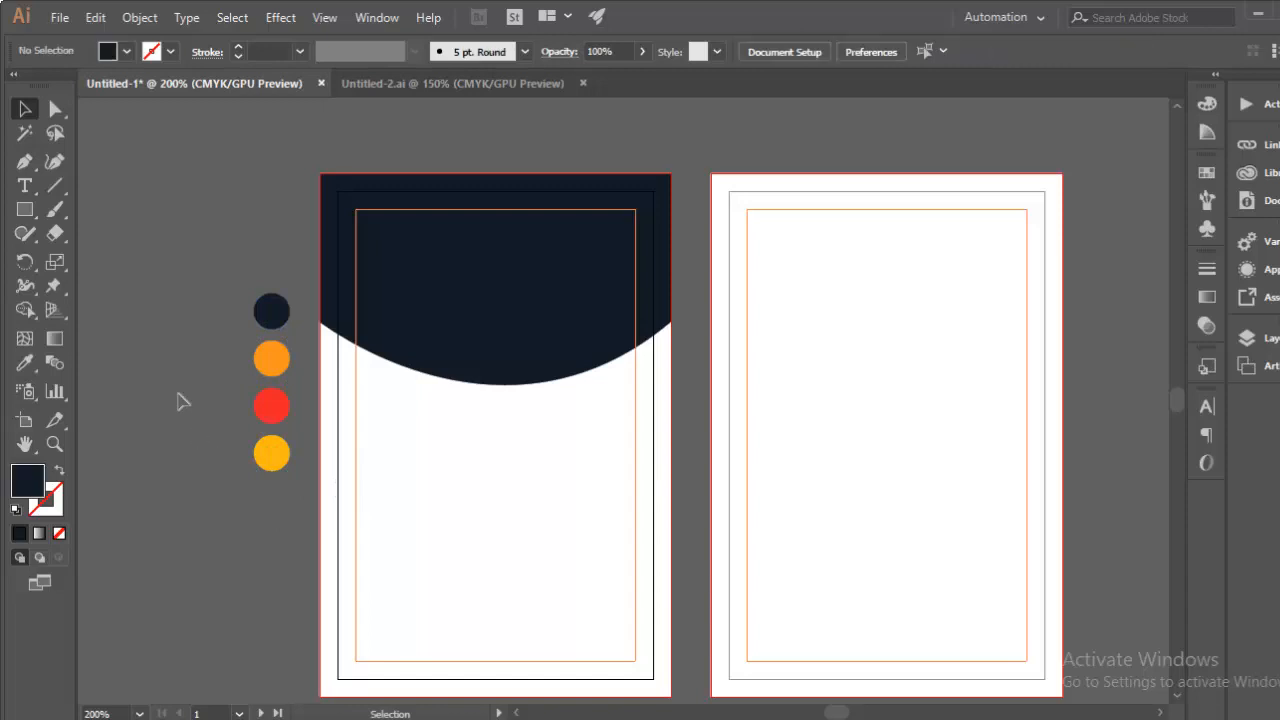
Step: Fill the curved header with the sampled navy swatch and move the circles further left
click(475, 267)
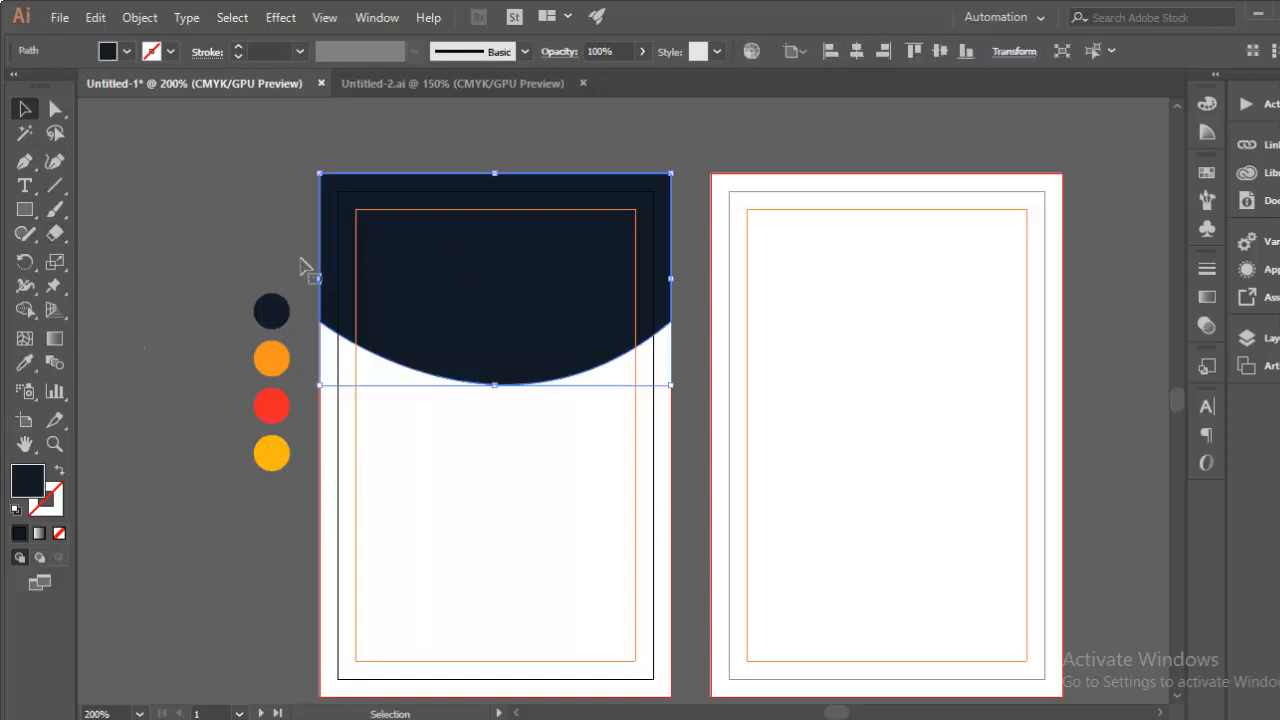
click(22, 368)
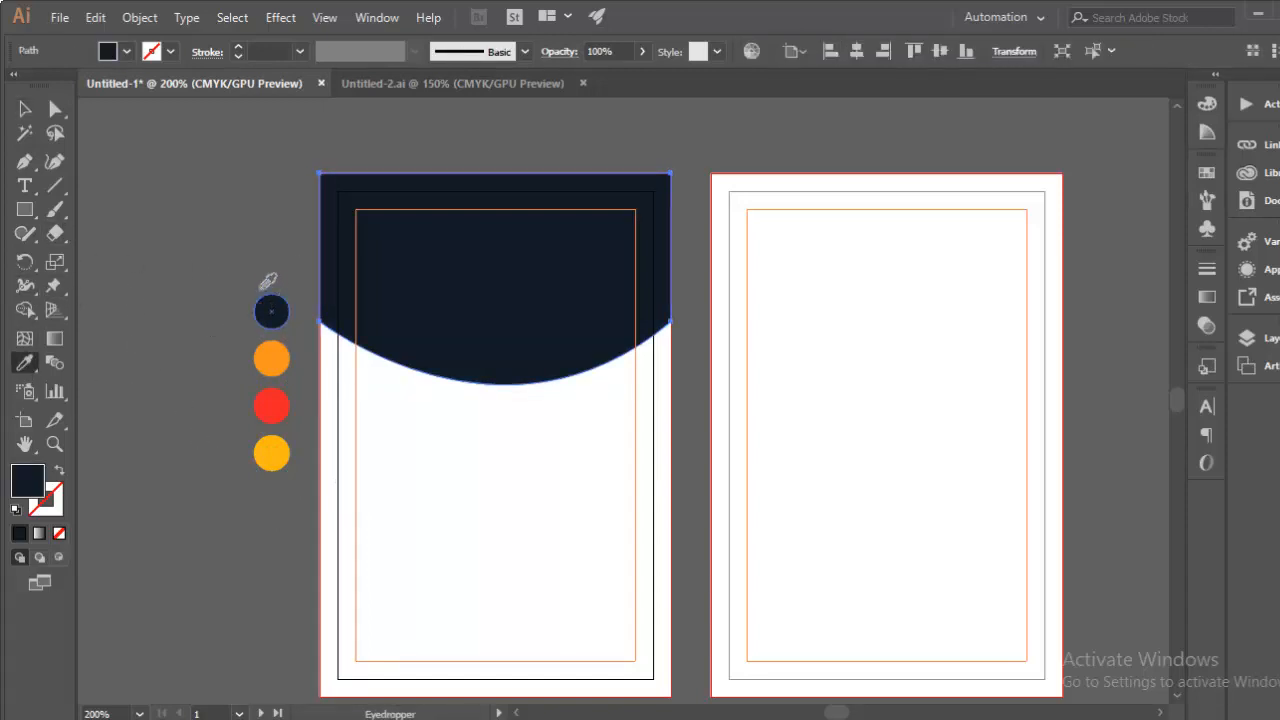
click(23, 108)
drag(271, 405, 146, 398)
click(394, 250)
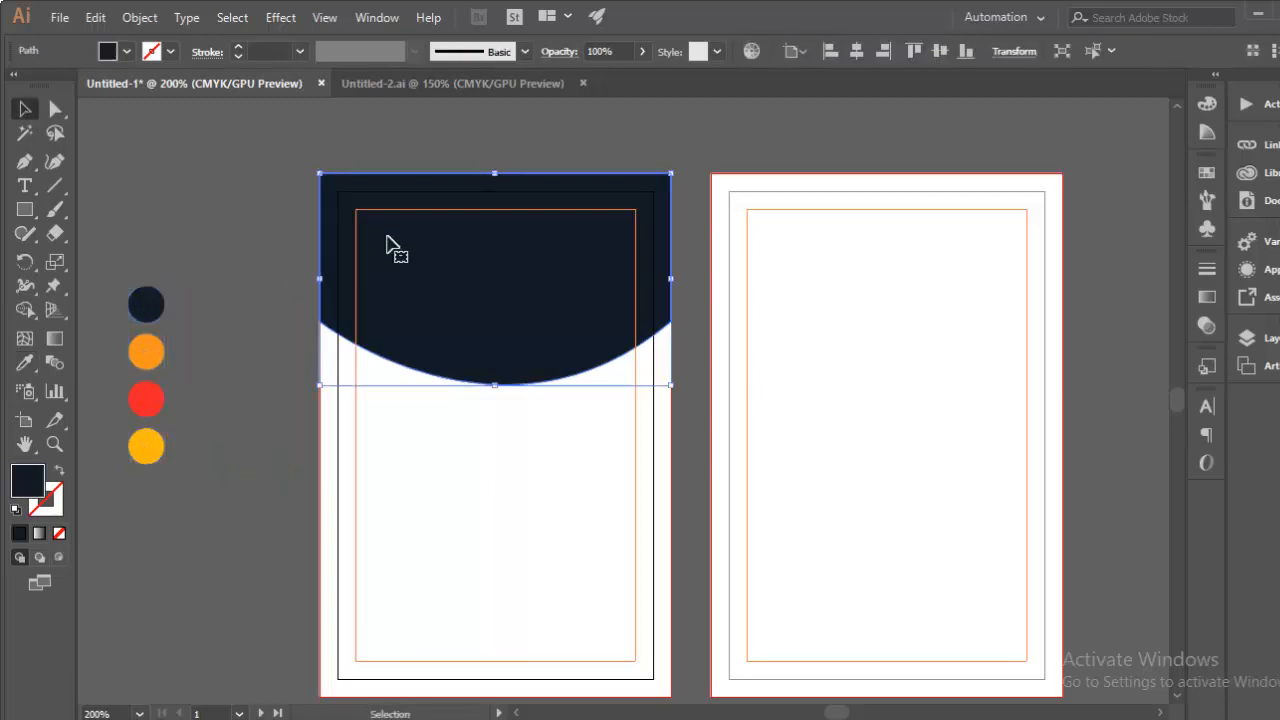
key(a)
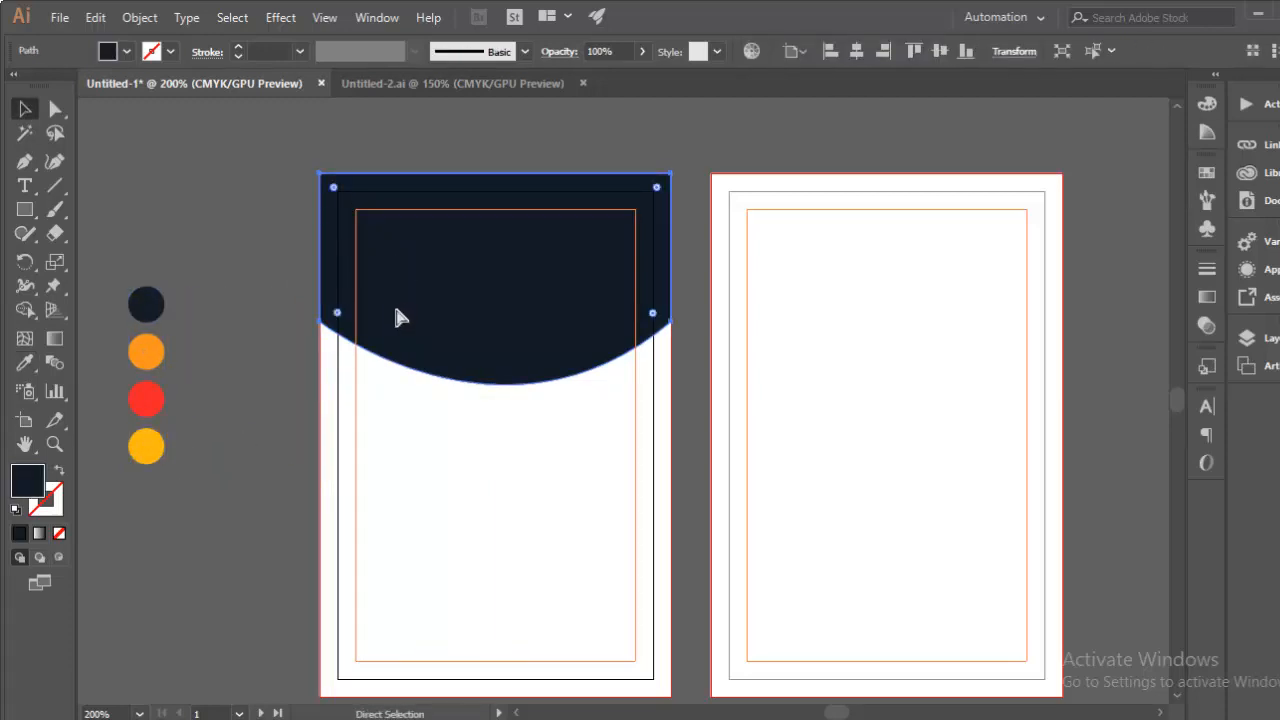
key(v)
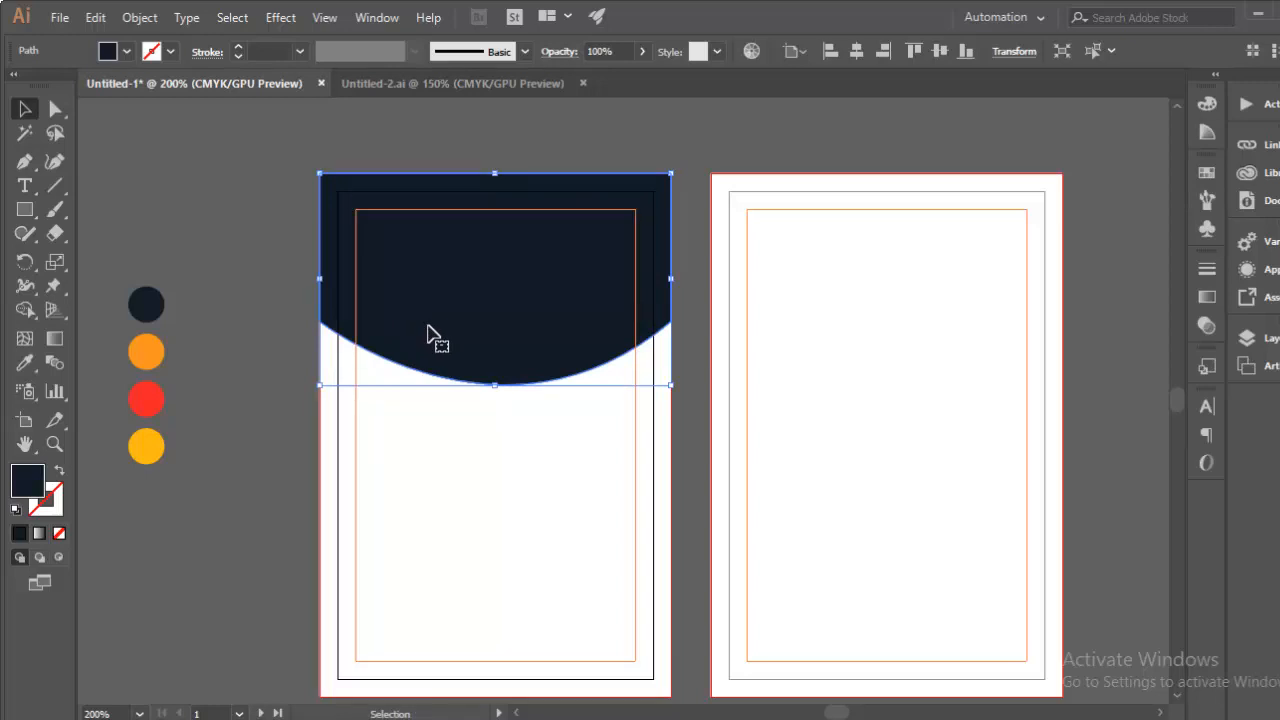
Step: Fill the copied header with the orange swatch and rotate it slightly clockwise
click(26, 364)
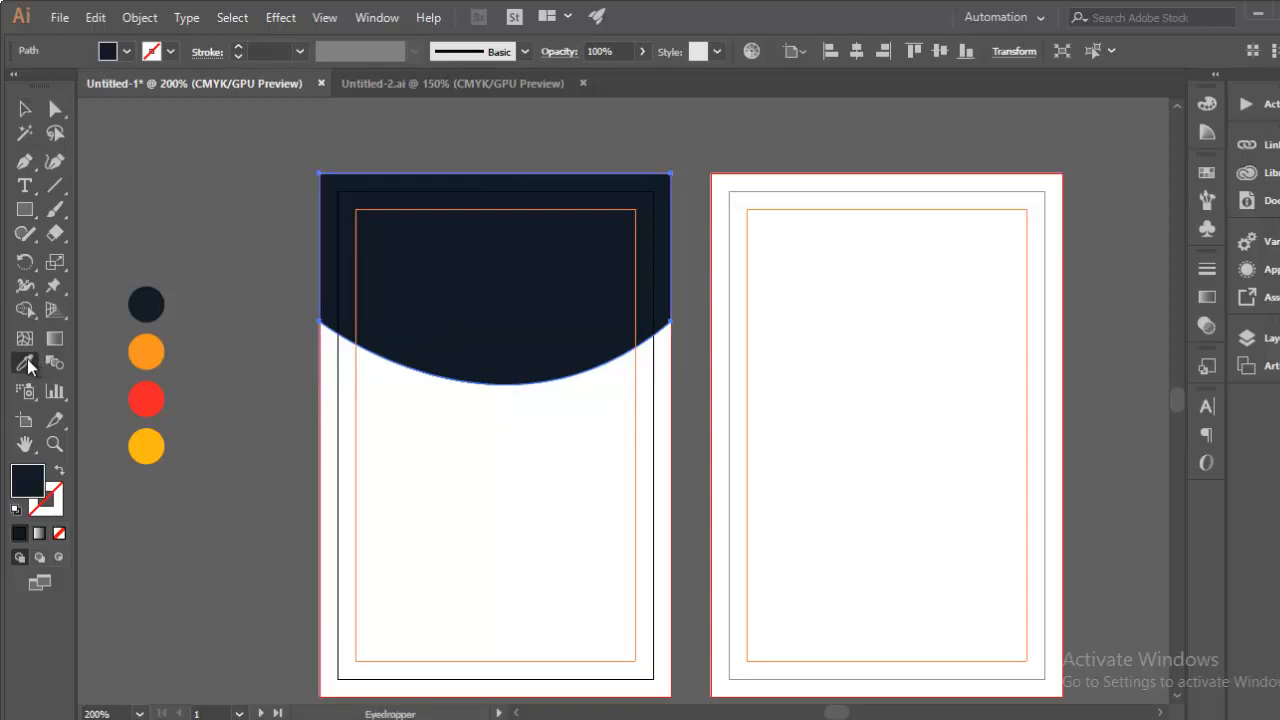
click(148, 352)
key(v)
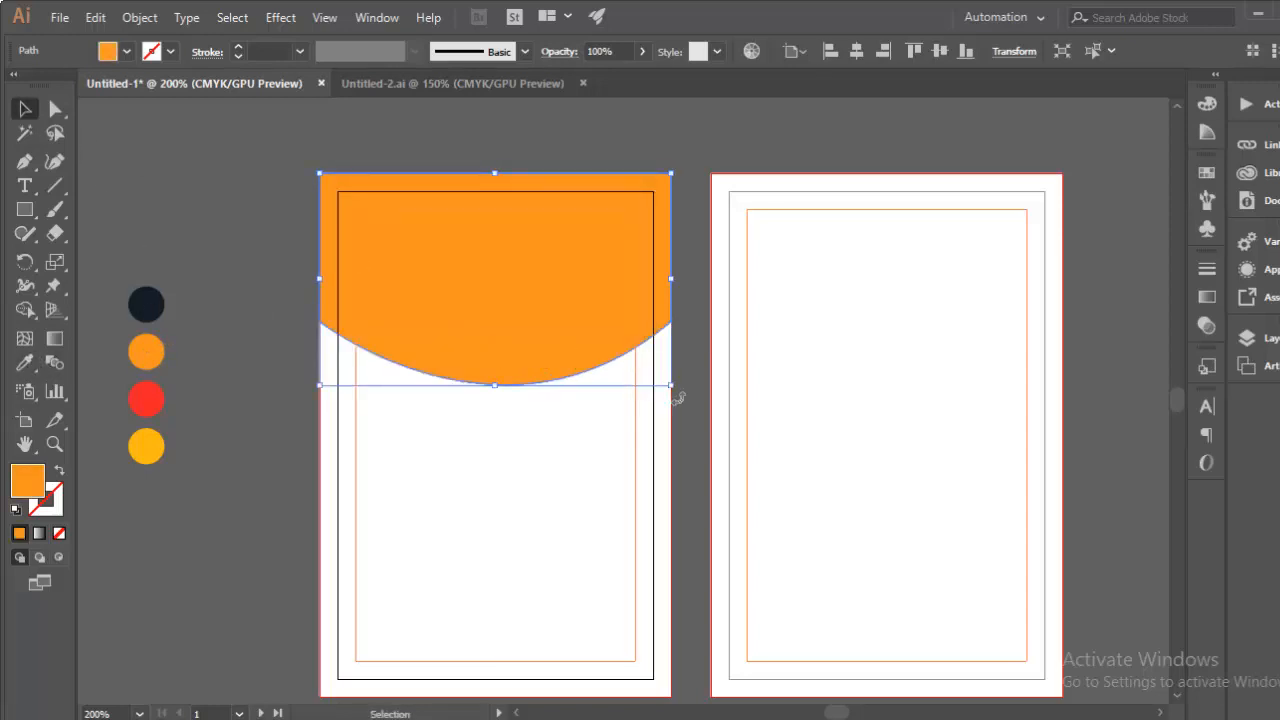
drag(679, 393, 660, 348)
drag(497, 343, 479, 343)
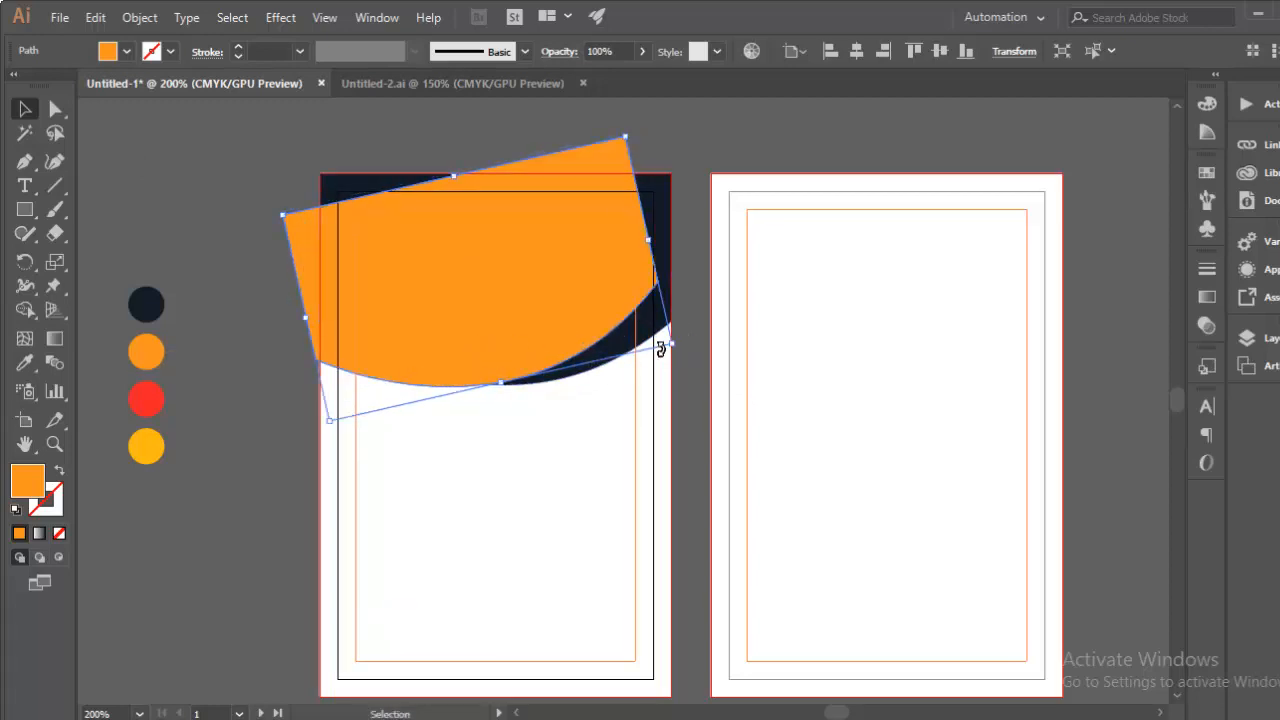
drag(678, 343, 700, 349)
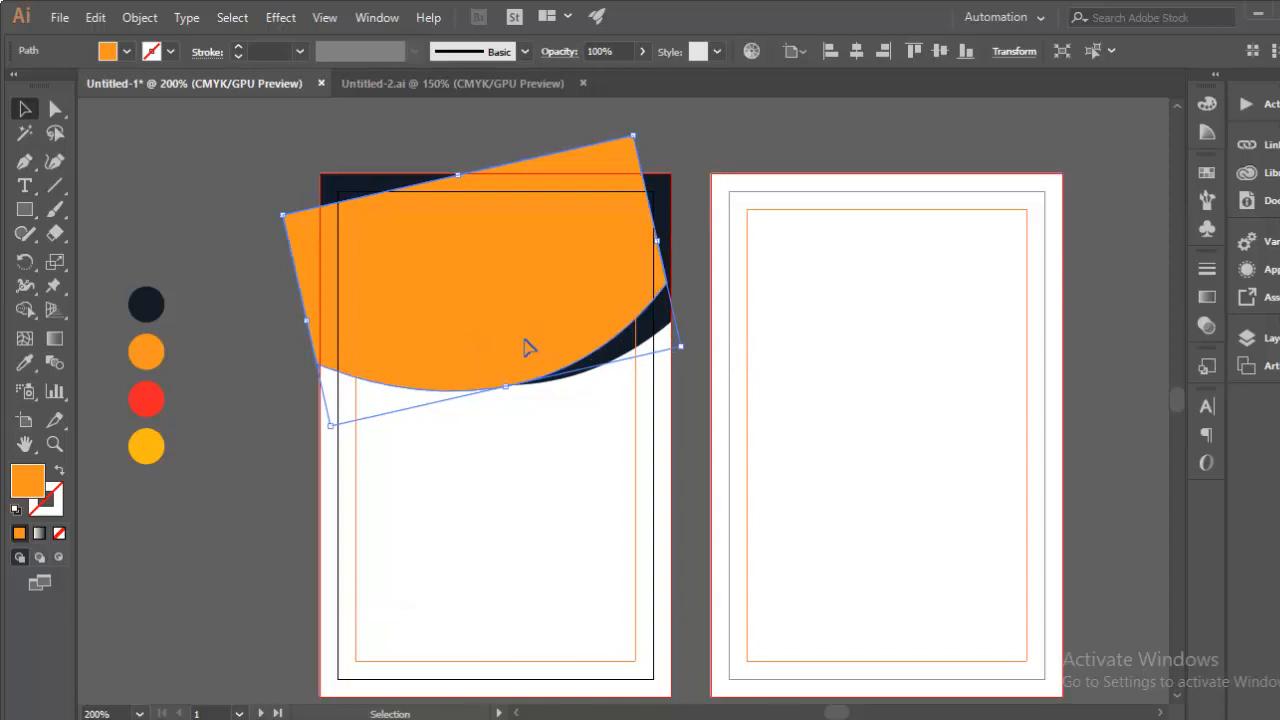
drag(522, 346, 521, 360)
Step: Send the orange shape behind the navy header and tilt it to about 13.59°
right_click(472, 350)
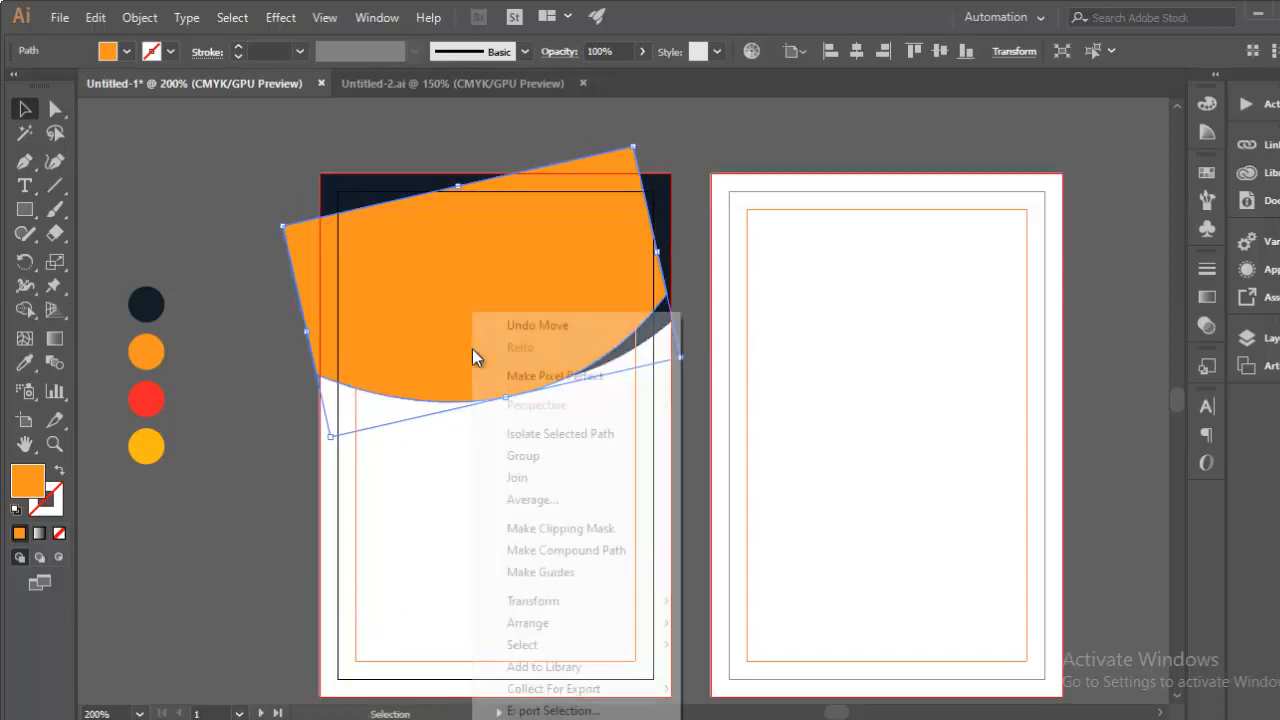
mouse_move(622, 632)
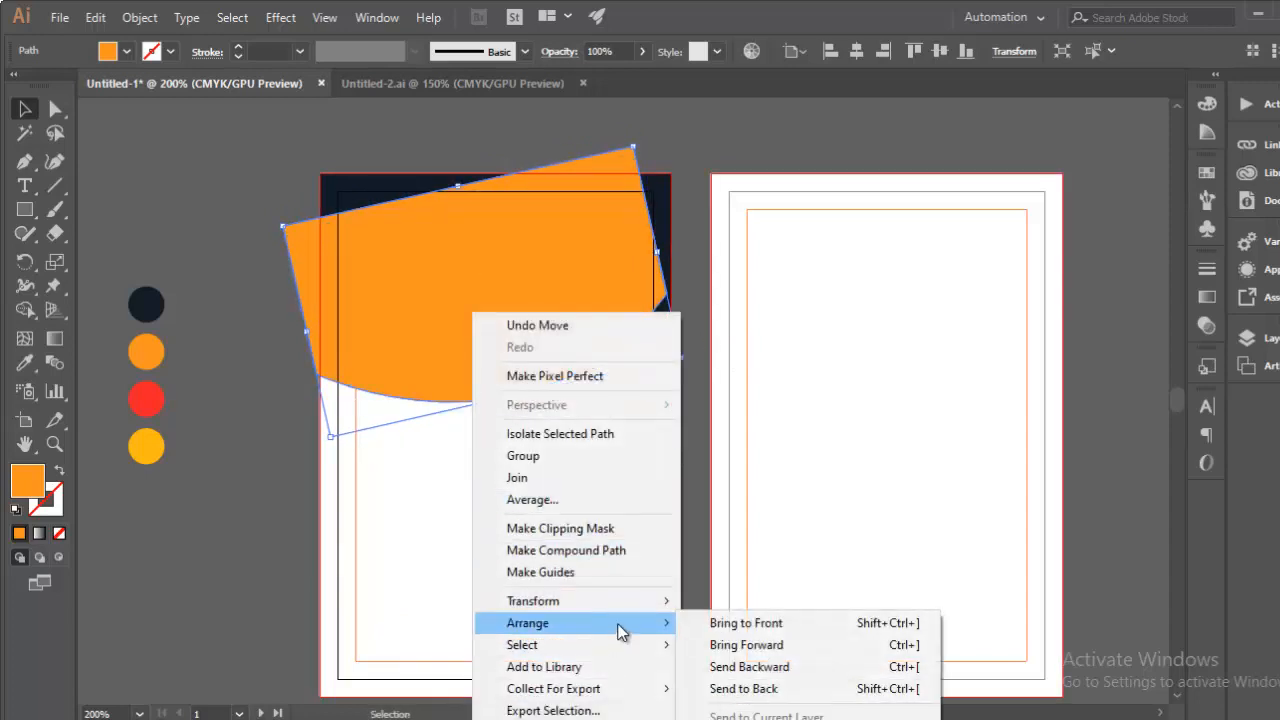
click(760, 673)
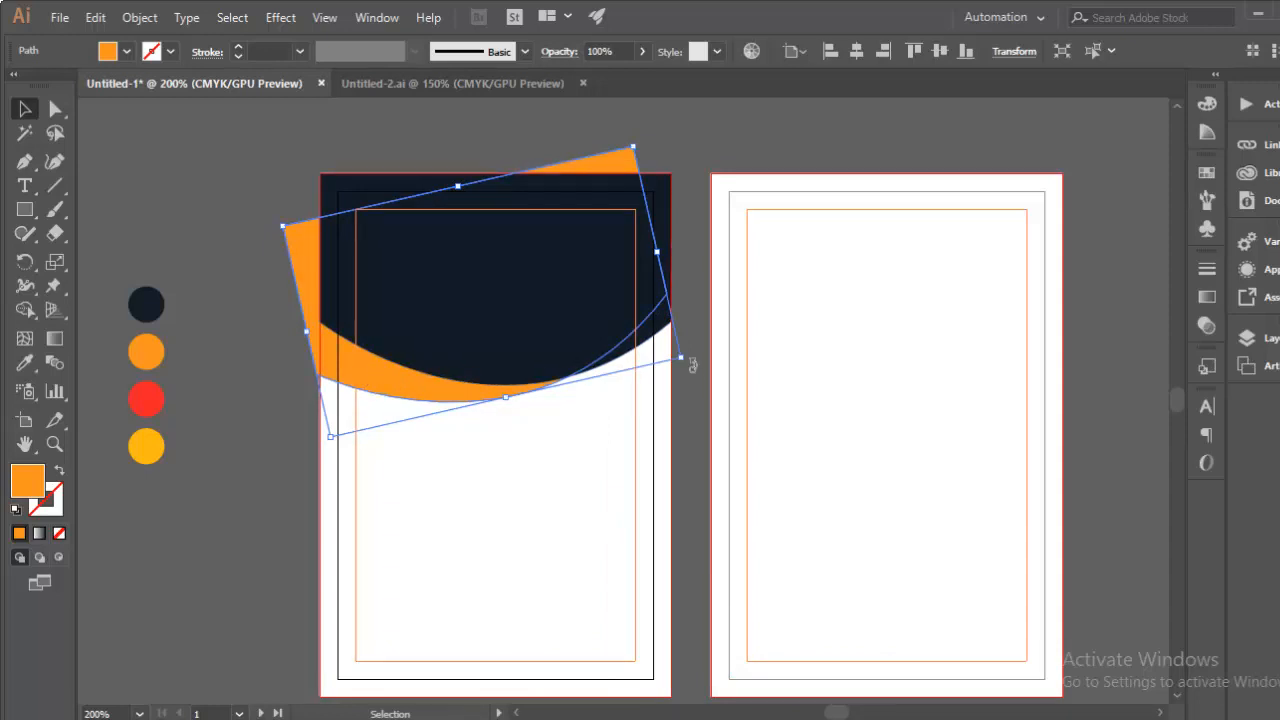
drag(692, 365, 690, 385)
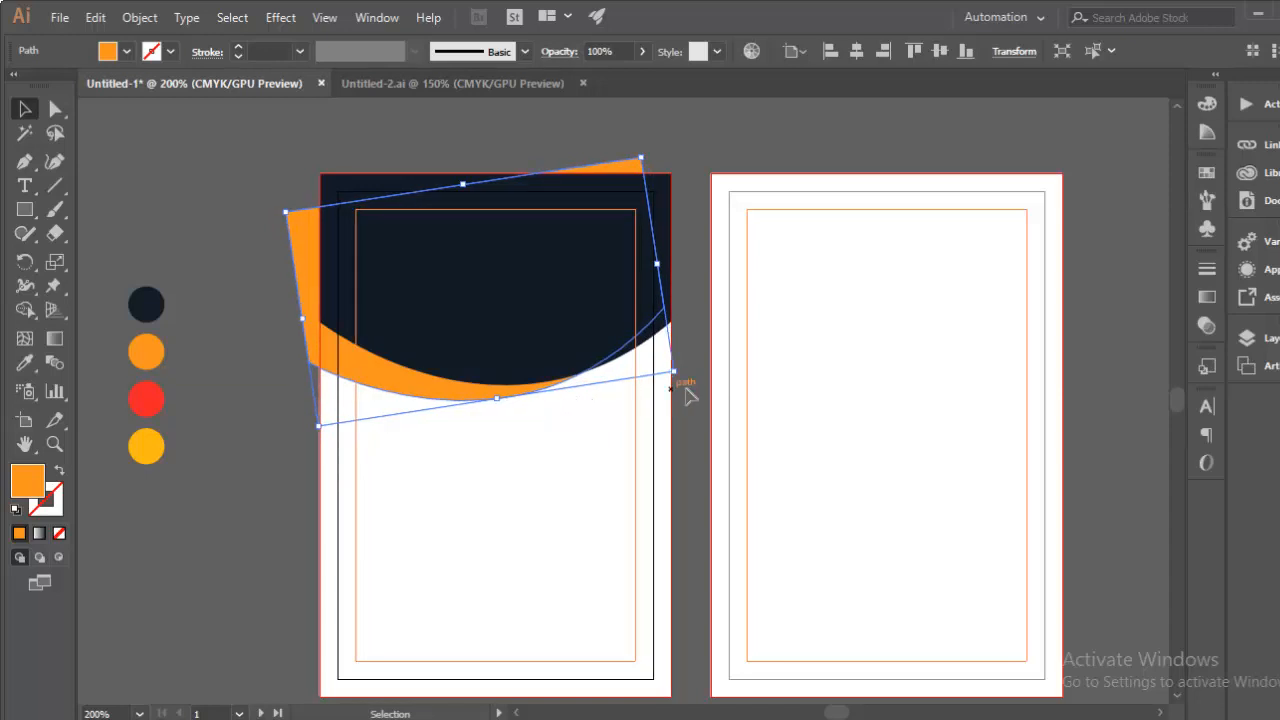
drag(681, 378, 685, 368)
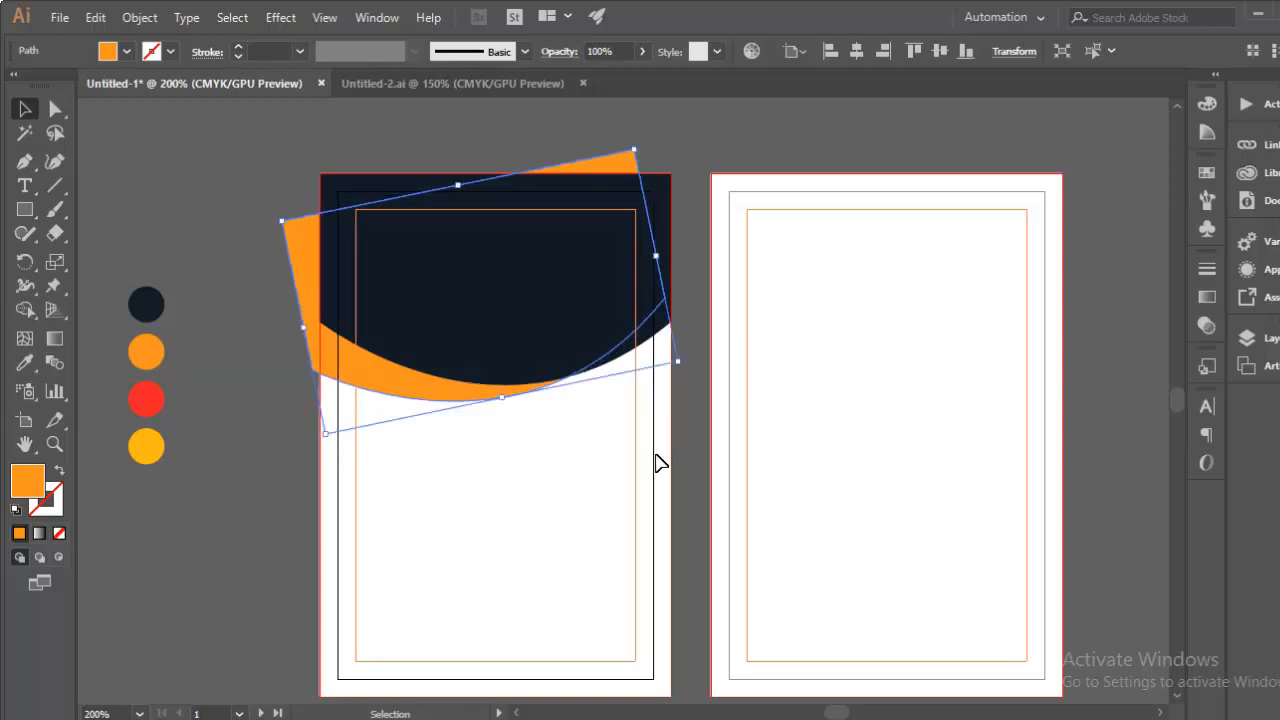
key(Up)
key(Up)
key(Up)
key(Up)
key(Down)
key(Down)
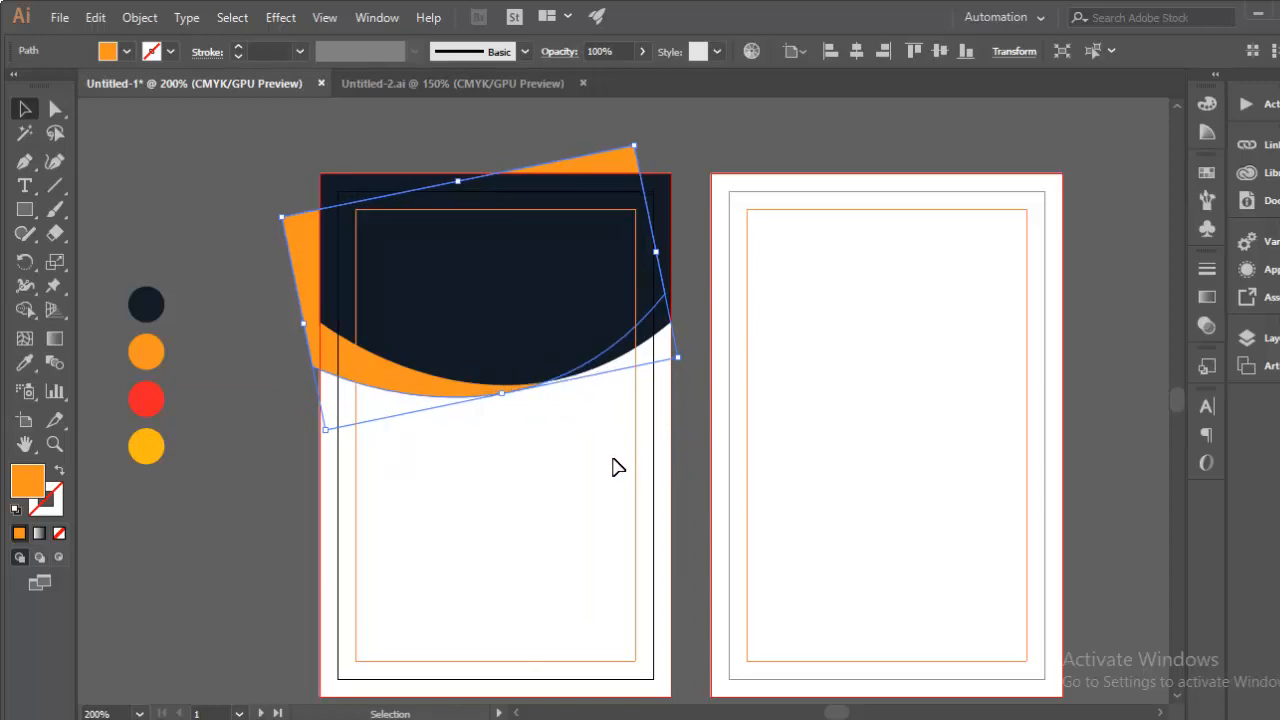
click(423, 446)
click(370, 380)
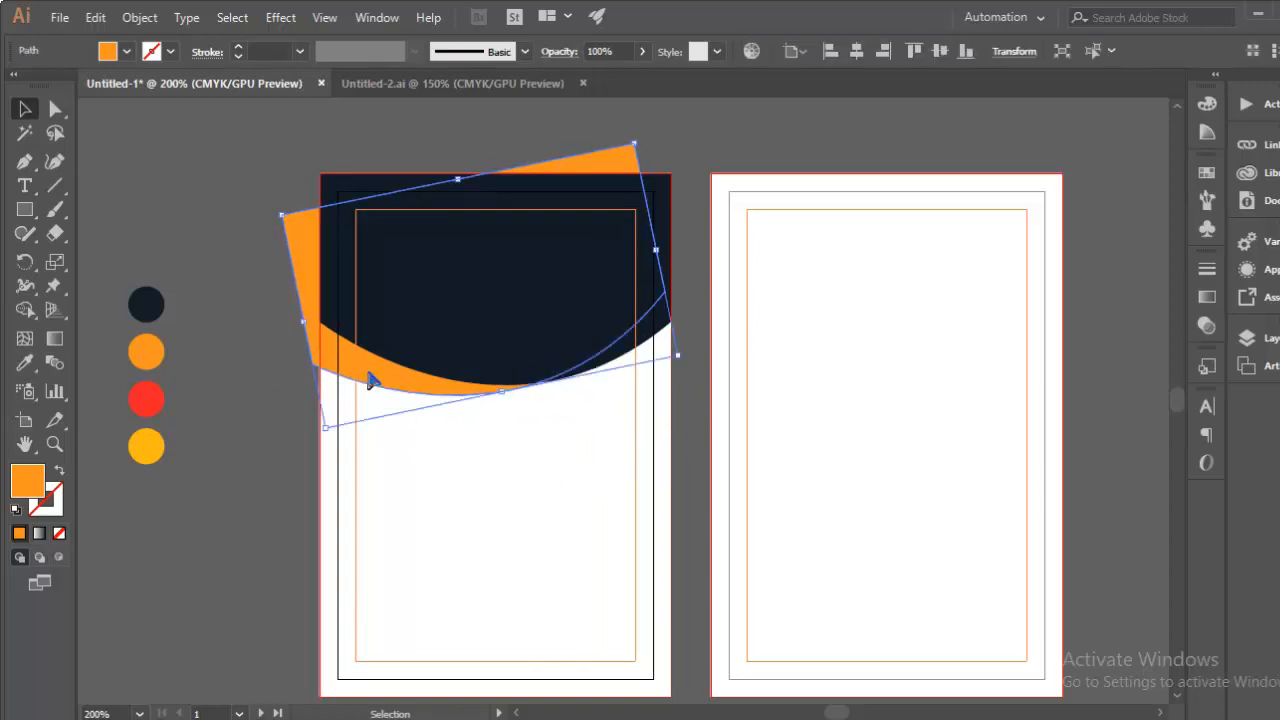
key(a)
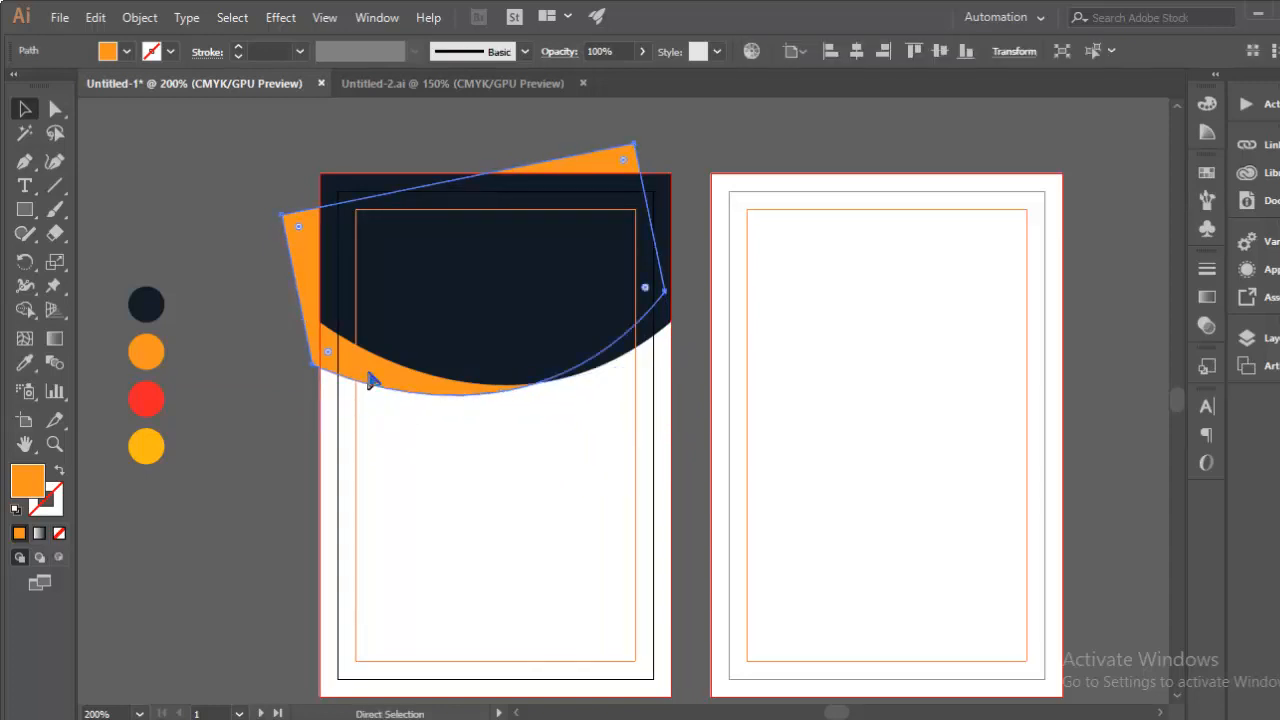
key(v)
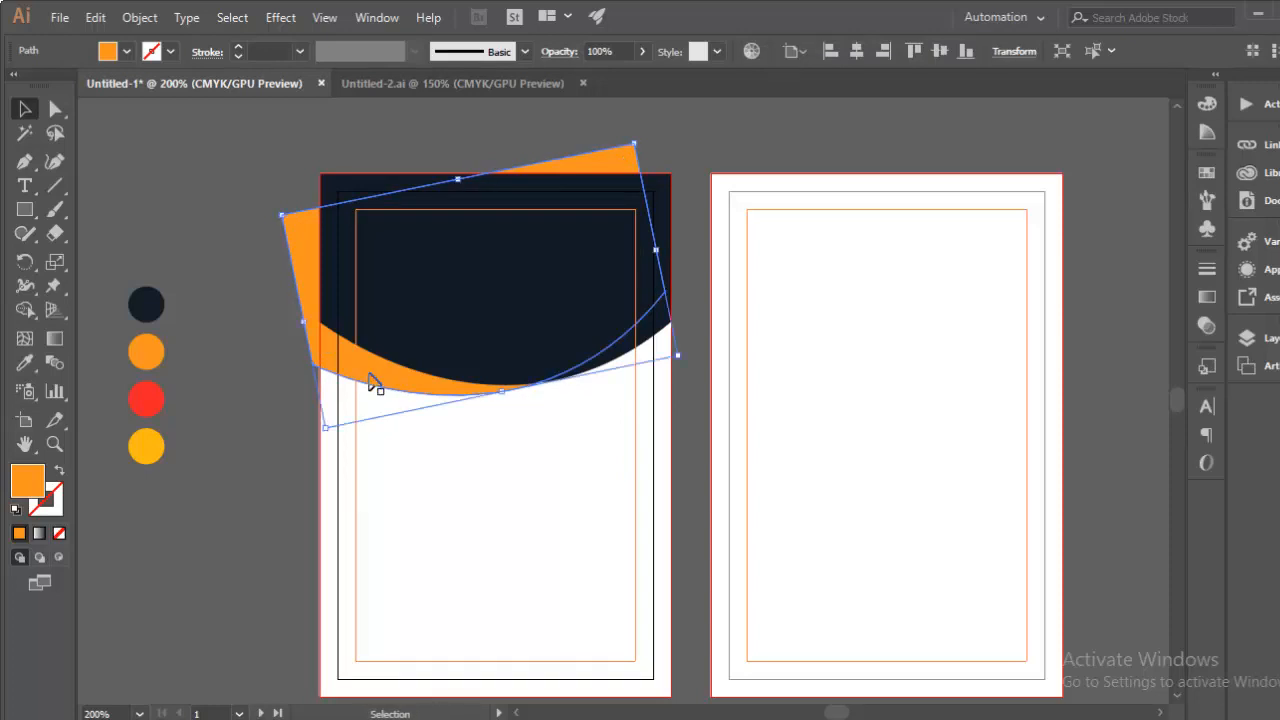
key(Down)
key(Down)
key(Down)
key(Down)
key(Down)
key(Down)
key(Down)
key(Down)
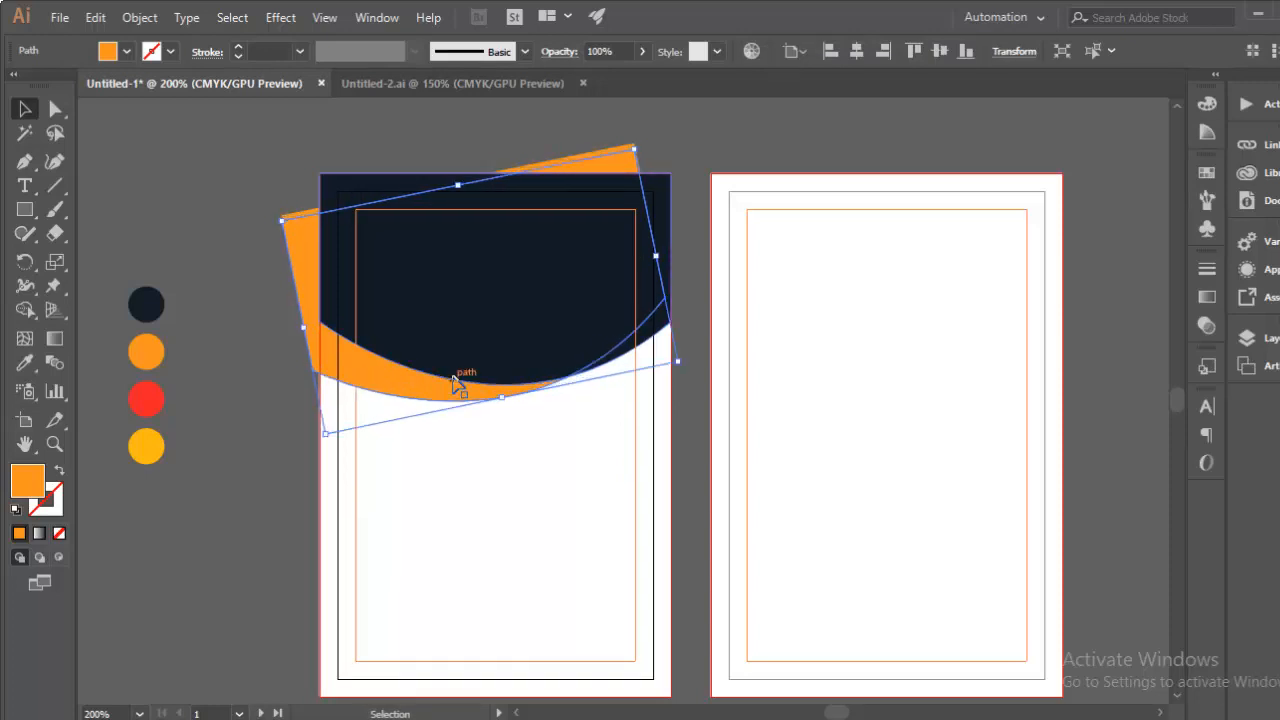
Step: Fill the swoosh copy with the red swatch colour and rotate it slightly
click(25, 363)
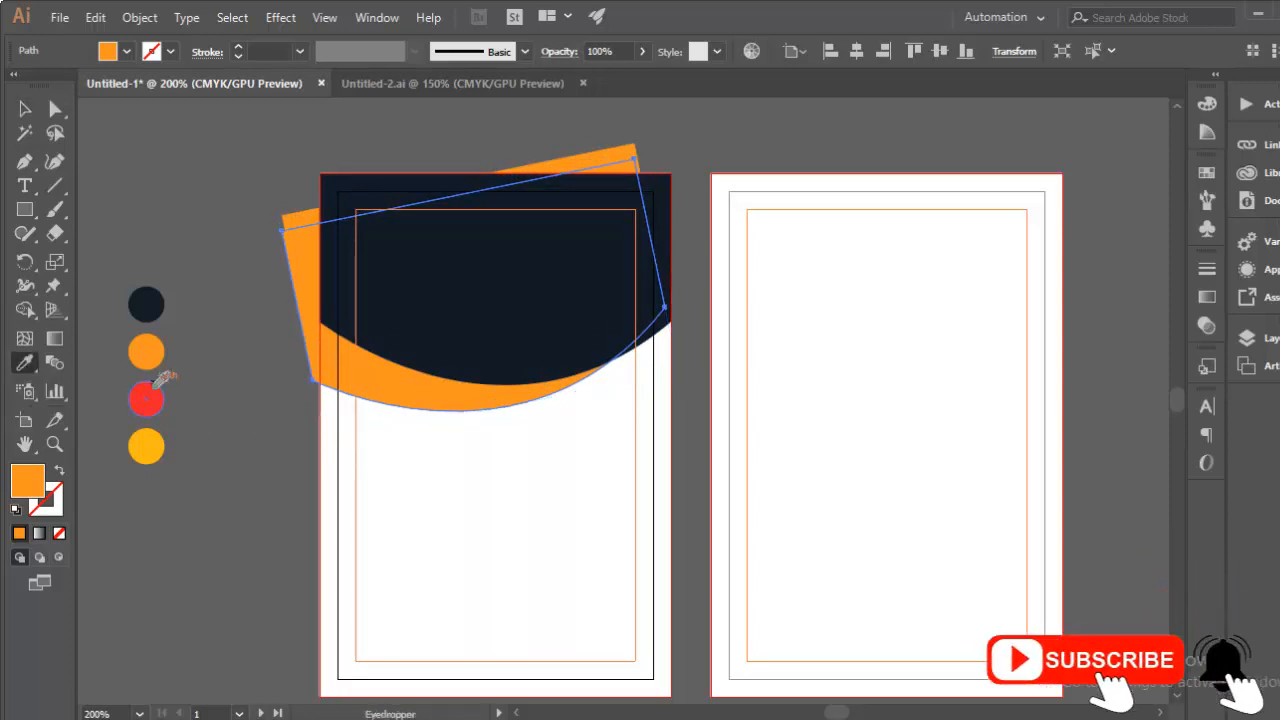
click(152, 391)
click(25, 109)
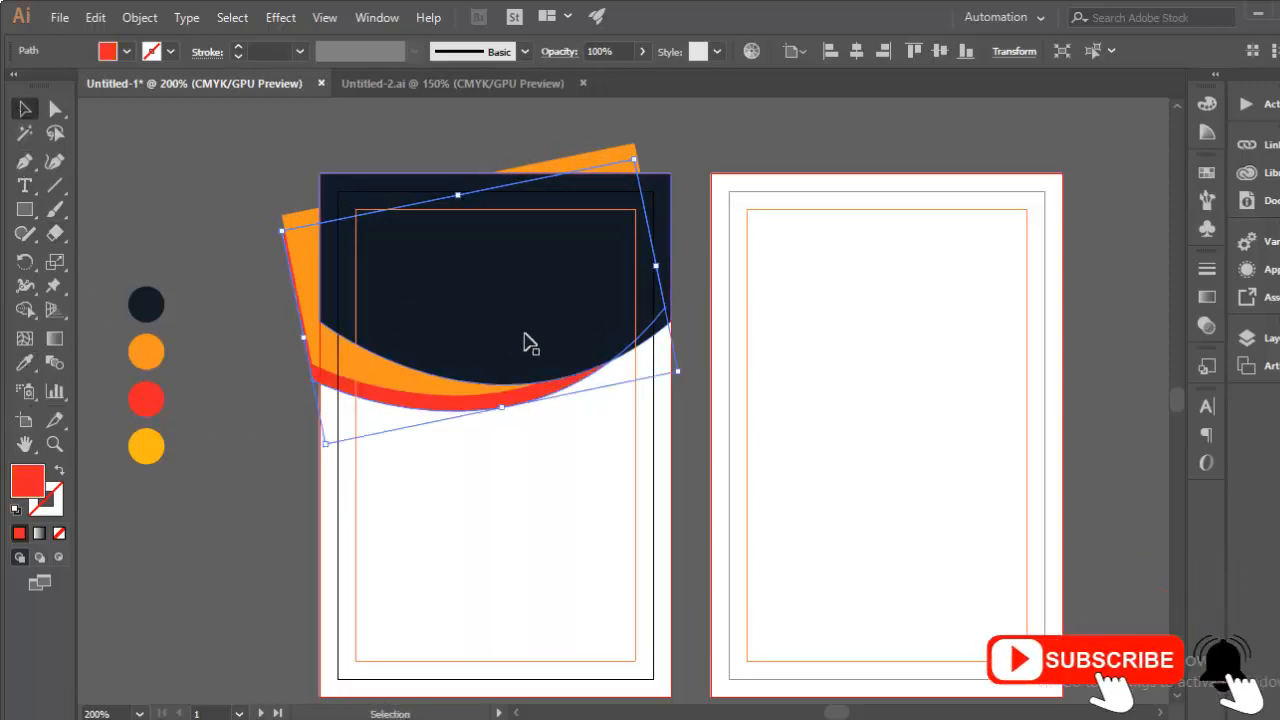
key(Down)
key(Down)
key(Down)
key(Down)
key(Up)
key(Up)
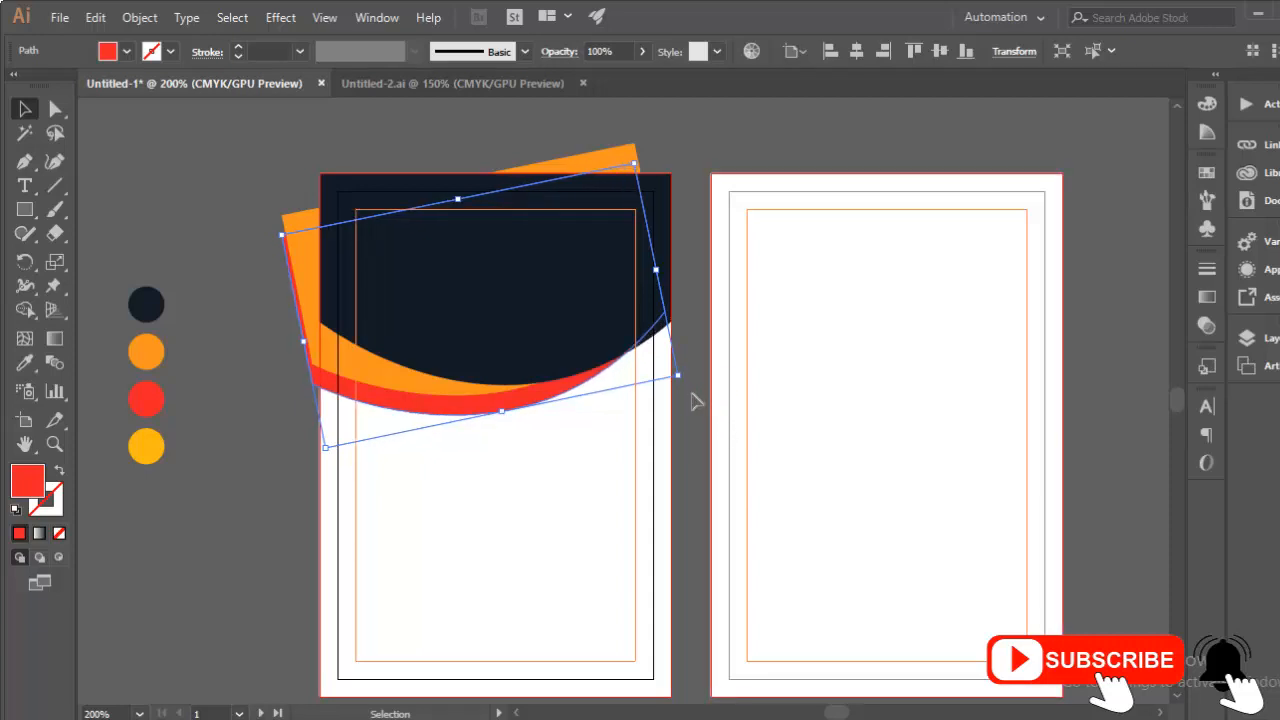
mouse_move(683, 378)
mouse_down()
mouse_move(729, 374)
mouse_move(669, 366)
mouse_up()
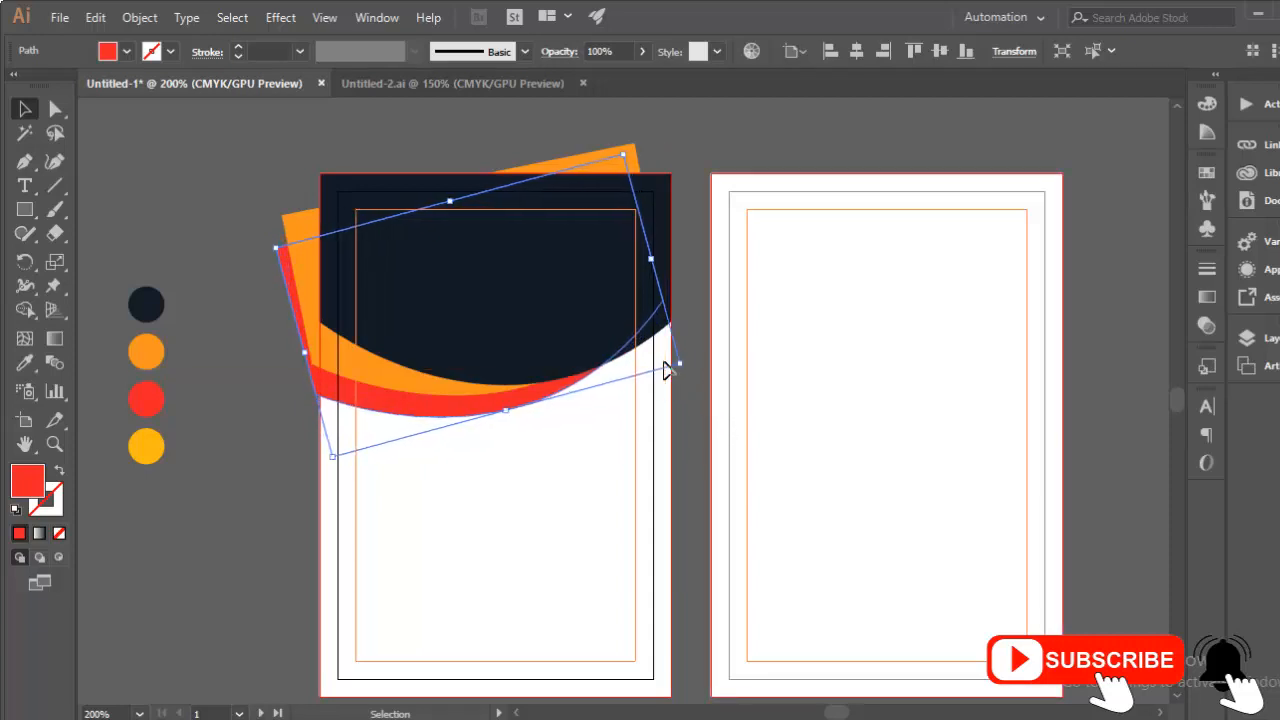
Step: Nudge the red band further left and tilt it a little more steeply
key(Left)
key(Left)
key(Left)
key(Left)
key(Left)
key(Left)
key(Left)
key(Left)
key(Left)
key(Left)
key(Left)
key(Left)
key(Left)
key(Left)
key(Left)
key(ctrl+plus)
key(ctrl+plus)
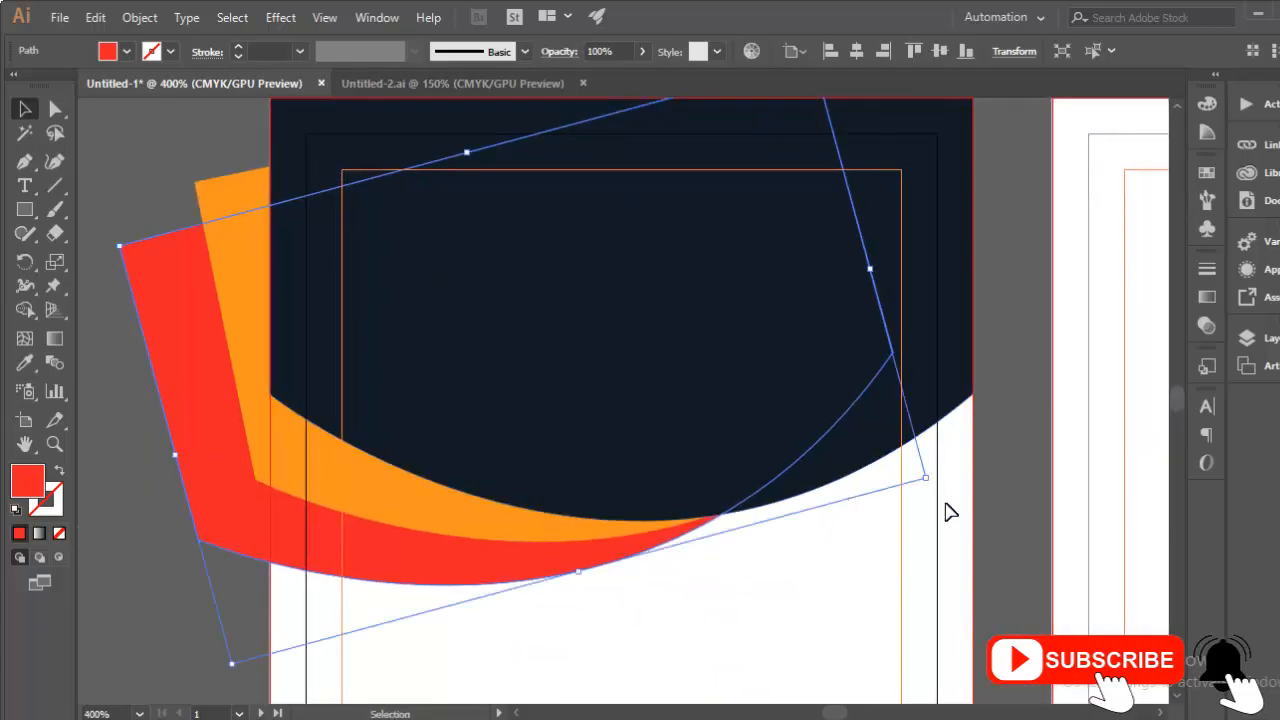
key(Left)
key(Left)
key(Left)
drag(931, 488, 930, 493)
click(930, 497)
Step: Shift the red and orange swooshes right together, then deselect and zoom out
click(604, 549)
shift+click(600, 532)
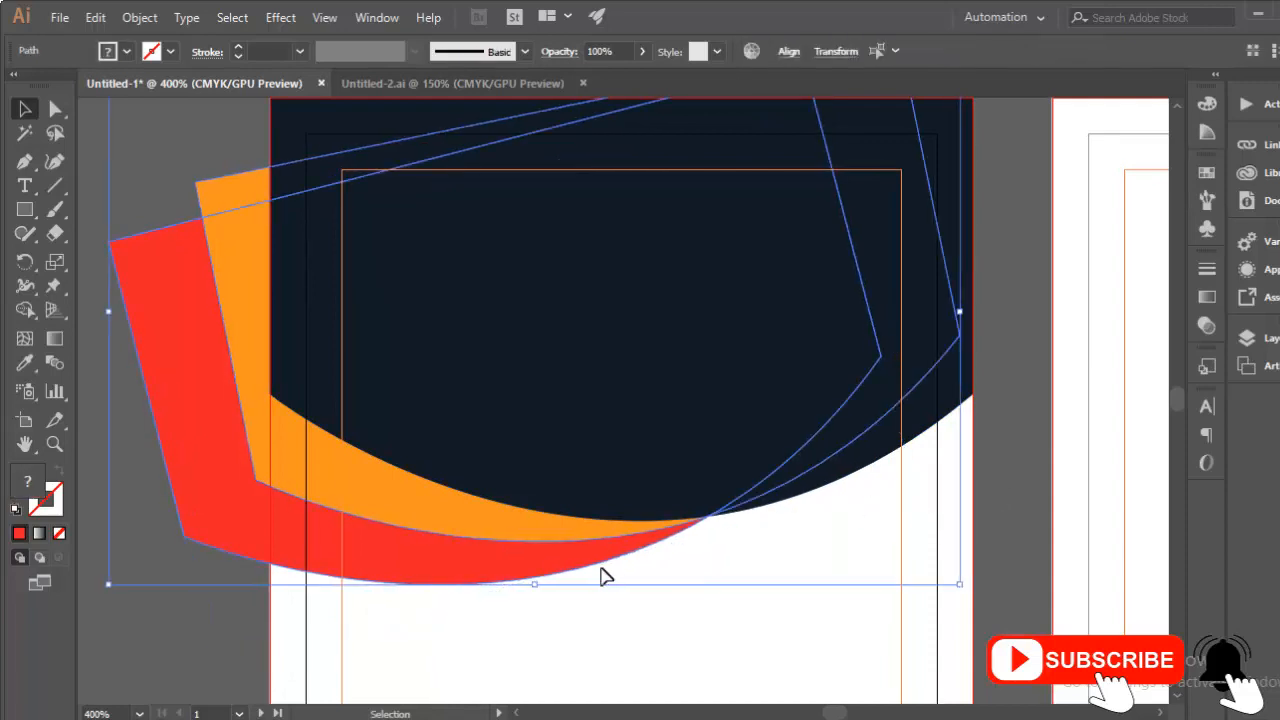
key(Right)
key(Right)
key(Right)
click(648, 650)
key(ctrl+minus)
key(ctrl+minus)
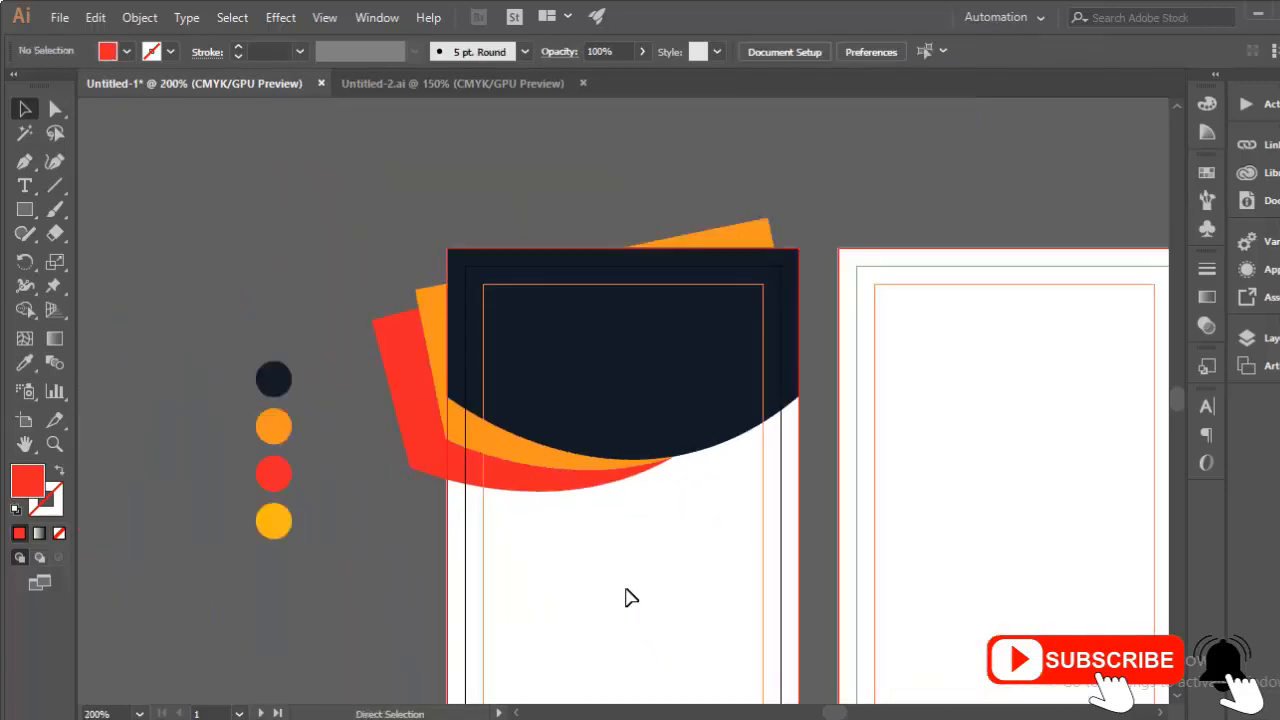
drag(655, 585, 525, 515)
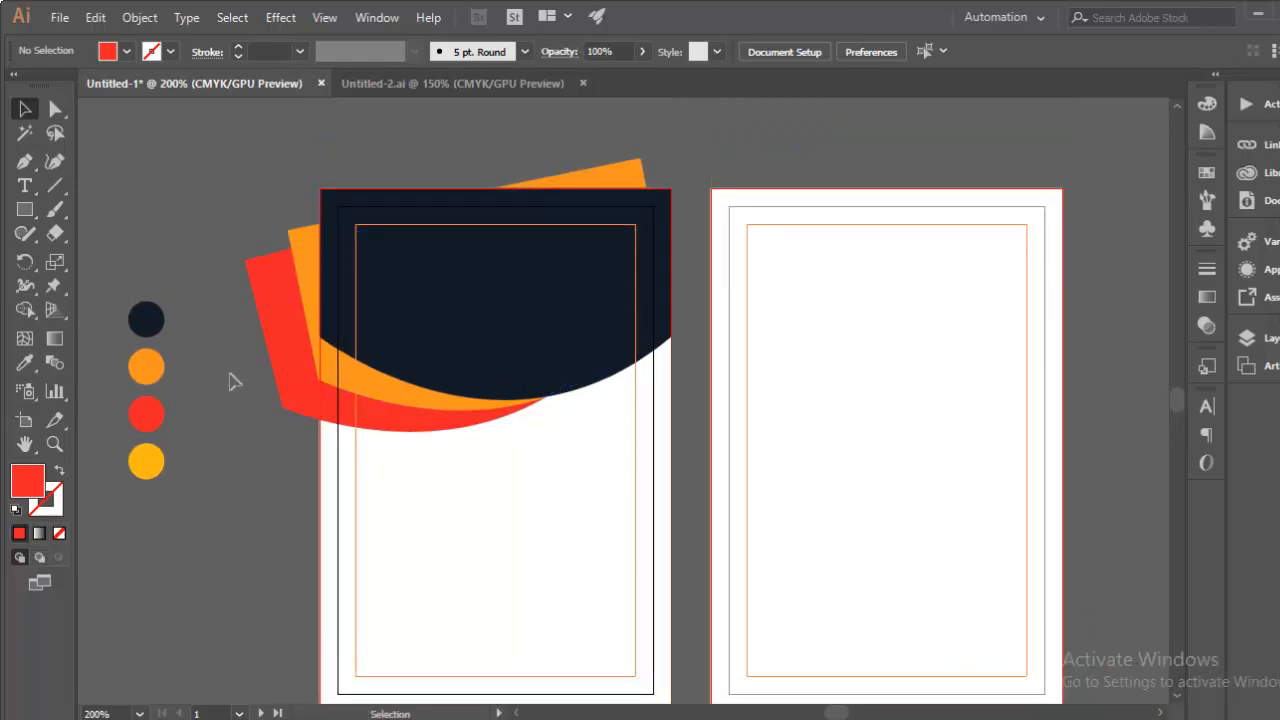
Step: Draw a rectangle over the card's top and select it with the overlapping header shapes
click(25, 212)
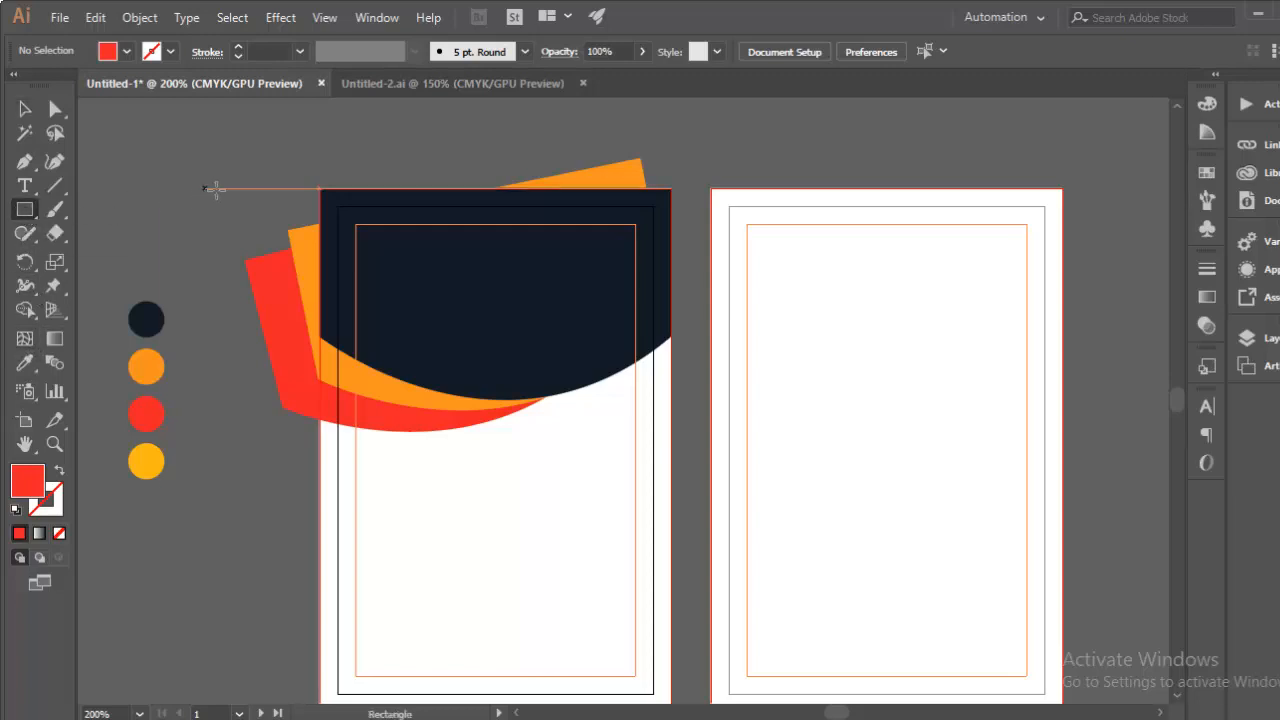
drag(318, 186, 671, 498)
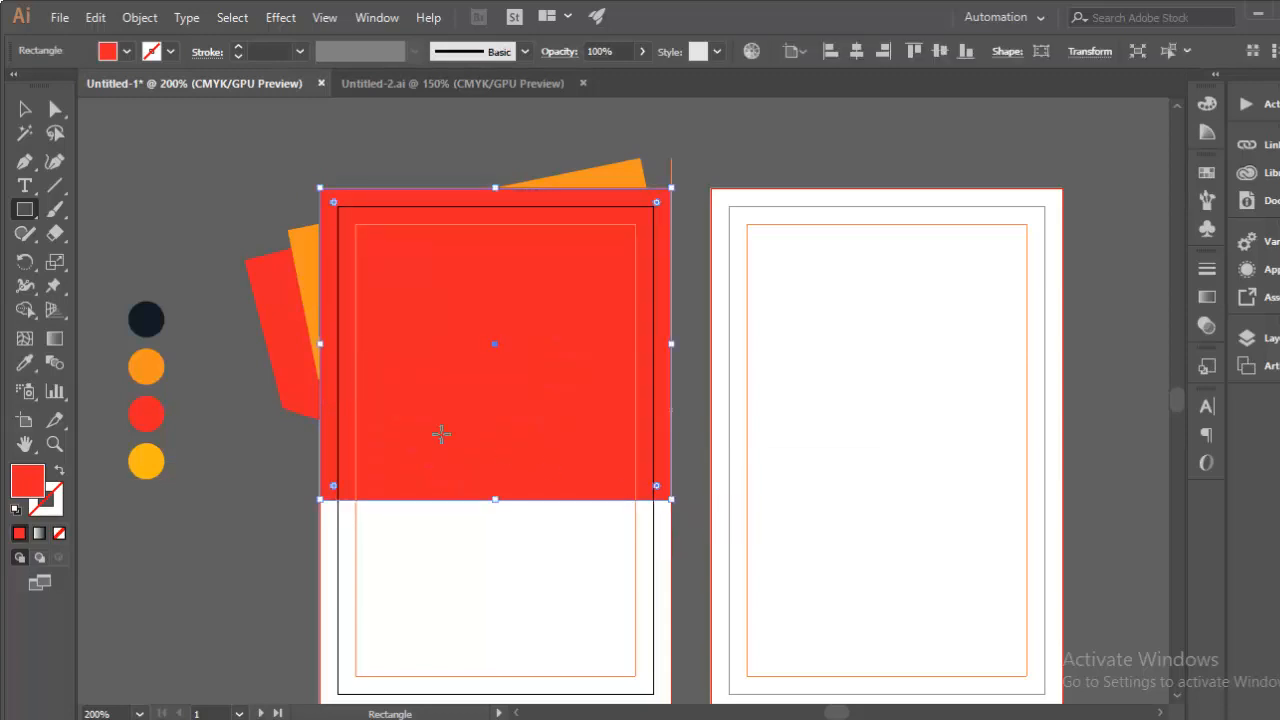
click(24, 111)
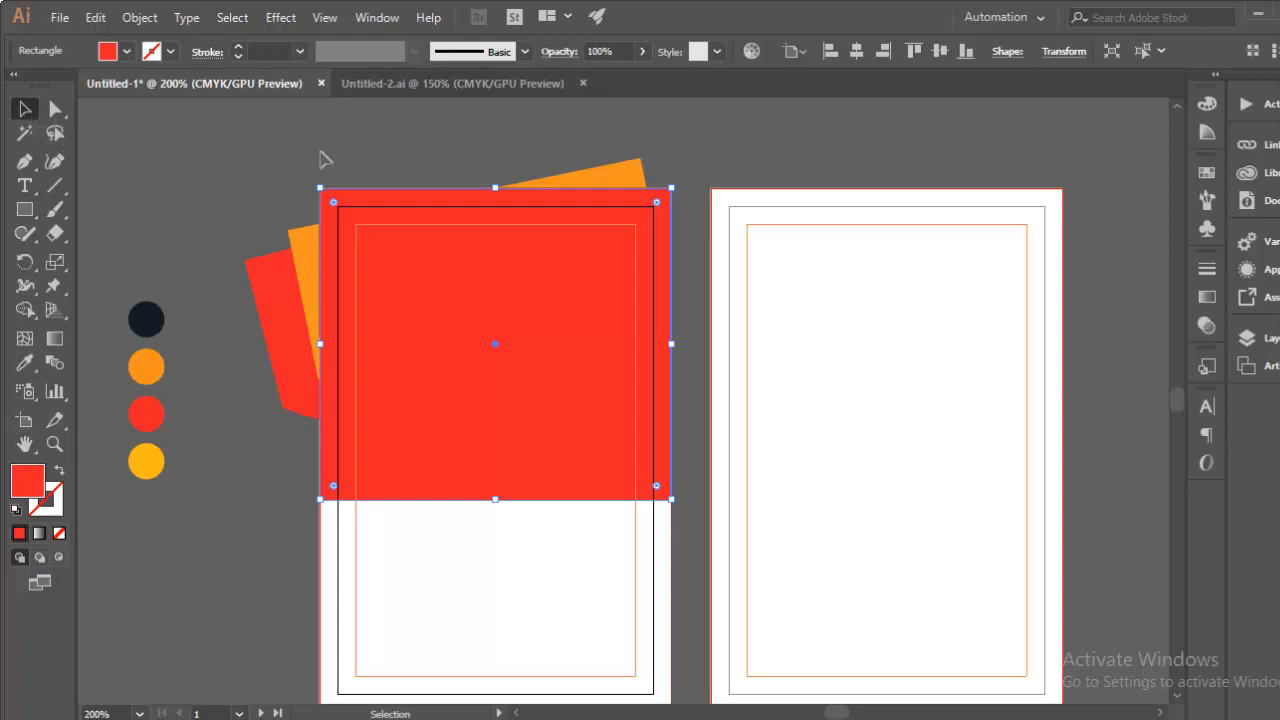
drag(274, 160, 480, 503)
key(ctrl+equal)
key(ctrl+equal)
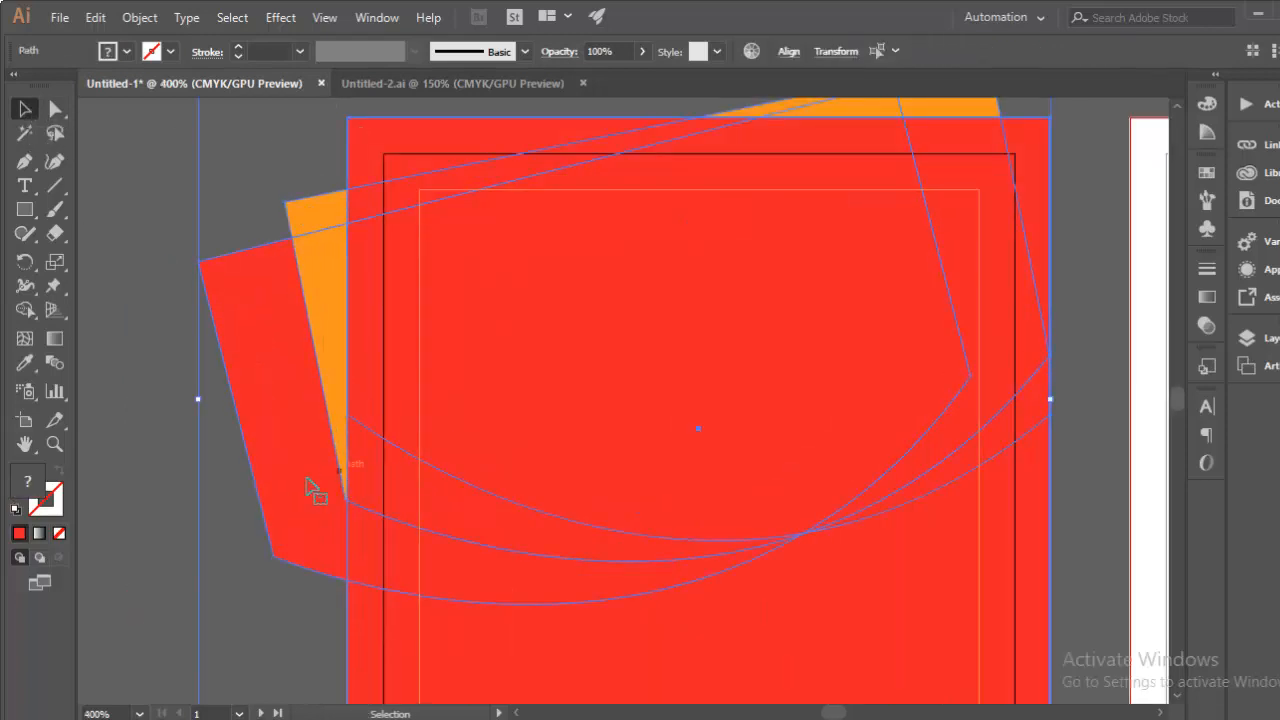
scroll(250, 510, up, 1)
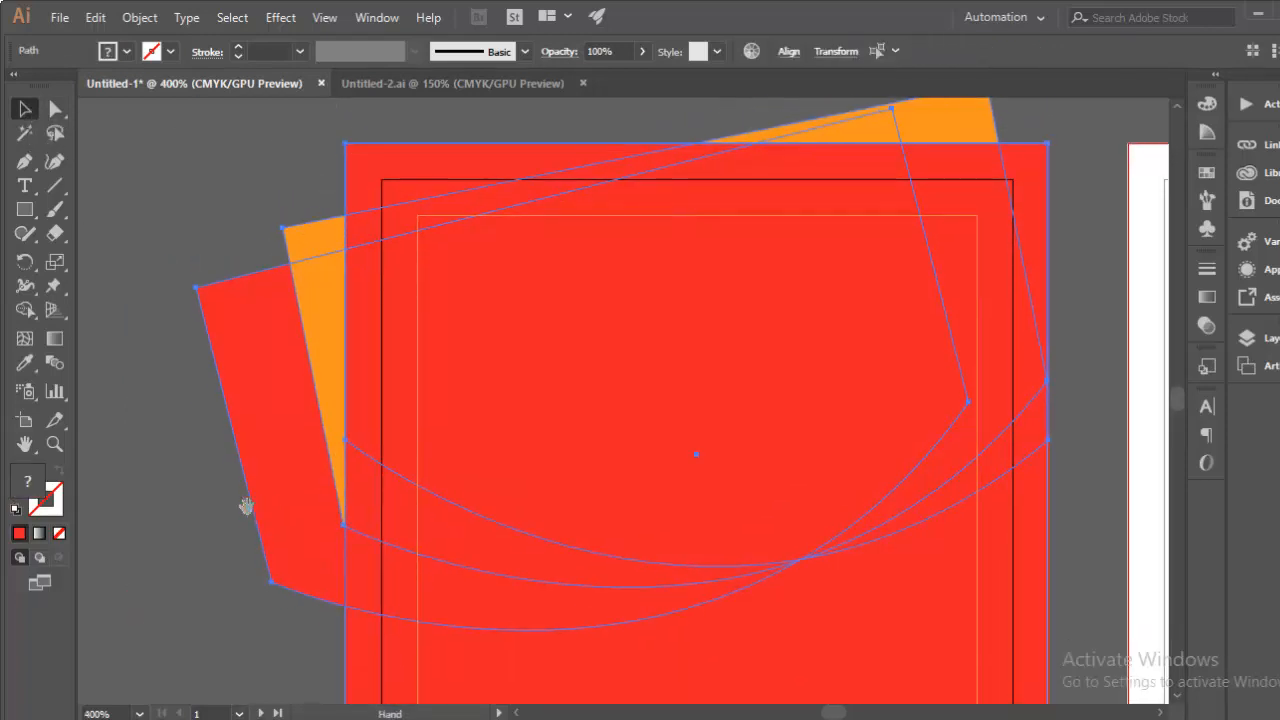
Step: Use Shape Builder to delete the orange and red pieces sticking out past the card
click(24, 311)
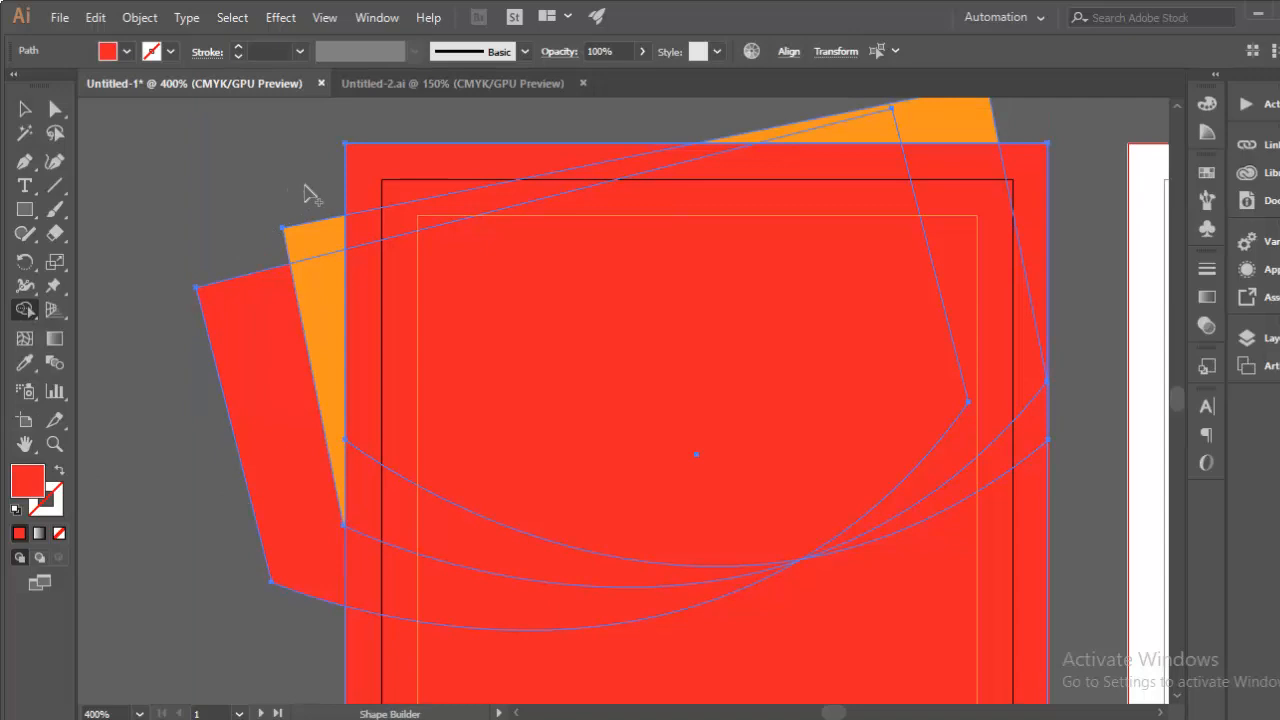
drag(322, 198, 310, 290)
drag(278, 480, 281, 522)
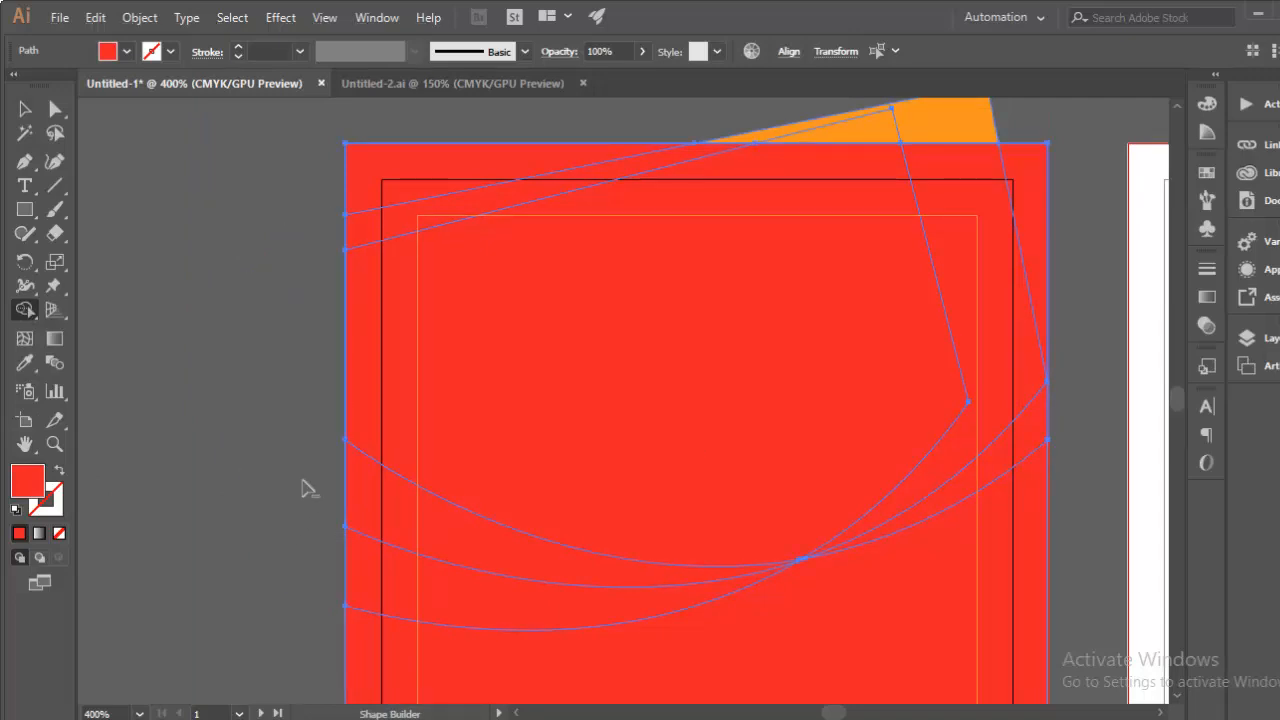
scroll(866, 150, up, 2)
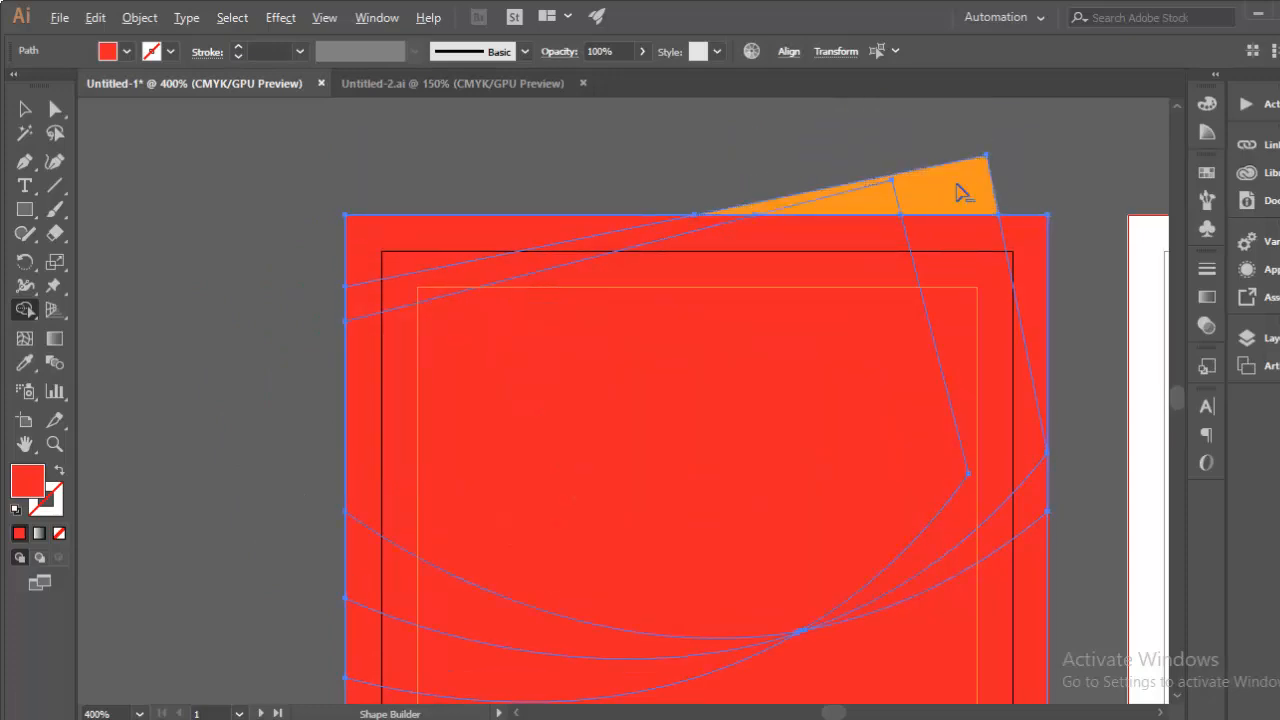
alt+click(875, 197)
Step: Zoom back out to both cards and delete the temporary red rectangle
click(20, 111)
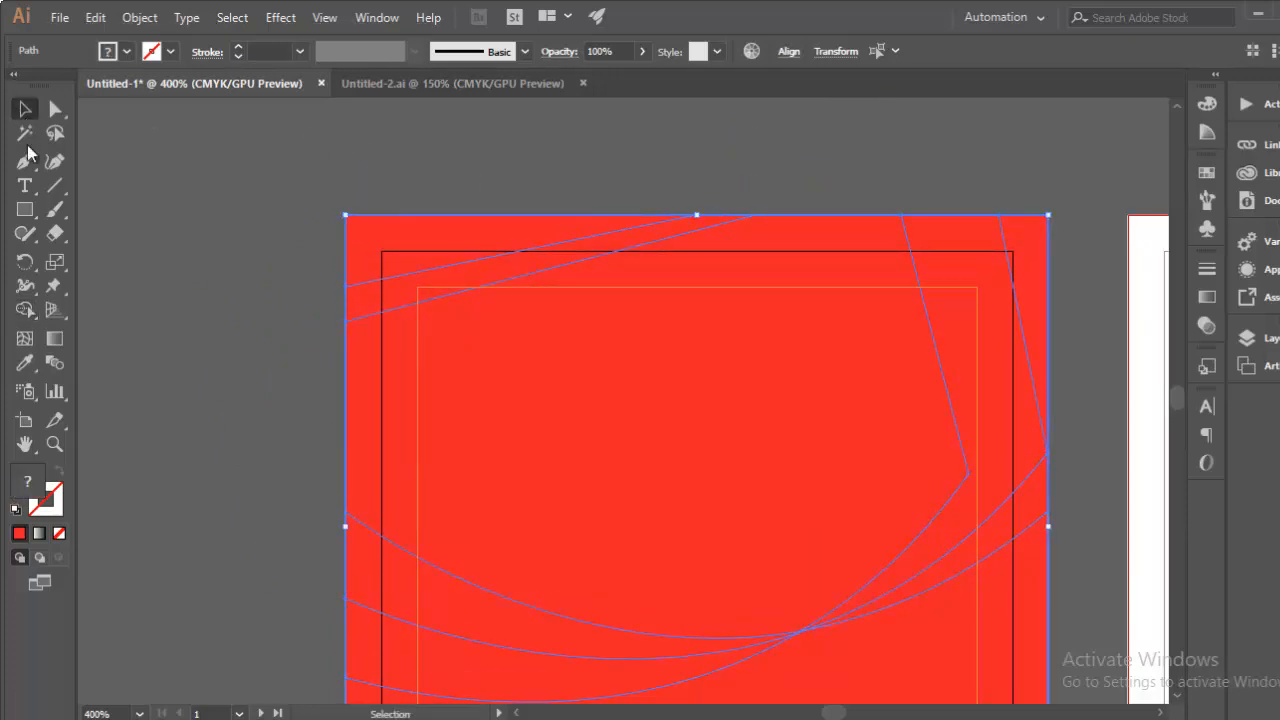
click(226, 402)
key(ctrl+minus)
key(ctrl+minus)
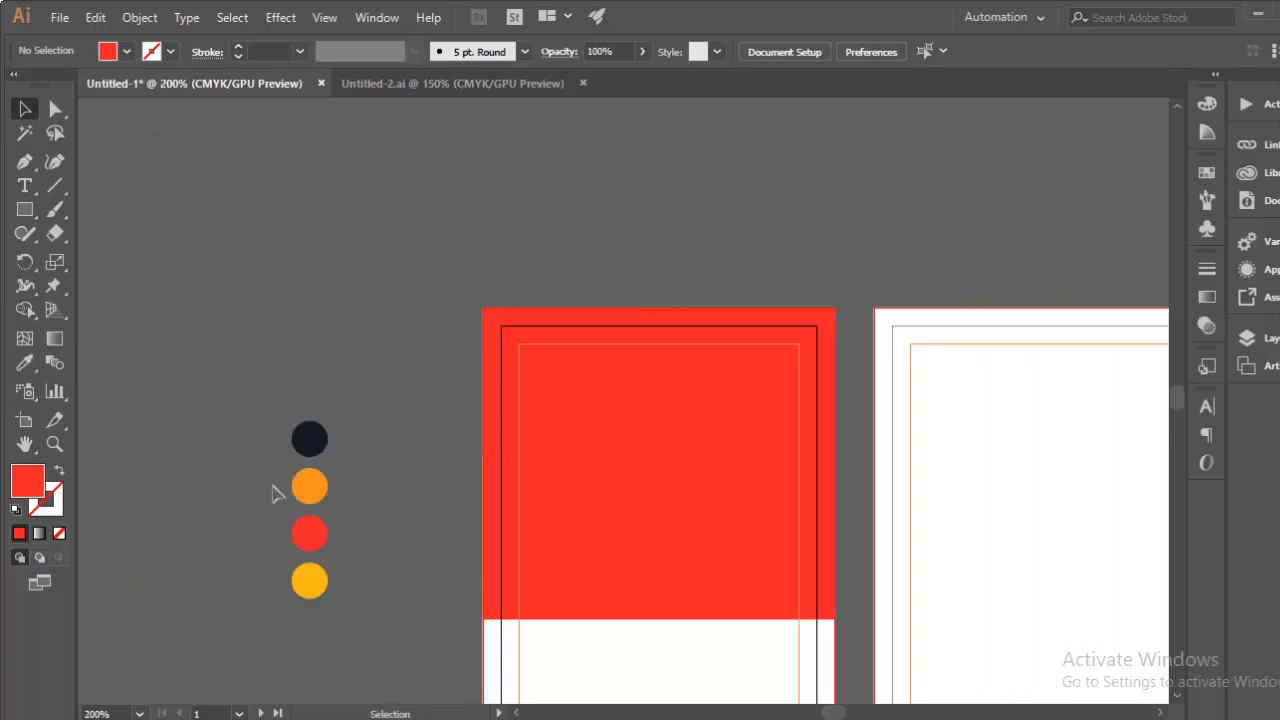
drag(277, 491, 131, 332)
click(494, 434)
key(Delete)
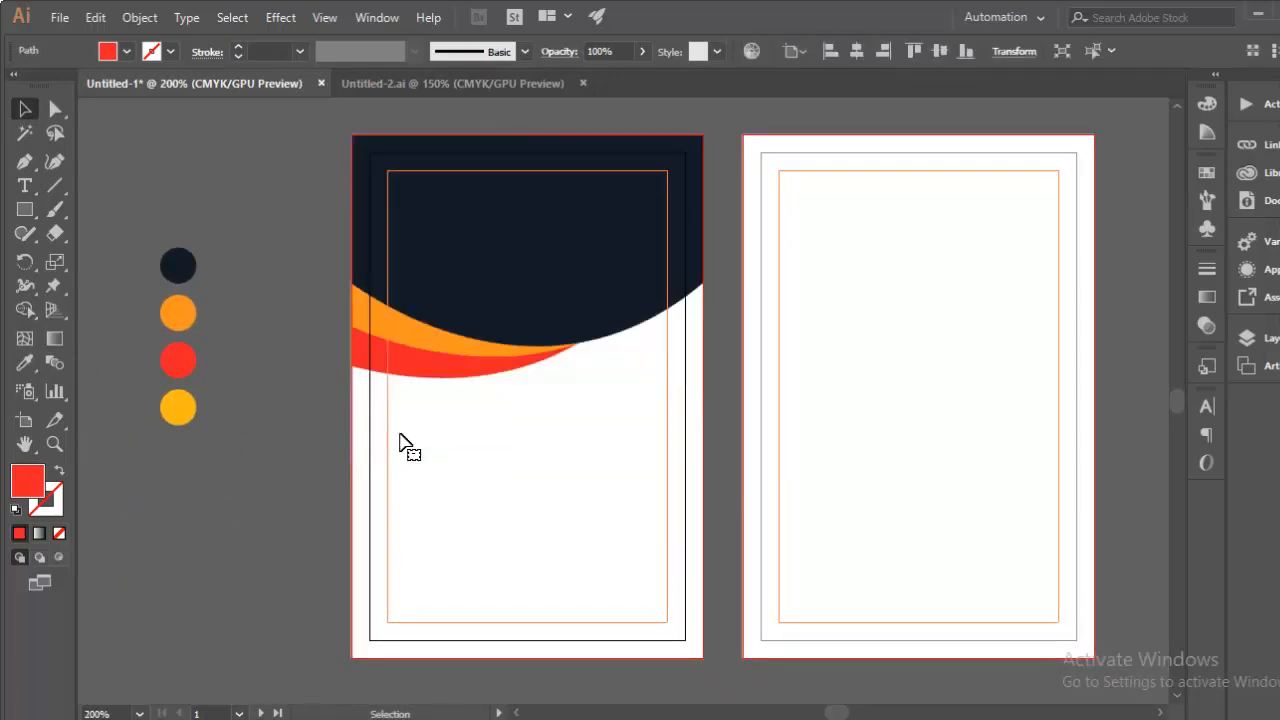
Step: Draw a thin rectangle along the bottom edge of the card
drag(538, 440, 529, 395)
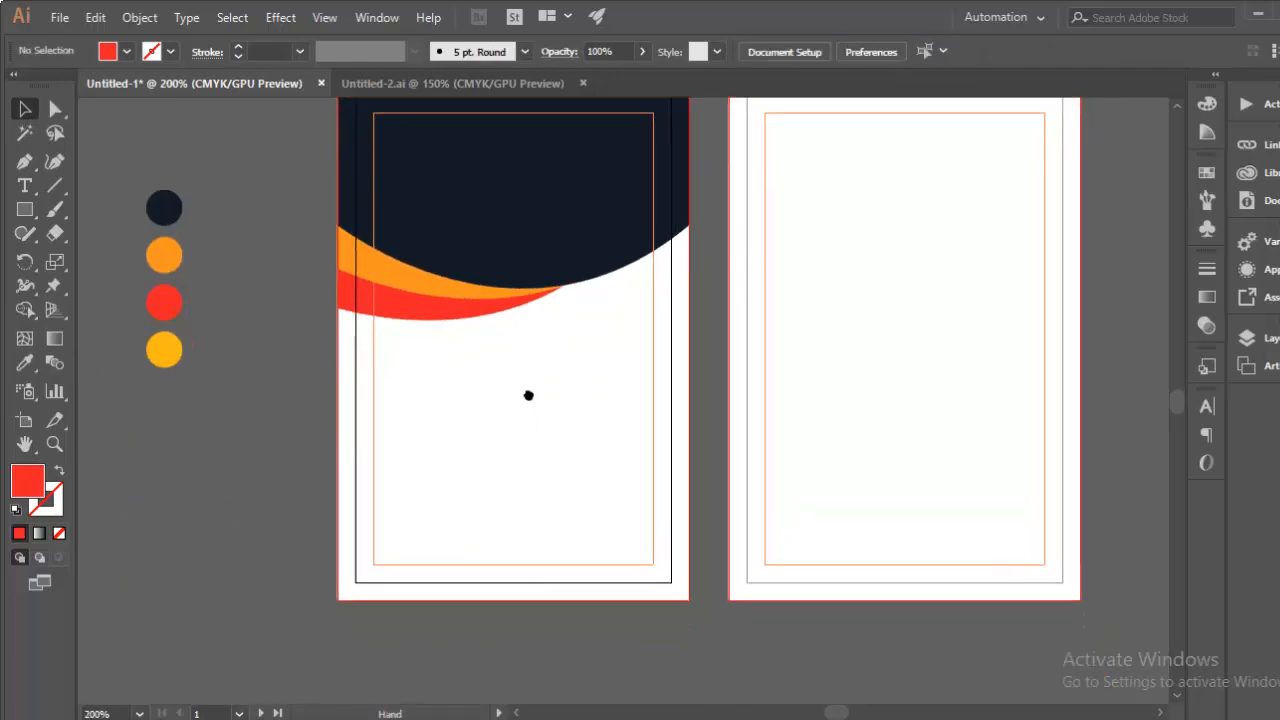
key(a)
key(ctrl+plus)
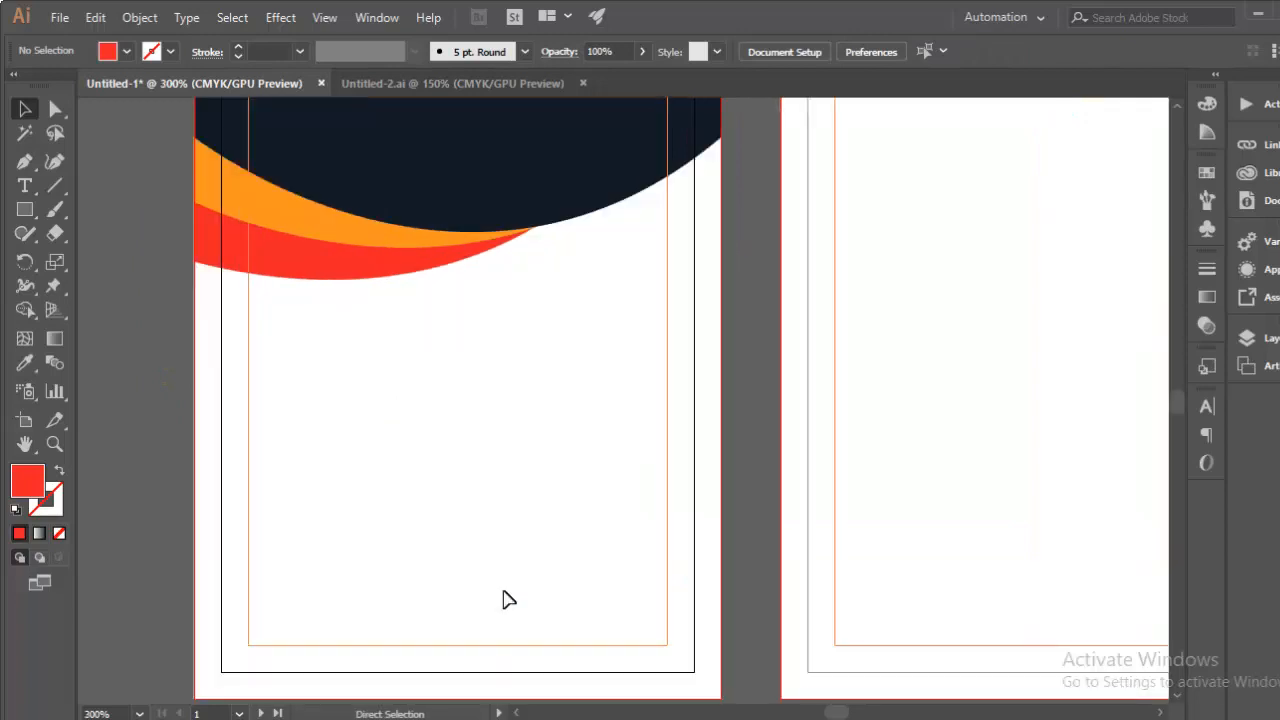
drag(501, 597, 514, 422)
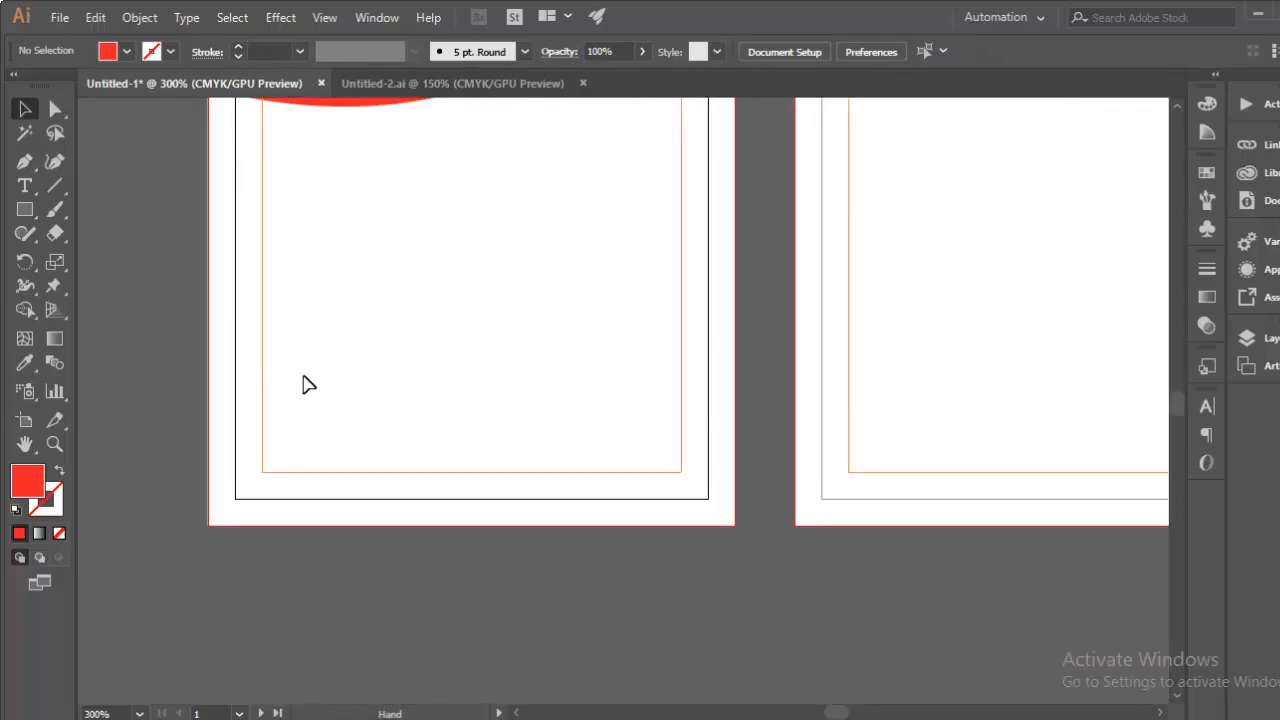
click(25, 209)
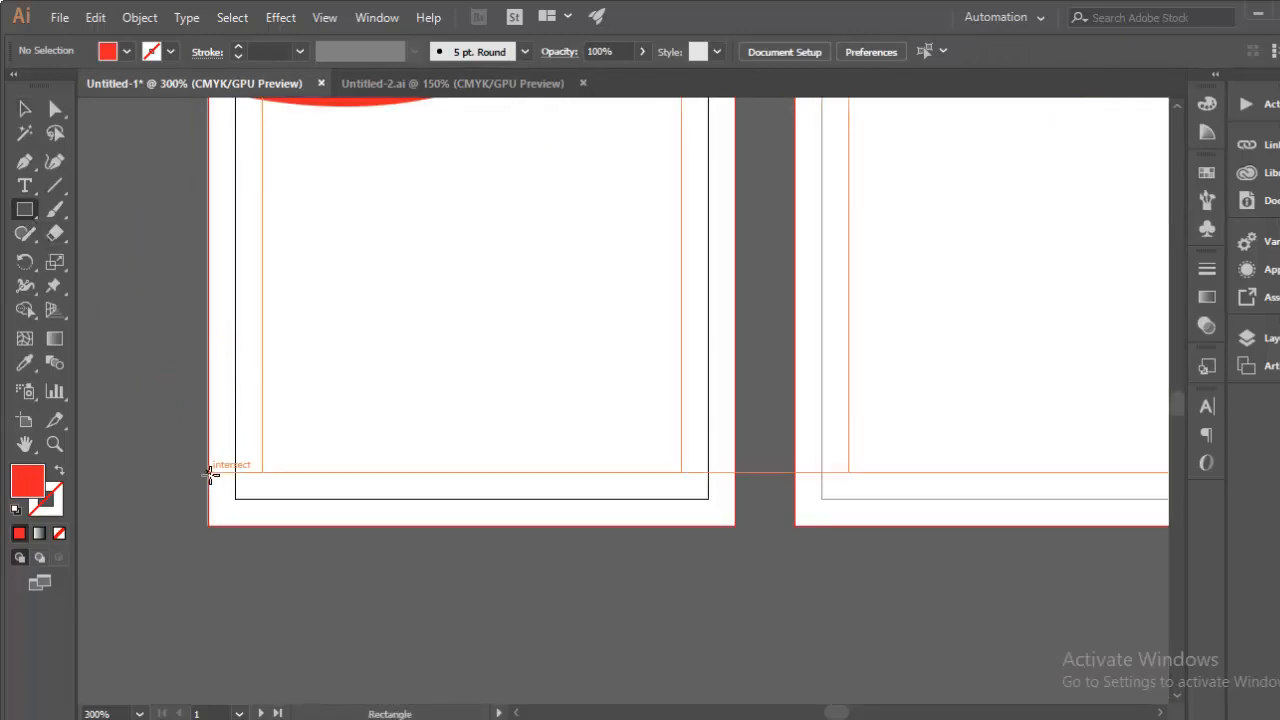
drag(211, 474, 730, 524)
drag(349, 429, 506, 510)
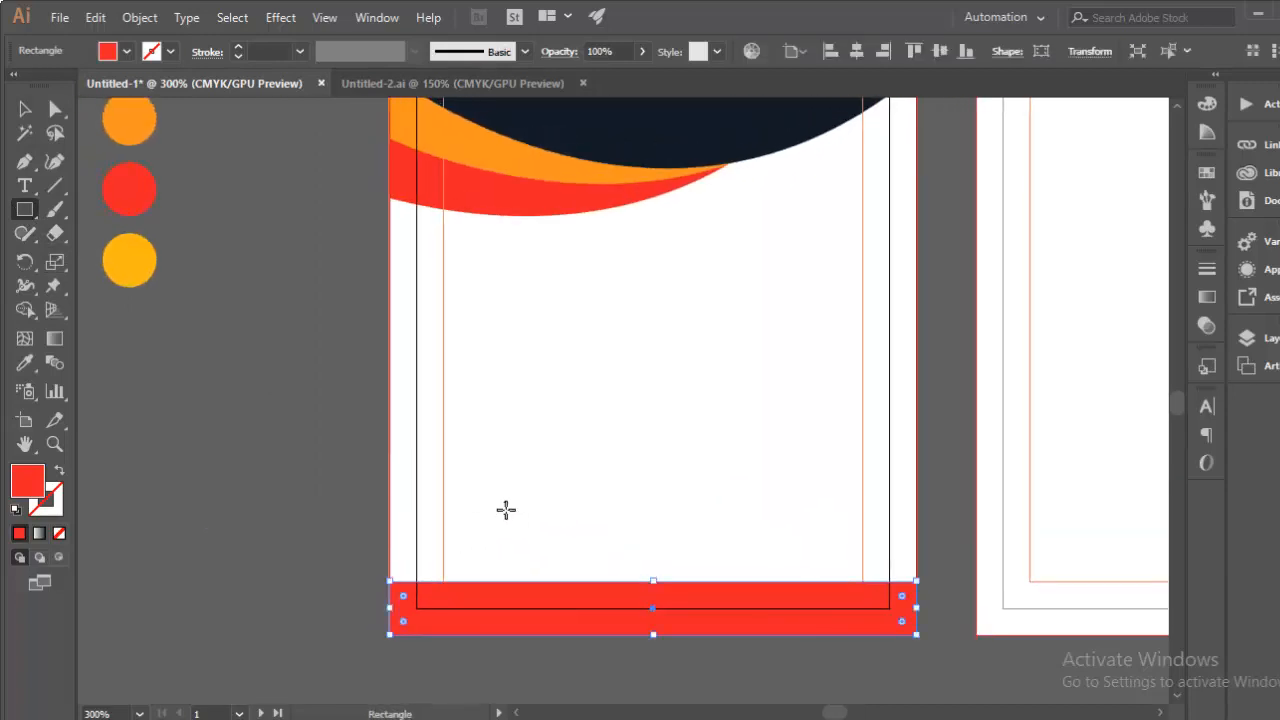
key(ctrl+minus)
drag(462, 325, 481, 532)
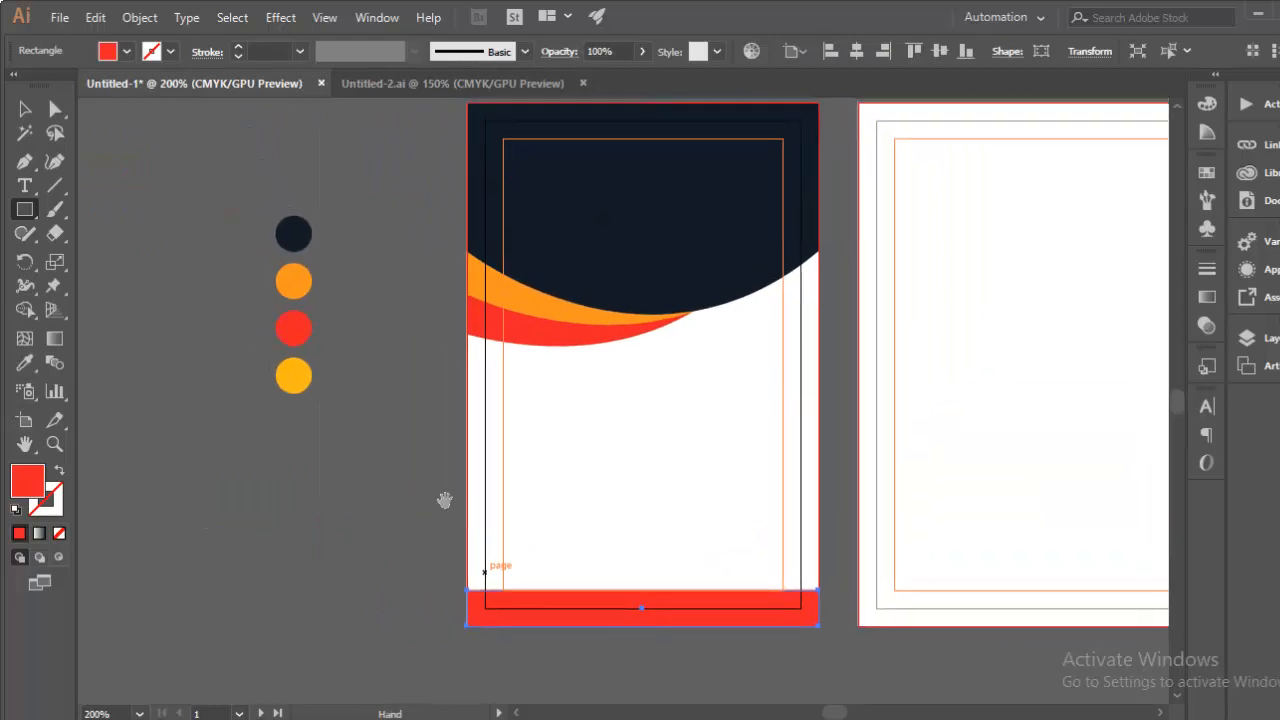
Step: Fill the bottom bar with the navy swatch colour using the Eyedropper
click(25, 364)
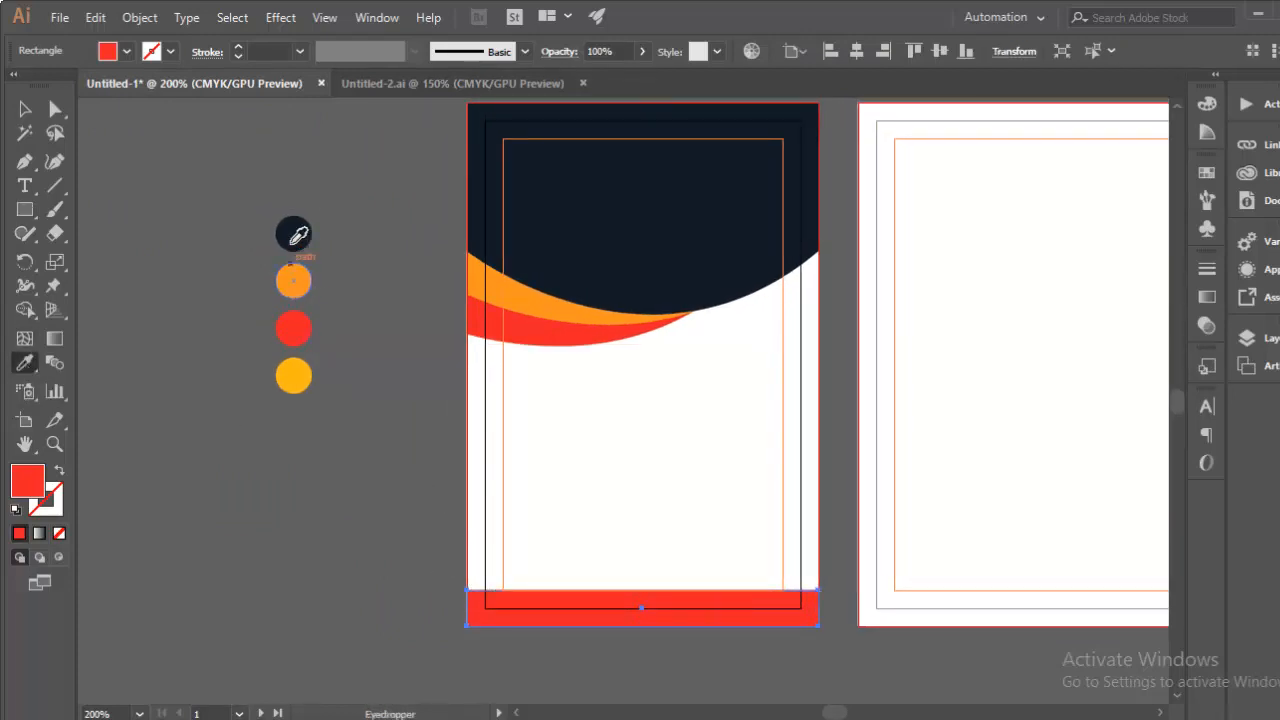
click(299, 227)
click(25, 110)
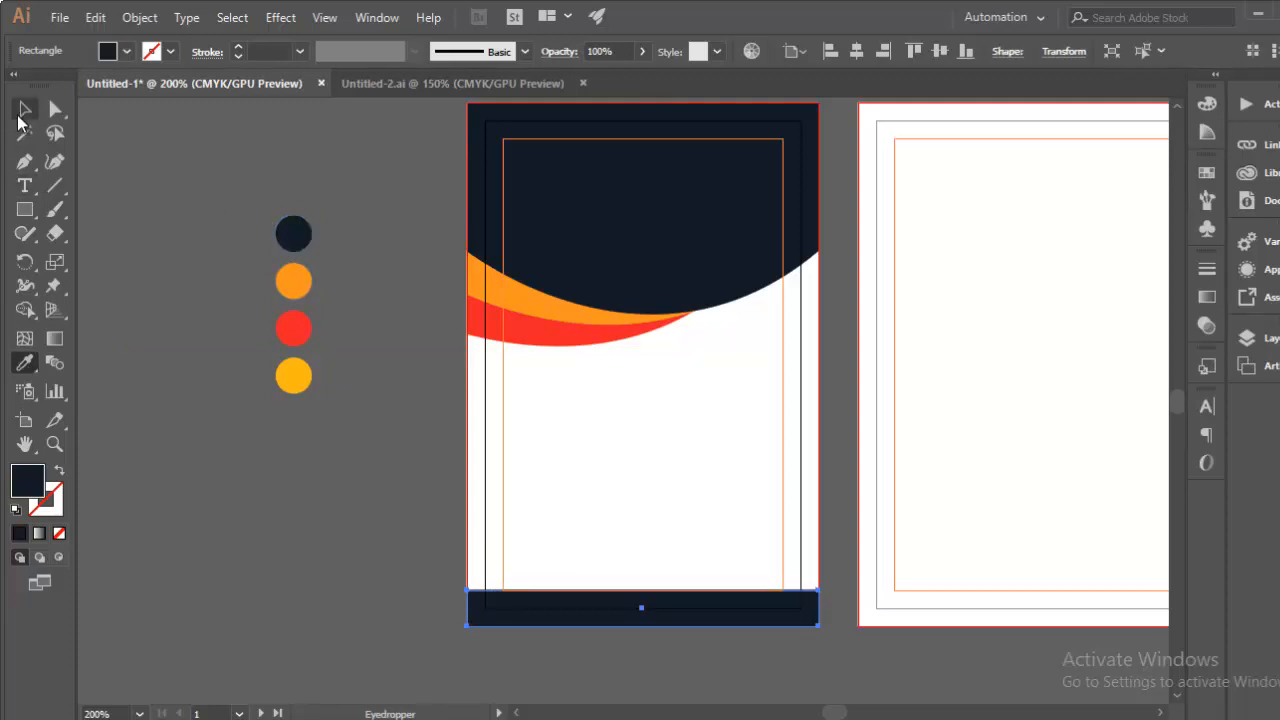
click(414, 506)
Step: Select the navy header and swooshes and drag the bottom handle up to shorten them
drag(414, 506, 283, 473)
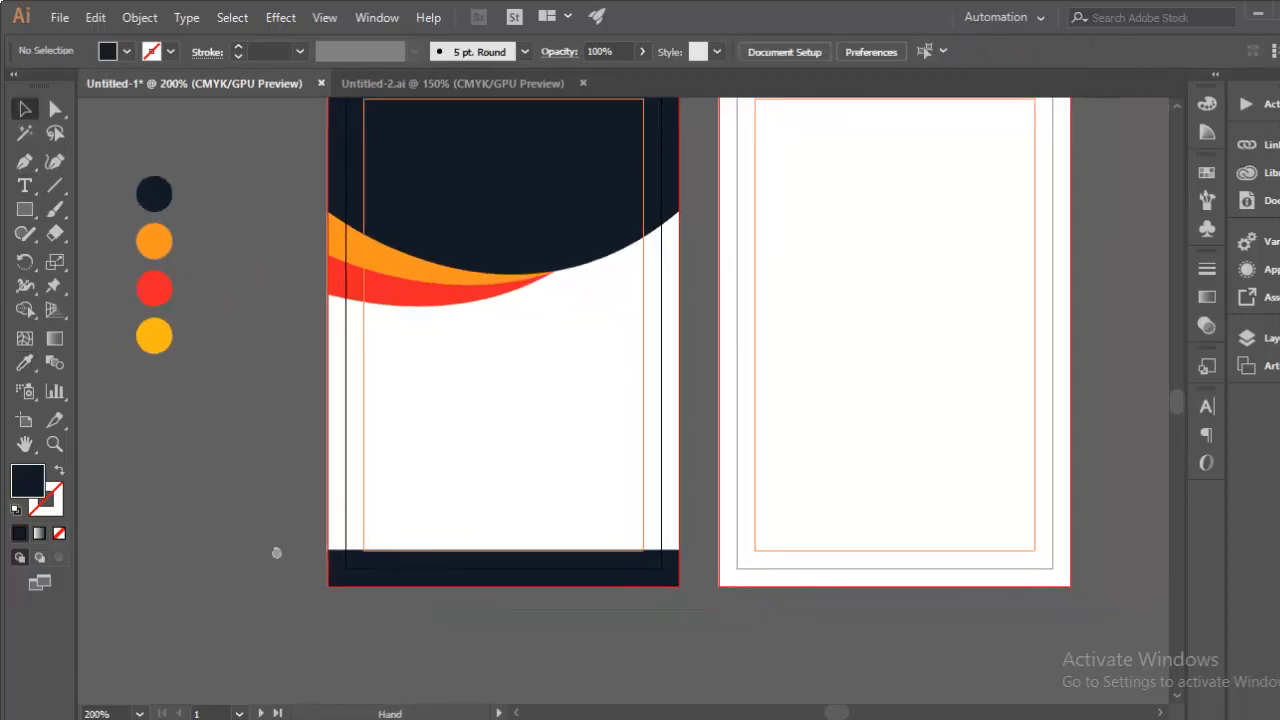
drag(276, 553, 280, 598)
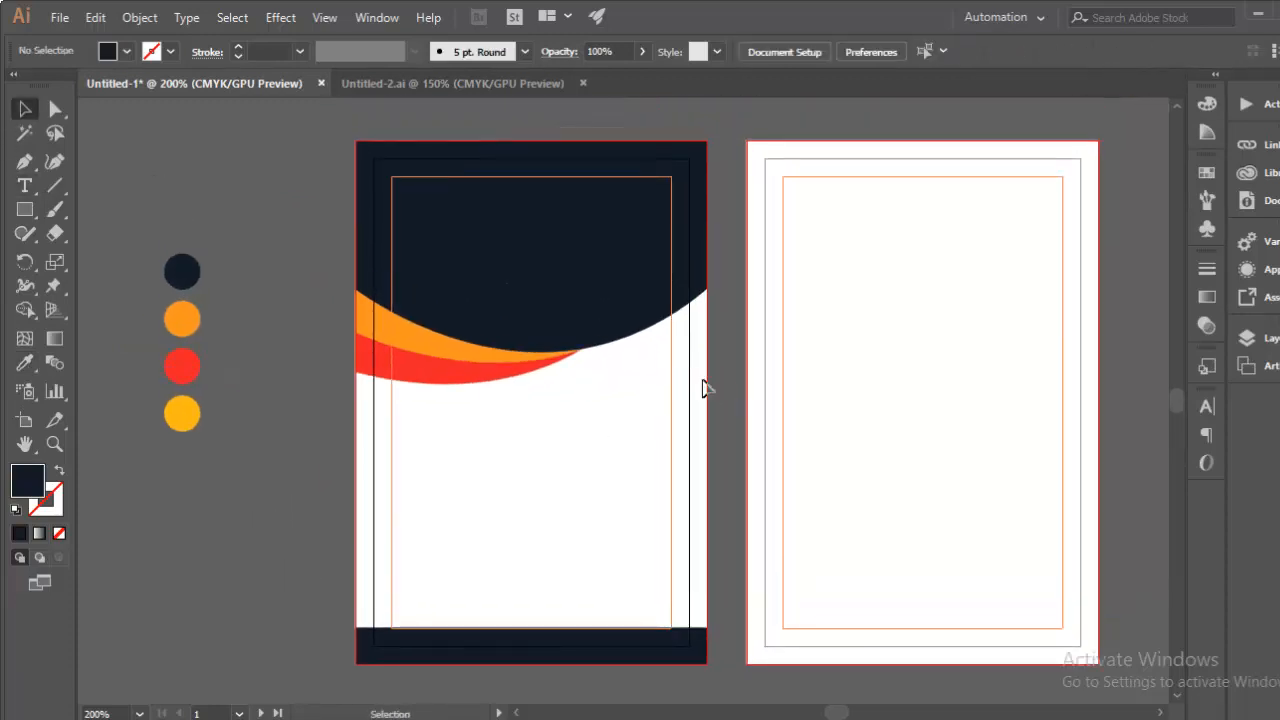
drag(703, 388, 343, 127)
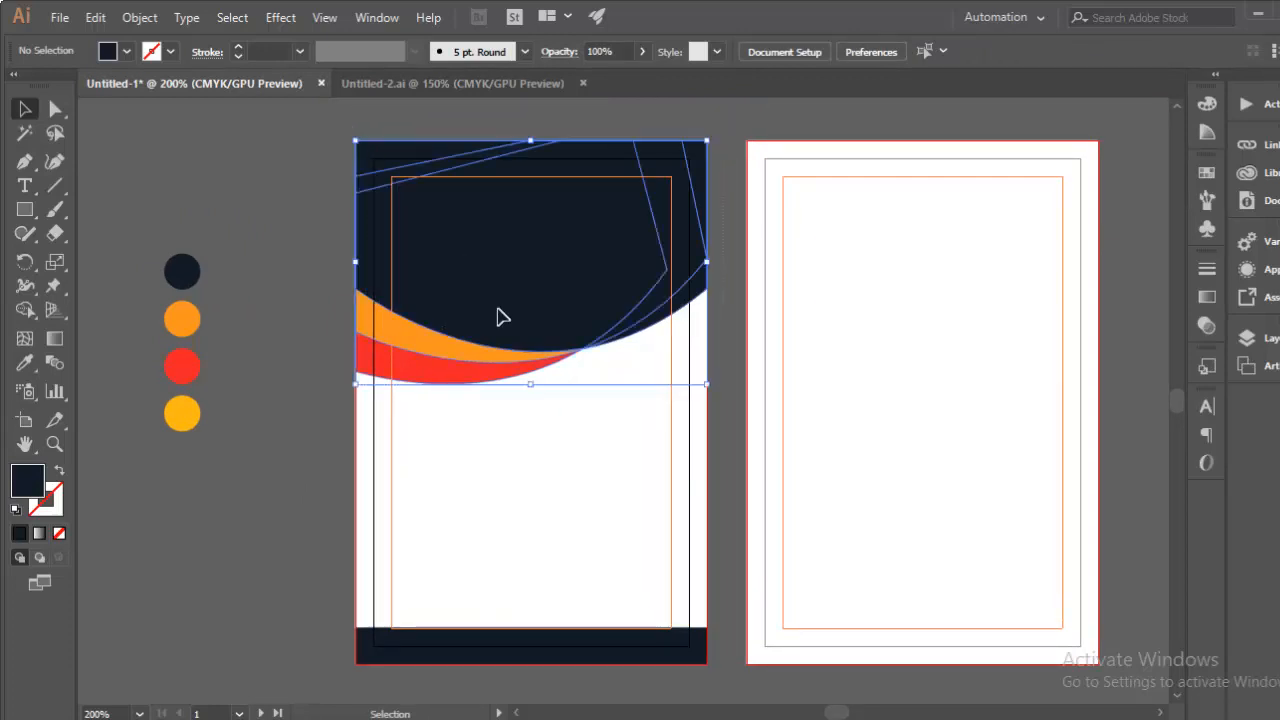
drag(530, 379, 537, 359)
Step: Zoom in on the navy bottom band and draw a small narrow upright rectangle
click(559, 464)
space+drag(611, 451, 598, 340)
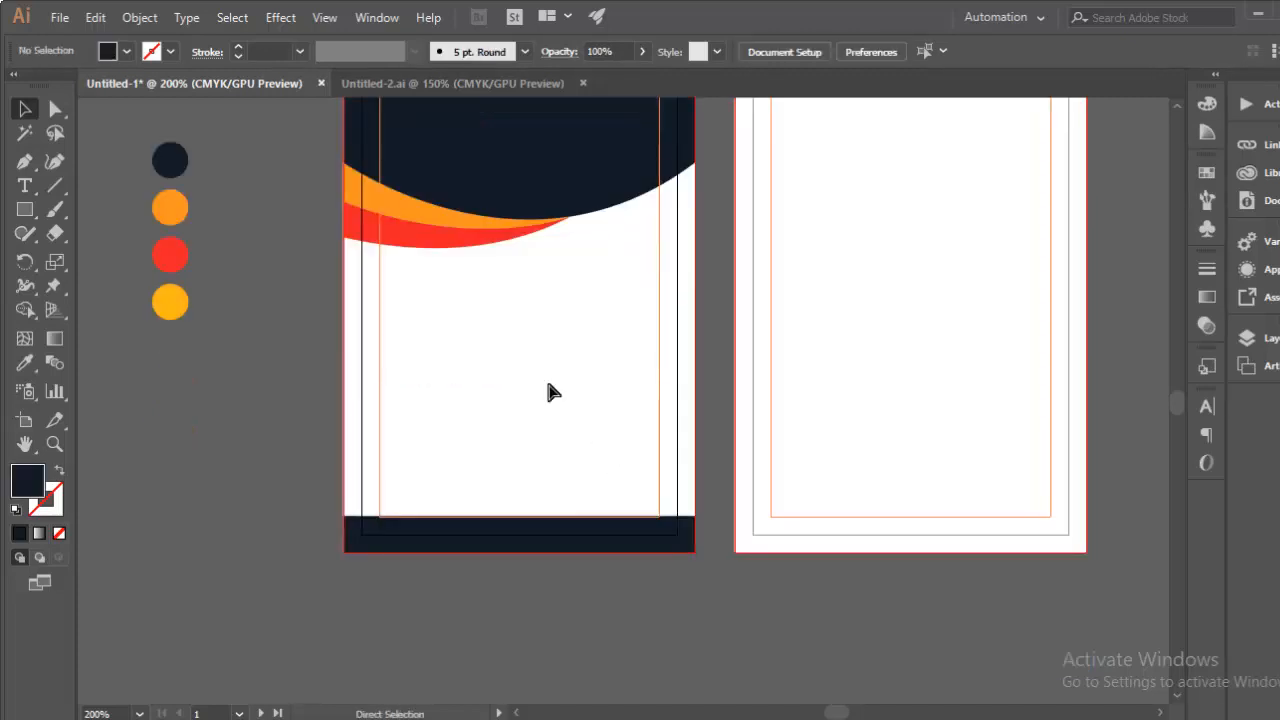
key(ctrl+plus)
space+drag(520, 463, 562, 399)
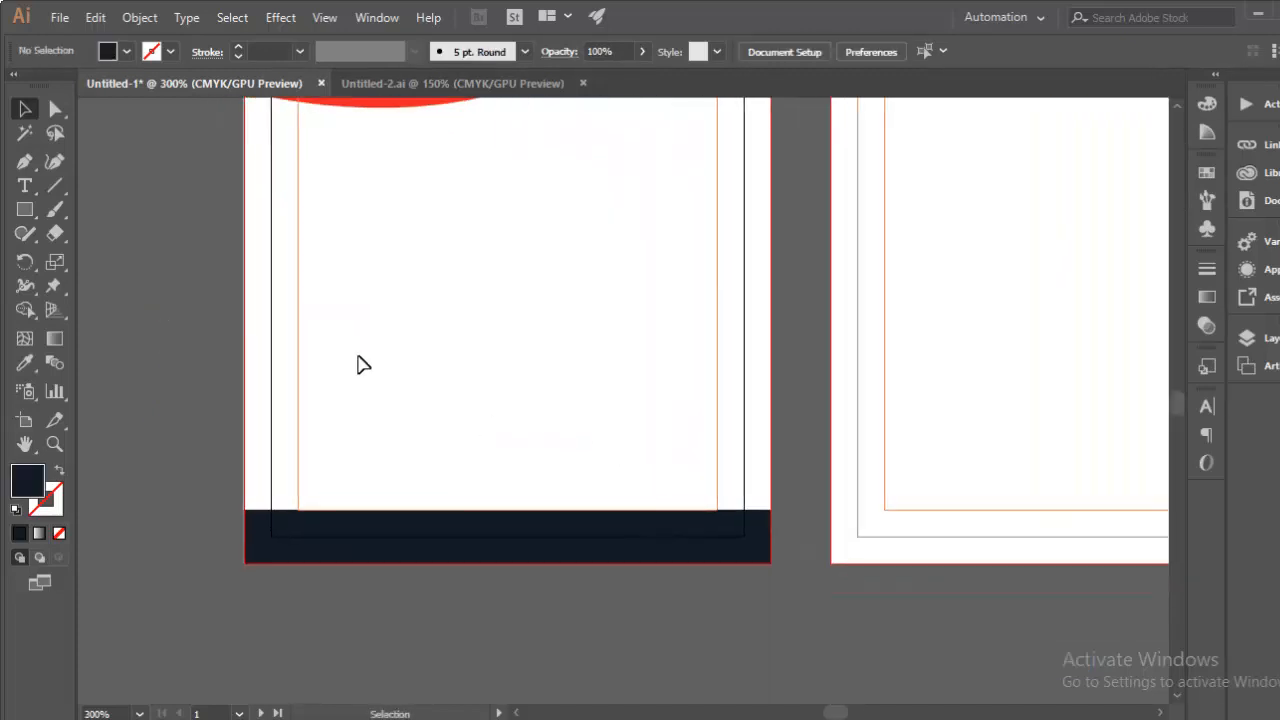
click(25, 209)
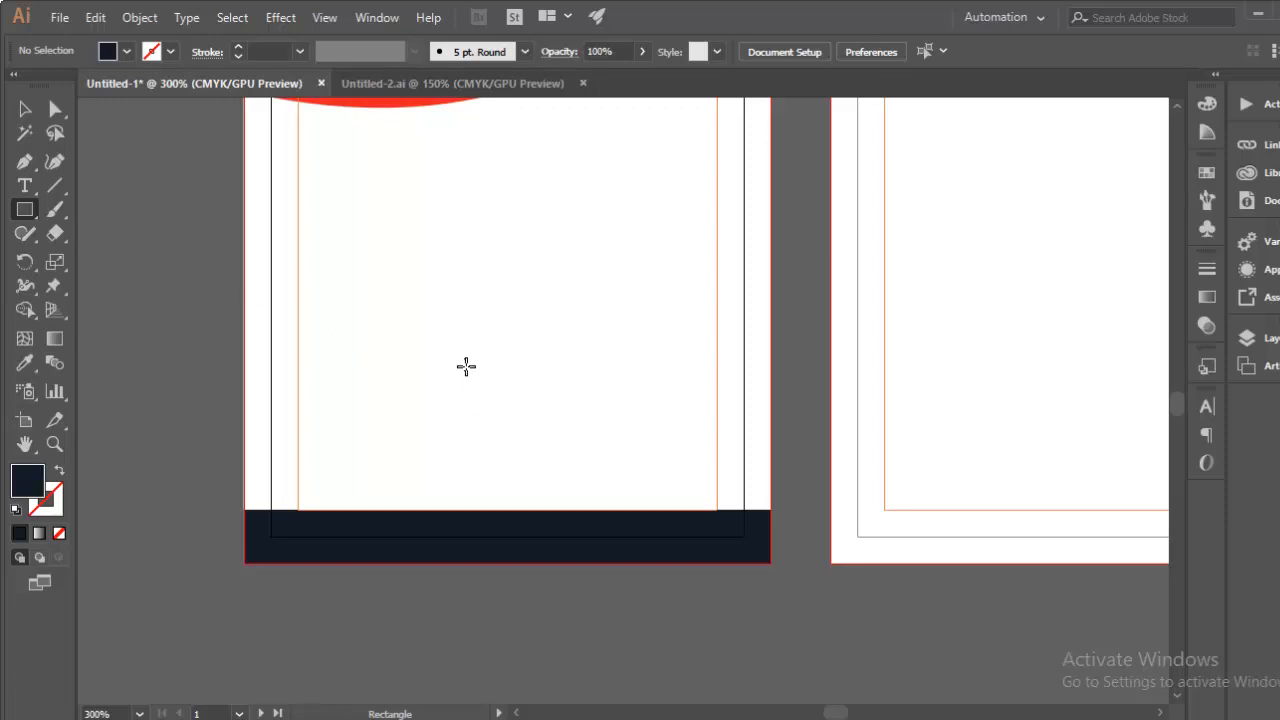
drag(478, 355, 491, 460)
Step: Move the narrow bar across the bottom band, tilt it about 30 degrees, and select both
key(v)
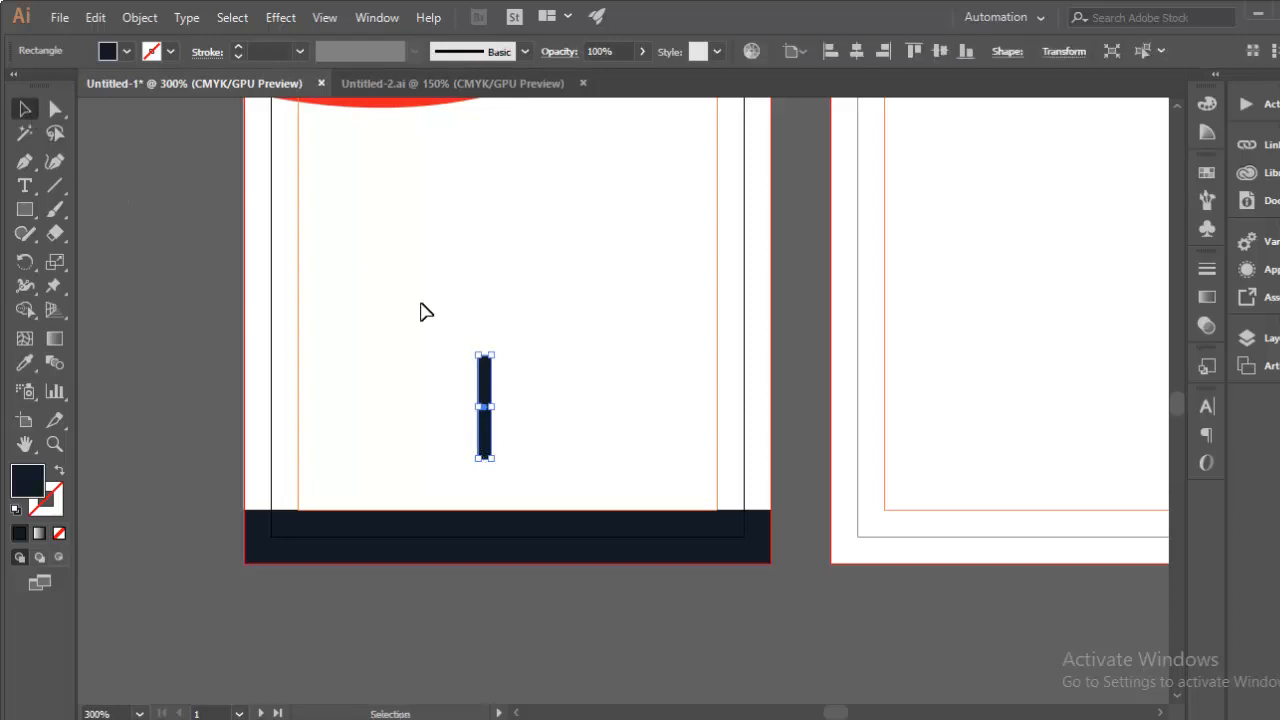
drag(487, 449, 504, 578)
drag(484, 470, 478, 473)
key(Right)
key(Right)
key(Right)
key(Right)
key(Right)
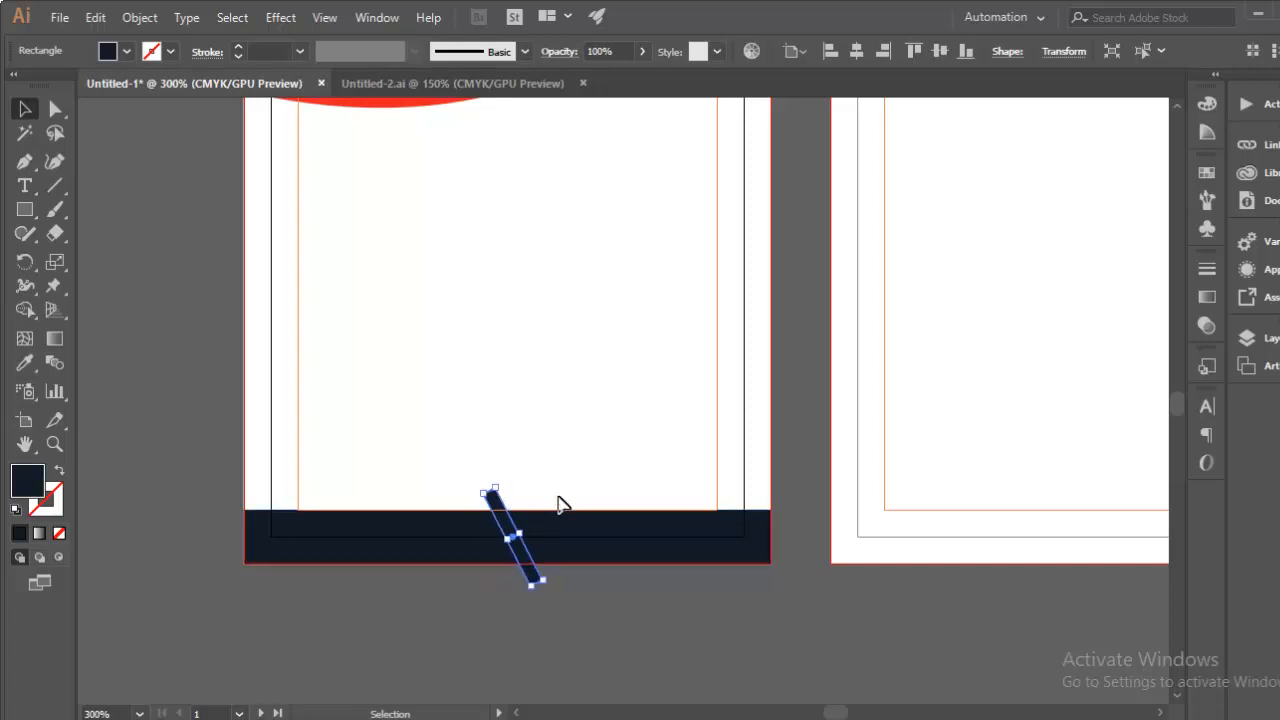
key(Left)
click(447, 437)
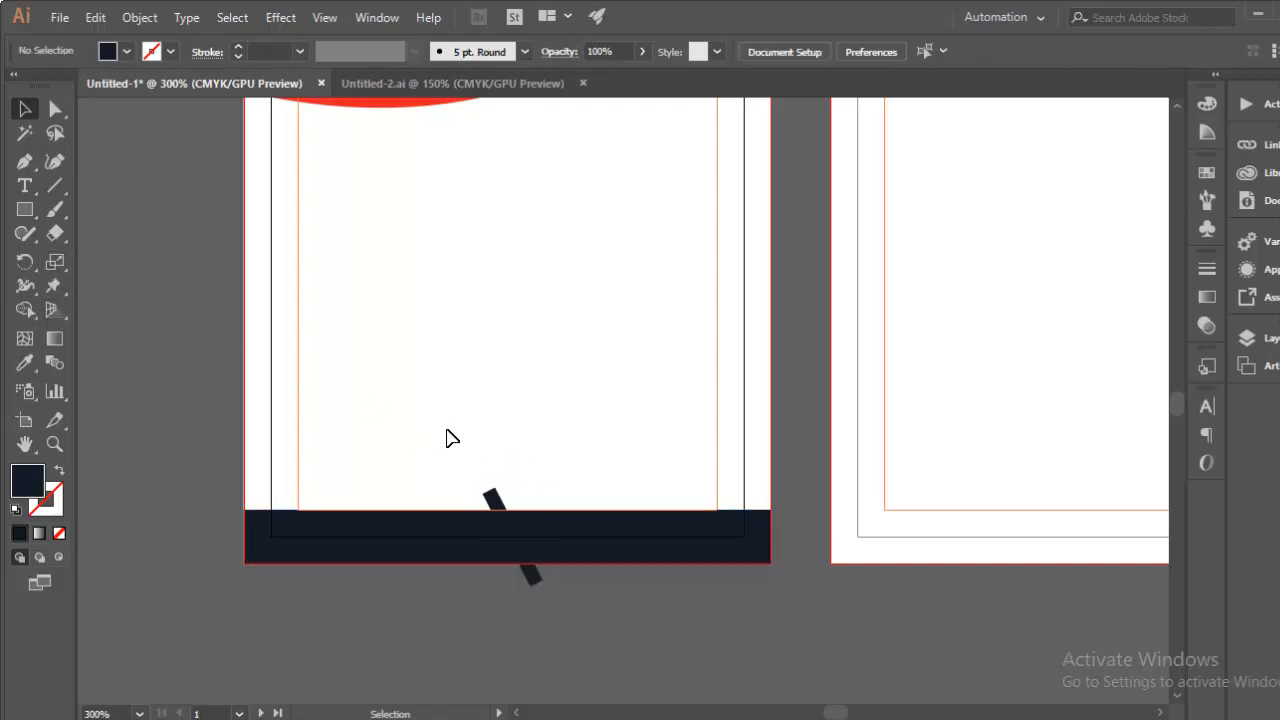
drag(548, 574, 549, 575)
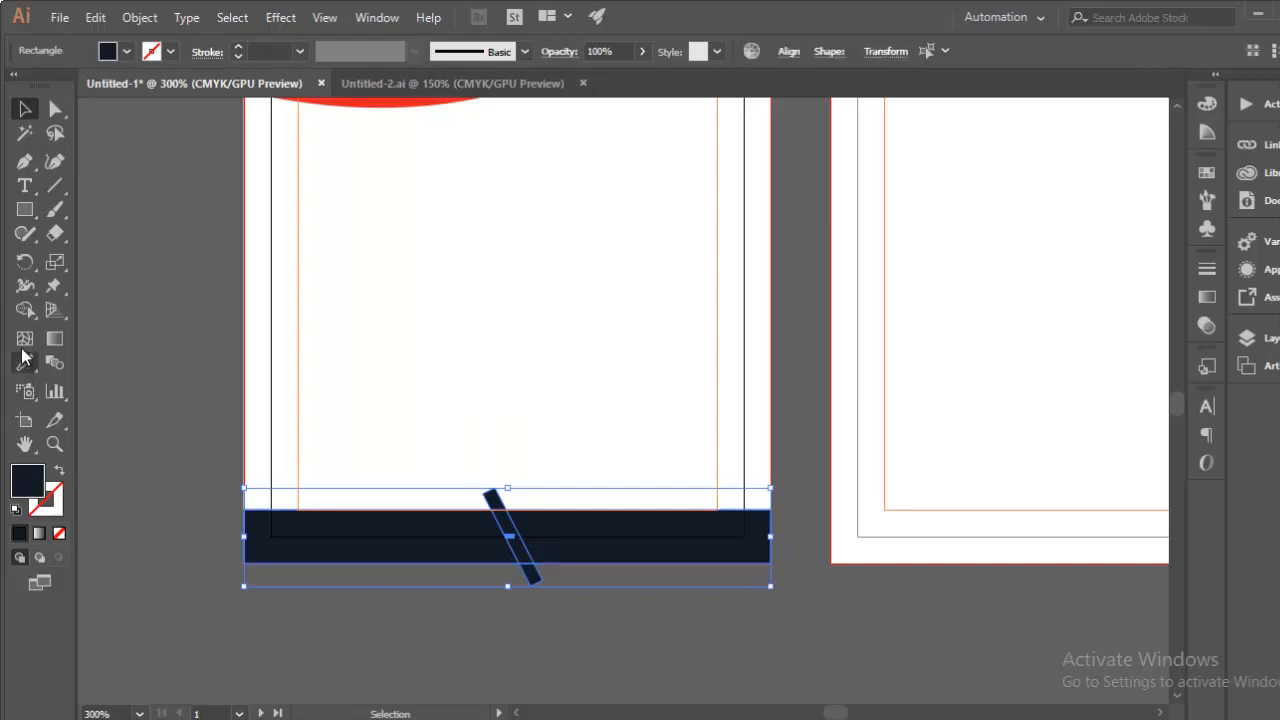
Step: Delete the tilted strip with Shape Builder, leaving a white diagonal slit in the band
click(25, 312)
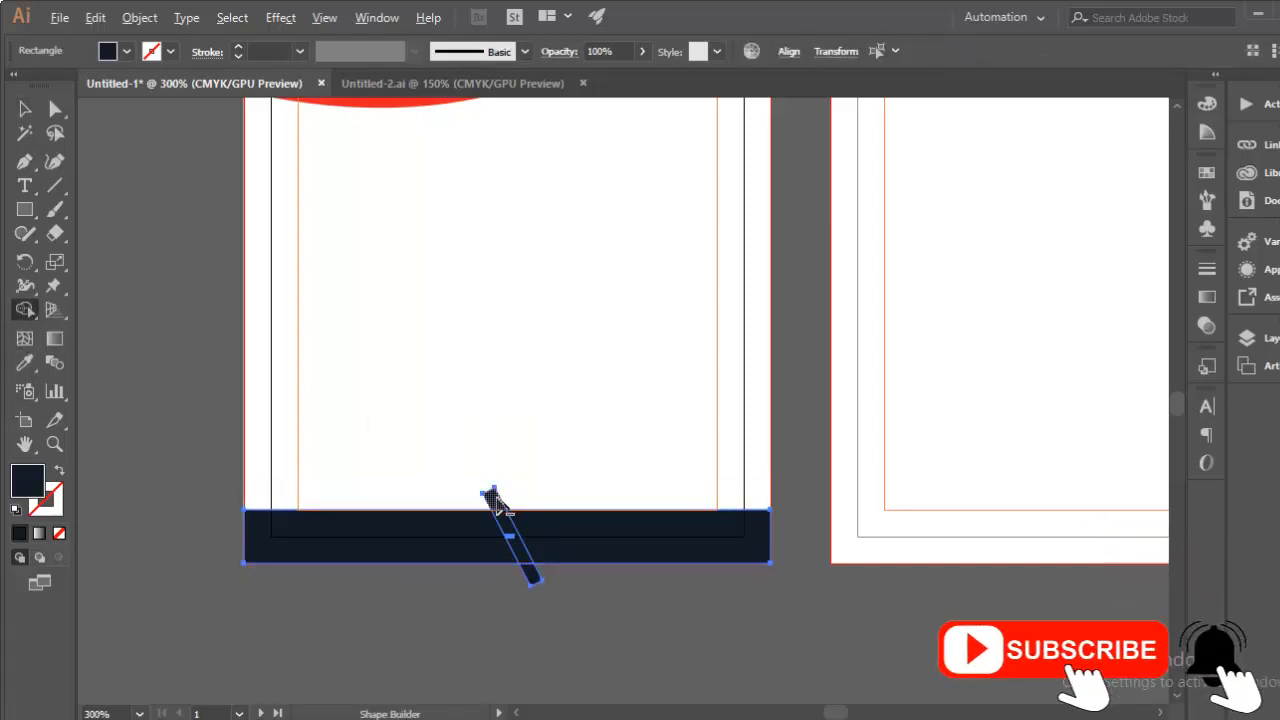
drag(490, 494, 530, 575)
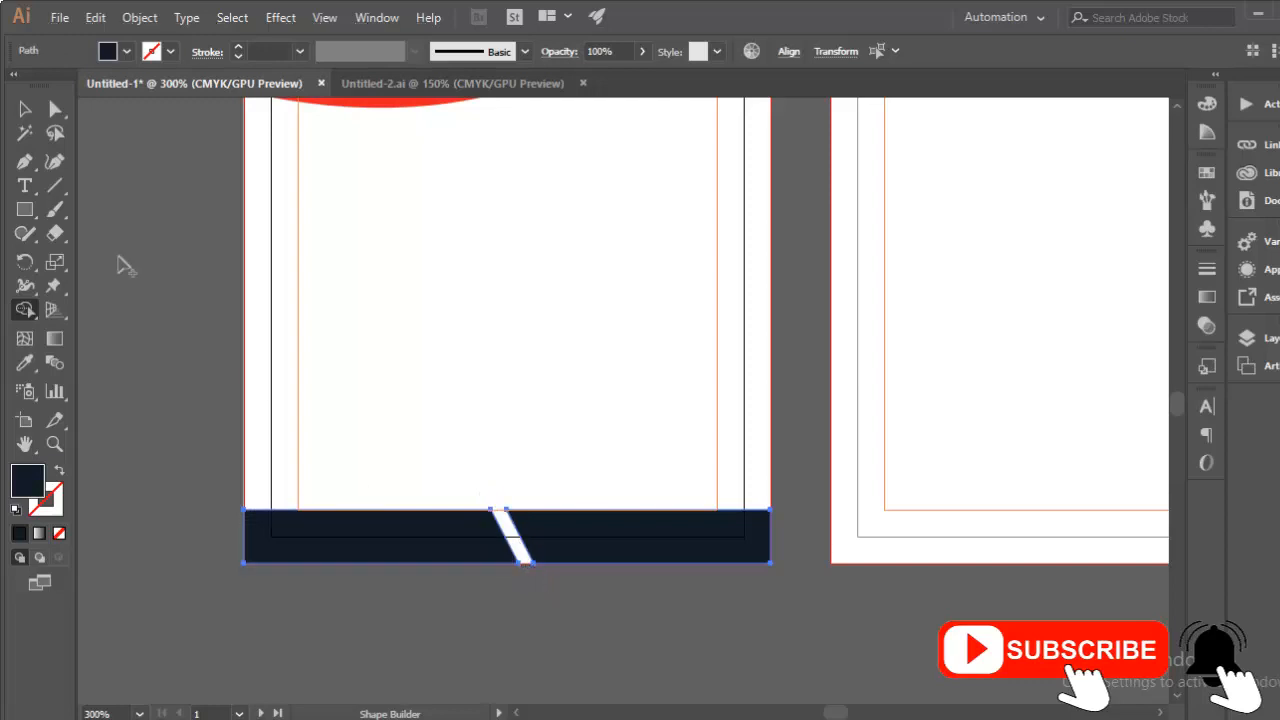
click(25, 110)
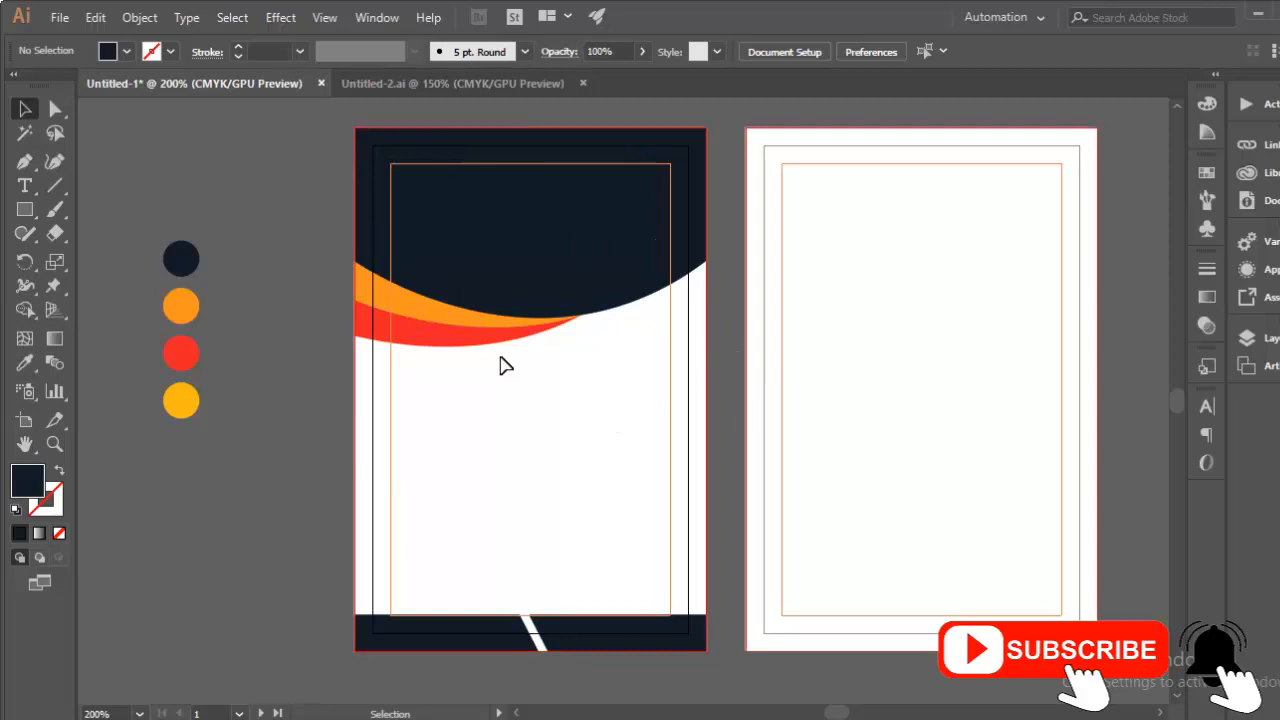
key(a)
key(ctrl+equal)
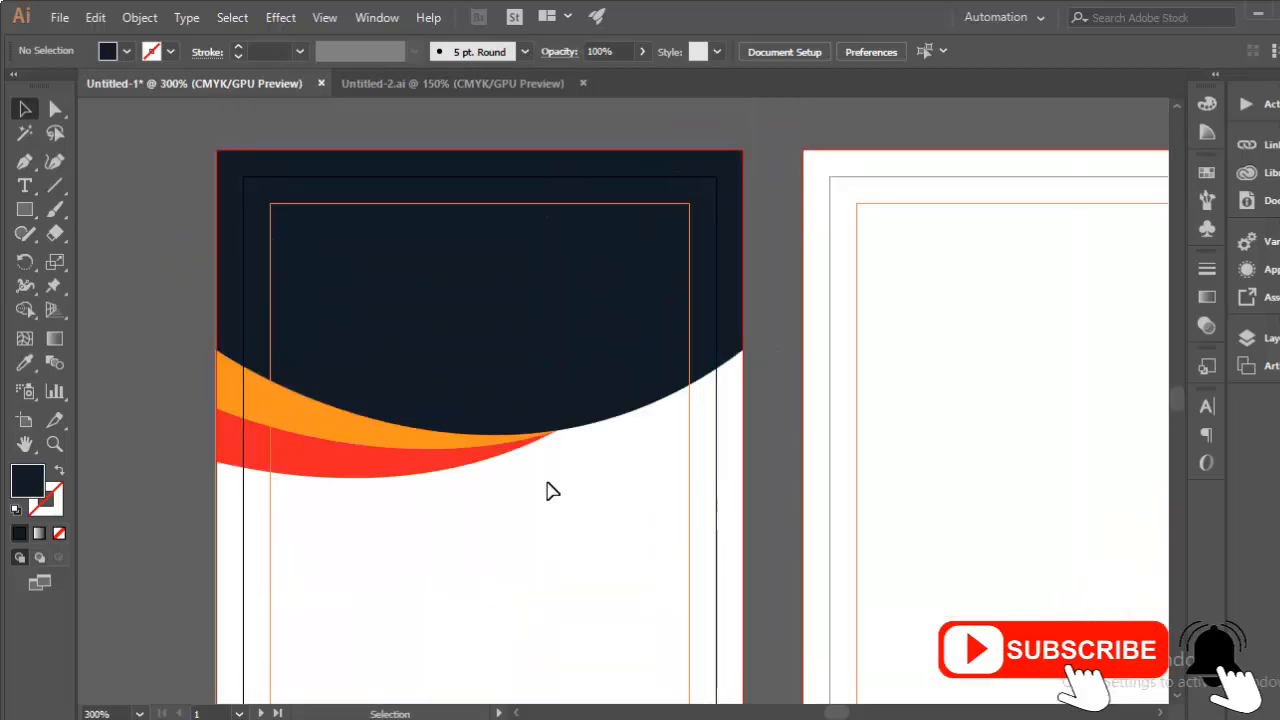
key(ctrl+minus)
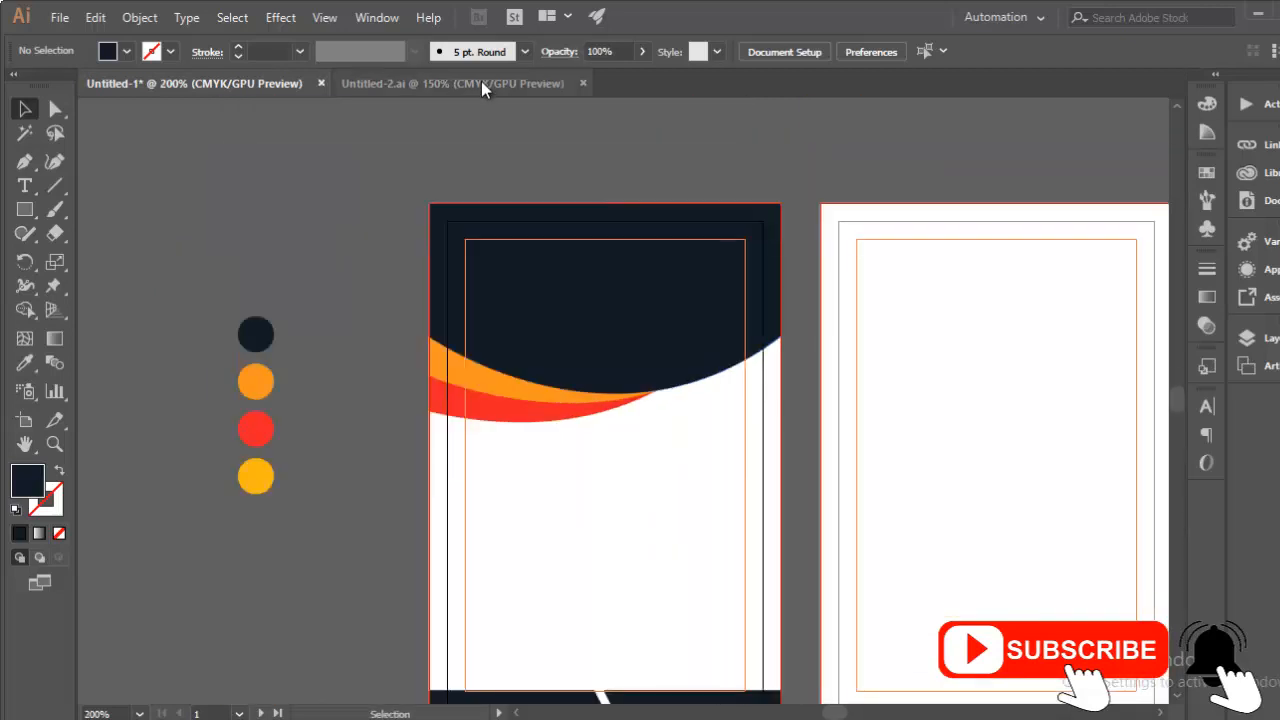
Step: Copy the eagle logo from Untitled-2 into the navy header and centre it horizontally
click(499, 84)
drag(755, 265, 812, 268)
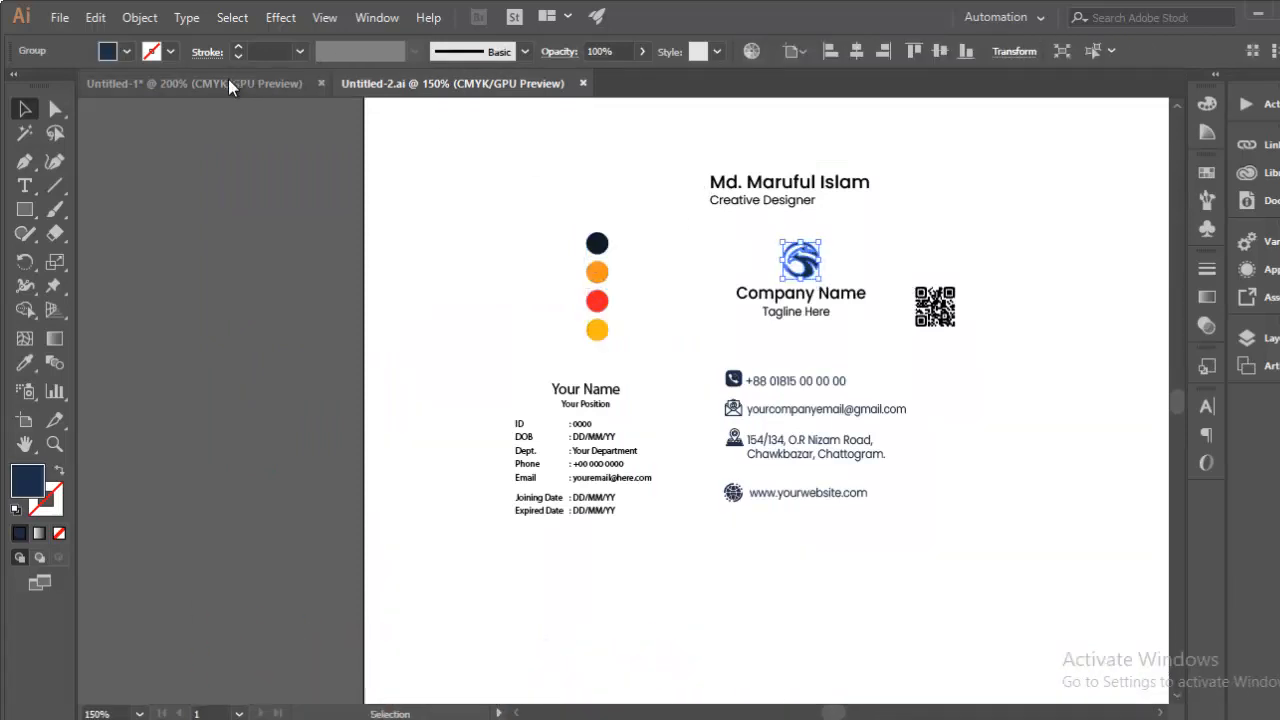
click(228, 83)
key(ctrl+v)
drag(643, 434, 645, 316)
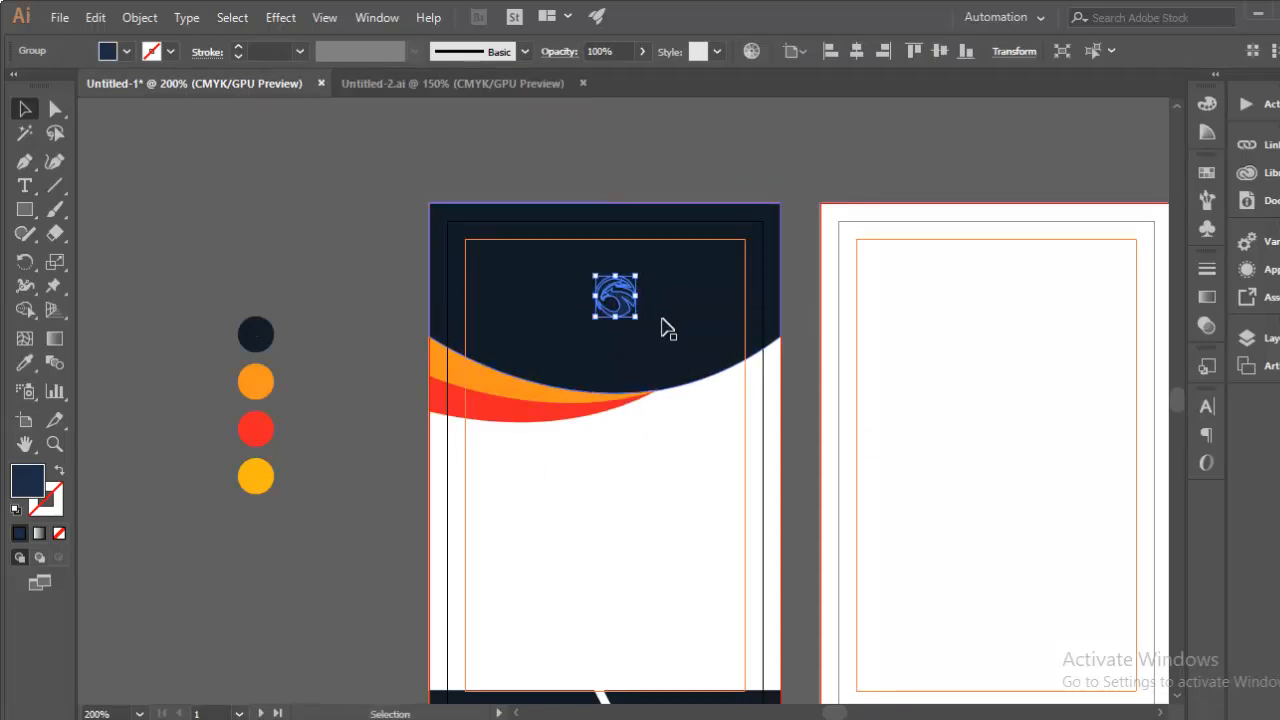
click(858, 50)
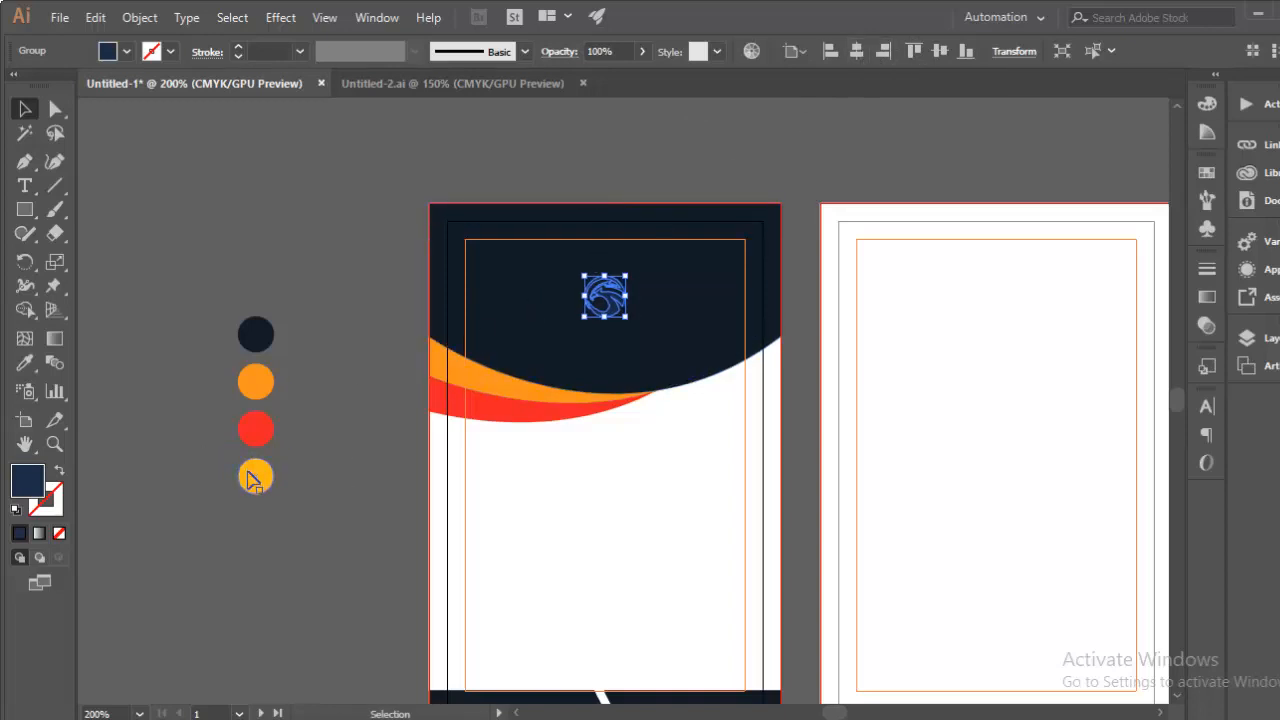
Step: Recolour the logo orange by sampling the orange circle with the Eyedropper
key(i)
click(255, 428)
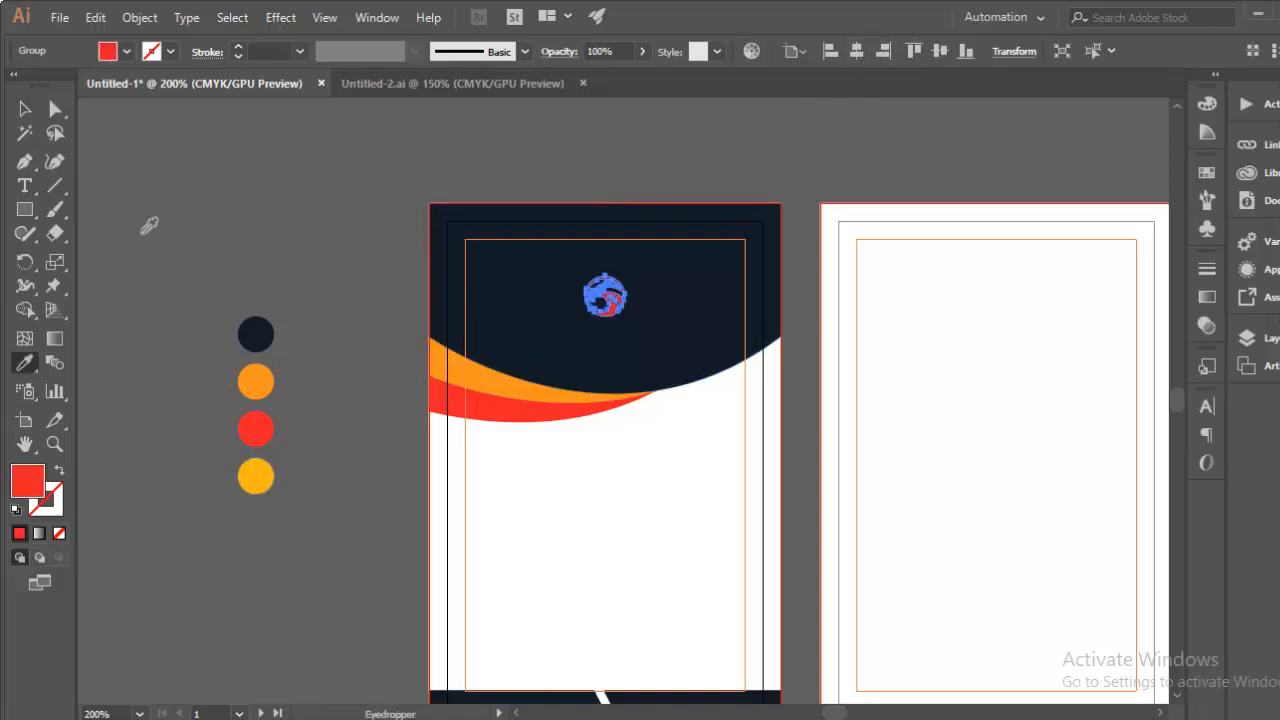
click(256, 385)
key(v)
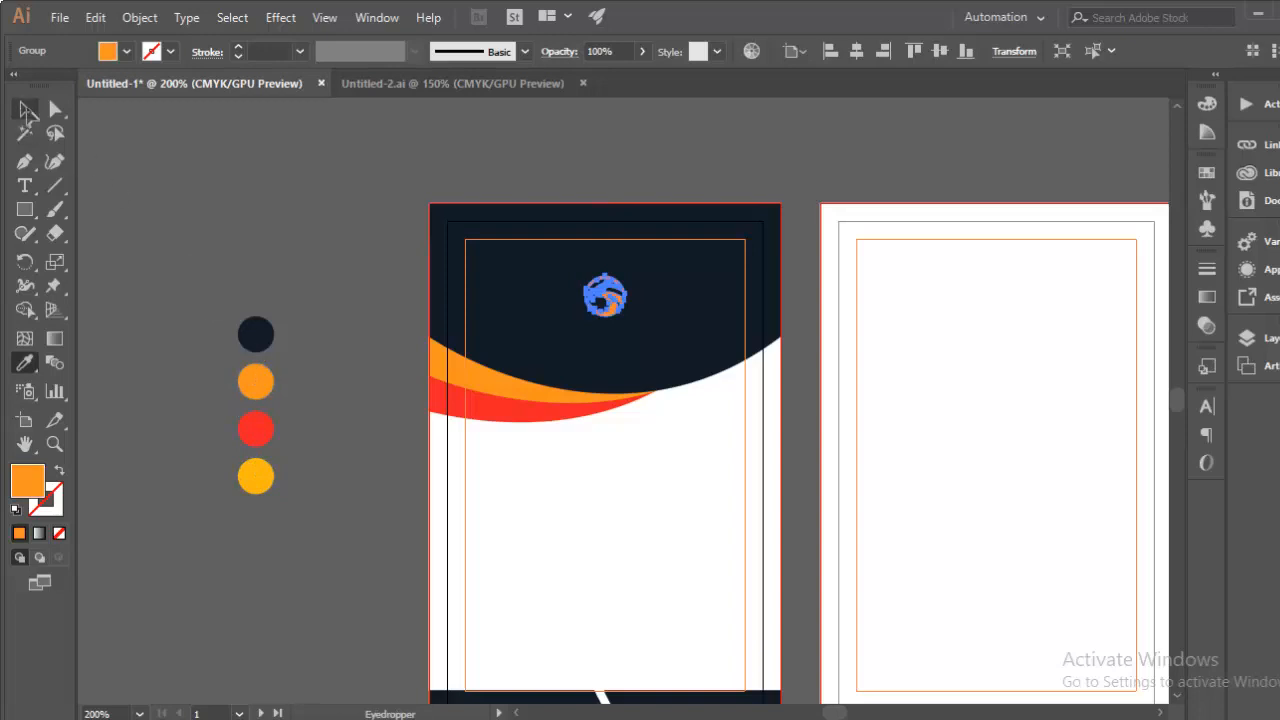
click(334, 204)
Step: Shrink the logo slightly and nudge it upward in the header
key(ctrl+plus)
key(ctrl+plus)
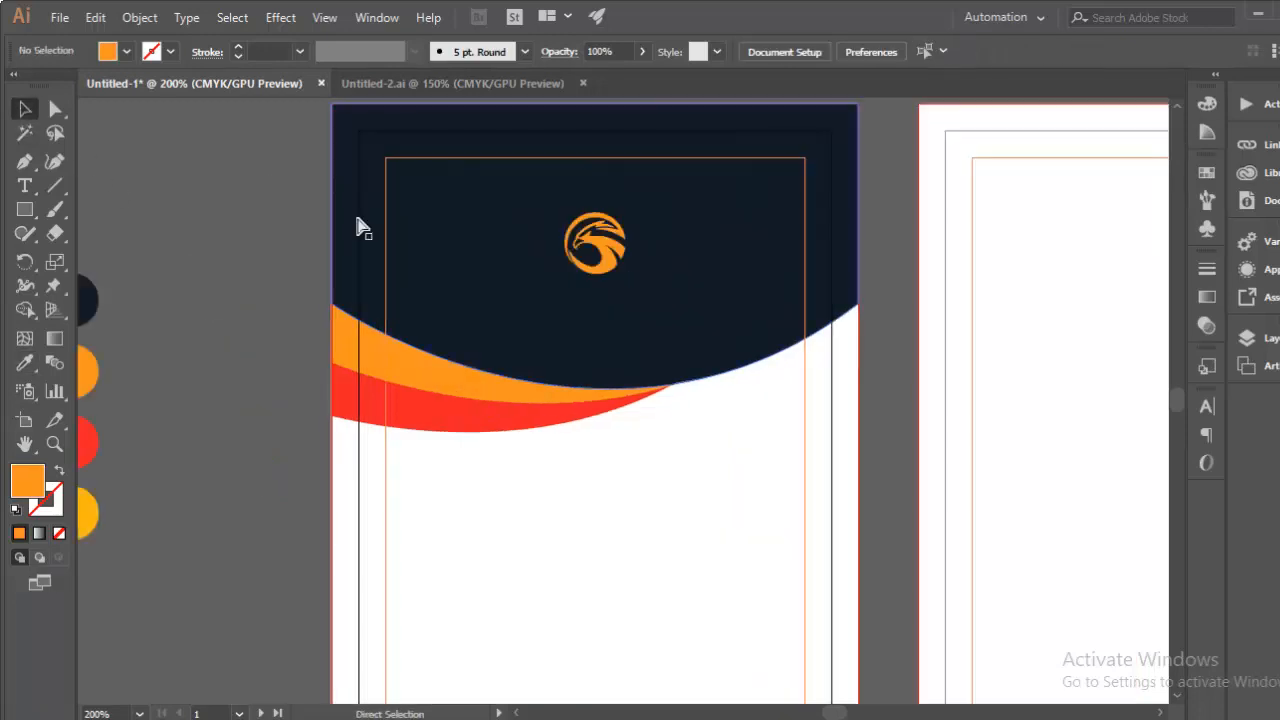
drag(596, 339, 629, 531)
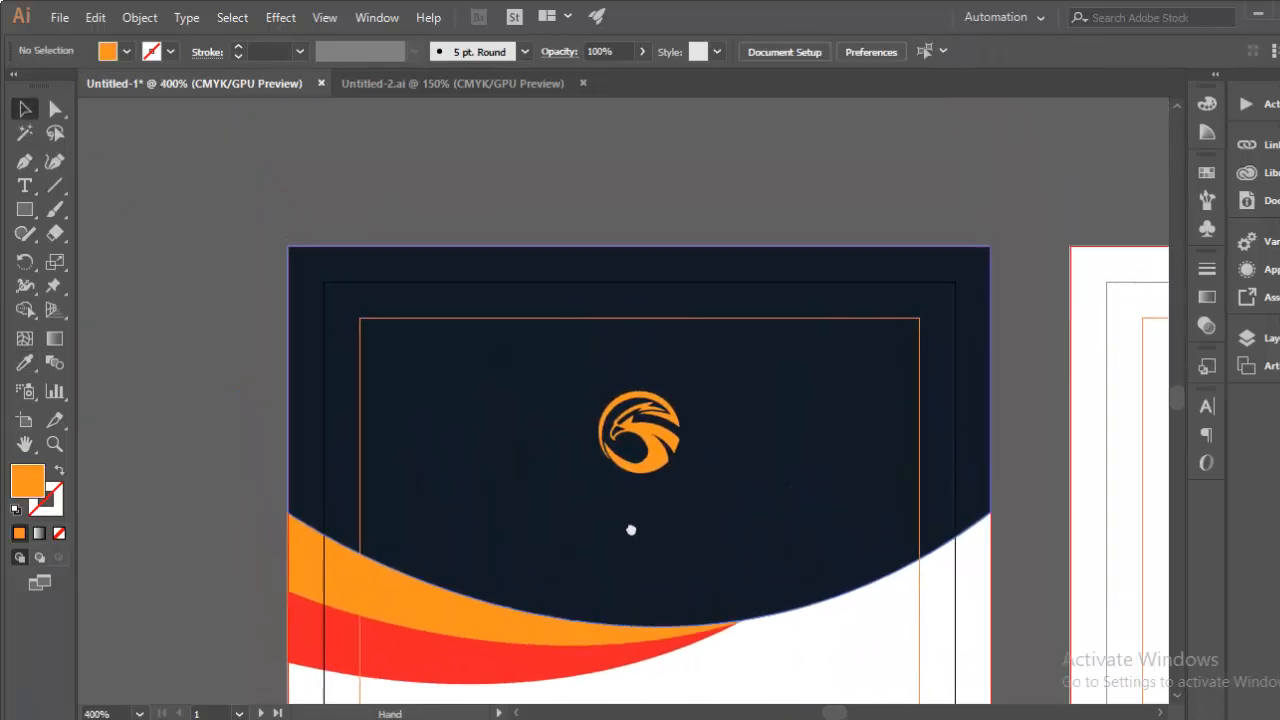
click(660, 466)
drag(679, 474, 687, 475)
key(Up)
key(Up)
key(Up)
key(Up)
key(Up)
key(Up)
key(Up)
key(Up)
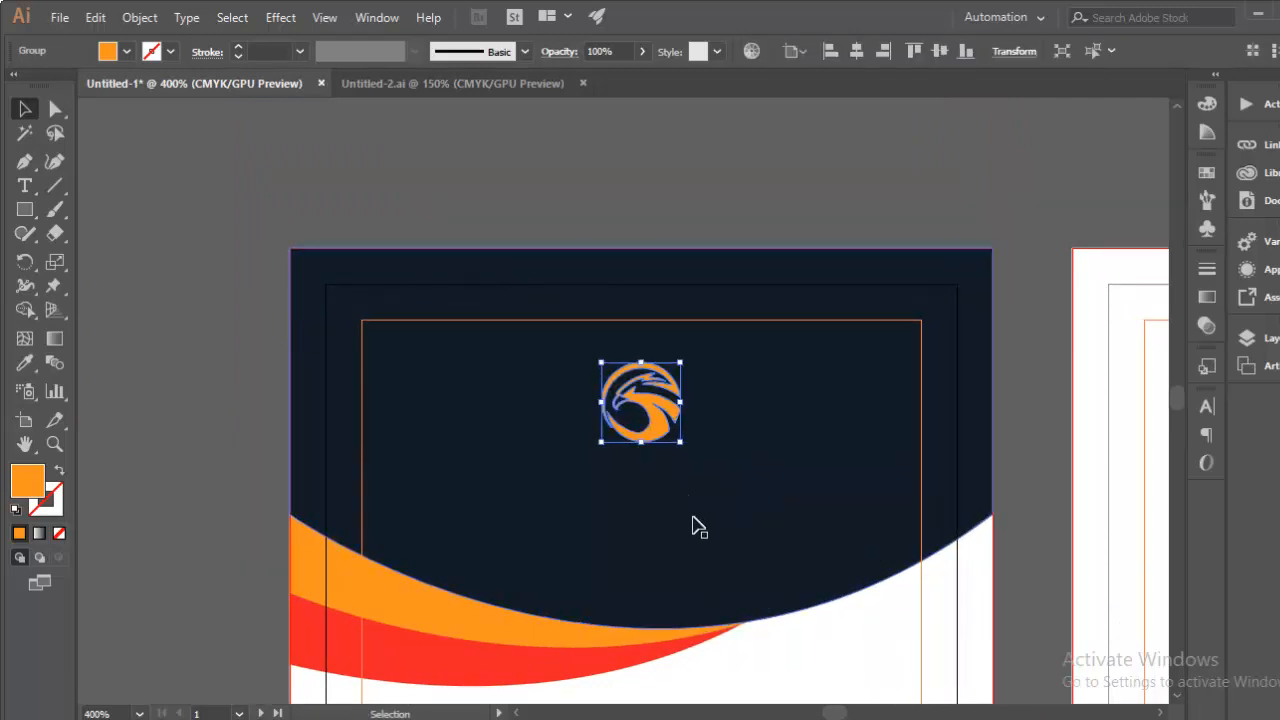
click(757, 662)
drag(770, 665, 816, 651)
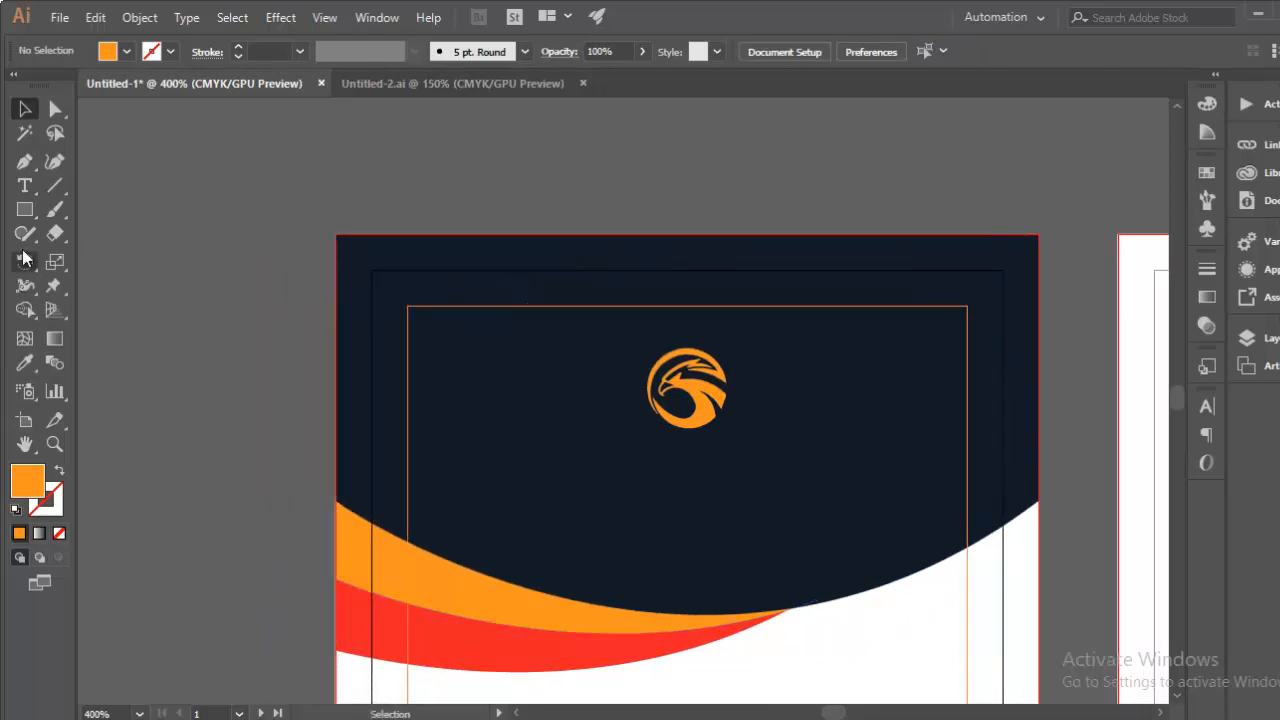
Step: Type the company name 'AL-AMIN GROUP' below the logo
click(552, 474)
text(A)
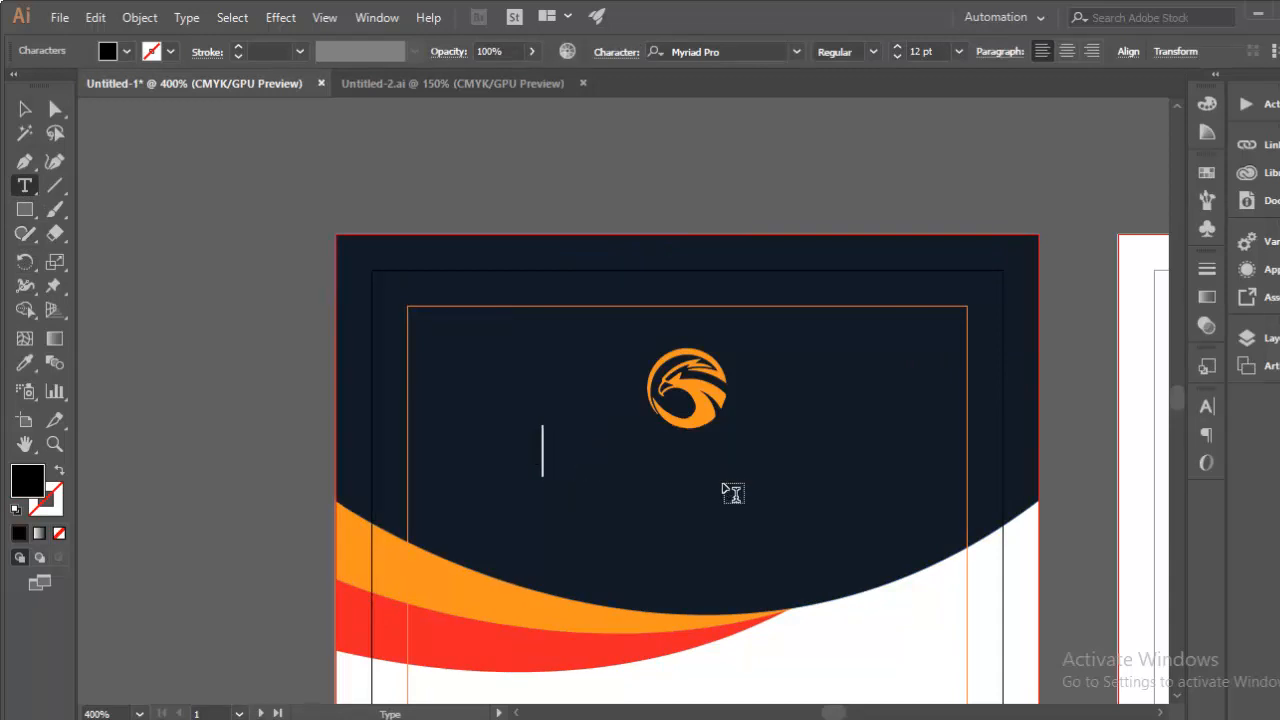
text(L-AMIN GROUP)
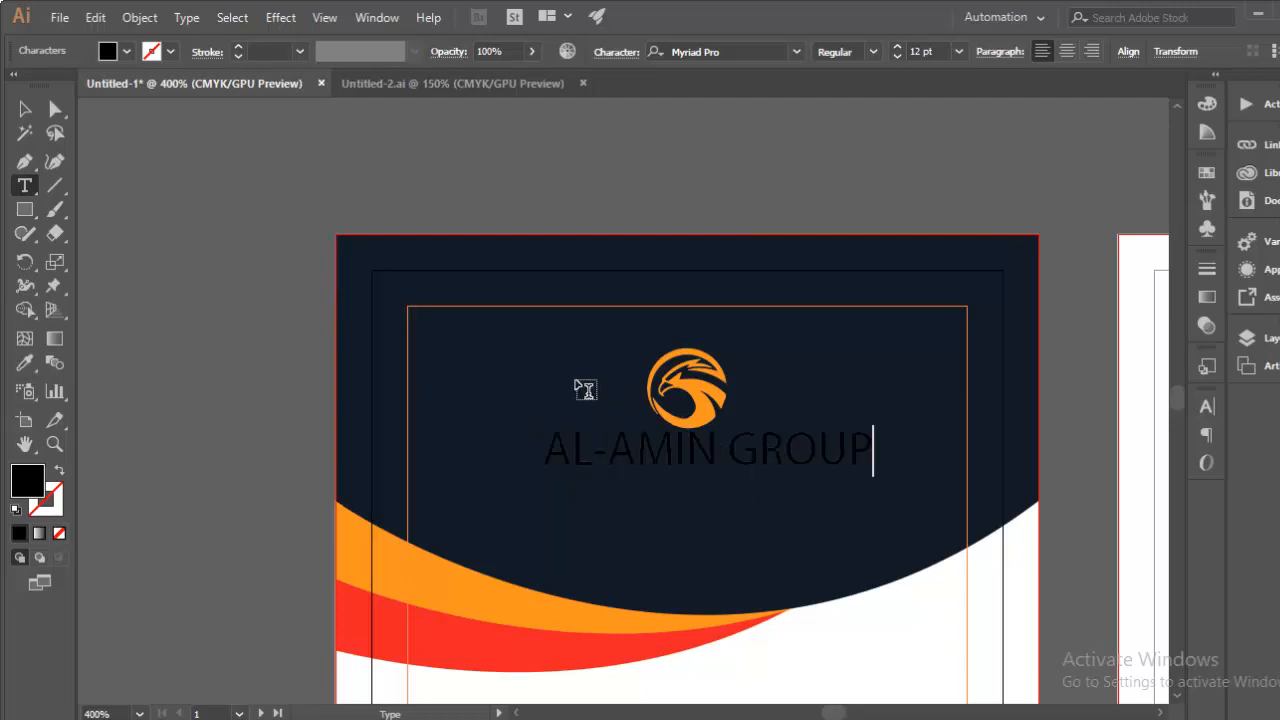
click(25, 109)
key(ctrl+minus)
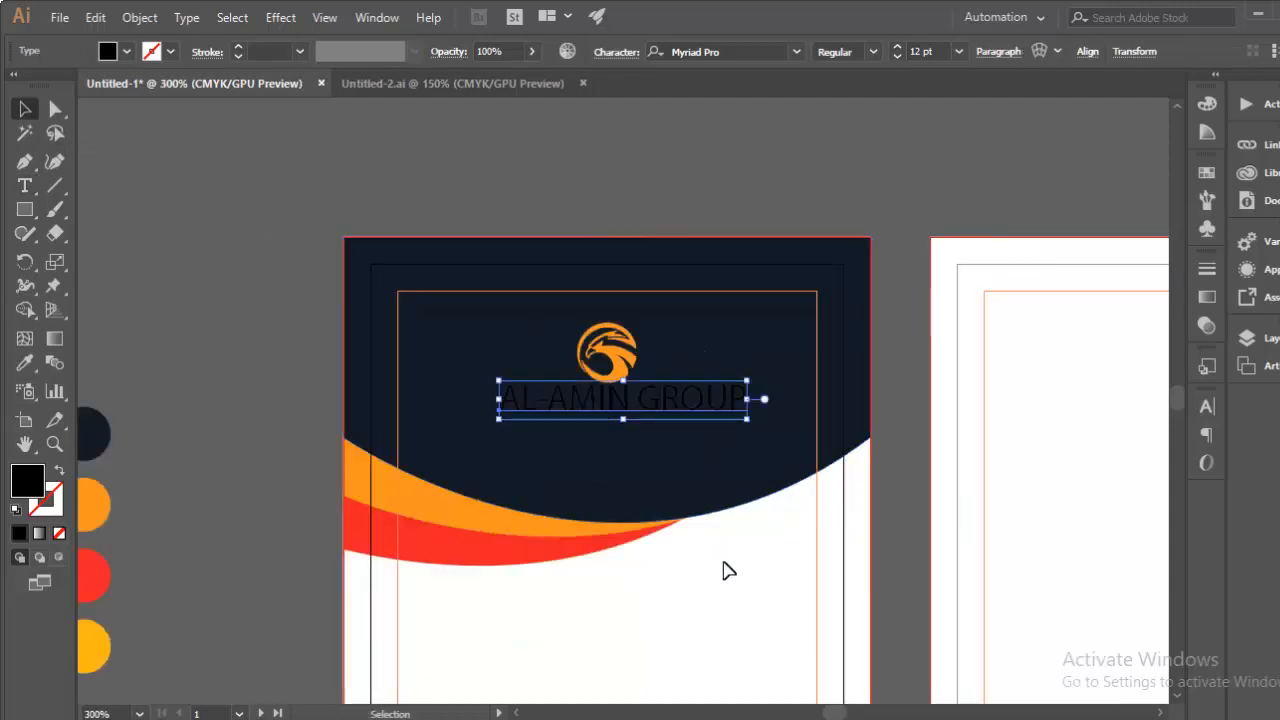
Step: Make the company name white, scale it down and nudge it into place
click(25, 366)
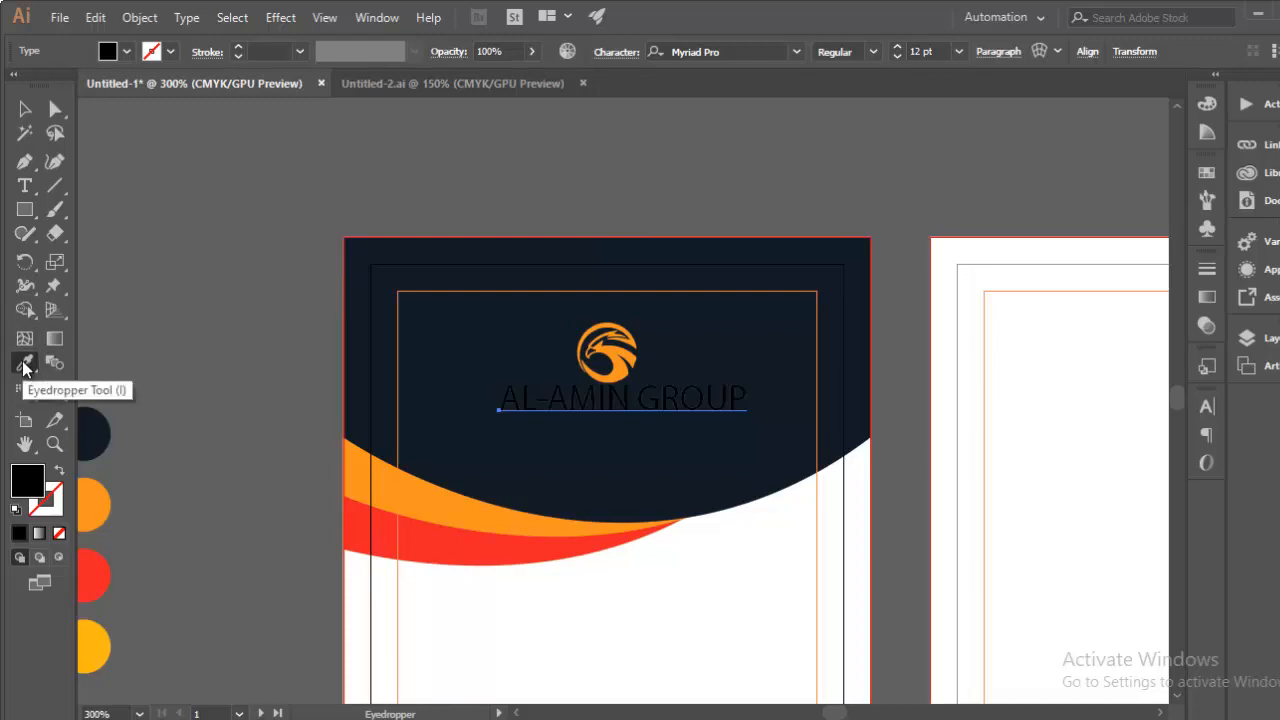
click(515, 622)
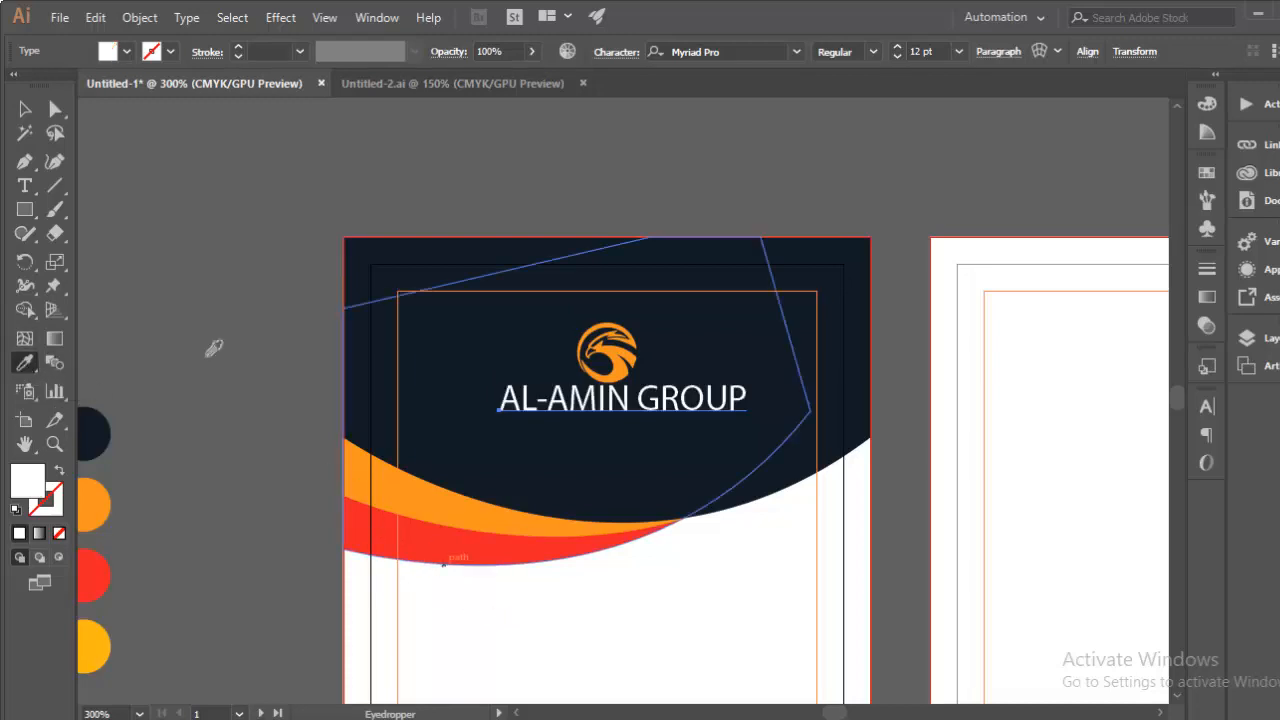
click(25, 112)
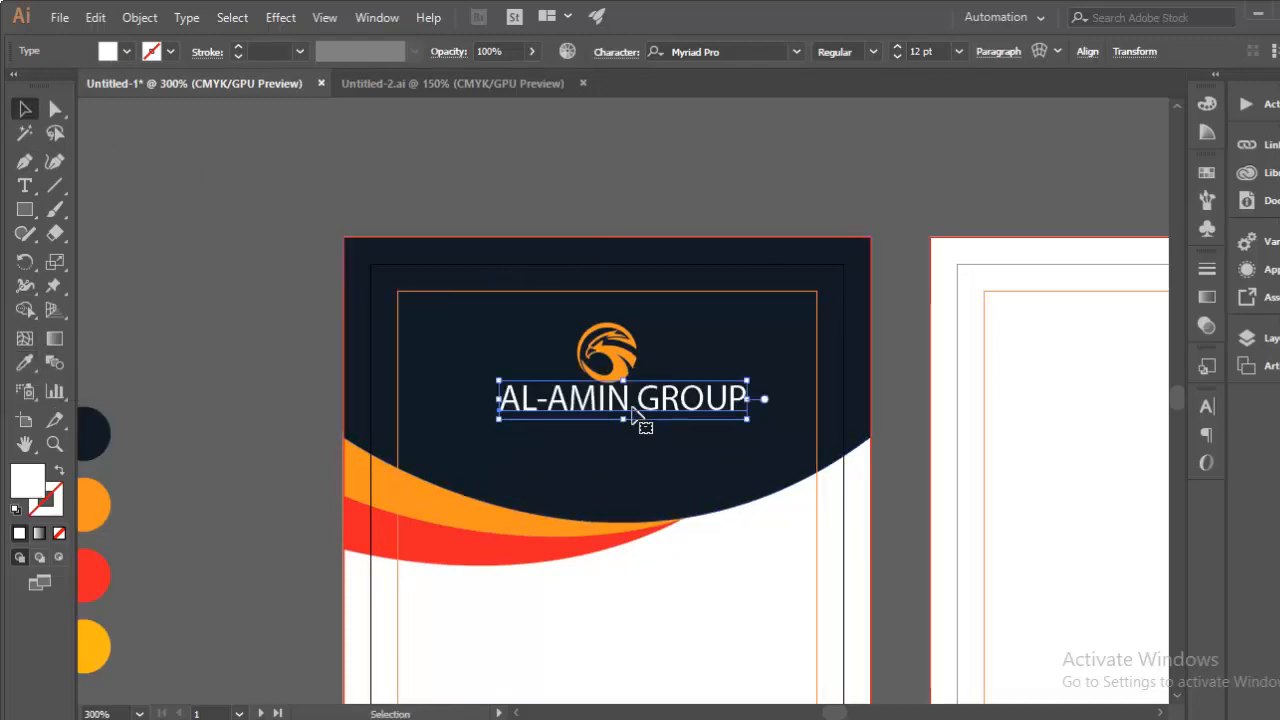
key(Down)
key(Down)
key(Down)
key(Down)
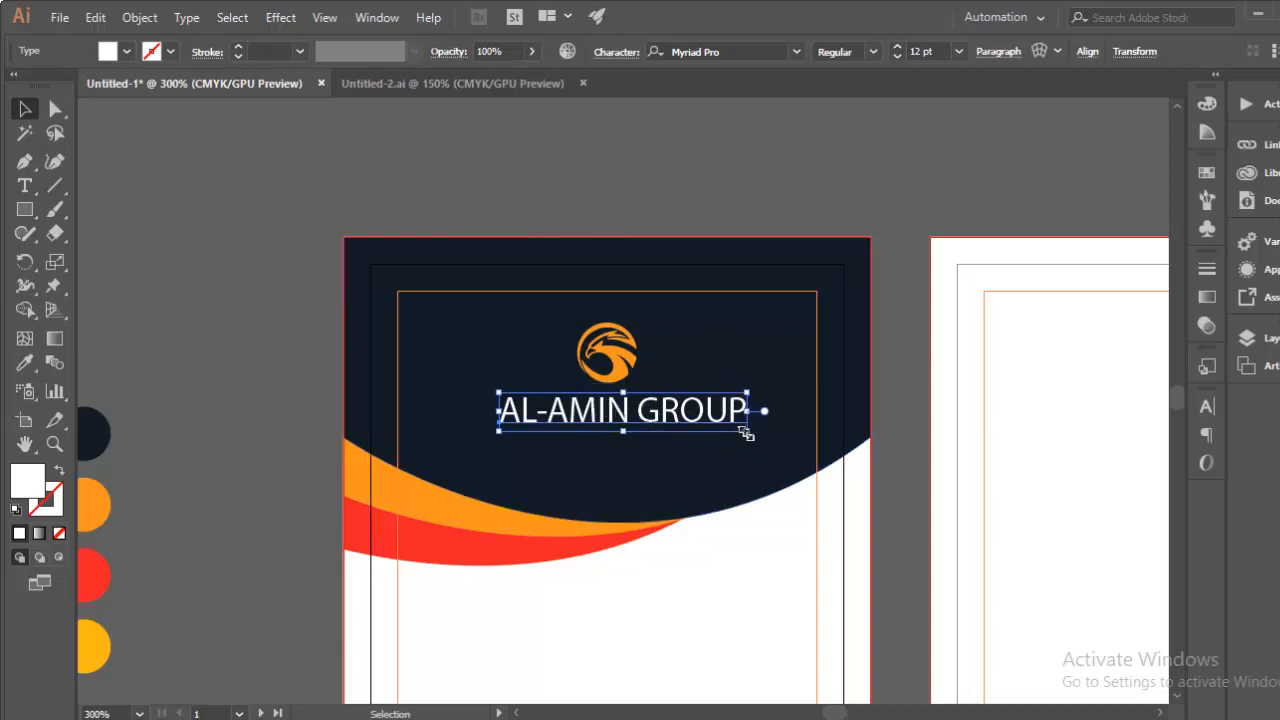
drag(747, 430, 735, 422)
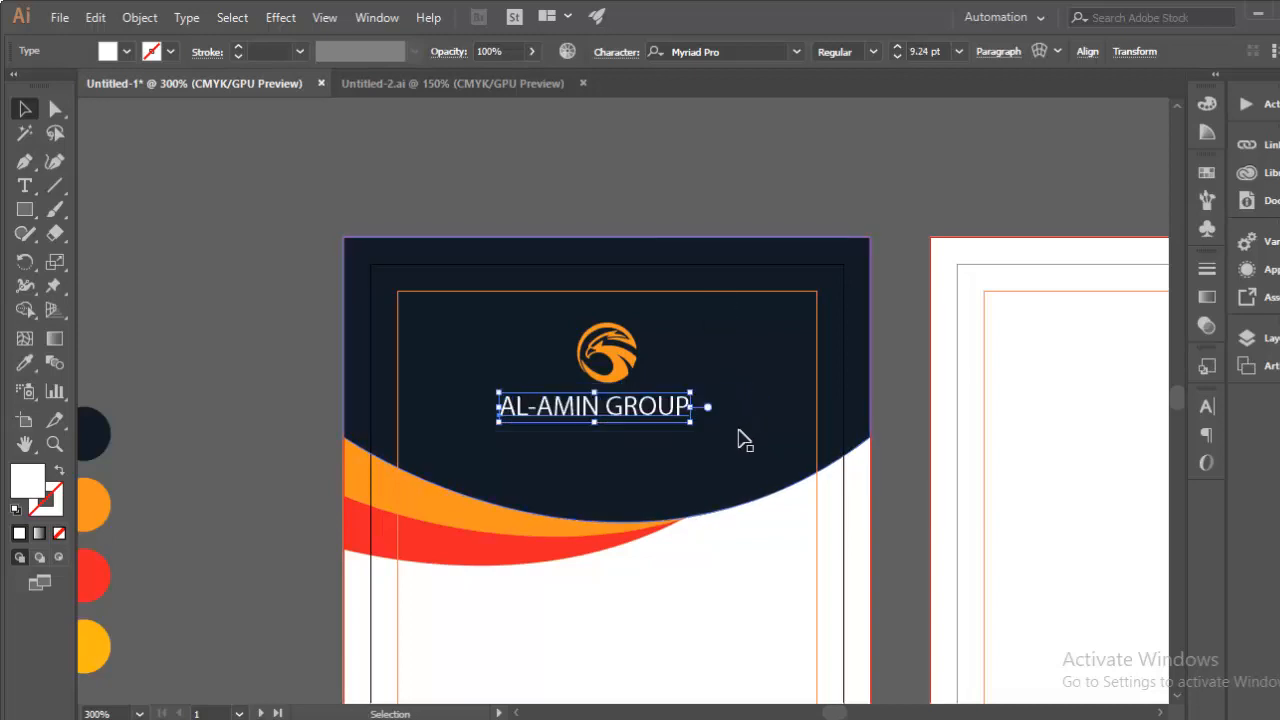
key(Right)
key(Right)
key(Right)
key(Right)
key(Right)
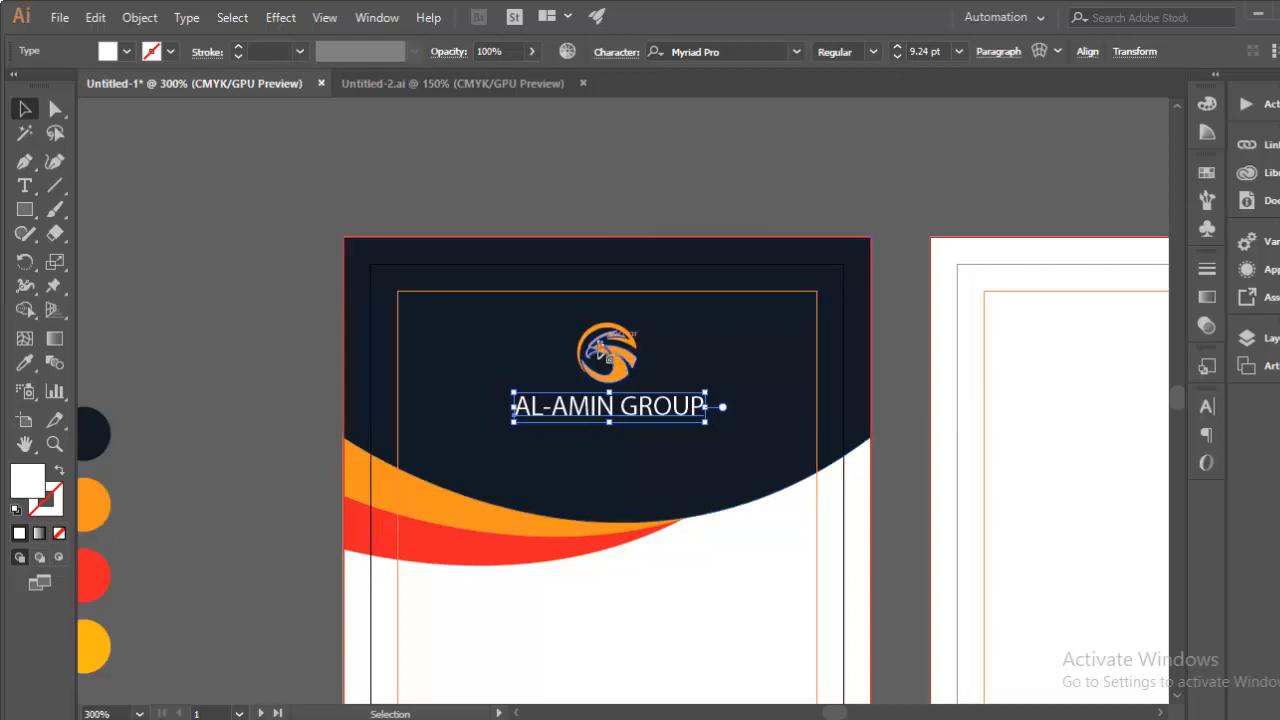
Step: Horizontally centre the logo and company name together and move them down slightly
click(626, 370)
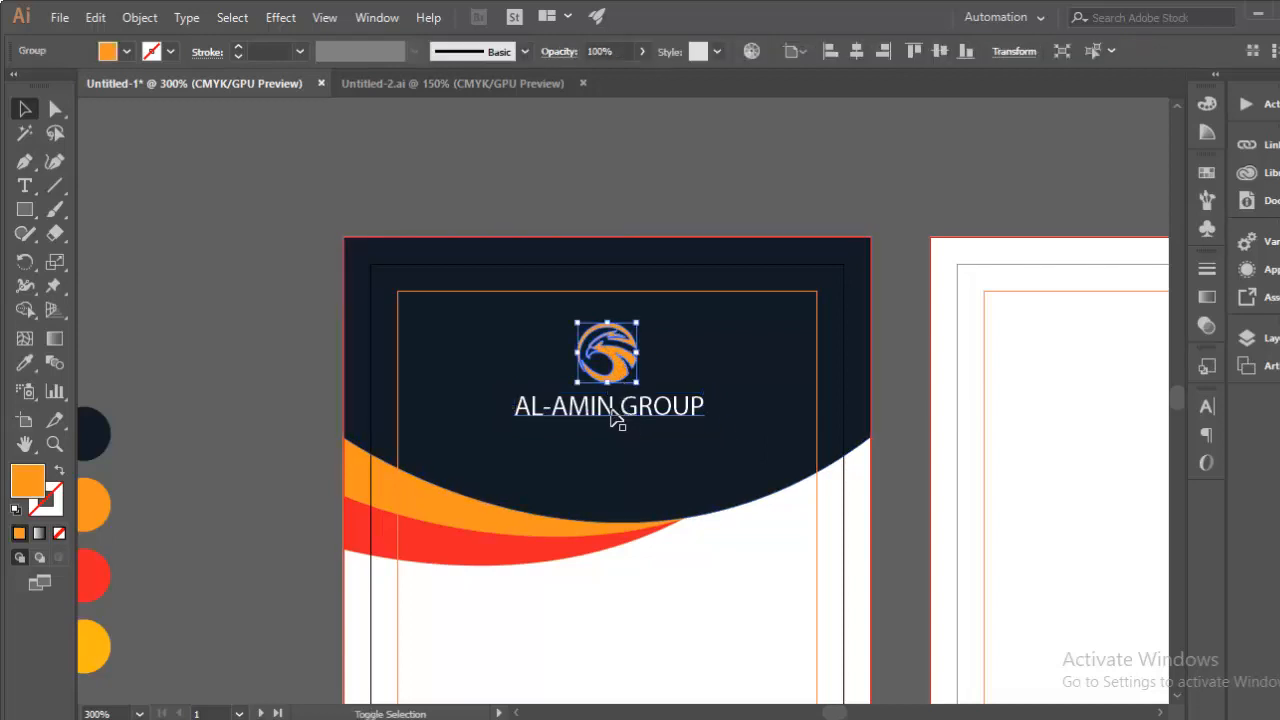
shift+click(638, 410)
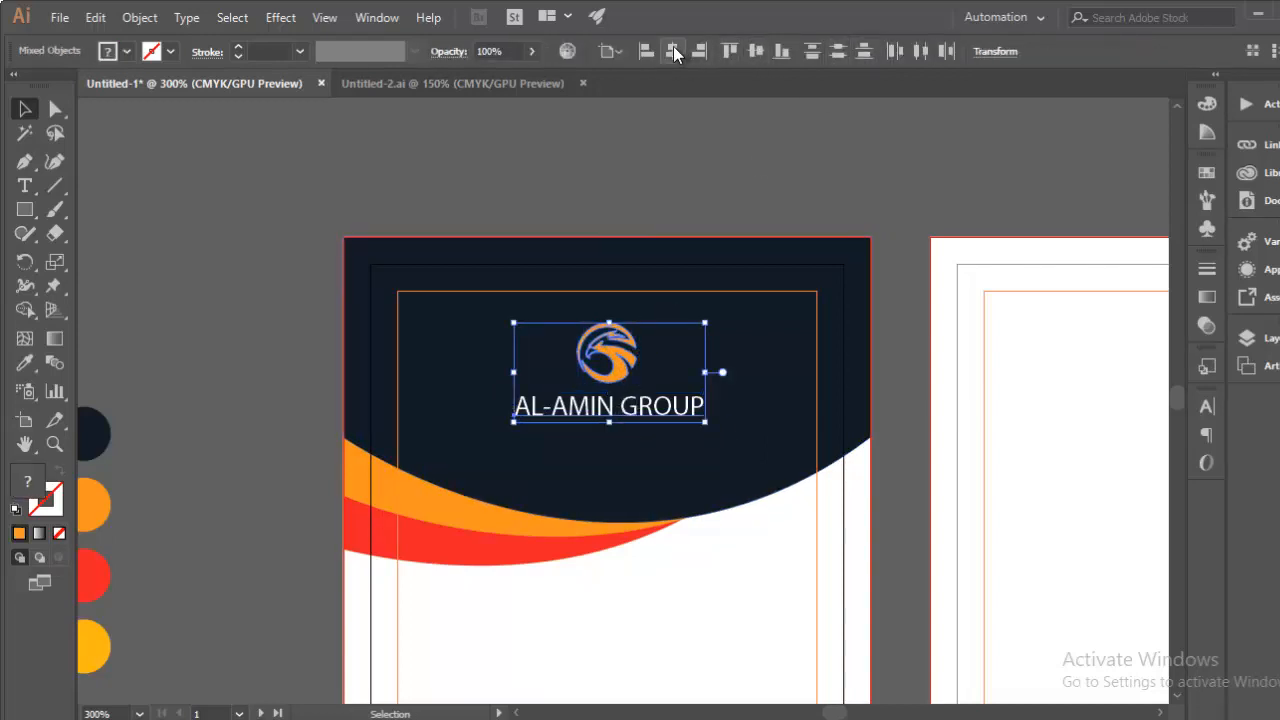
click(674, 46)
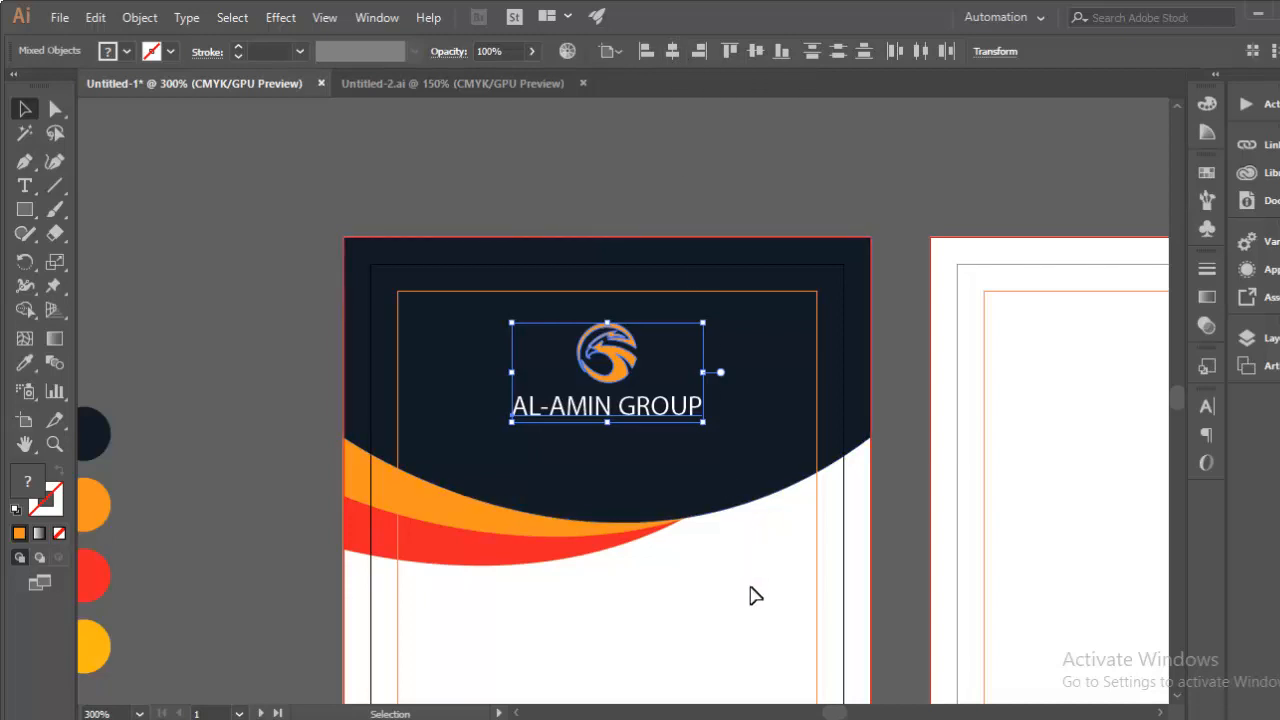
key(Down)
key(Down)
key(Down)
key(Down)
key(Down)
key(Down)
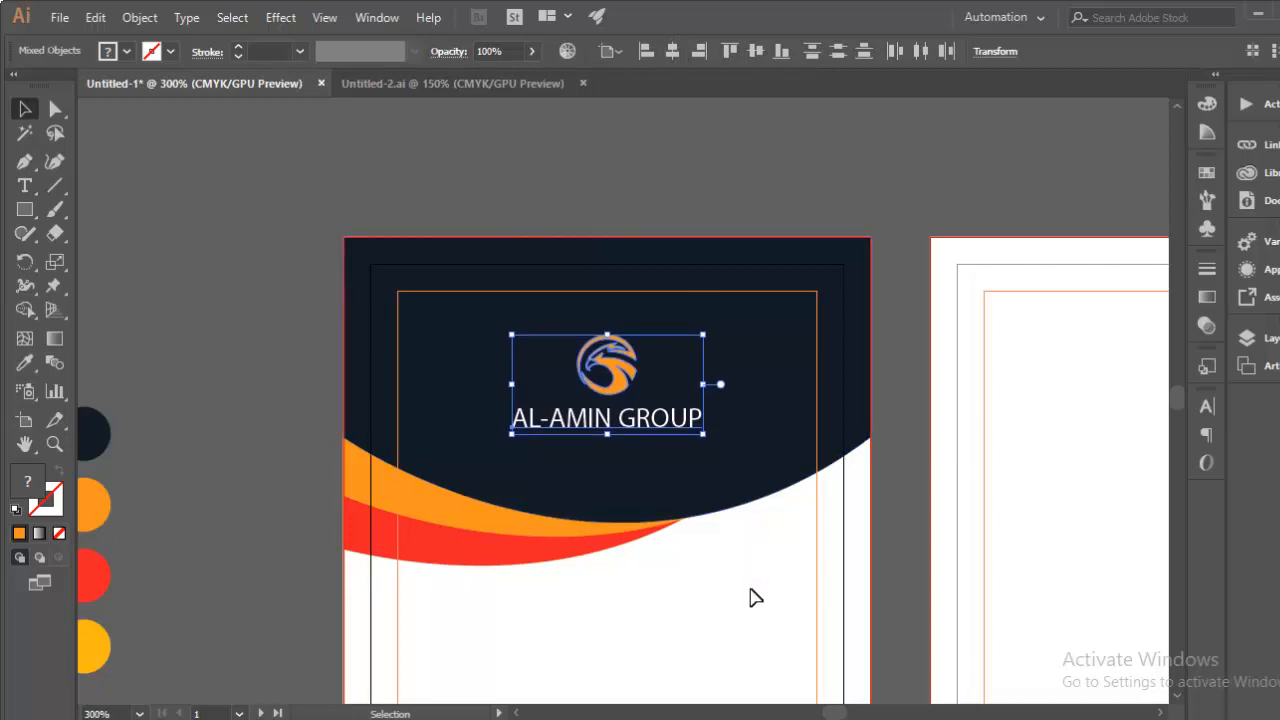
click(723, 601)
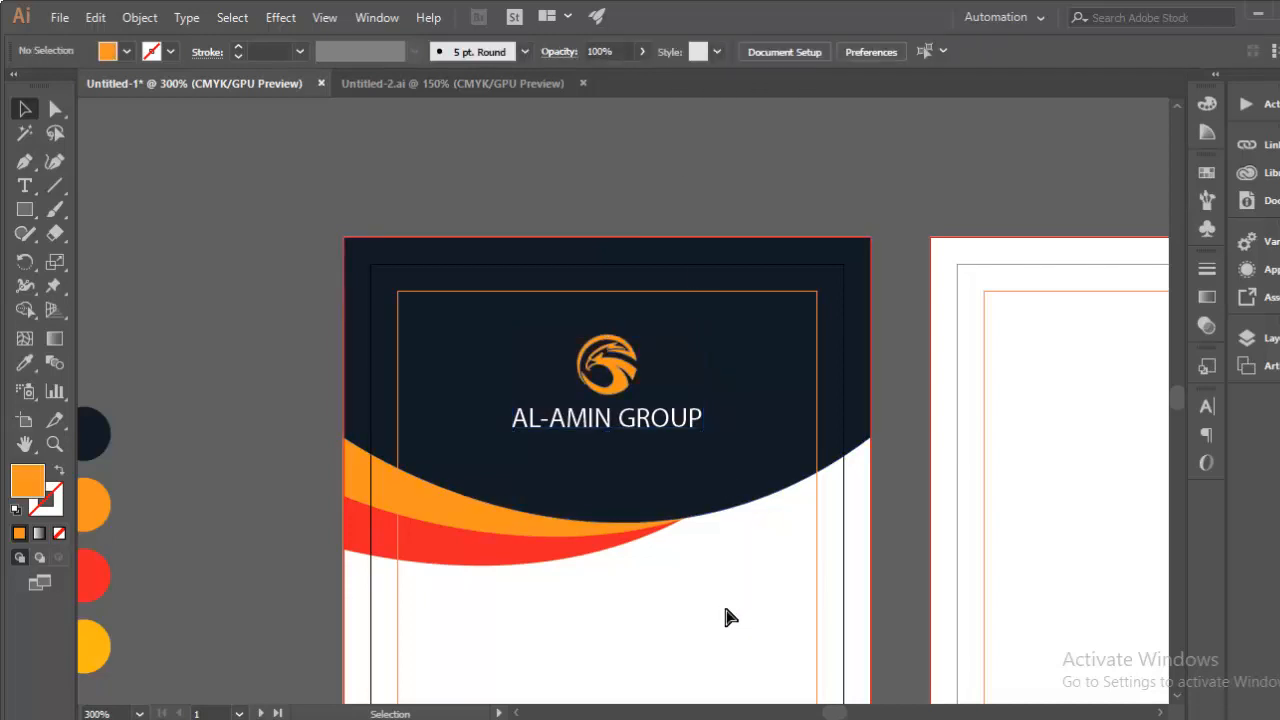
key(ctrl+minus)
key(ctrl+minus)
Step: Draw an orange rectangle below AL-AMIN GROUP and move it slightly up
scroll(677, 523, down, 2)
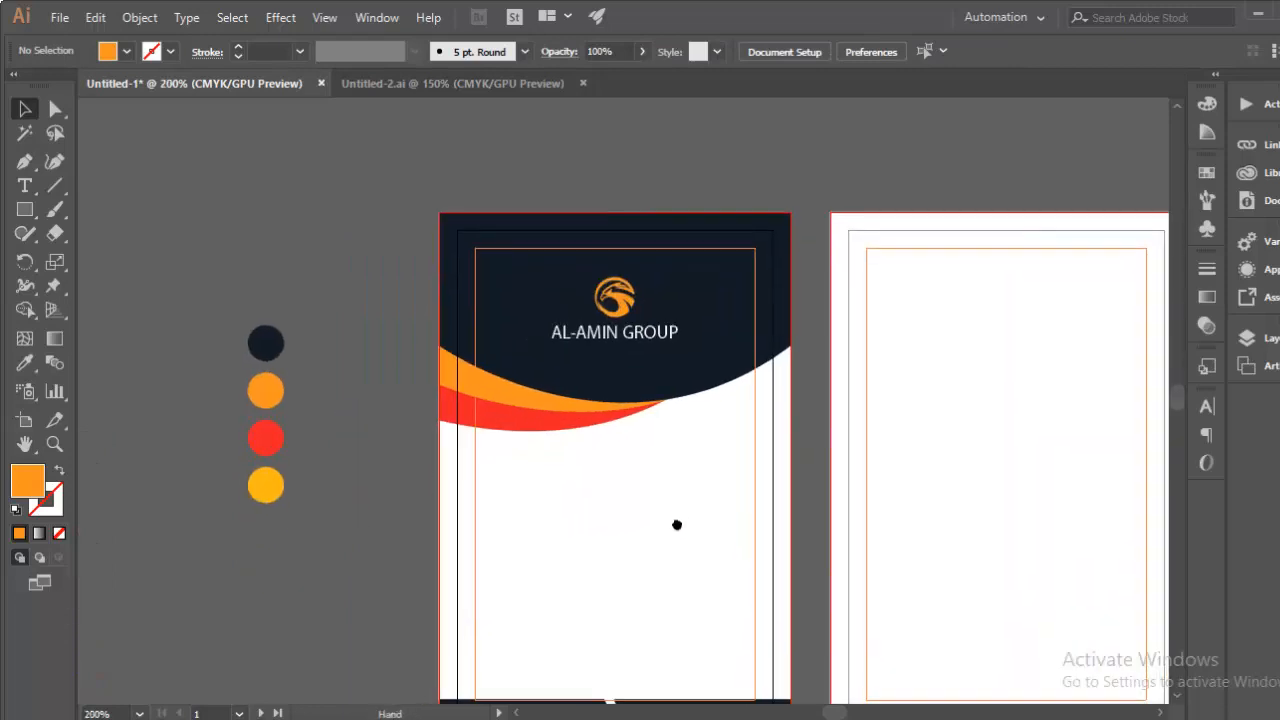
key(ctrl+plus)
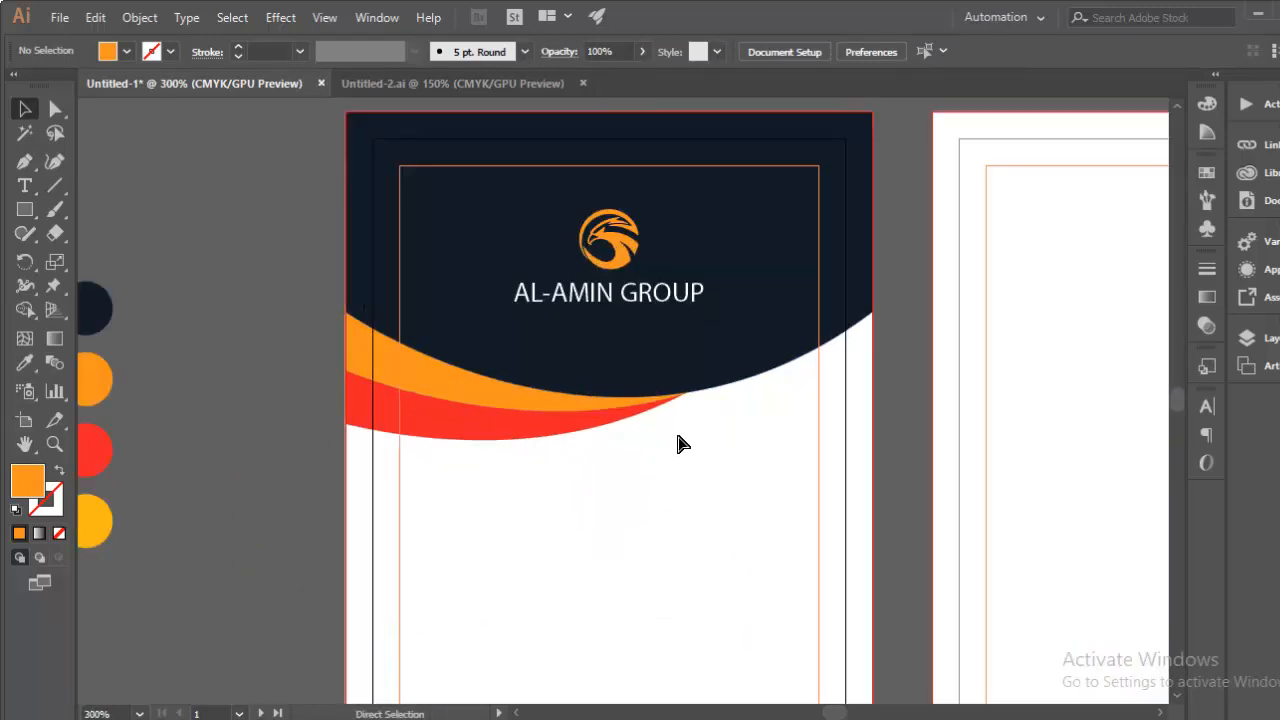
click(26, 209)
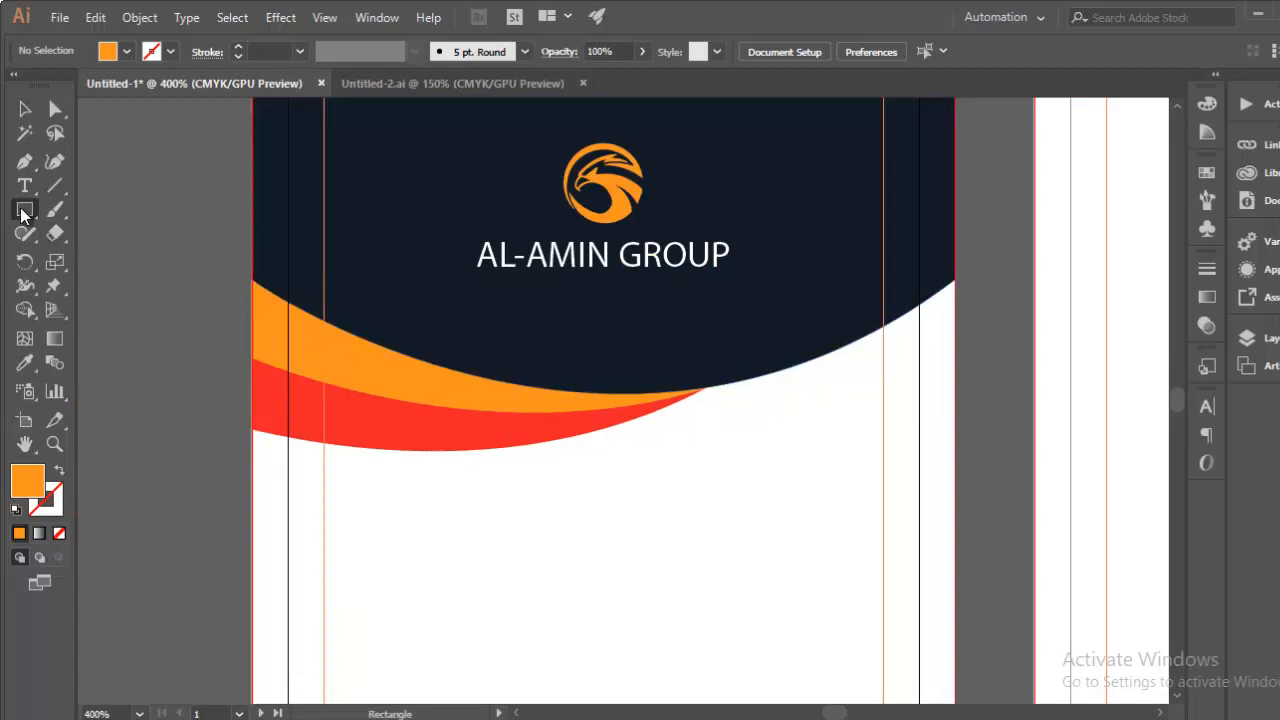
drag(516, 326, 690, 539)
key(v)
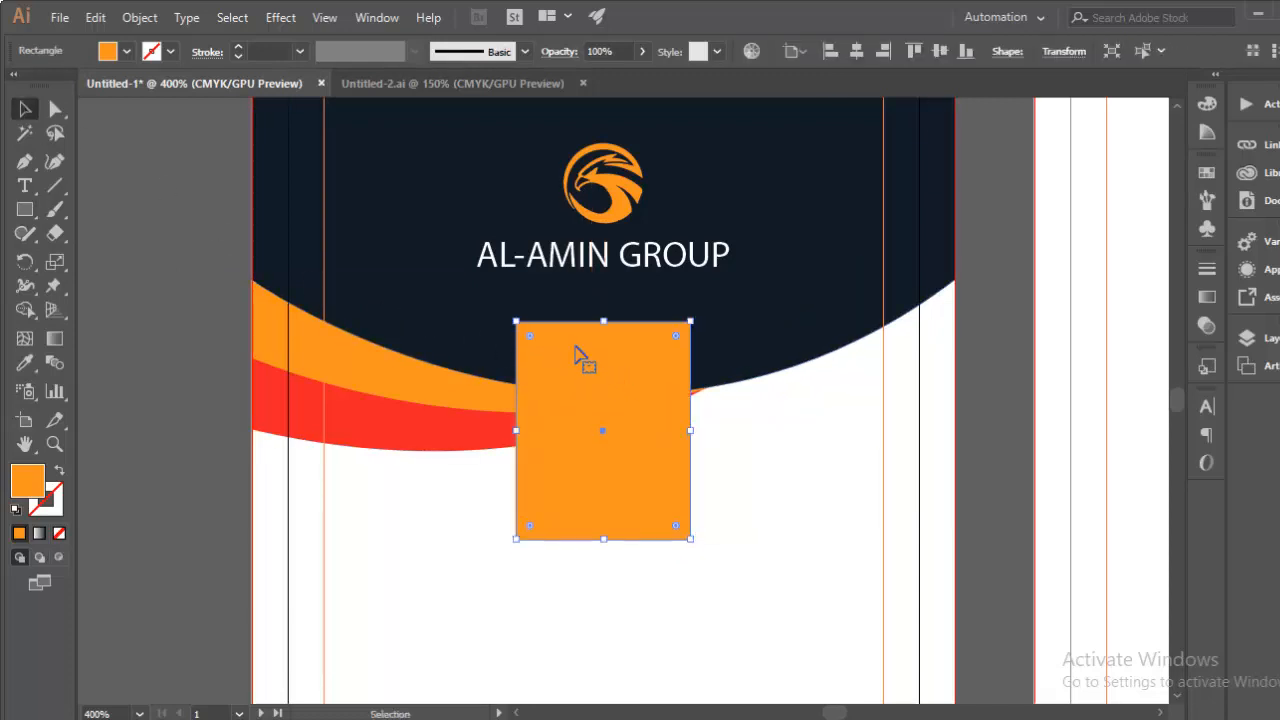
drag(576, 350, 576, 338)
Step: Round the rectangle's corners to 0.07 in with the live-corner widget and nudge it up
key(a)
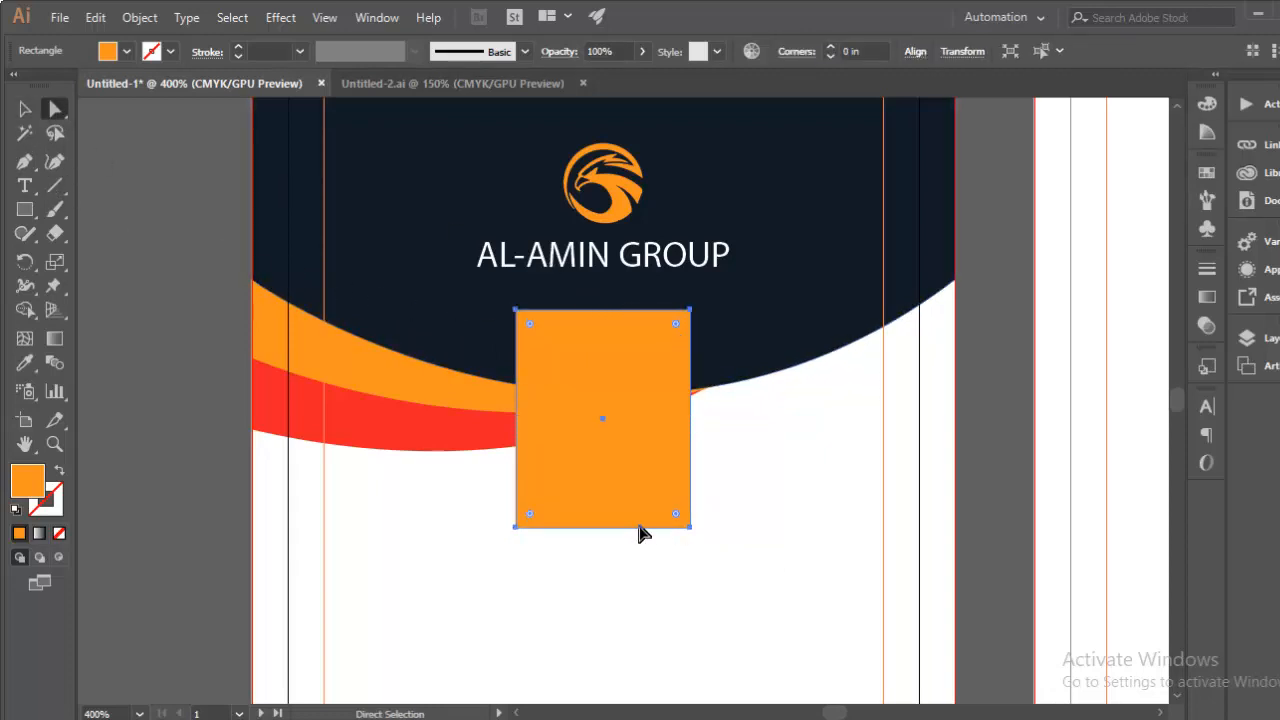
drag(679, 331, 670, 338)
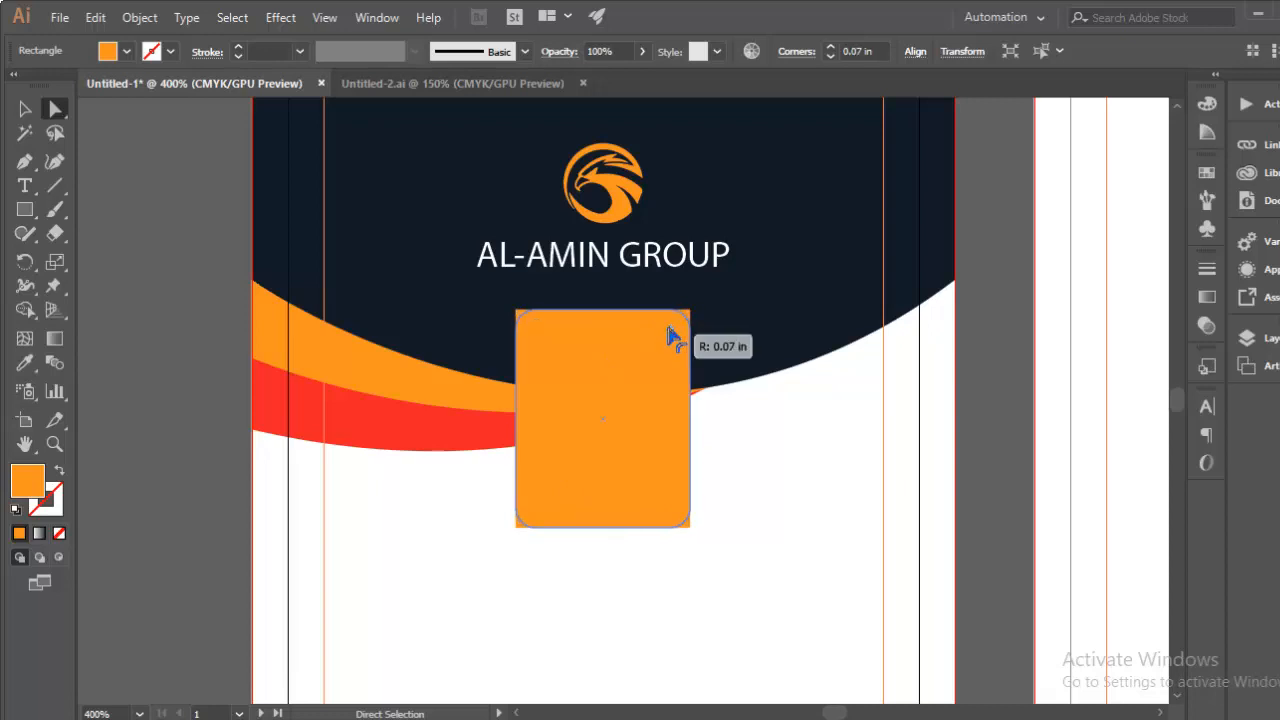
click(766, 466)
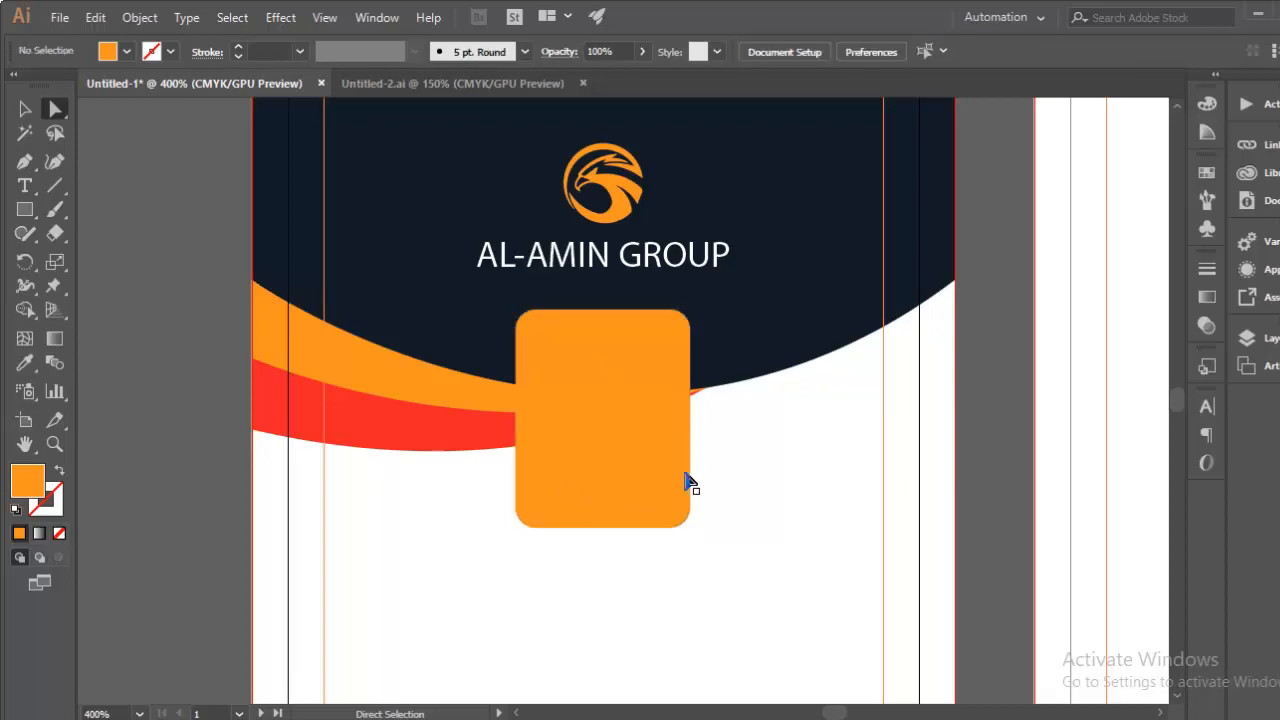
click(679, 482)
key(Up)
key(Up)
key(Up)
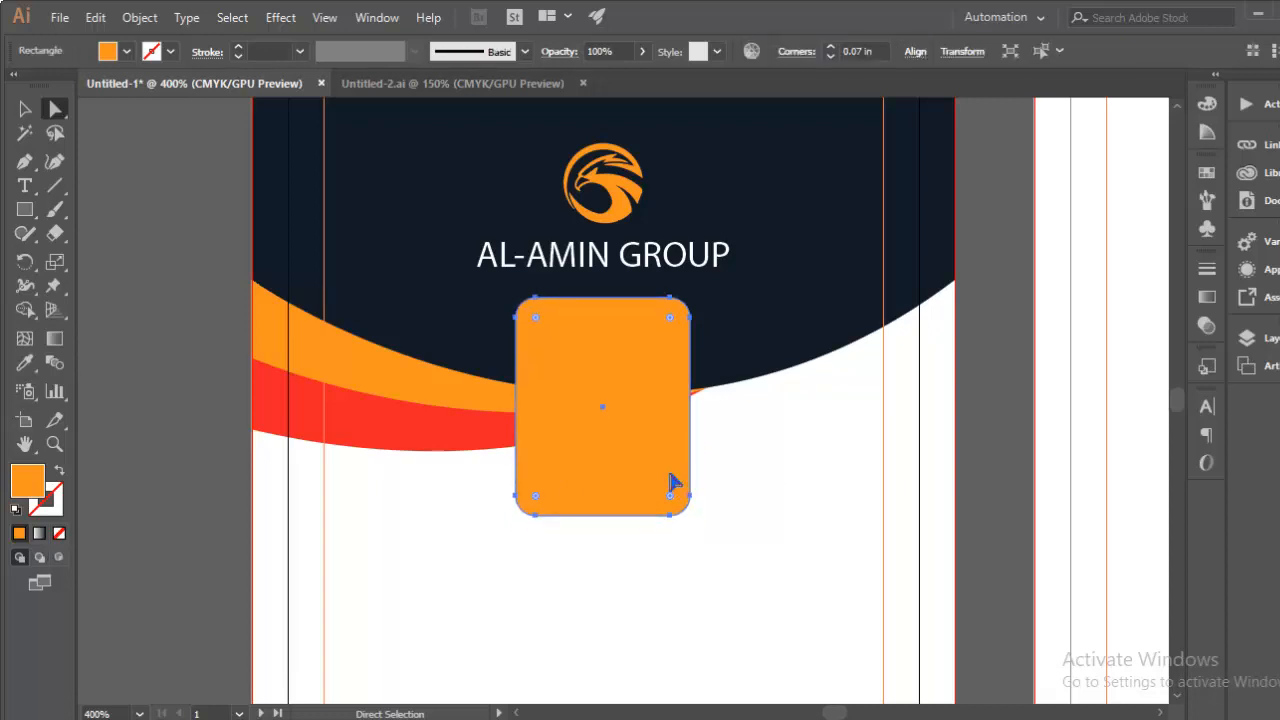
click(24, 108)
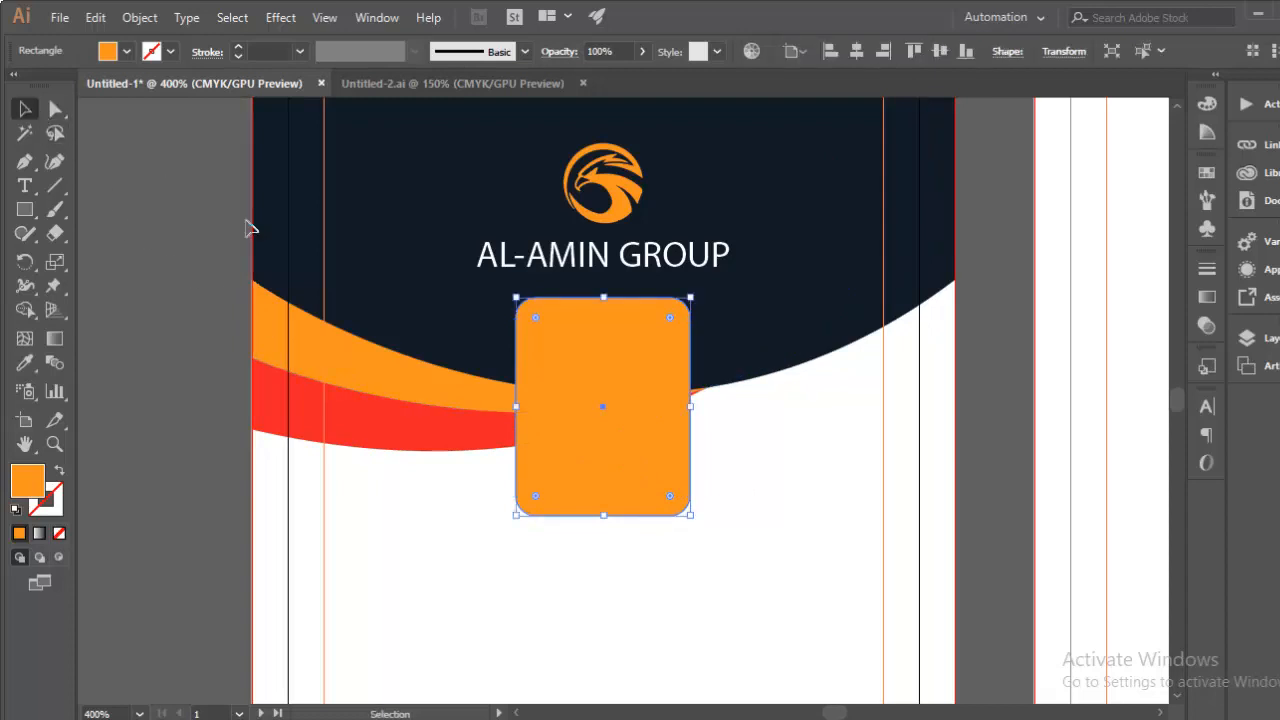
shift+click(506, 396)
key(a)
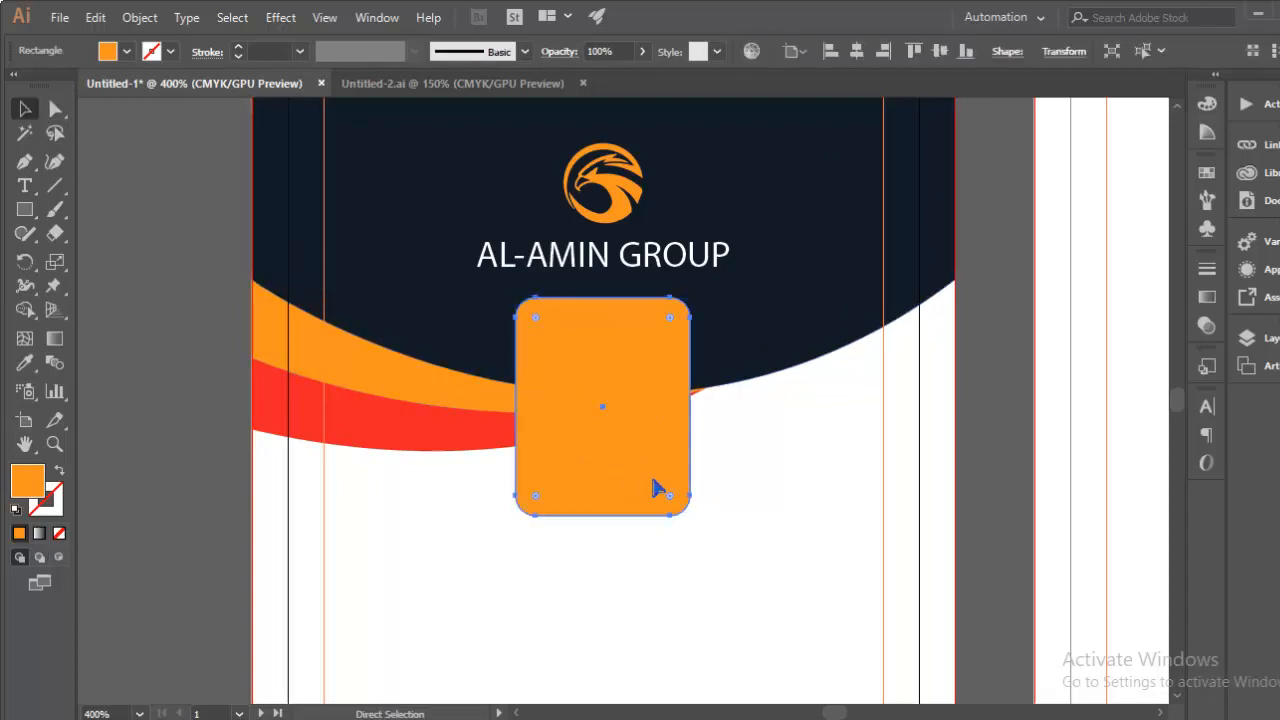
key(v)
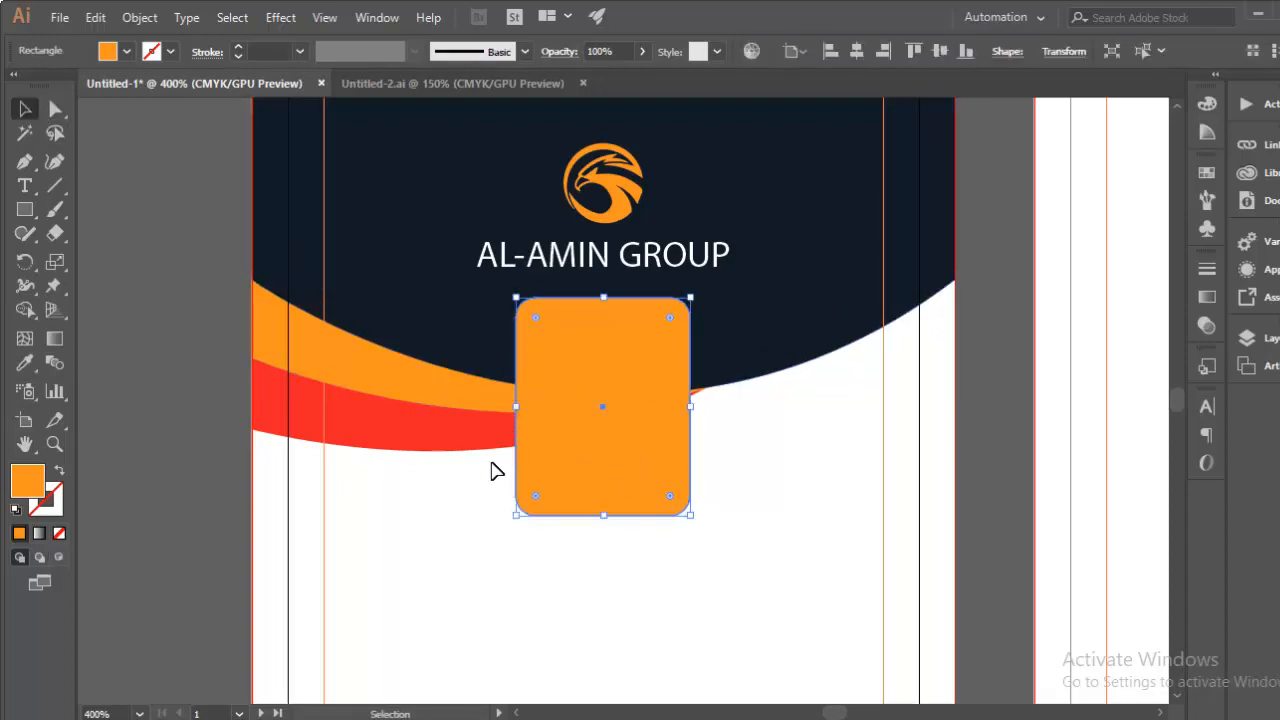
drag(491, 466, 729, 529)
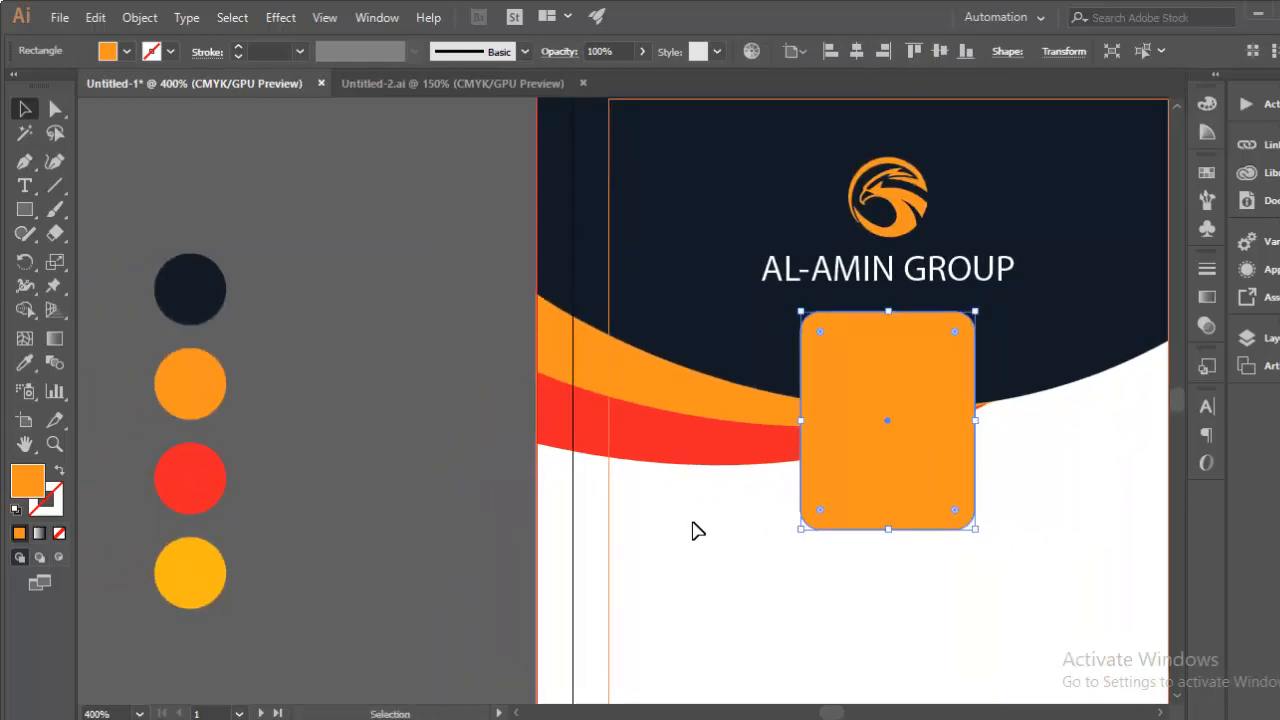
Step: Fill the rectangle with navy and scale it smaller inside the orange box
key(i)
click(216, 284)
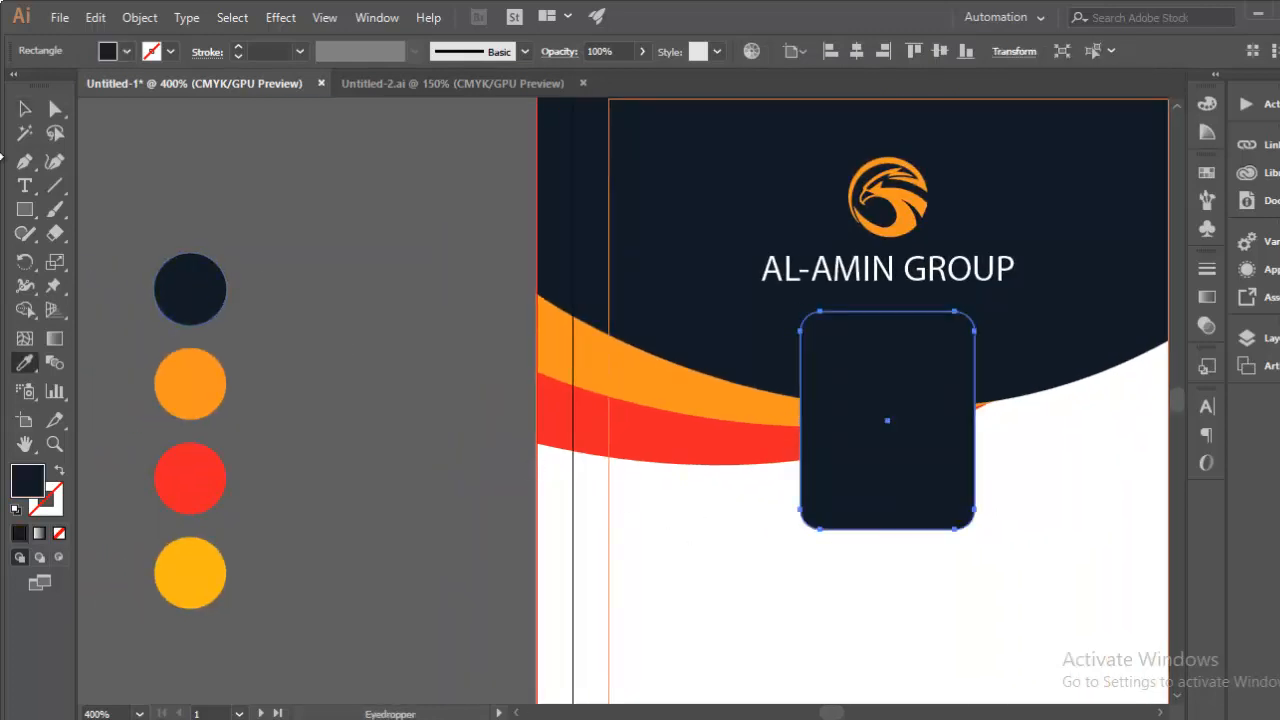
click(22, 110)
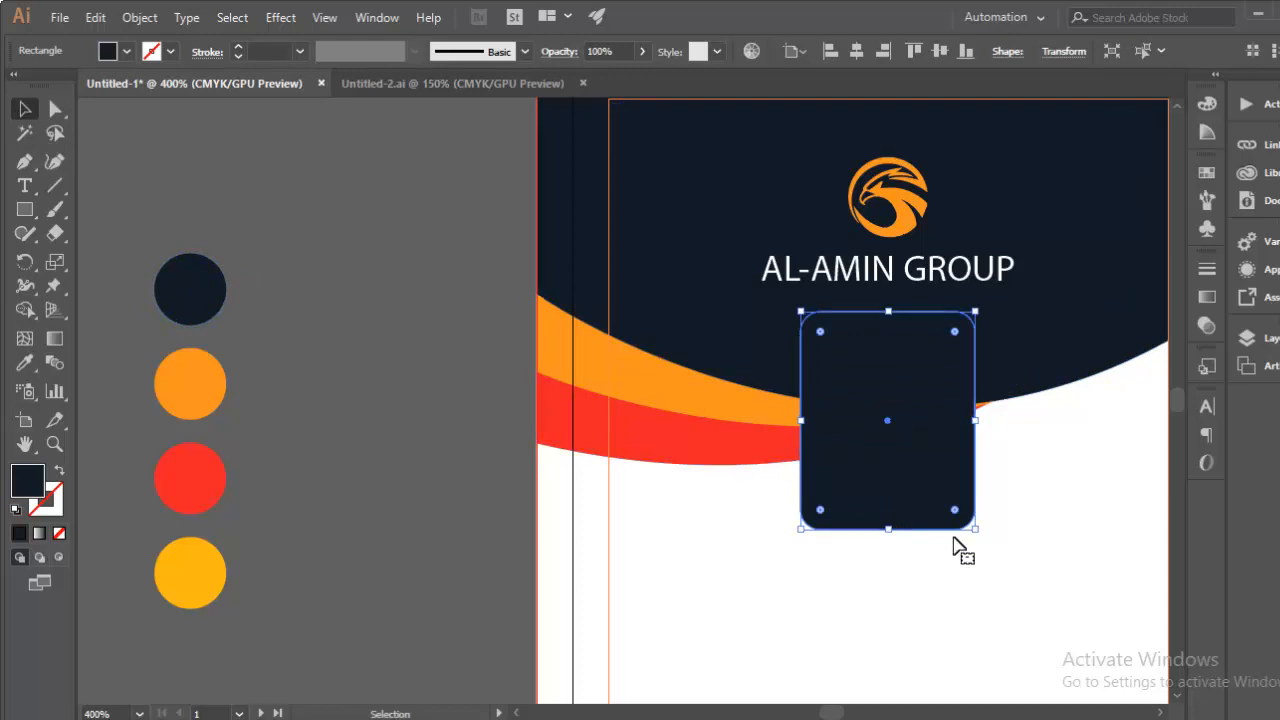
drag(975, 530, 973, 519)
click(1062, 540)
click(968, 497)
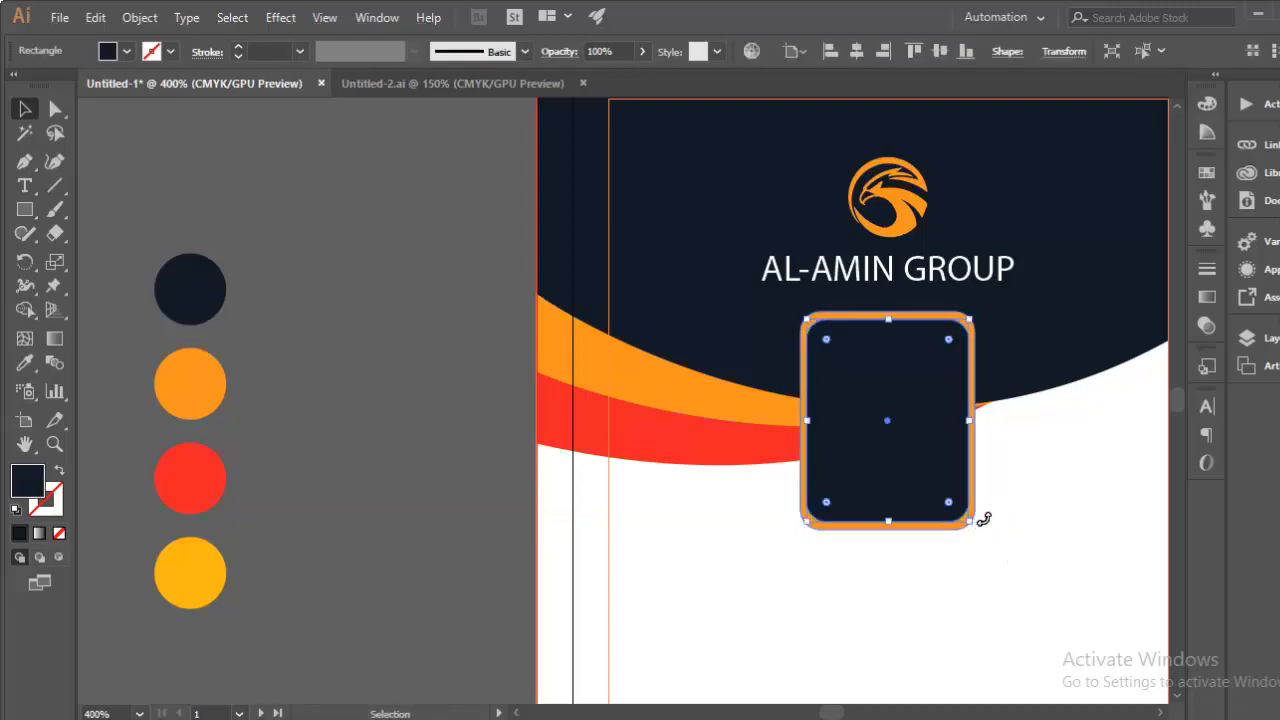
key(ctrl+plus)
key(ctrl+minus)
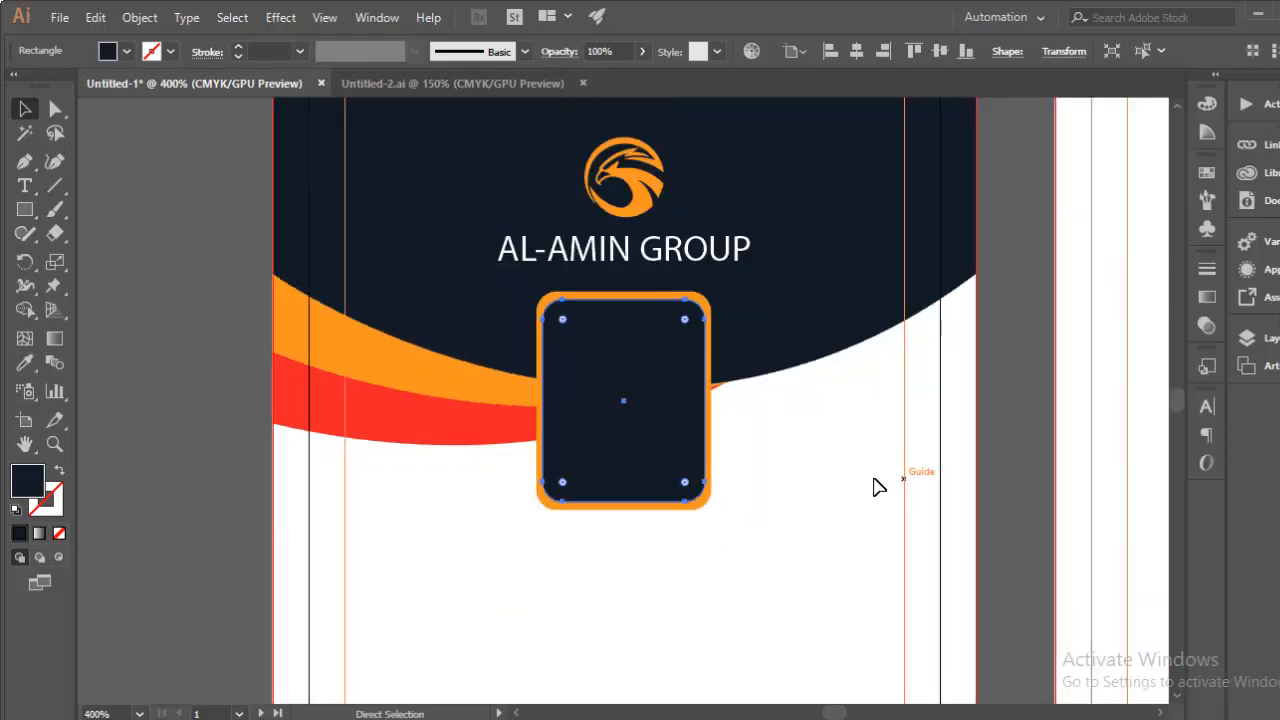
scroll(880, 470, left, 5)
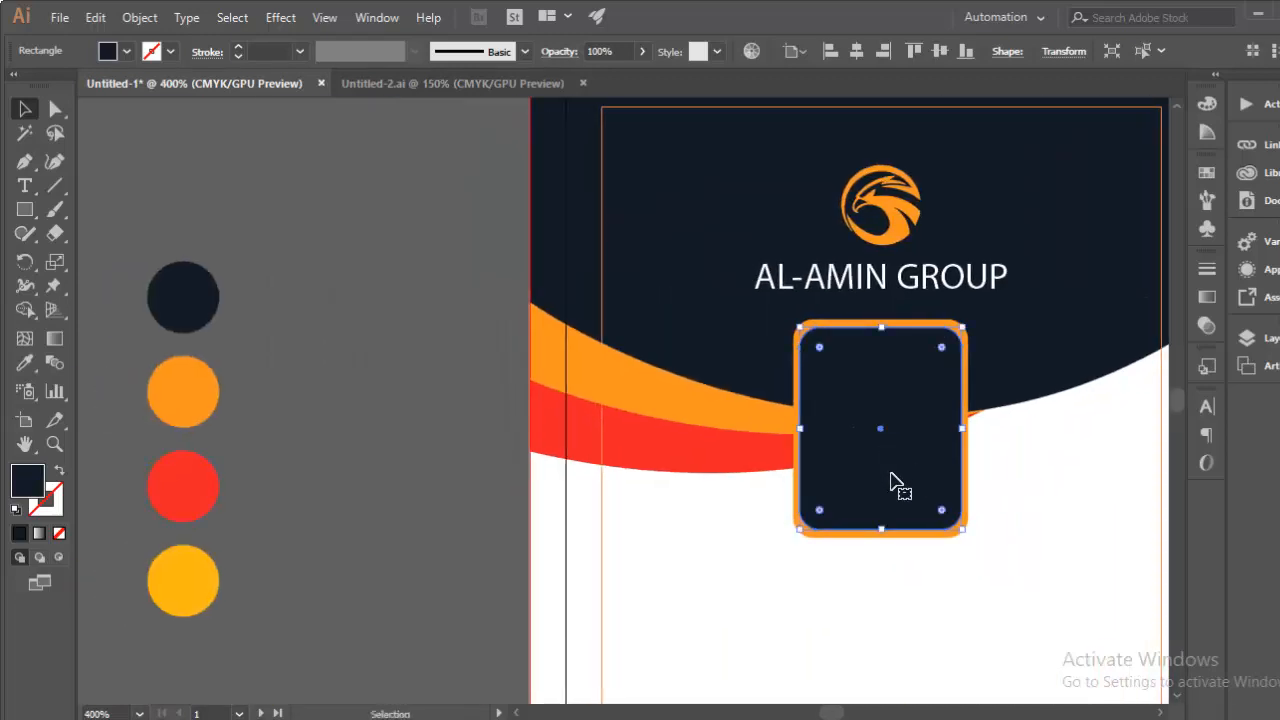
Step: Fill the inner box with white sampled from the artboard, leaving an orange border
key(i)
click(777, 580)
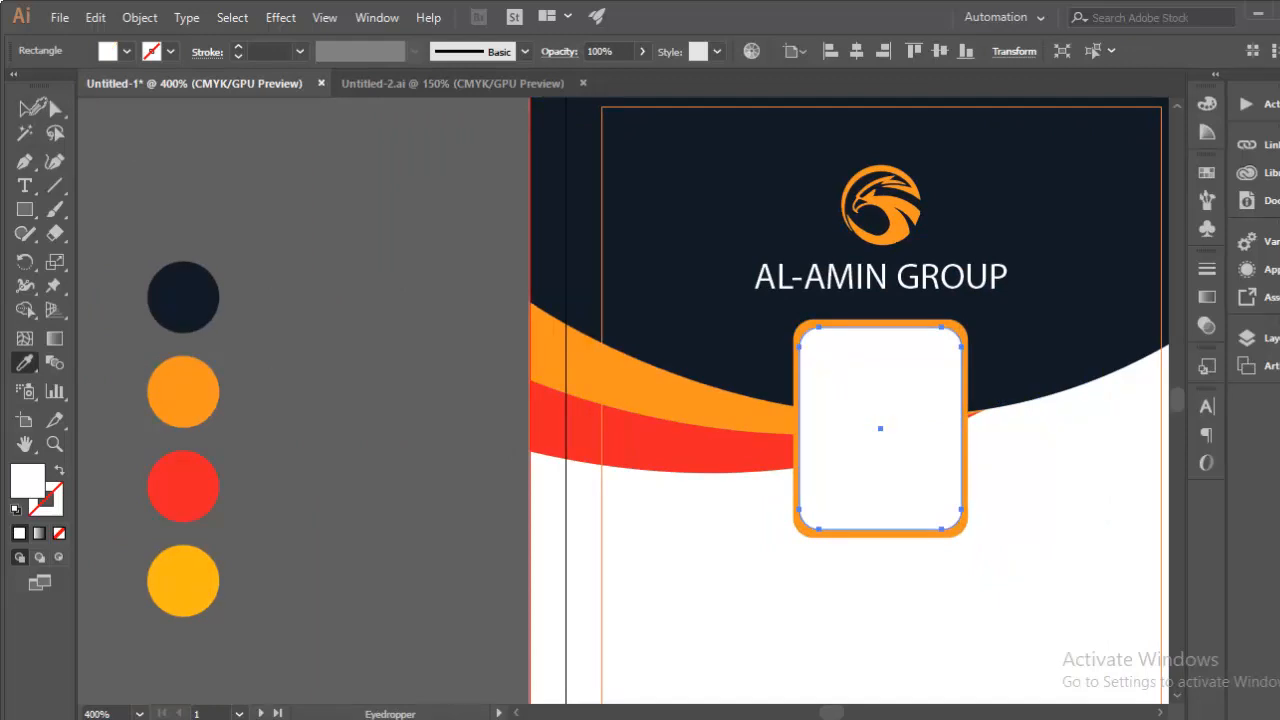
click(24, 108)
click(340, 368)
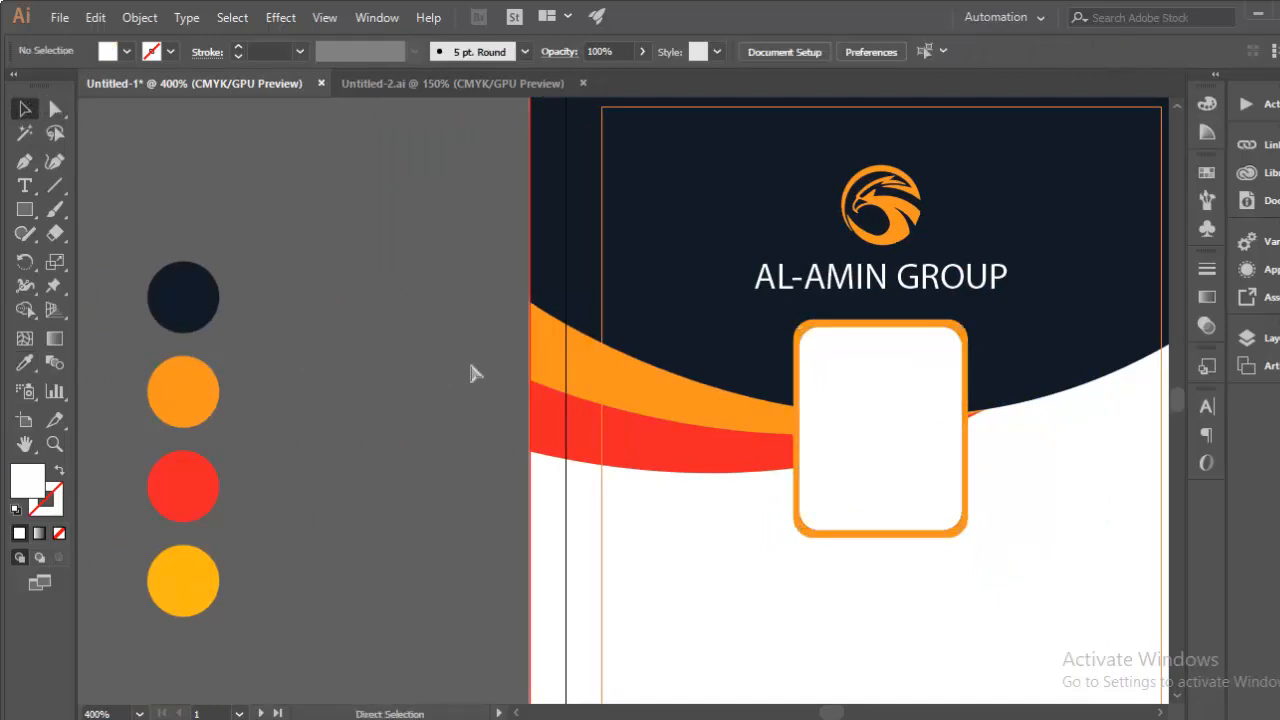
key(ctrl+minus)
drag(481, 471, 345, 415)
key(ctrl+minus)
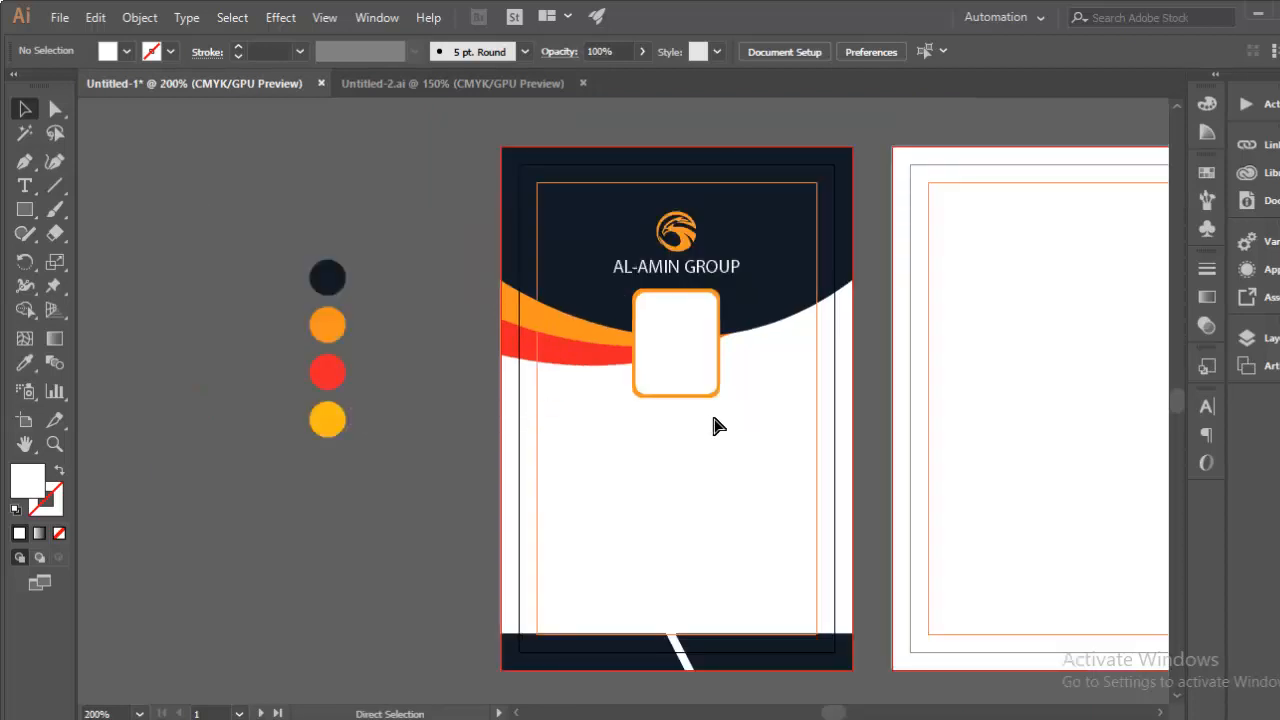
key(ctrl+plus)
key(ctrl+minus)
key(ctrl+plus)
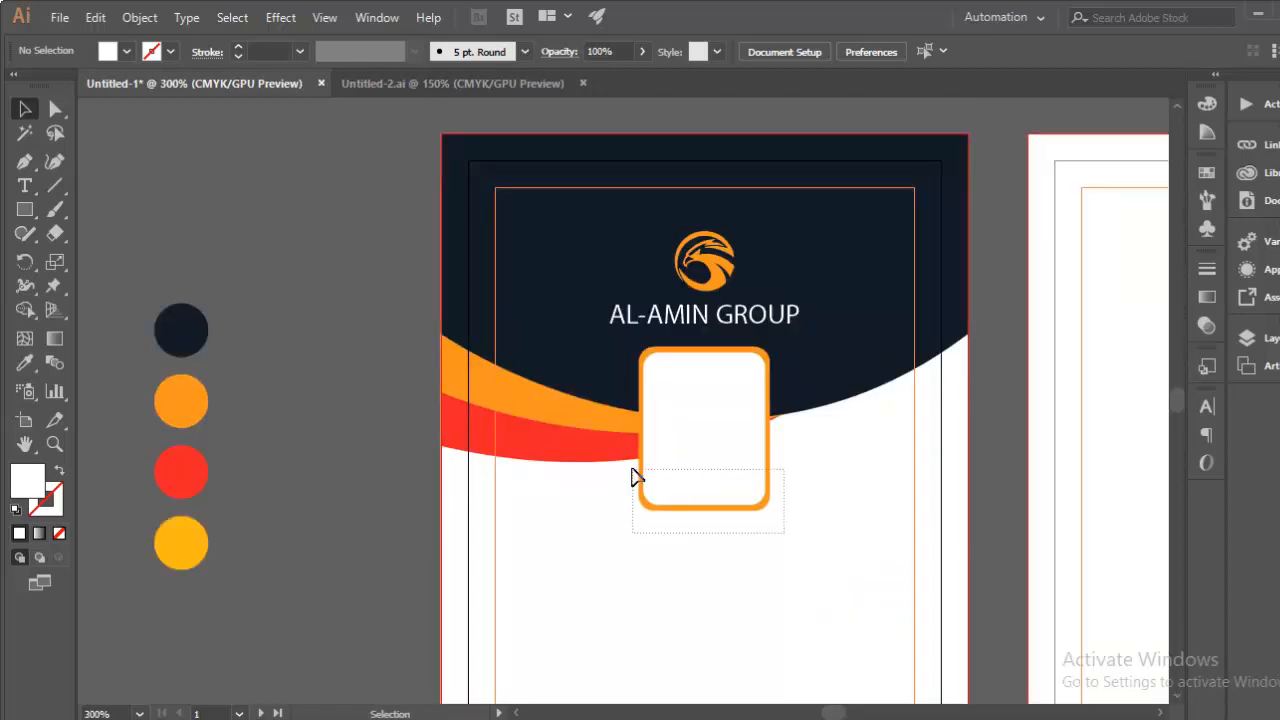
Step: Select both rounded rectangles and widen the orange photo frame slightly
drag(632, 468, 644, 470)
click(777, 510)
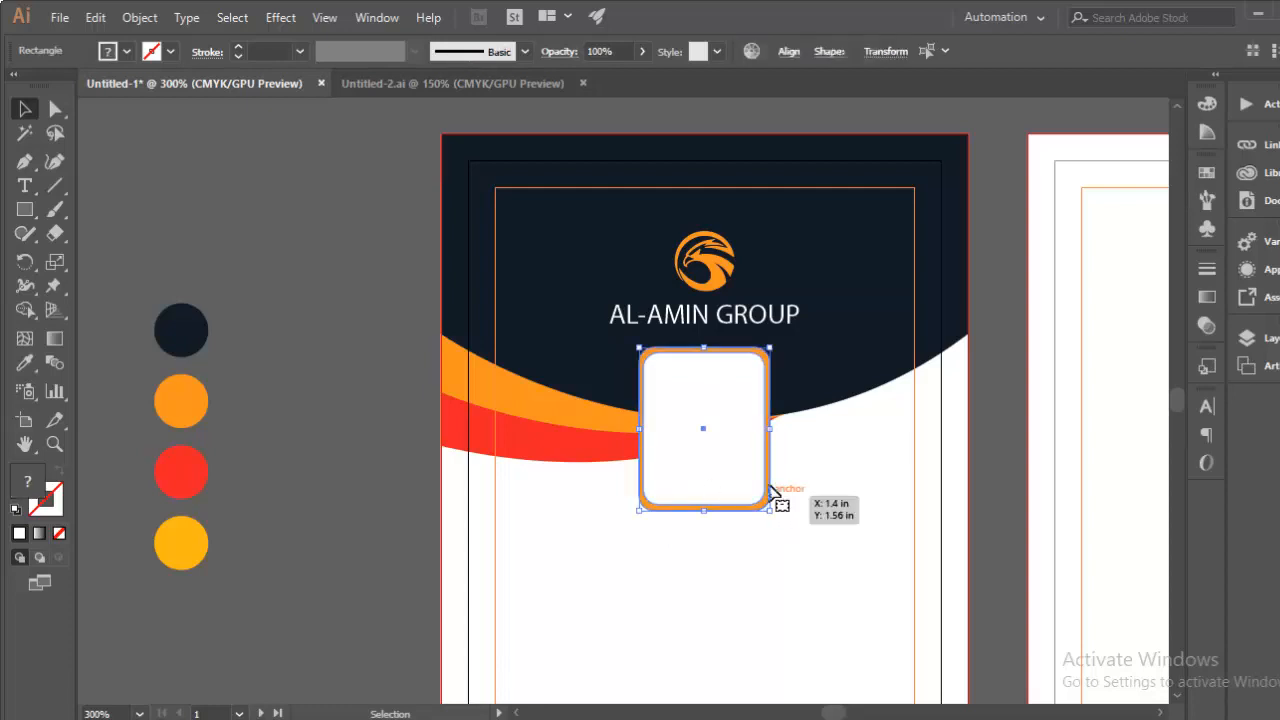
drag(771, 429, 778, 434)
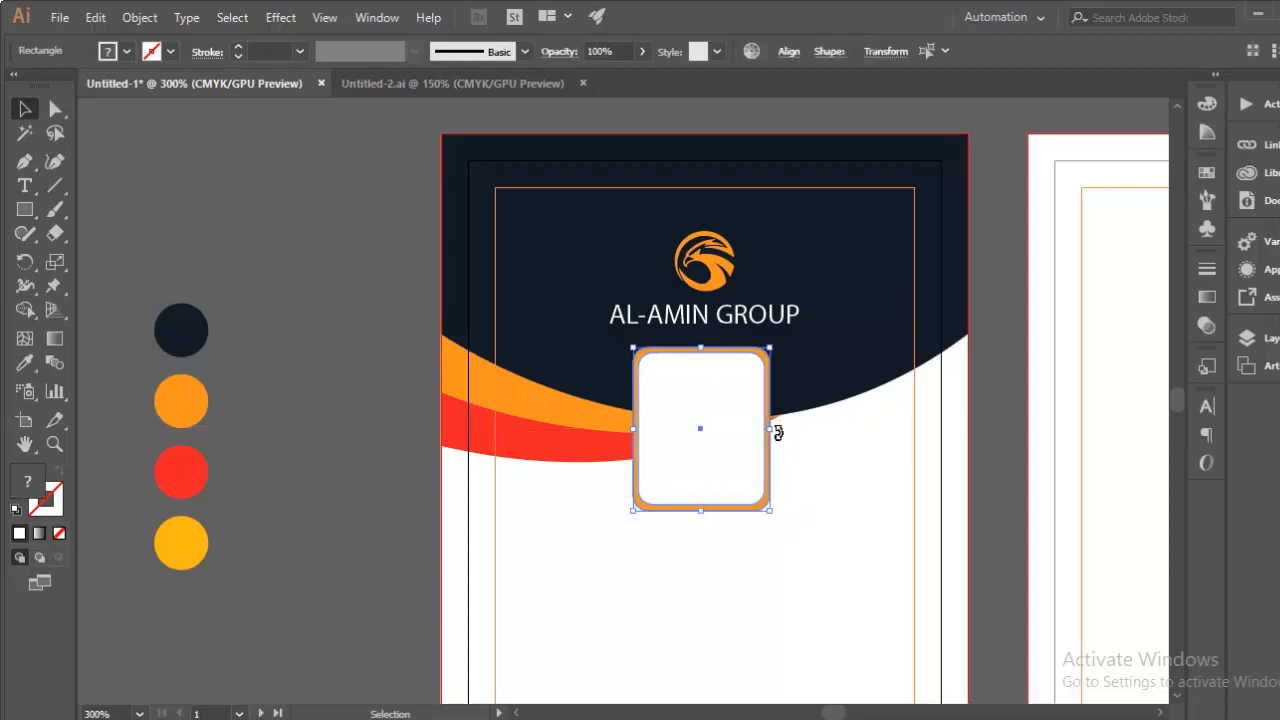
click(820, 503)
Step: Centre the white inner box horizontally inside the orange frame for an even border
drag(808, 485, 757, 483)
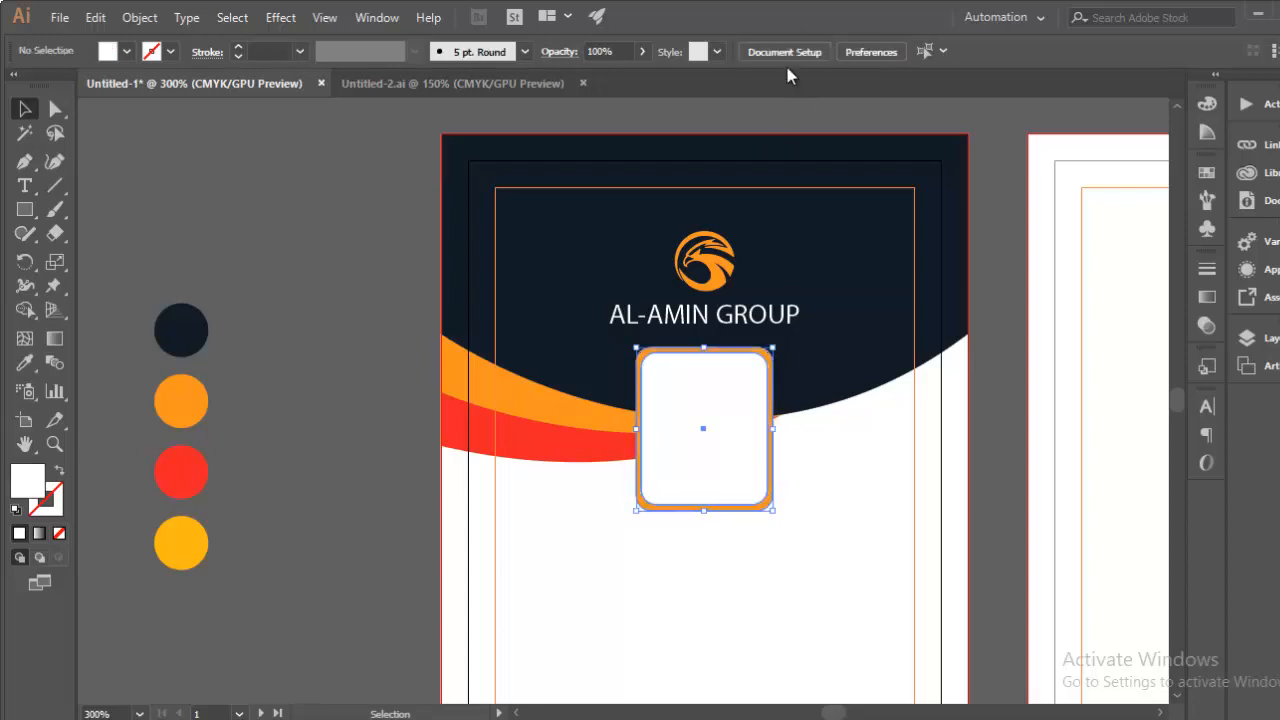
click(737, 517)
click(789, 53)
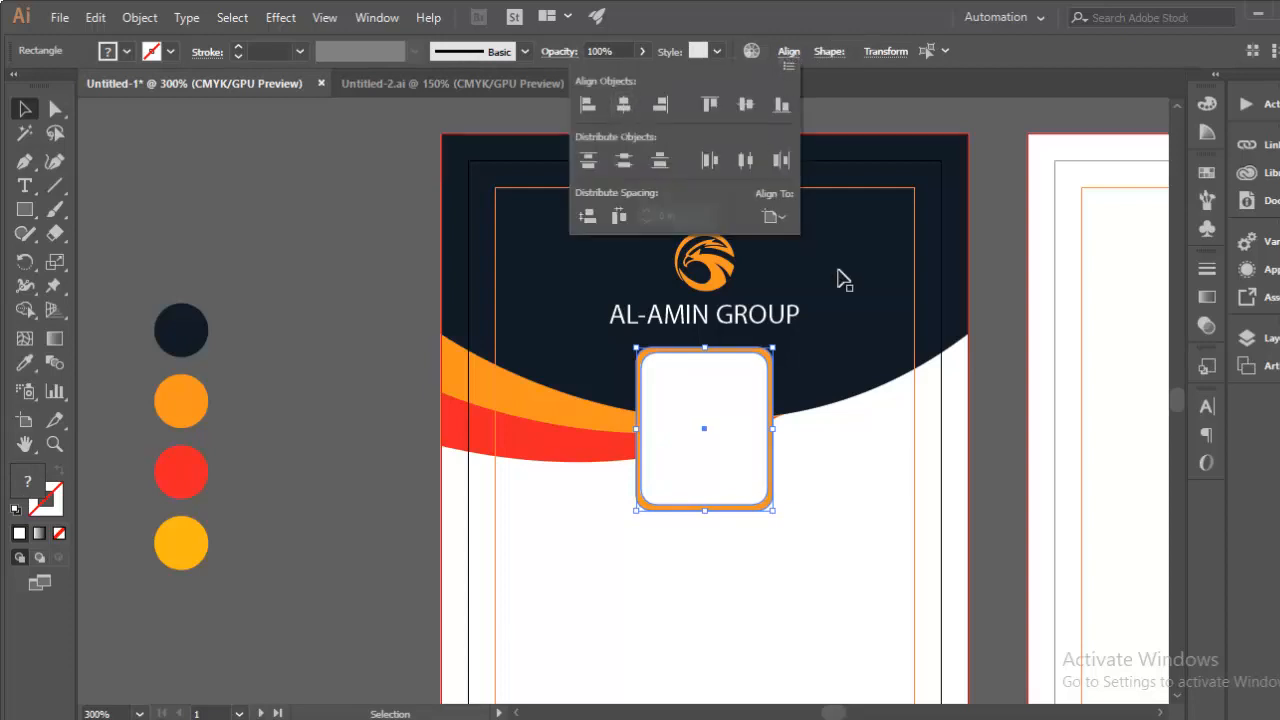
click(860, 502)
click(785, 522)
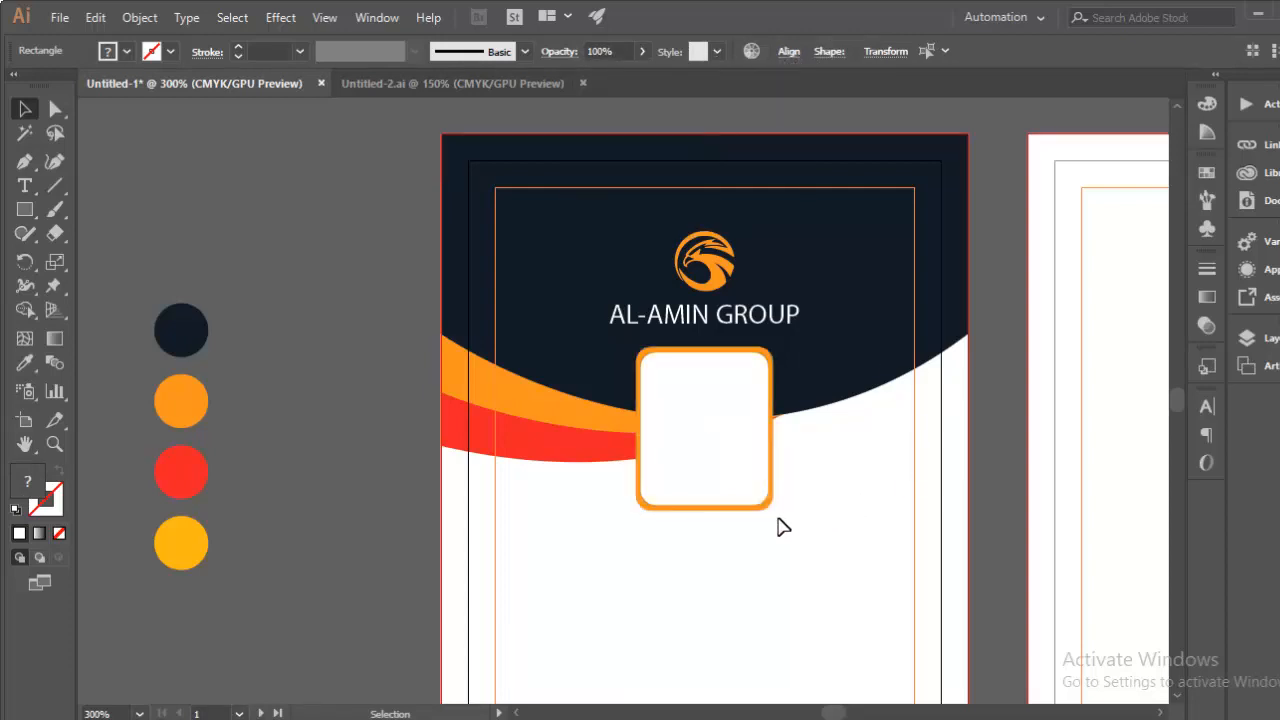
click(737, 443)
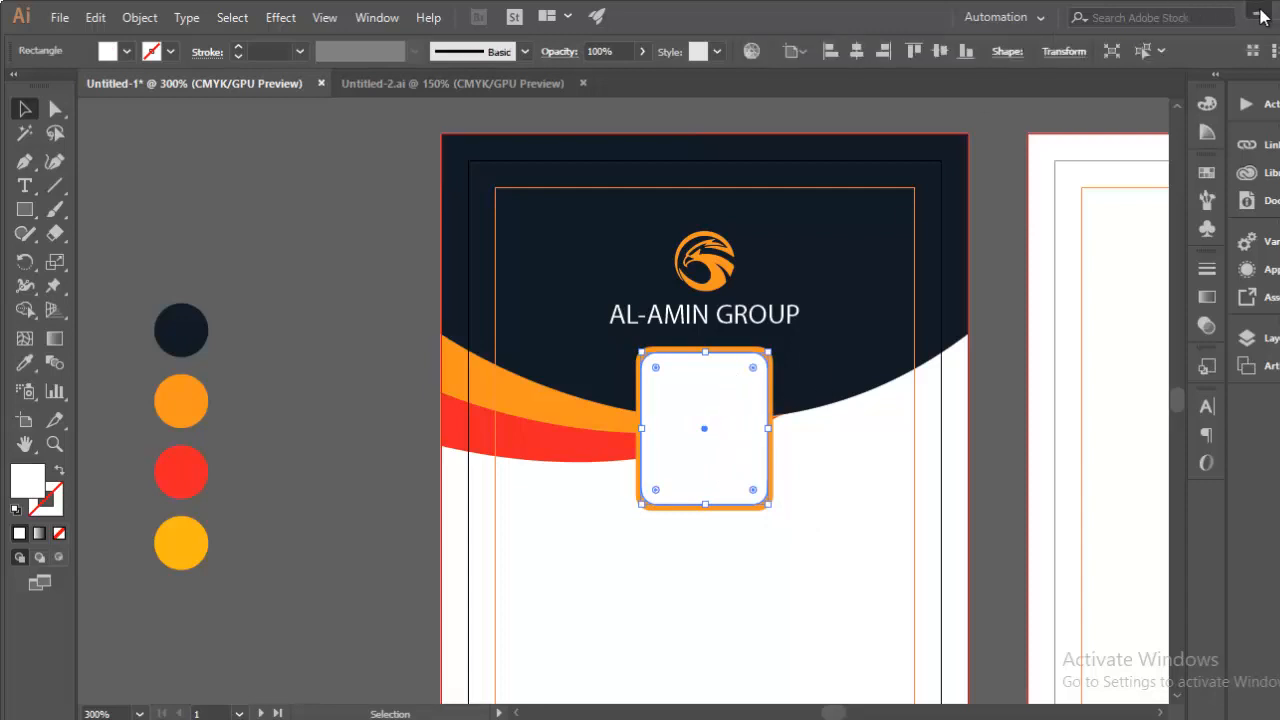
click(1258, 12)
Step: From the desktop, open the Update CV Format folder and drag Untitled-1 onto the Illustrator artboard
click(1243, 11)
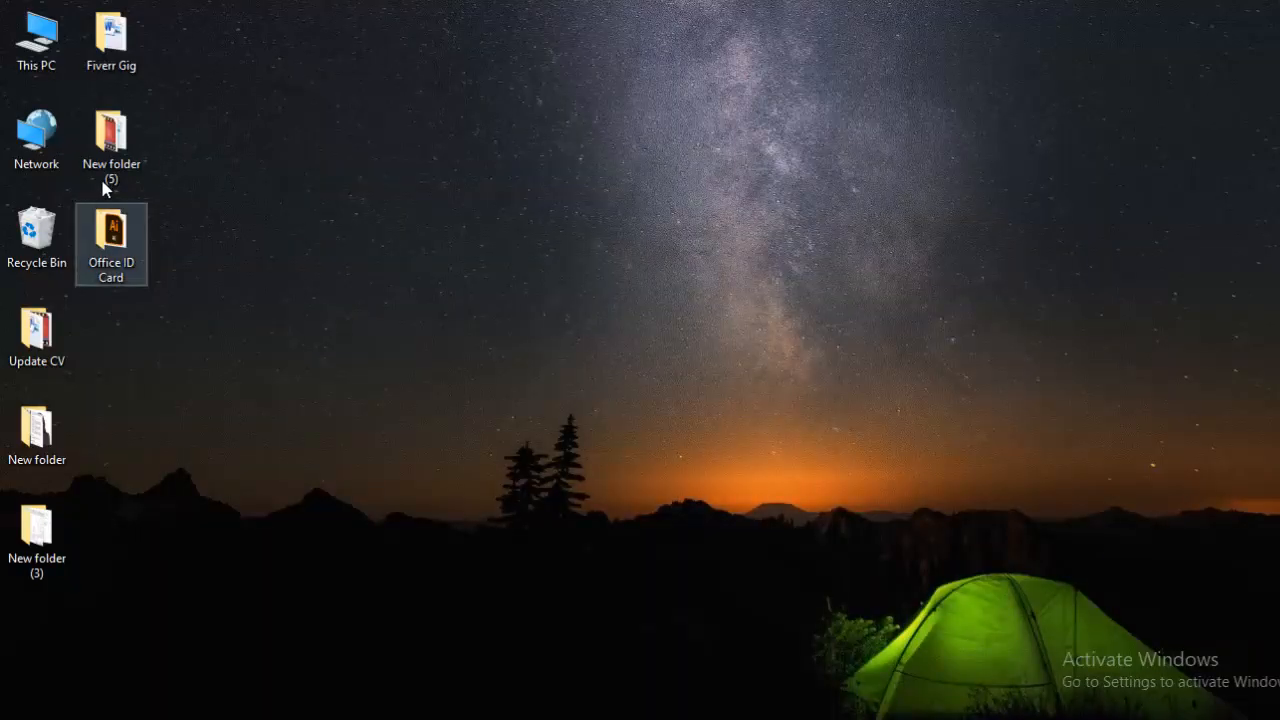
click(40, 430)
click(115, 135)
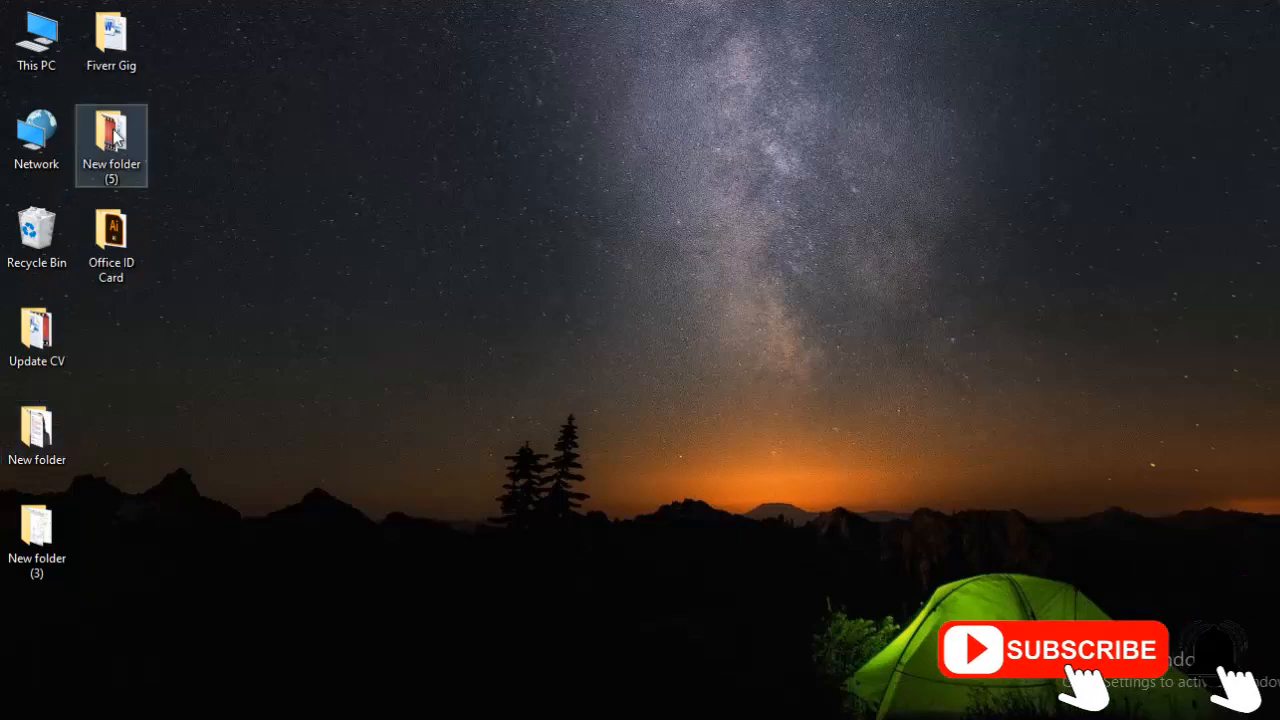
double_click(30, 46)
double_click(314, 222)
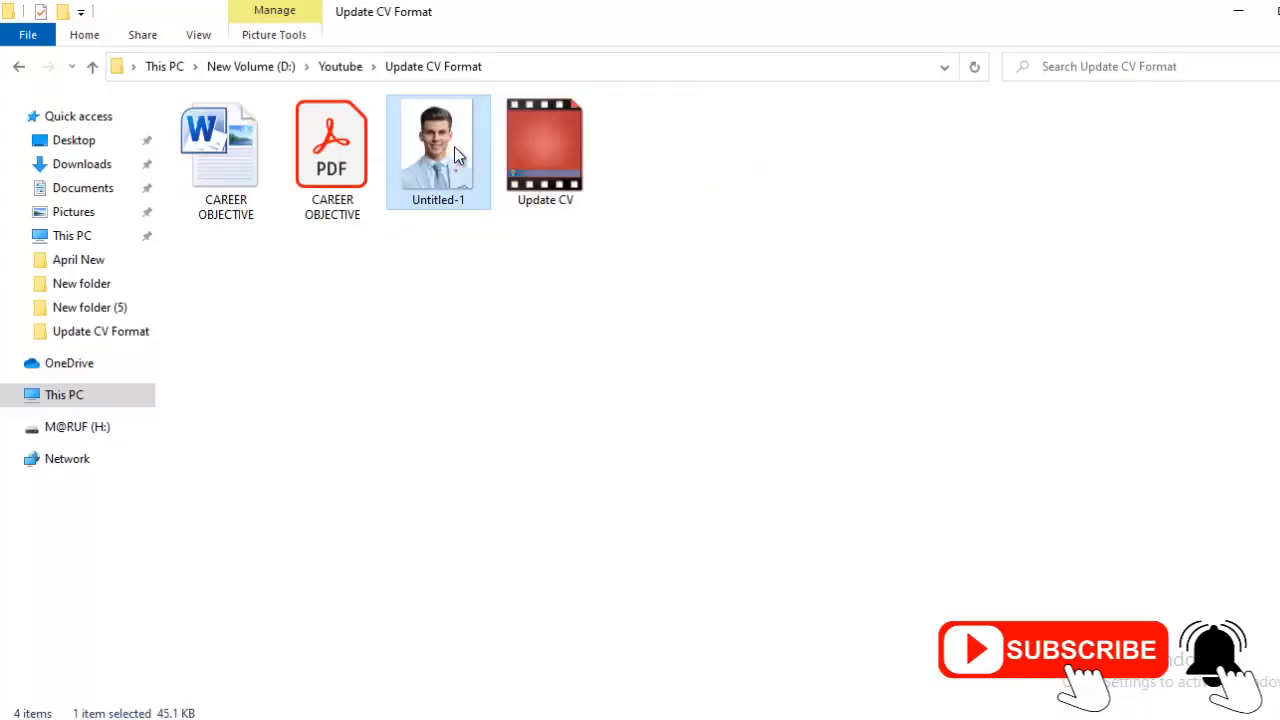
drag(457, 155, 357, 354)
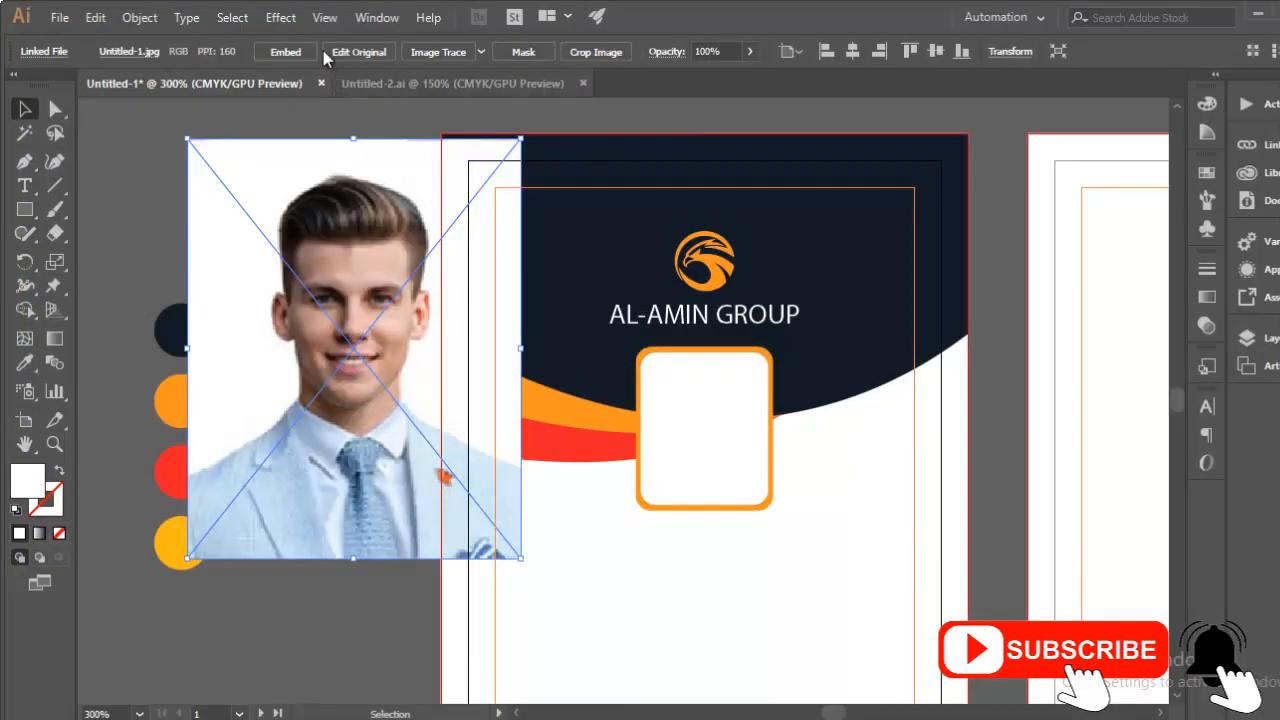
Step: Embed the placed photo, scale it down and fit it over the orange frame's white inner box
click(286, 51)
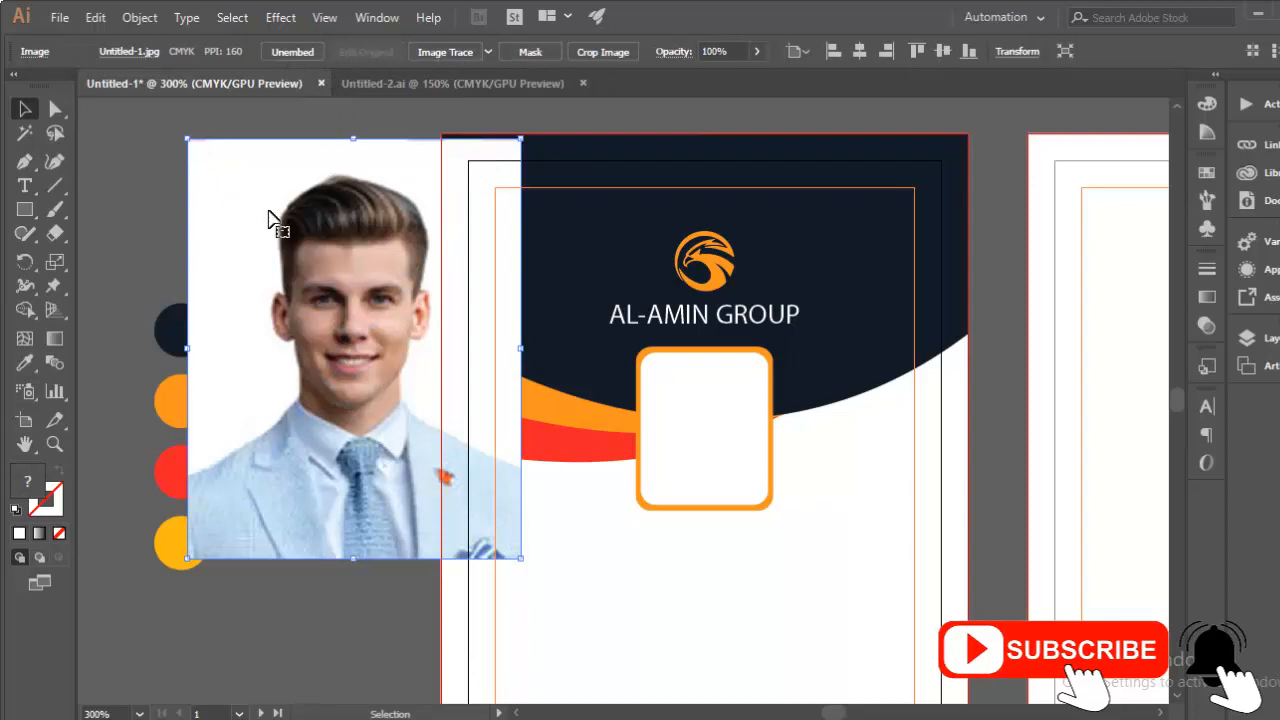
drag(178, 132, 266, 239)
drag(384, 340, 740, 470)
drag(811, 571, 762, 502)
key(ctrl+=)
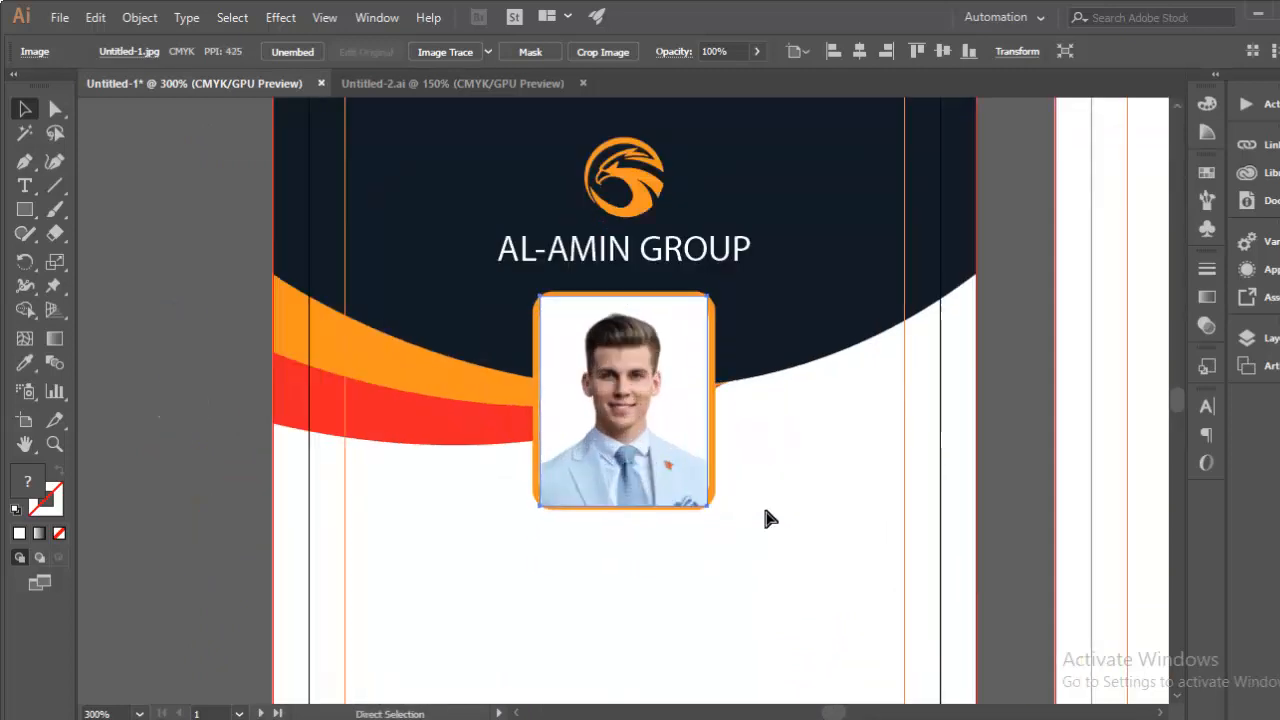
key(ctrl+=)
key(ctrl+=)
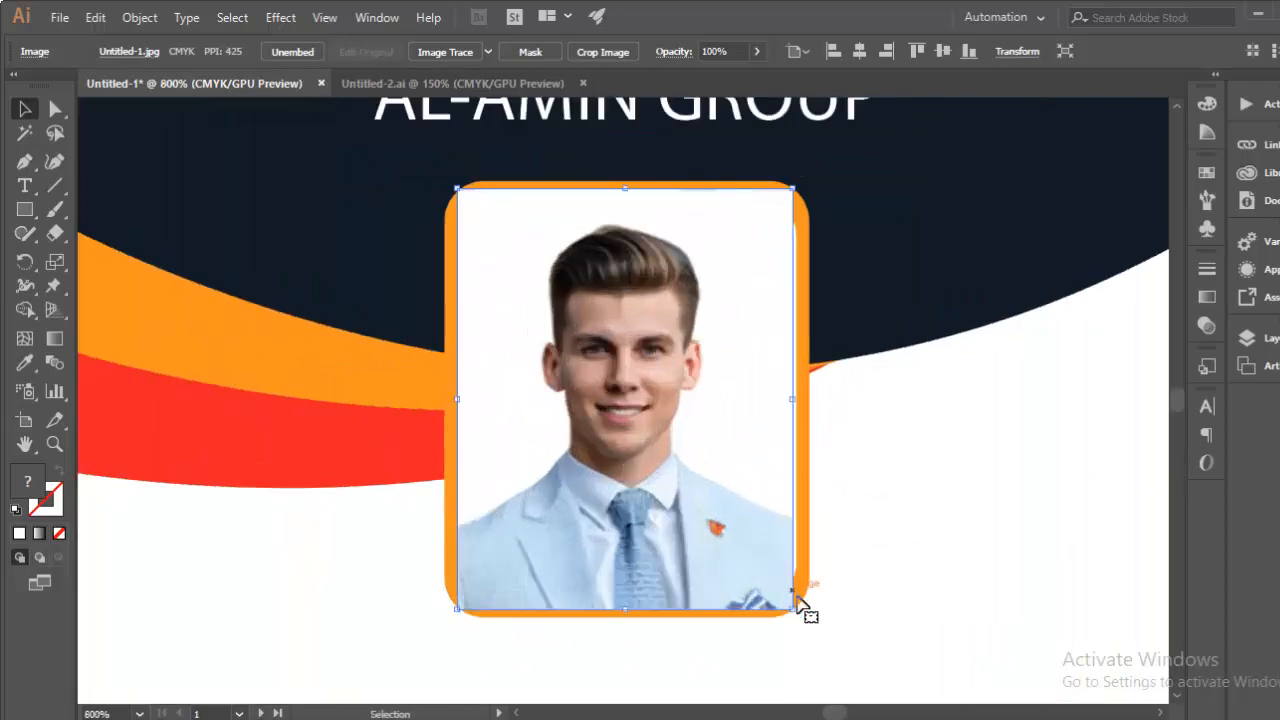
drag(795, 614, 800, 620)
drag(803, 623, 799, 617)
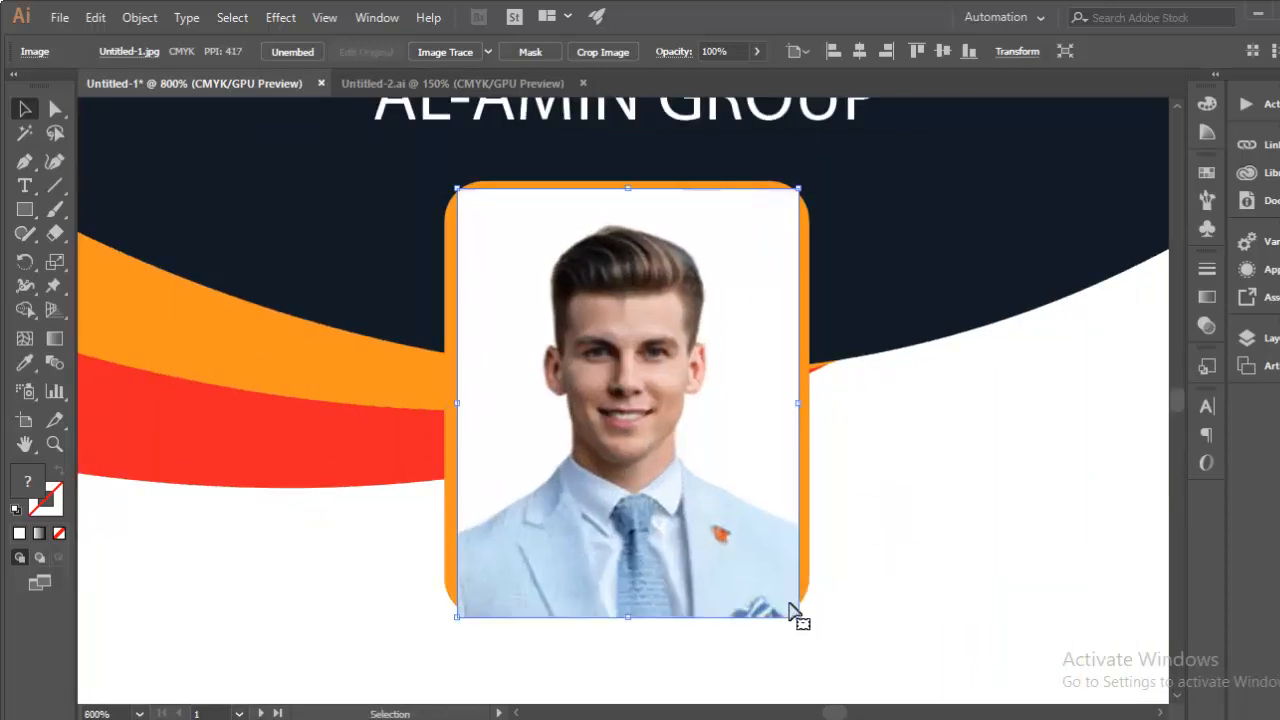
right_click(683, 481)
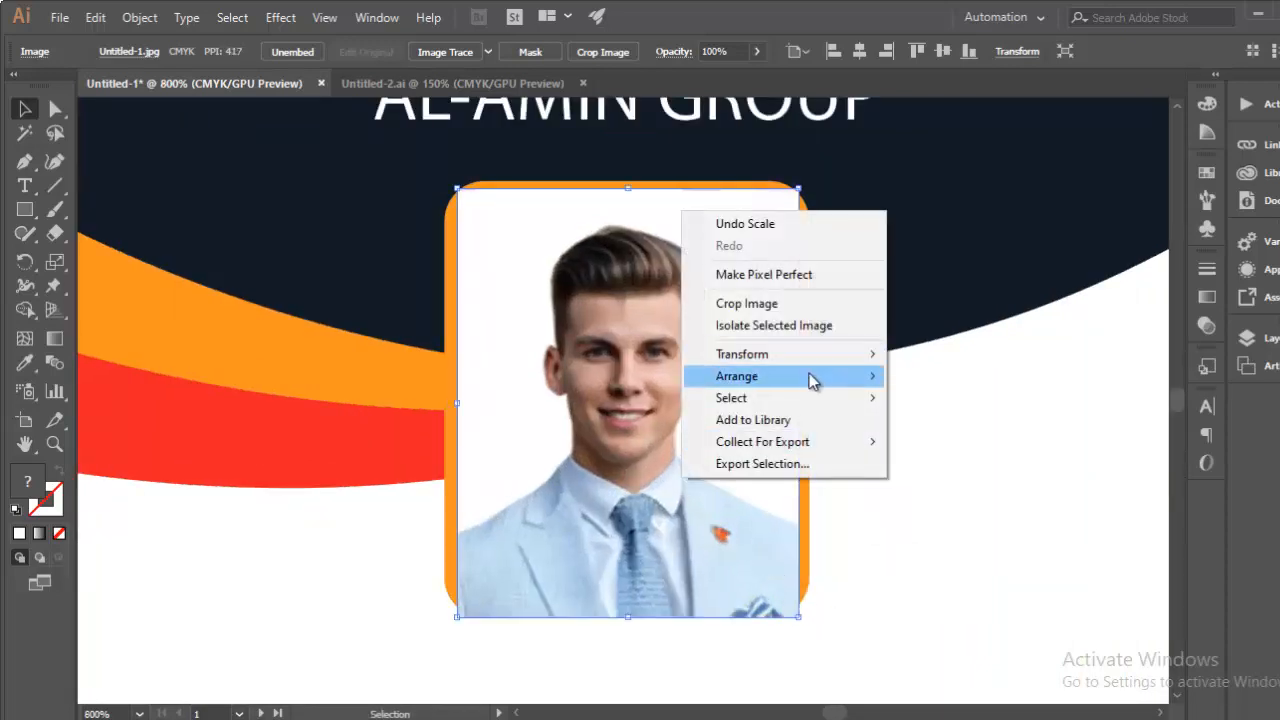
Step: Send the photo backward, then make a clipping mask with the white rounded frame
mouse_move(806, 386)
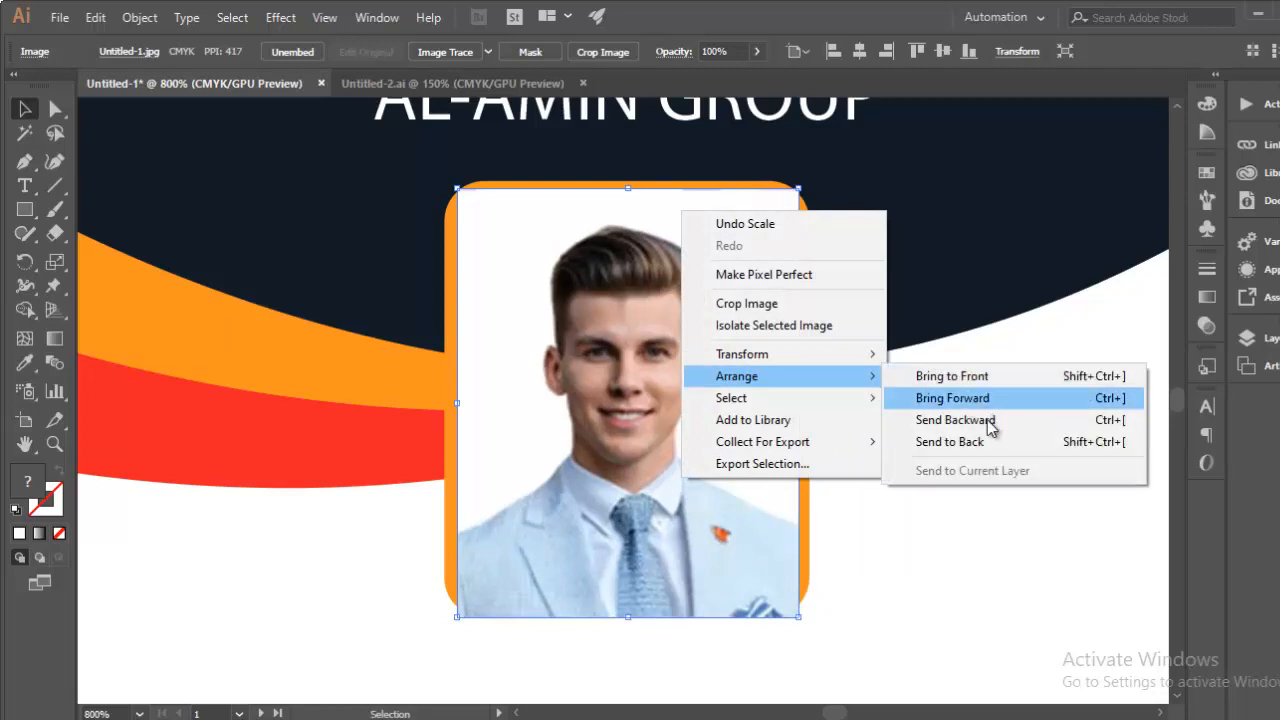
click(955, 420)
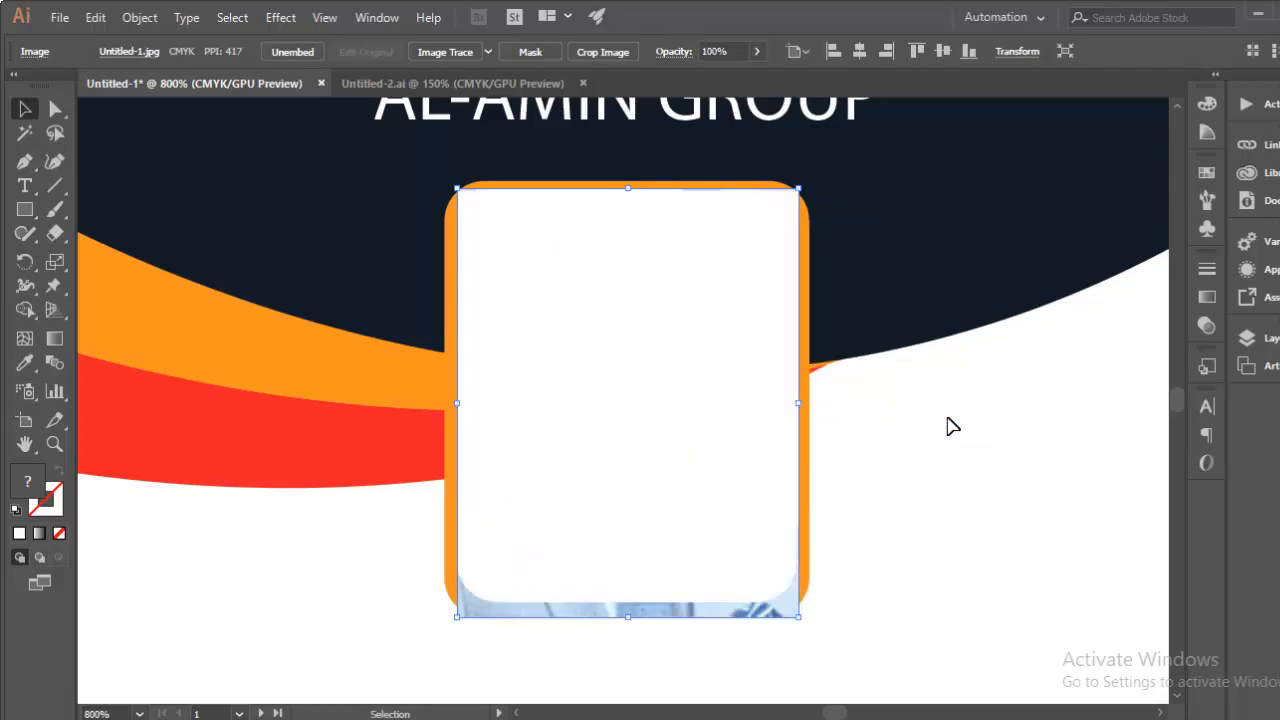
click(929, 529)
click(746, 515)
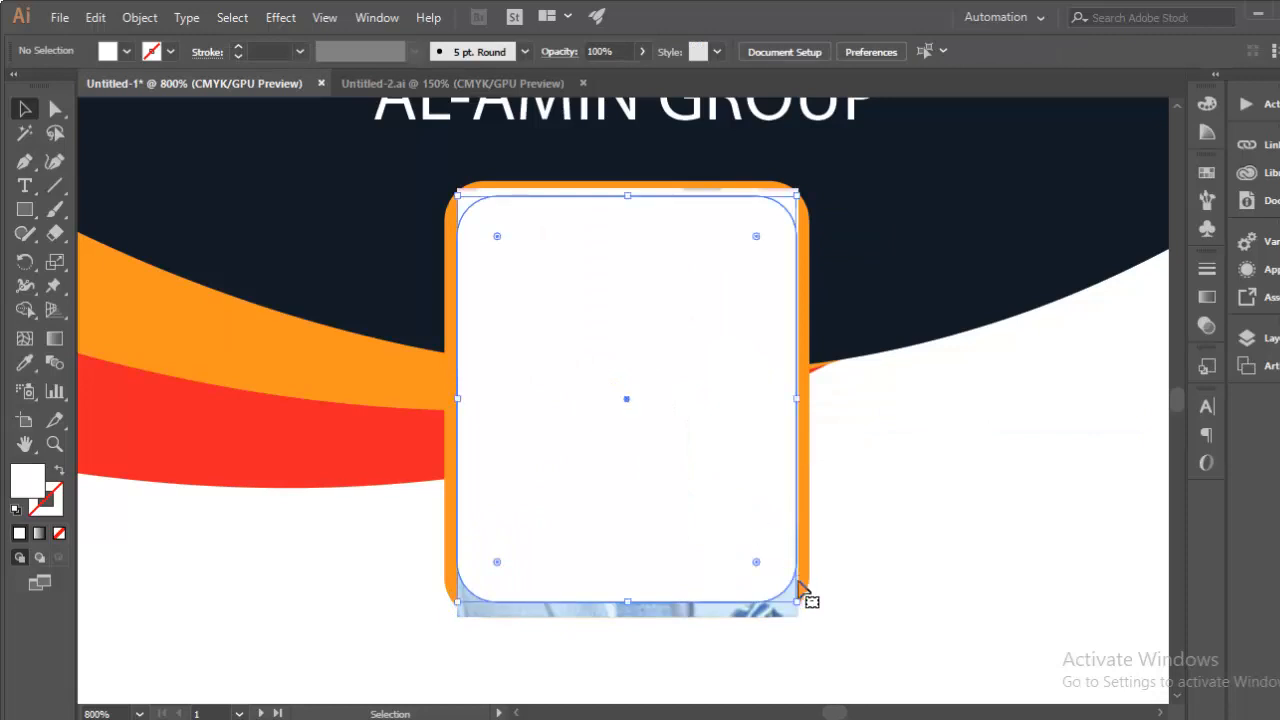
shift+click(749, 611)
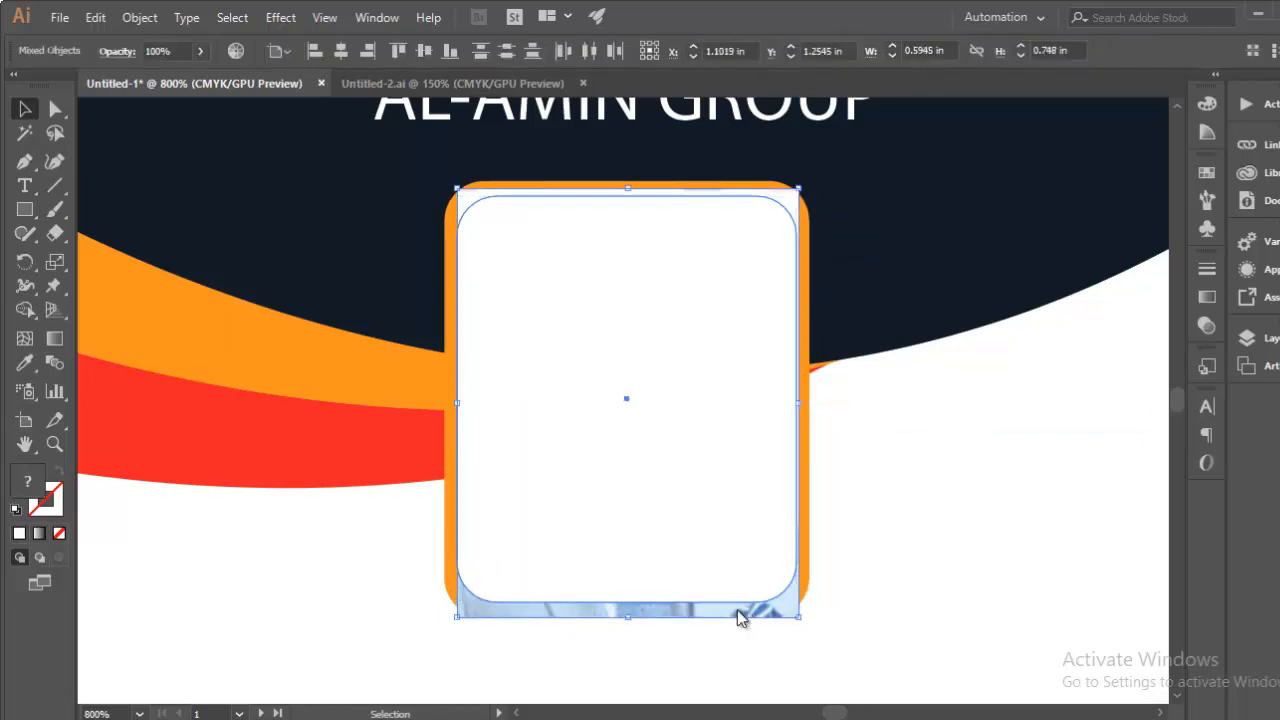
right_click(742, 612)
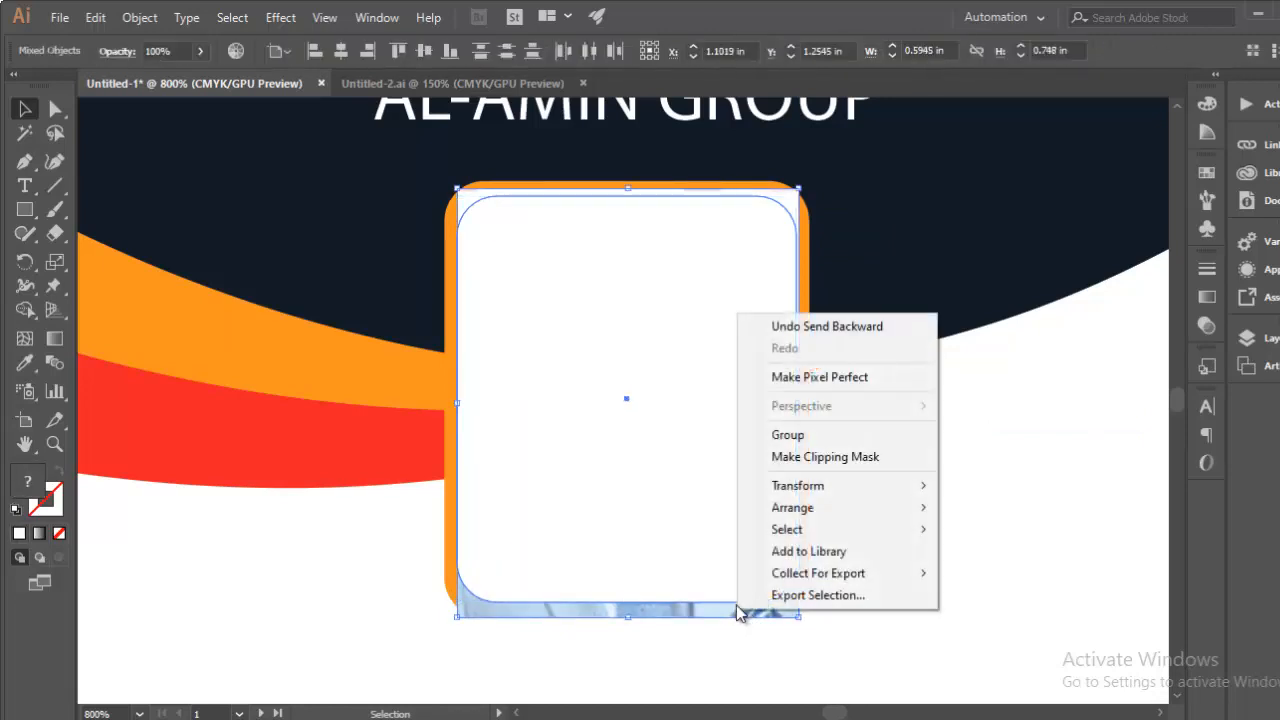
click(827, 457)
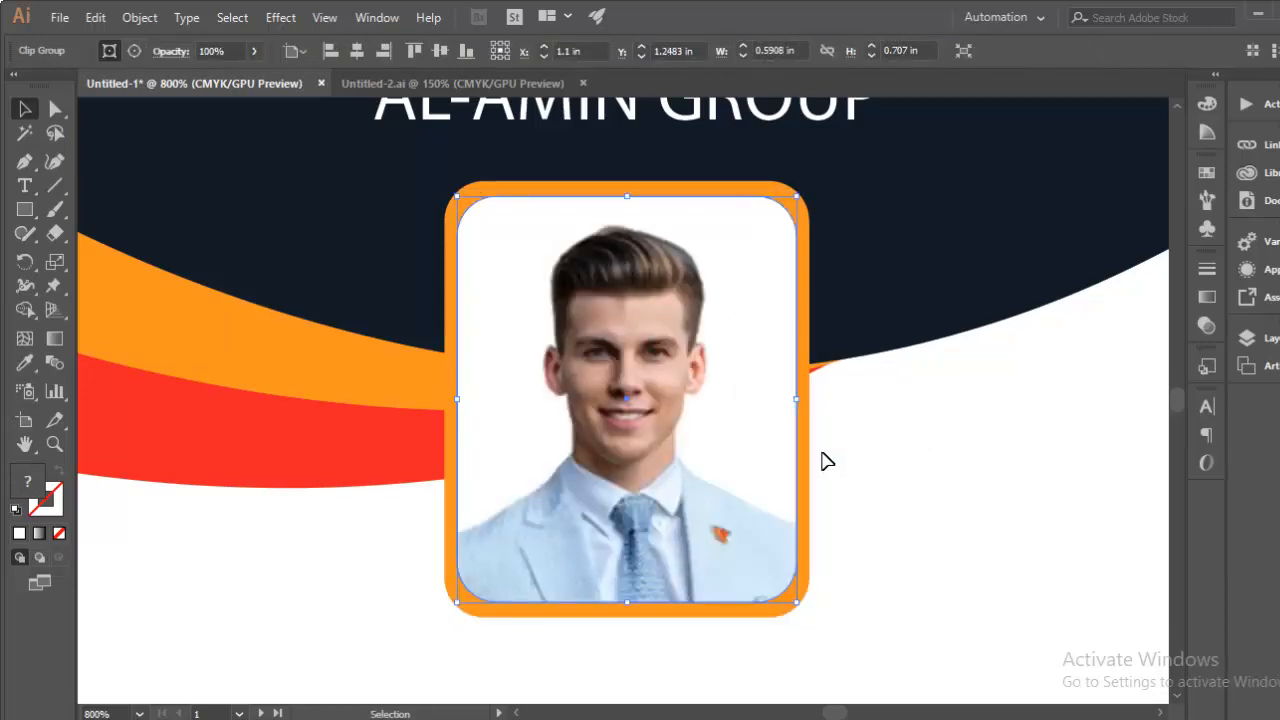
Step: Zoom out and reposition the view to see the whole card with the clipped photo
key(a)
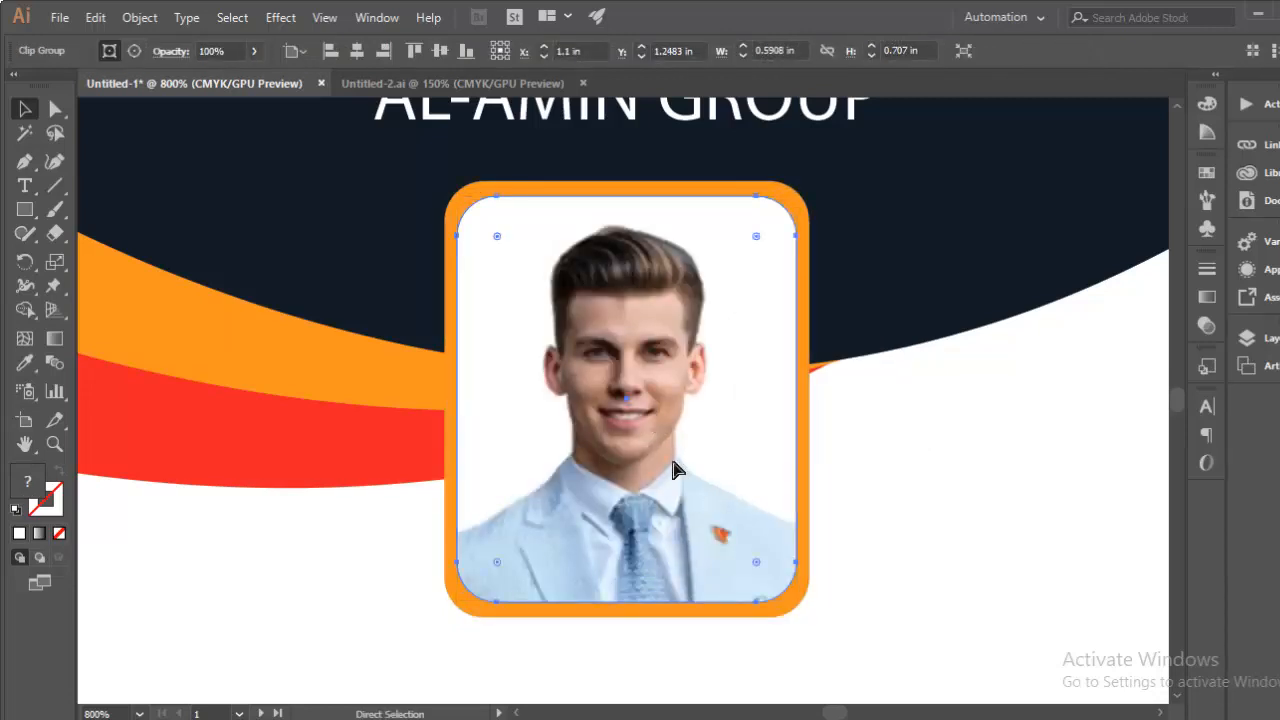
scroll(672, 470, down, 4)
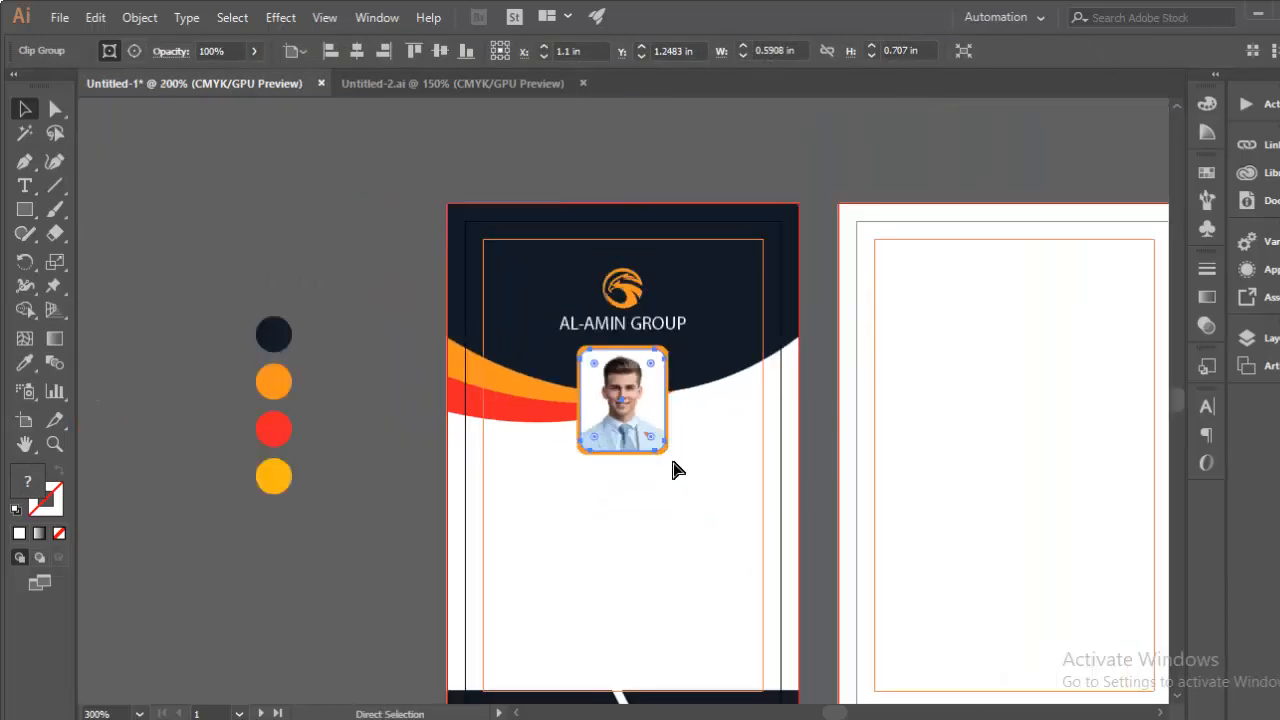
scroll(672, 470, up, 1)
key(ctrl+minus)
click(670, 510)
drag(670, 510, 691, 453)
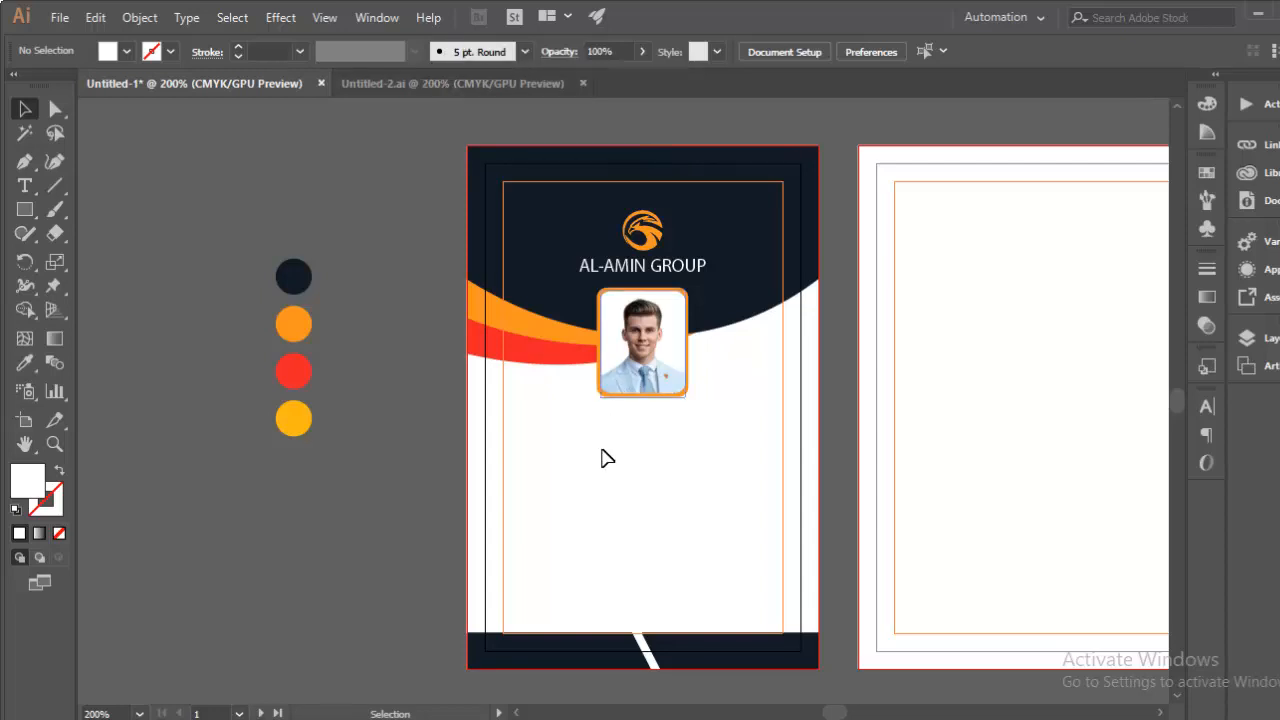
Step: Copy the name, position and details text block from Untitled-2.ai
click(476, 86)
key(ctrl+minus)
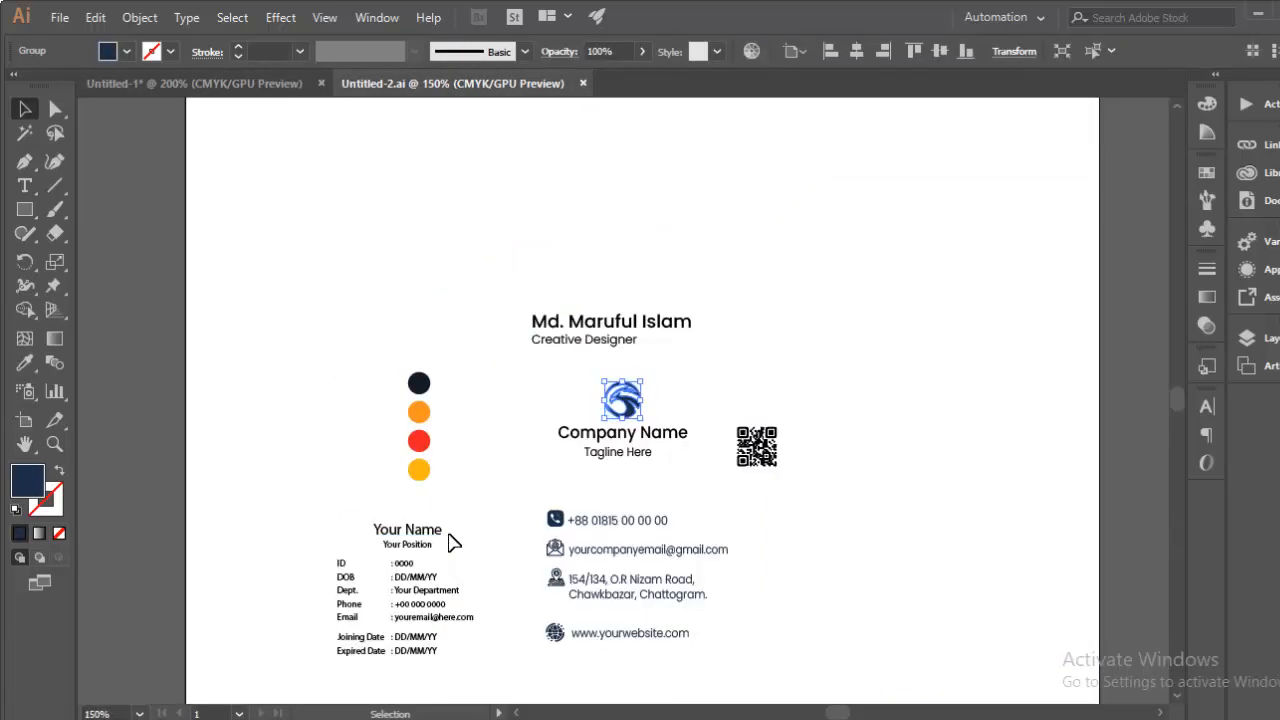
drag(309, 394, 480, 577)
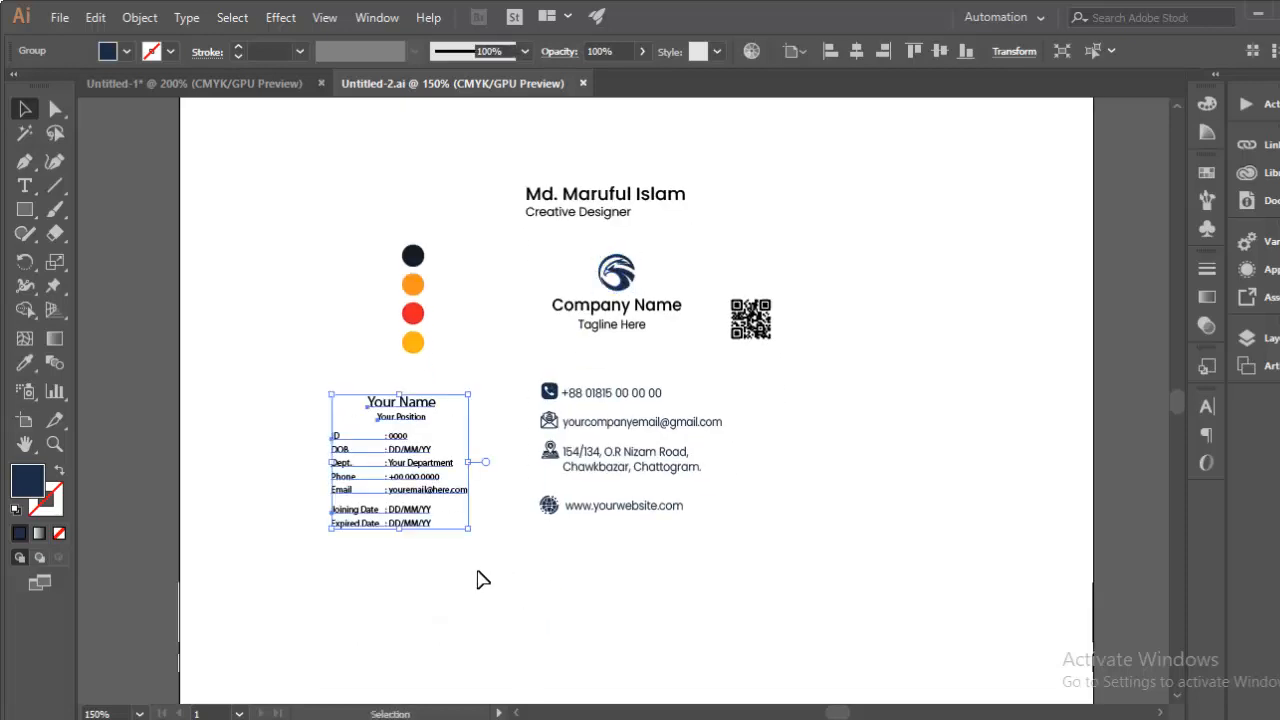
key(a)
key(ctrl+c)
Step: Paste the details block into the ID card and move it below the photo
click(191, 83)
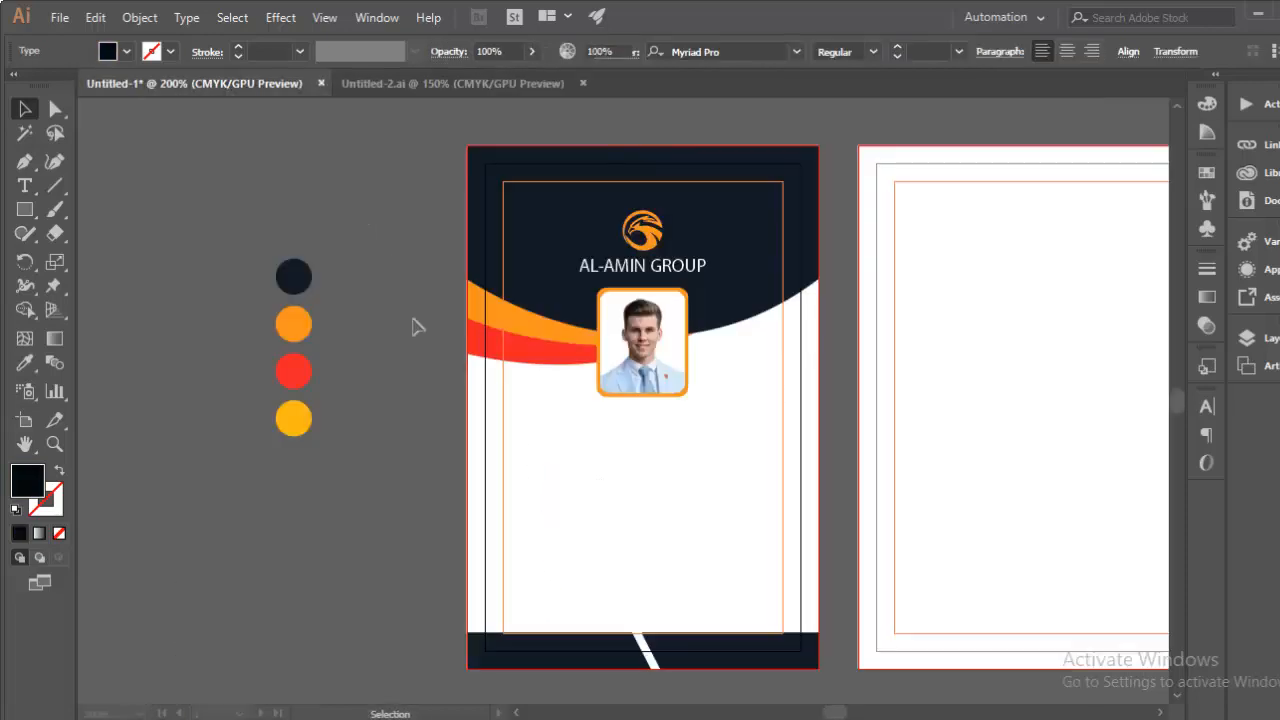
key(ctrl+v)
click(640, 480)
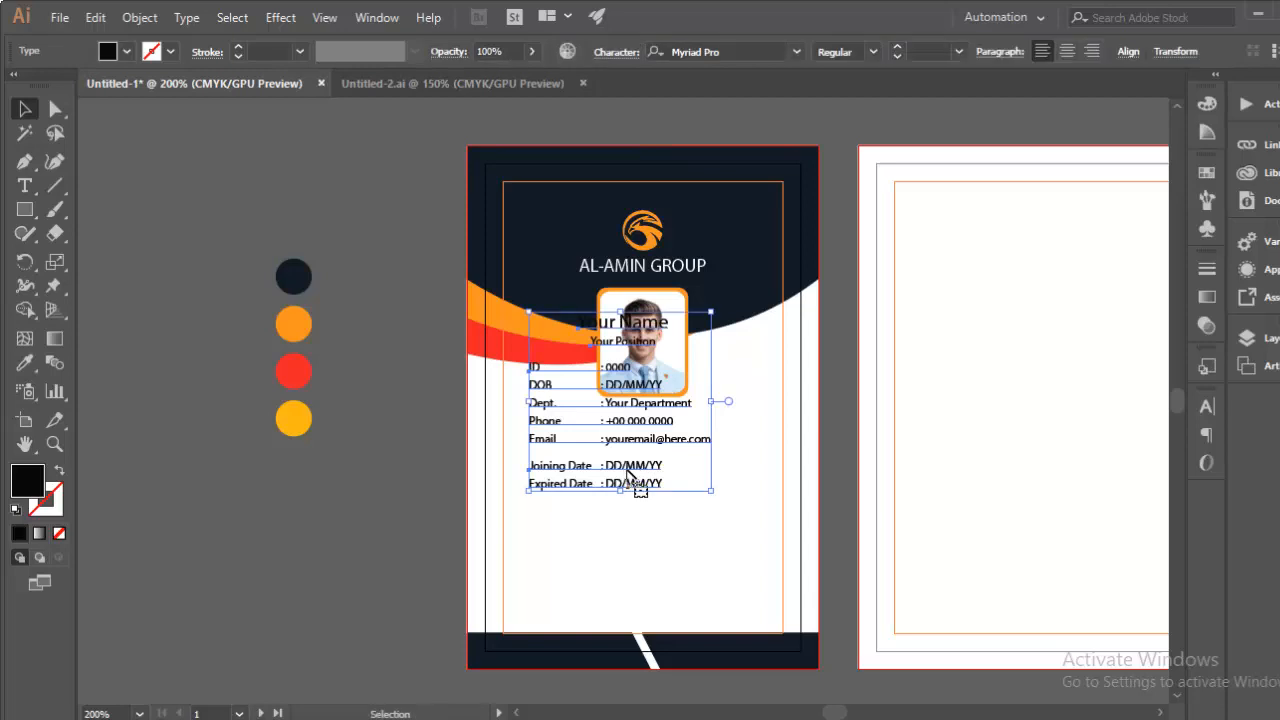
drag(649, 506, 655, 576)
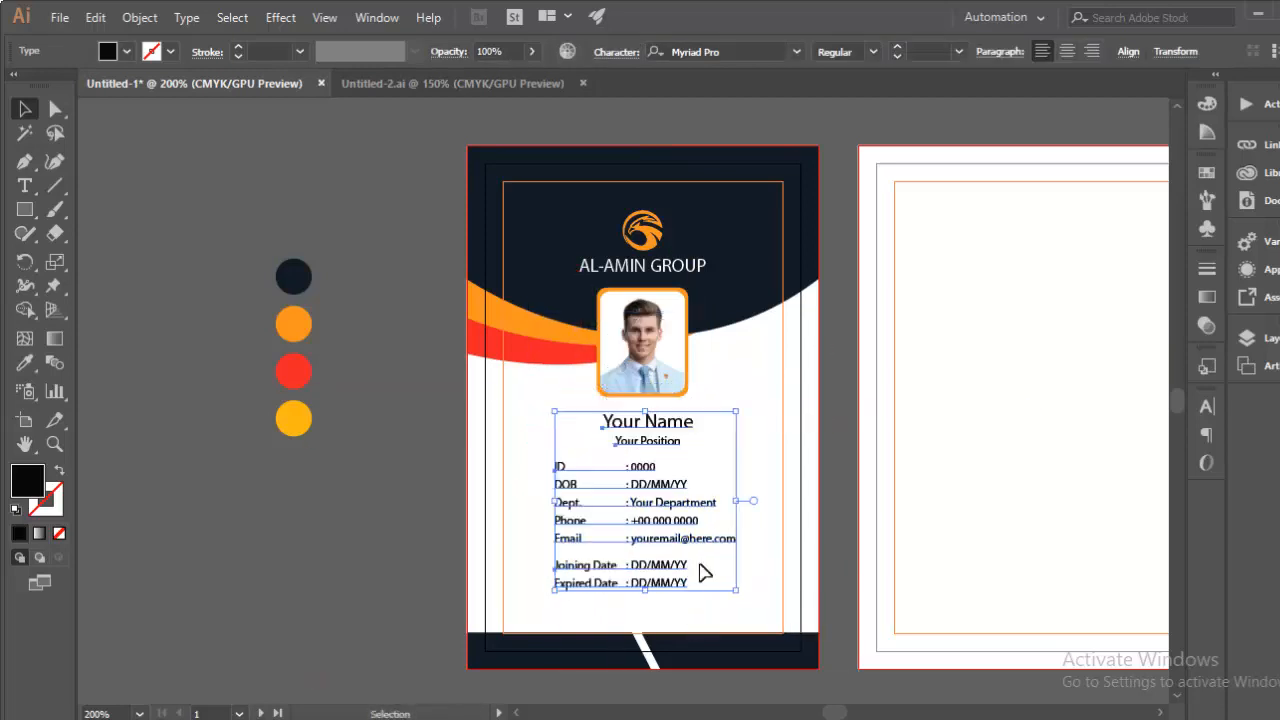
click(782, 426)
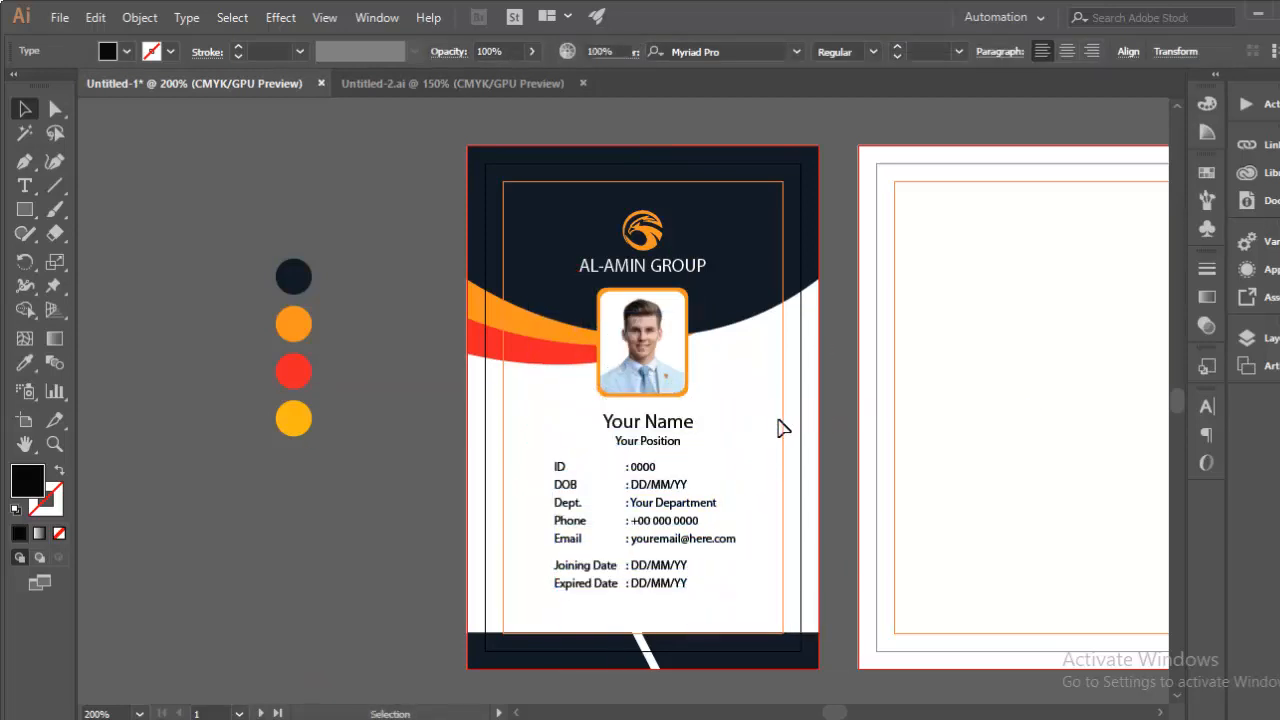
Step: Replace the gap after ID with a tab so its value aligns with the other rows
key(ctrl+plus)
key(ctrl+plus)
key(t)
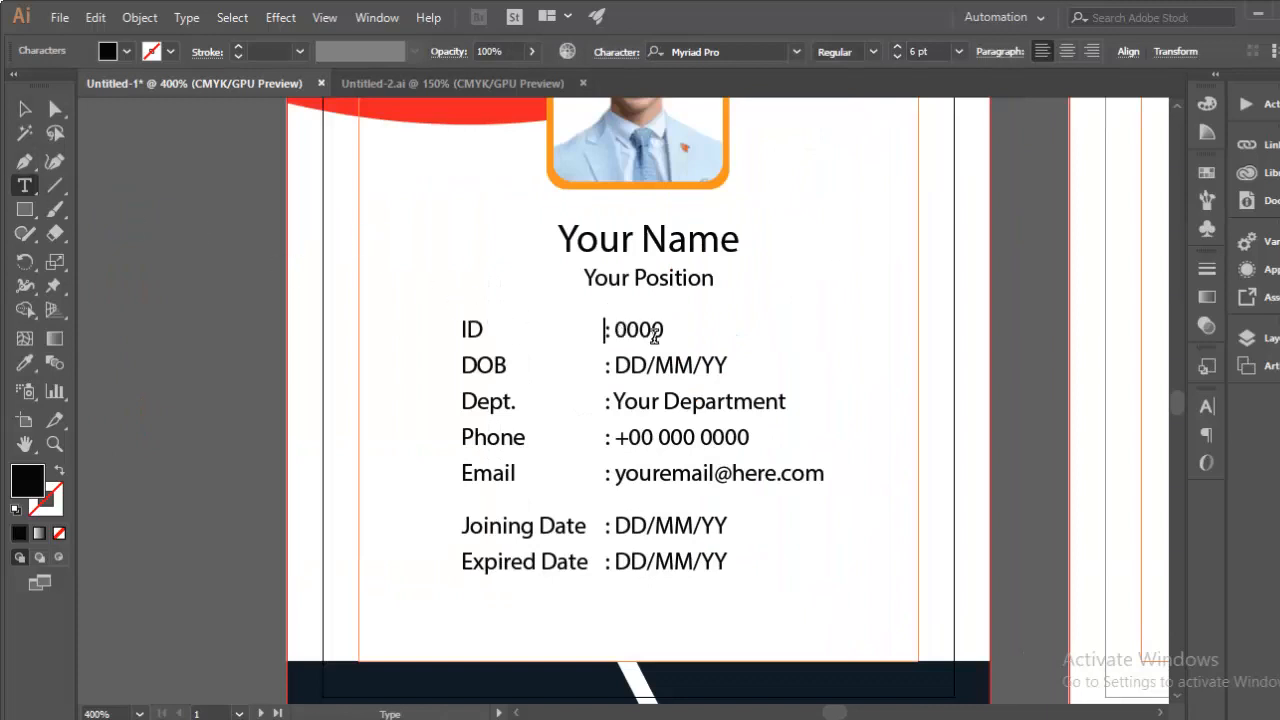
key(BackSpace)
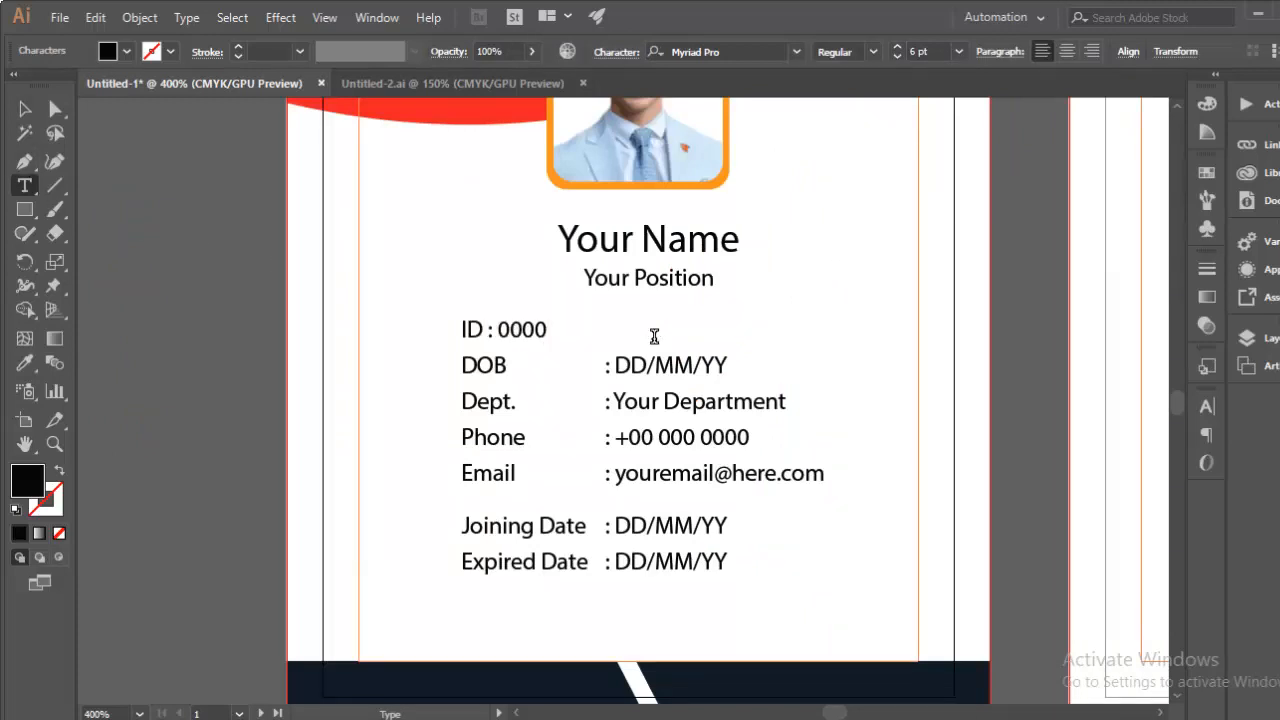
key(Tab)
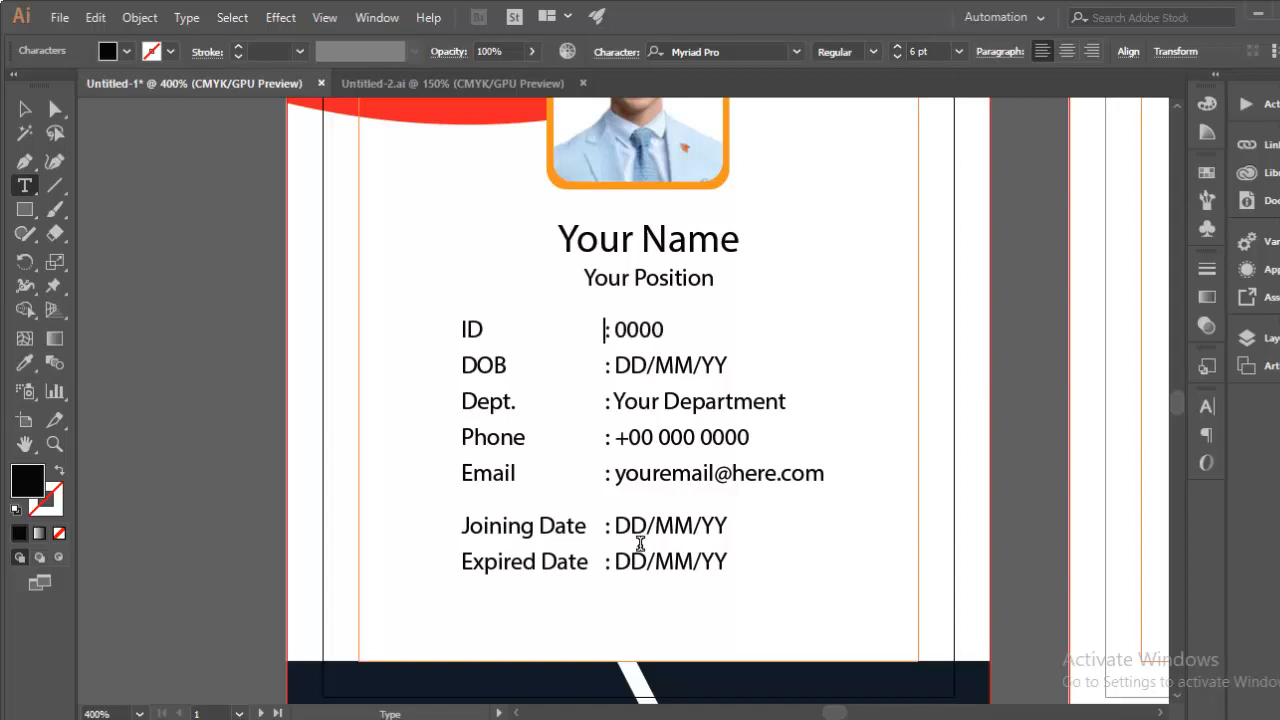
click(25, 109)
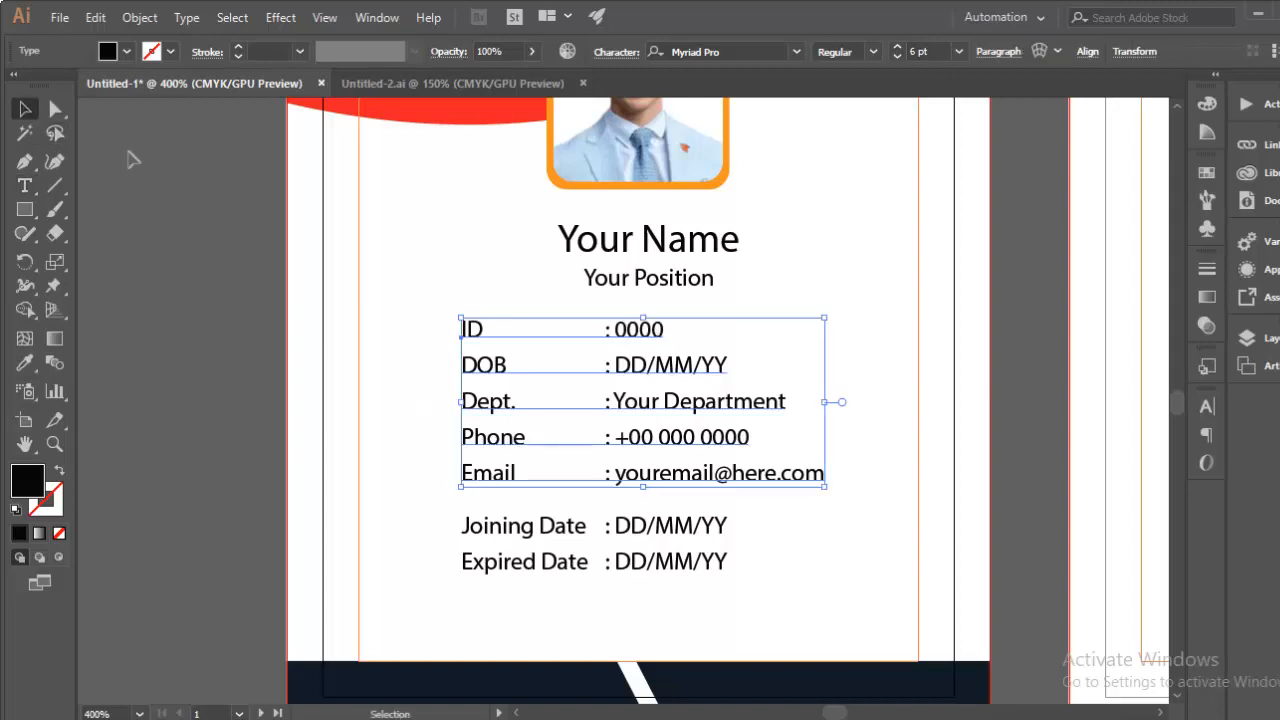
click(205, 266)
key(ctrl+minus)
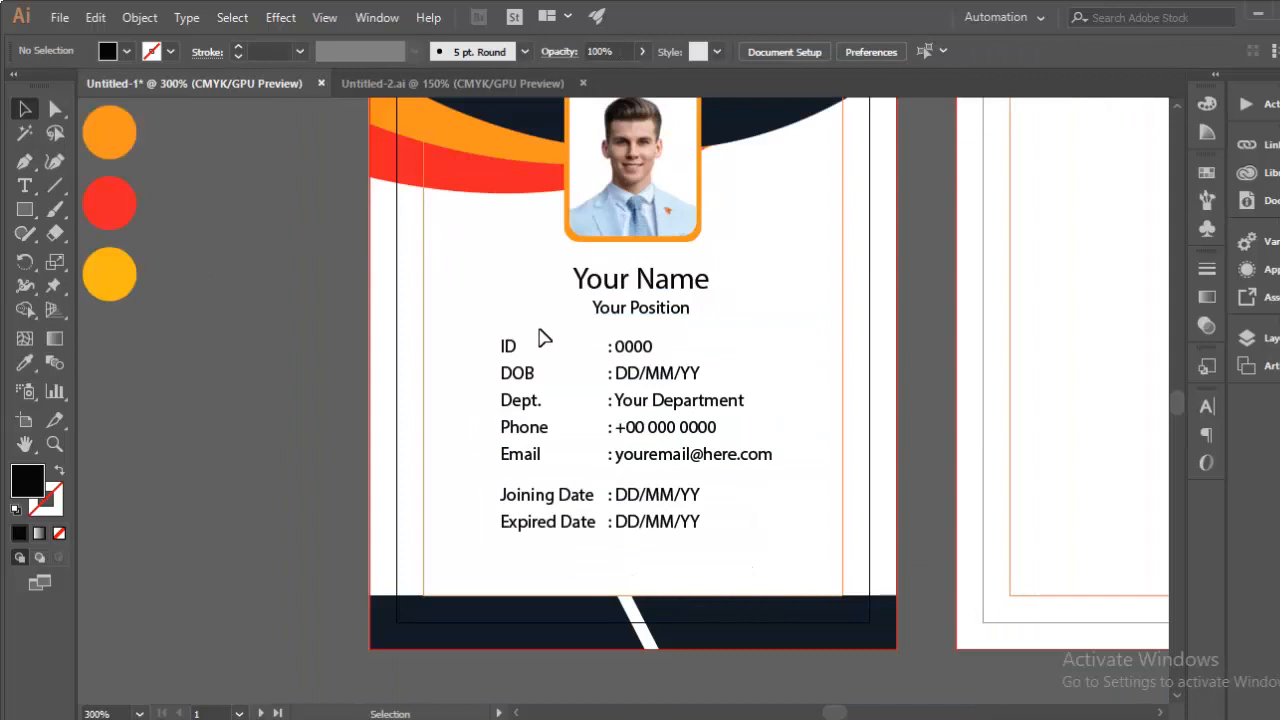
scroll(540, 338, up, 1)
Step: Replace 'Your Name' with the cardholder's full name and centre it horizontally
click(25, 185)
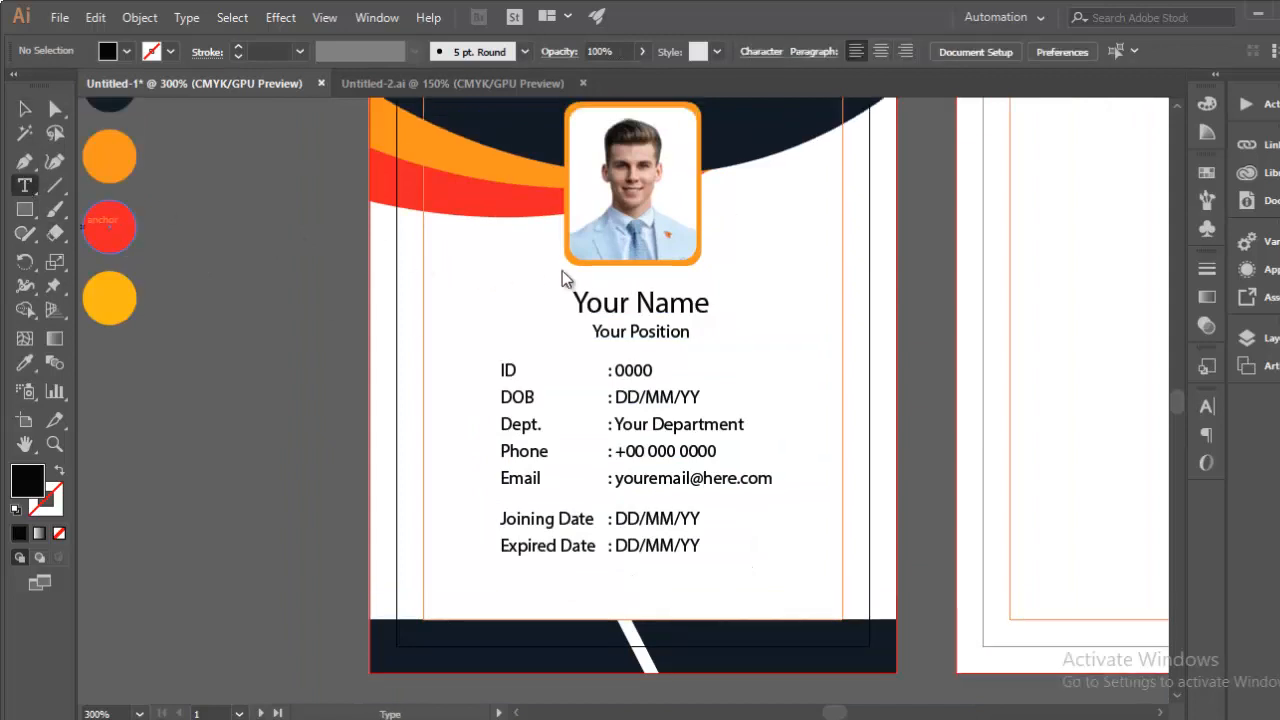
double_click(628, 300)
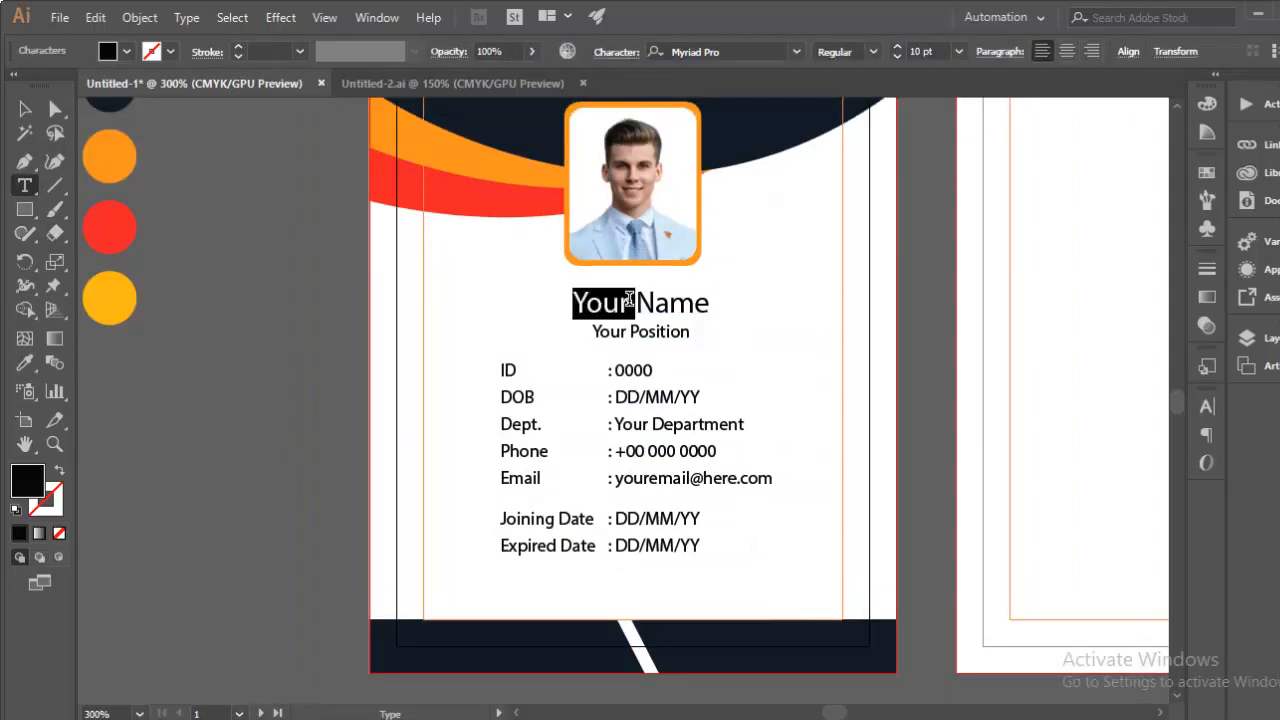
click(628, 300)
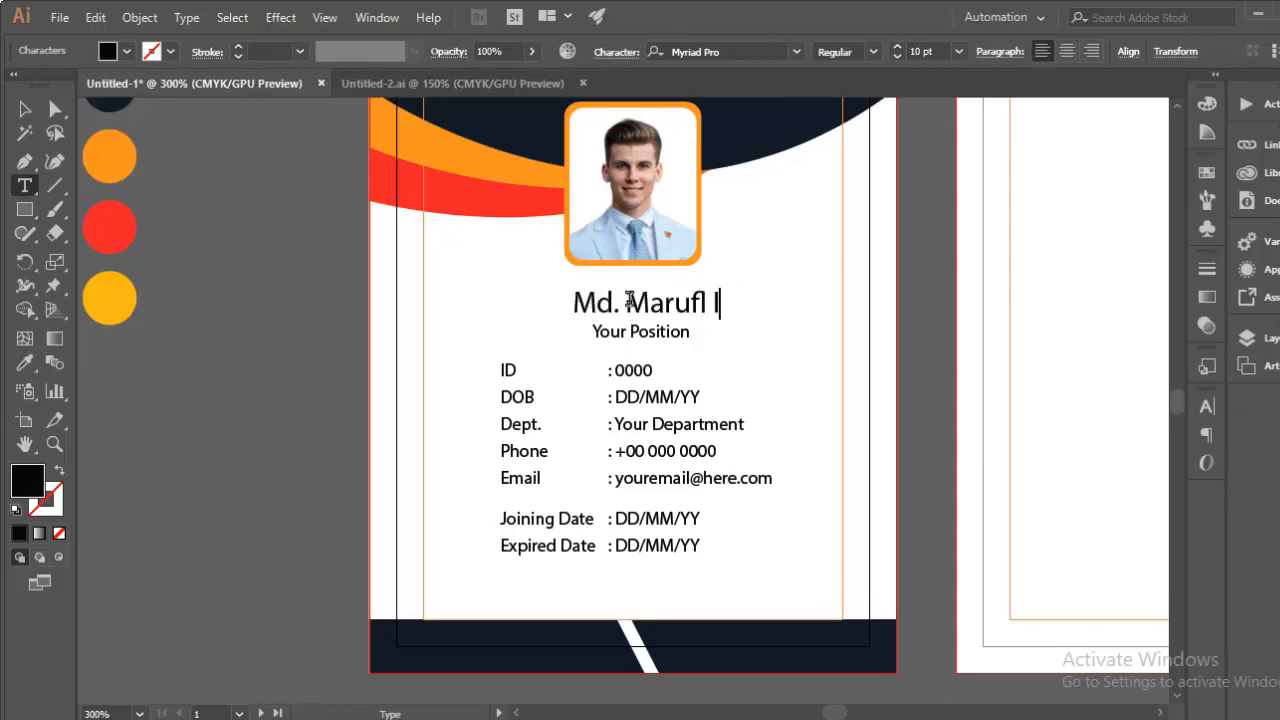
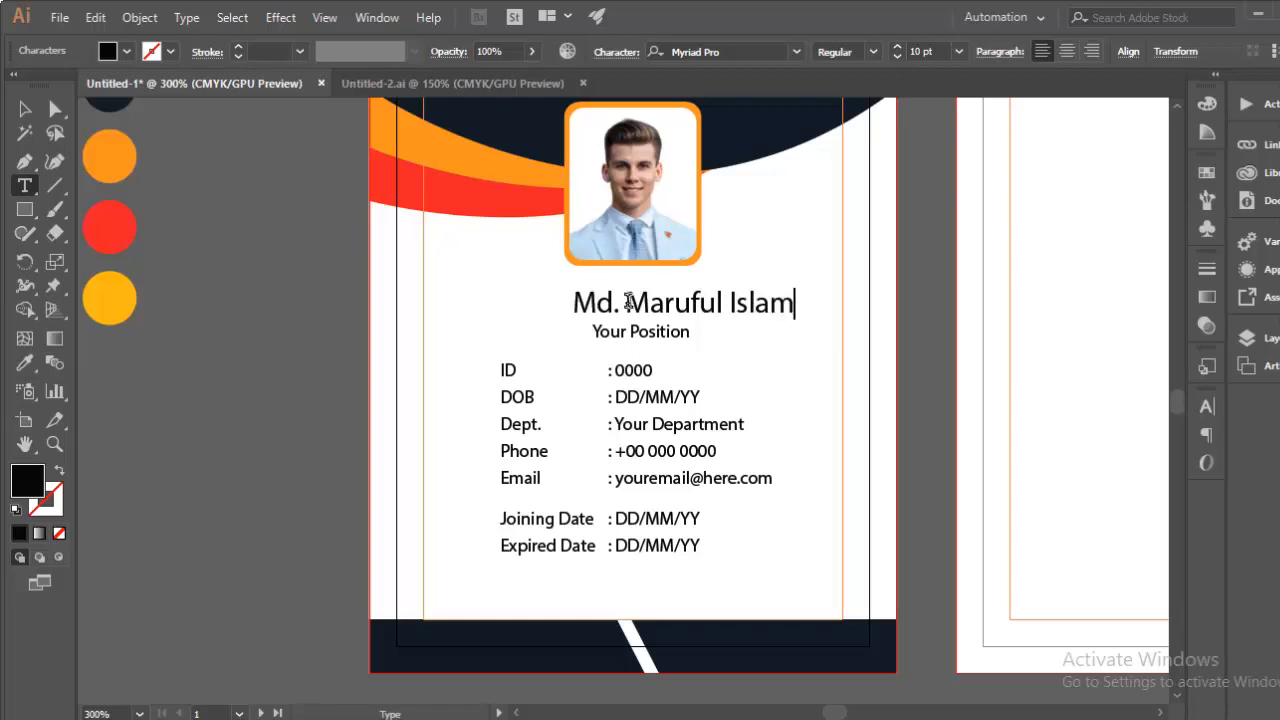
click(25, 109)
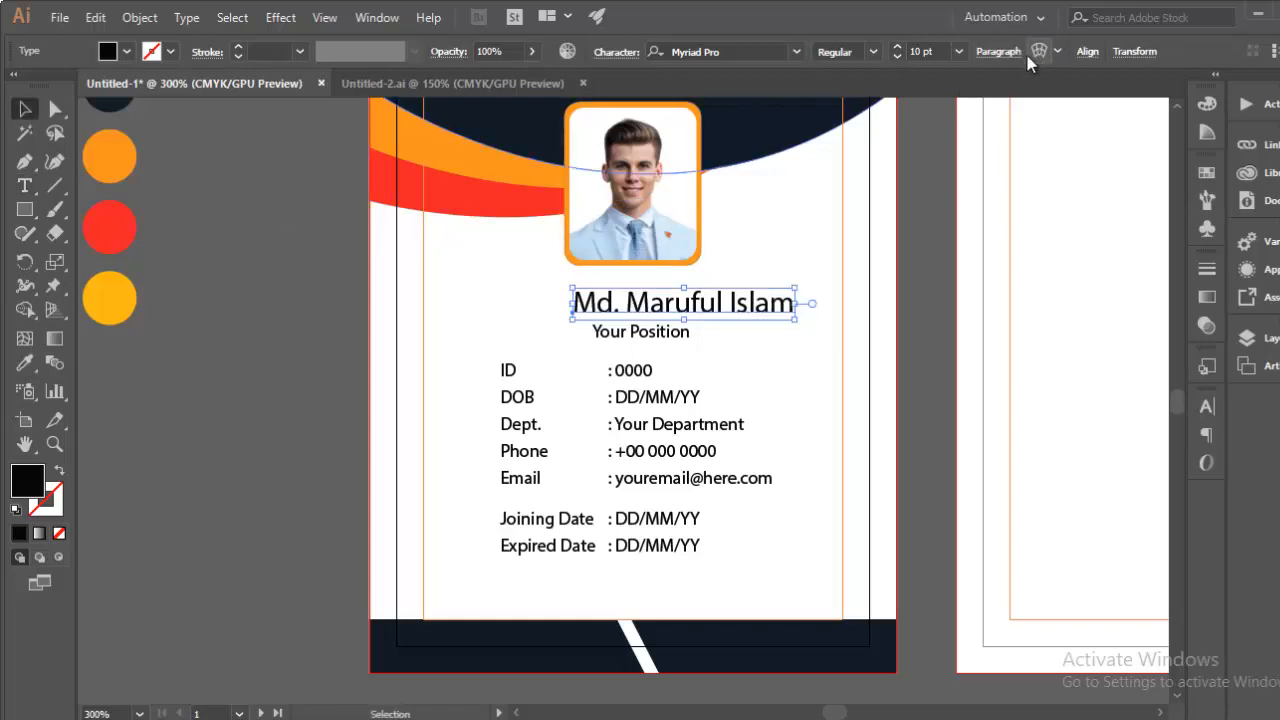
click(1092, 54)
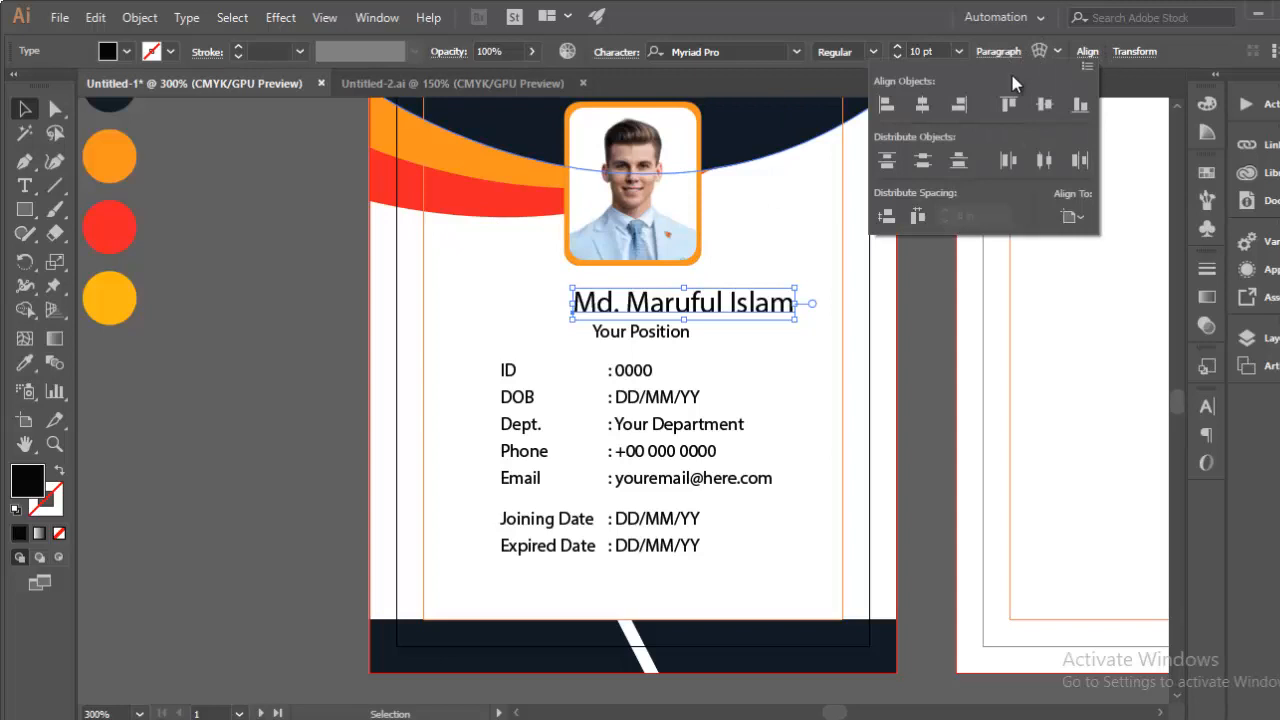
click(923, 104)
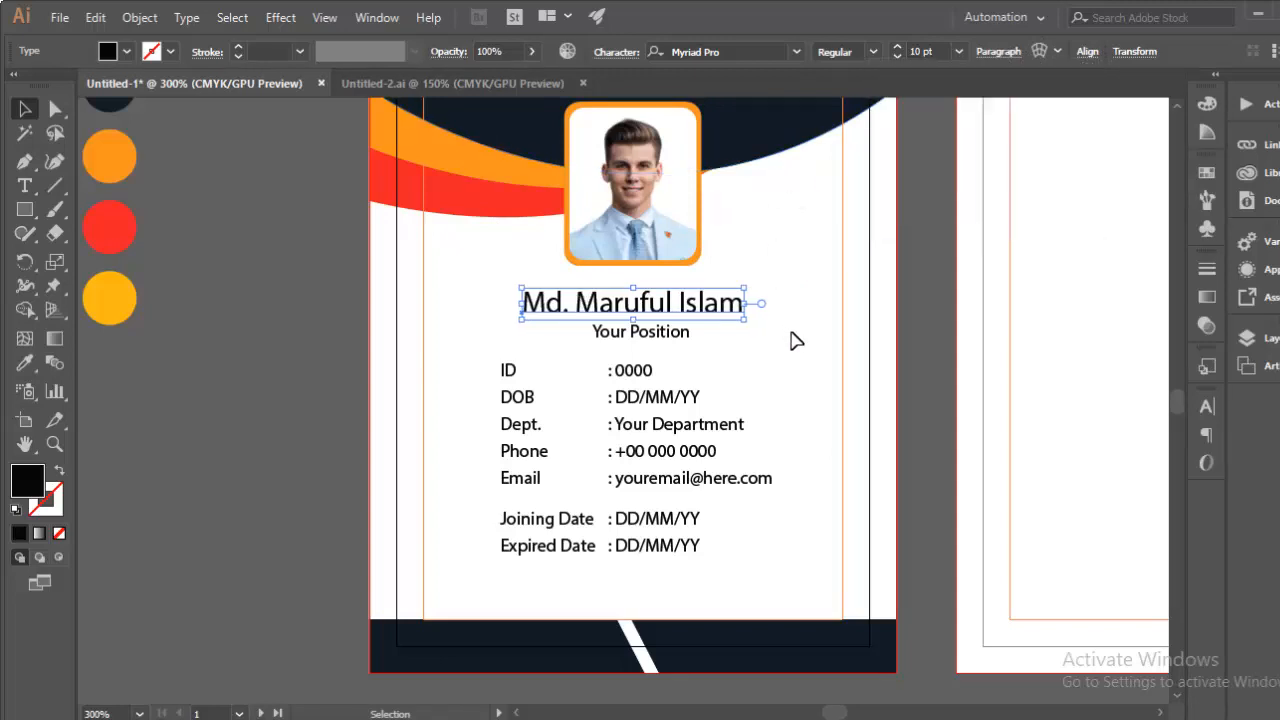
Step: Change 'Your Position' to 'Graphic Designer' and centre it under the name
click(652, 334)
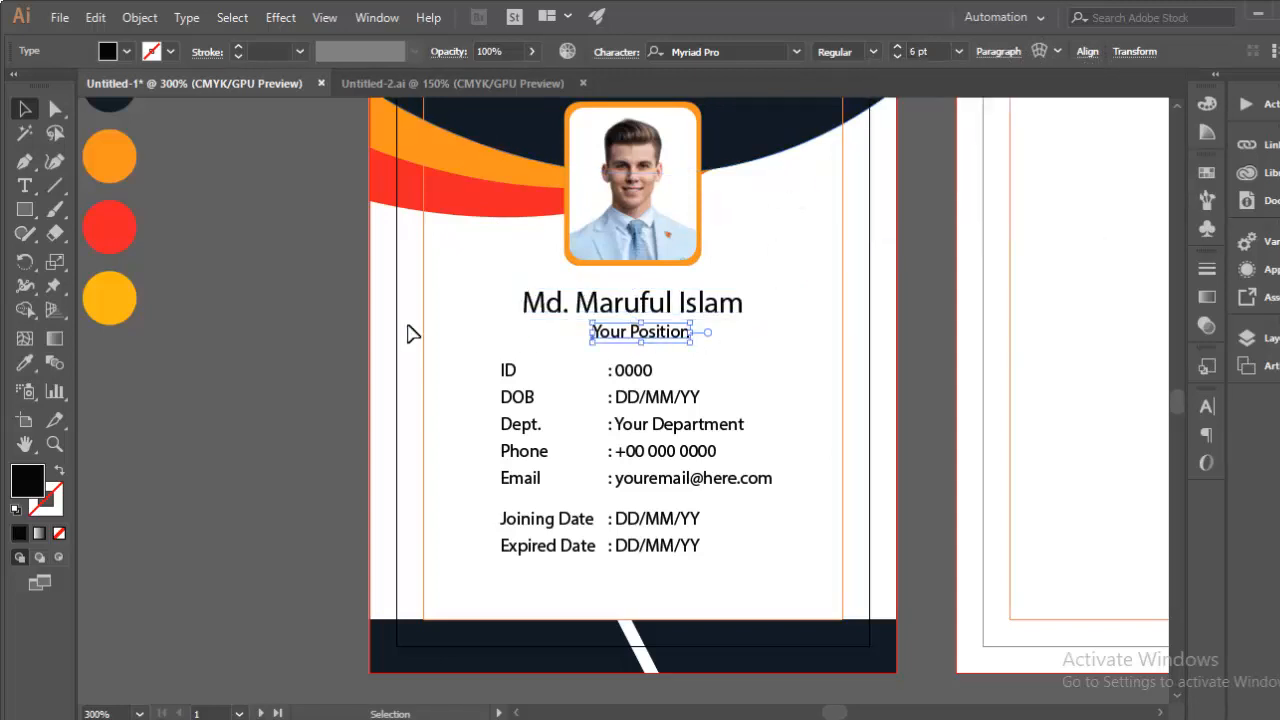
click(27, 188)
triple_click(622, 333)
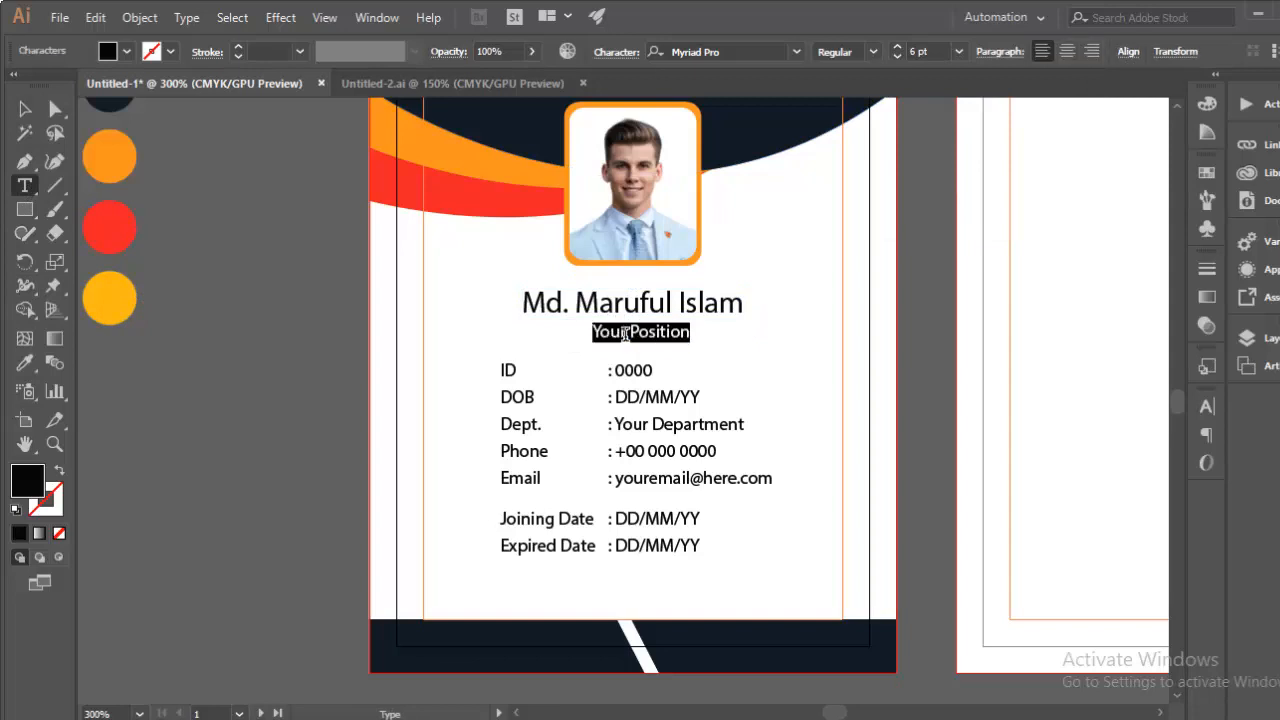
text(Gra)
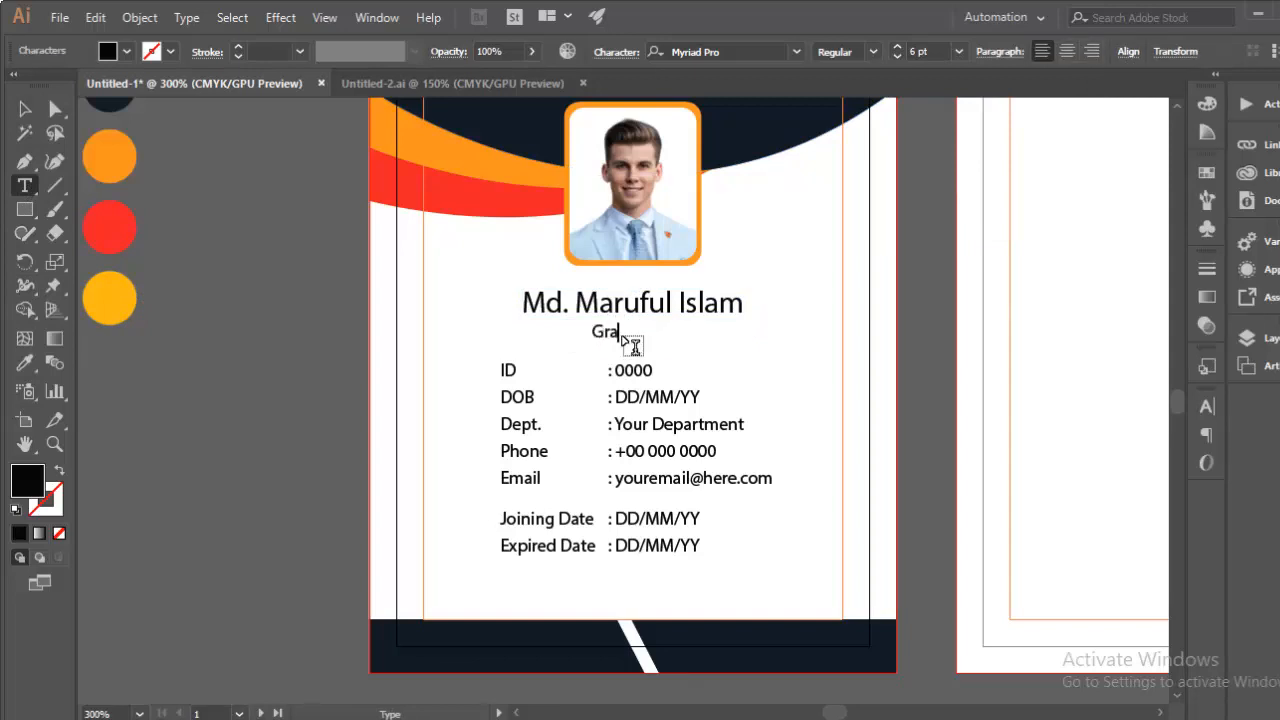
text(phic Designer)
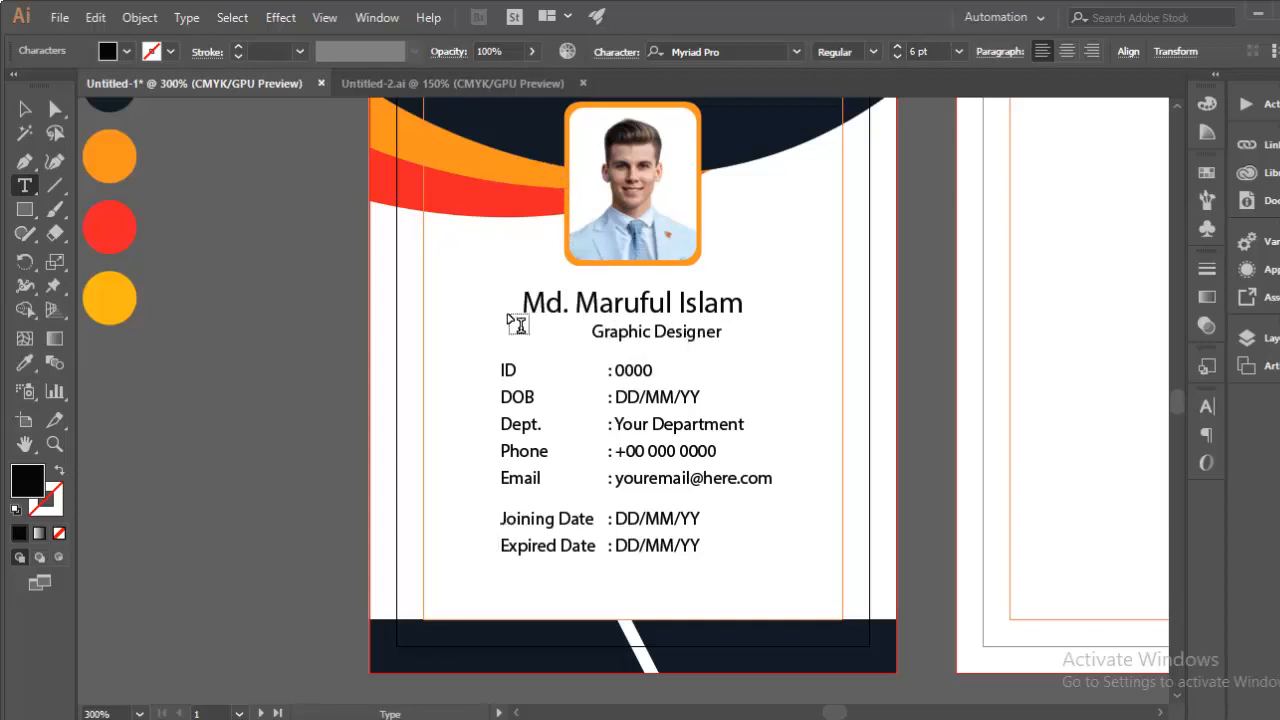
click(25, 109)
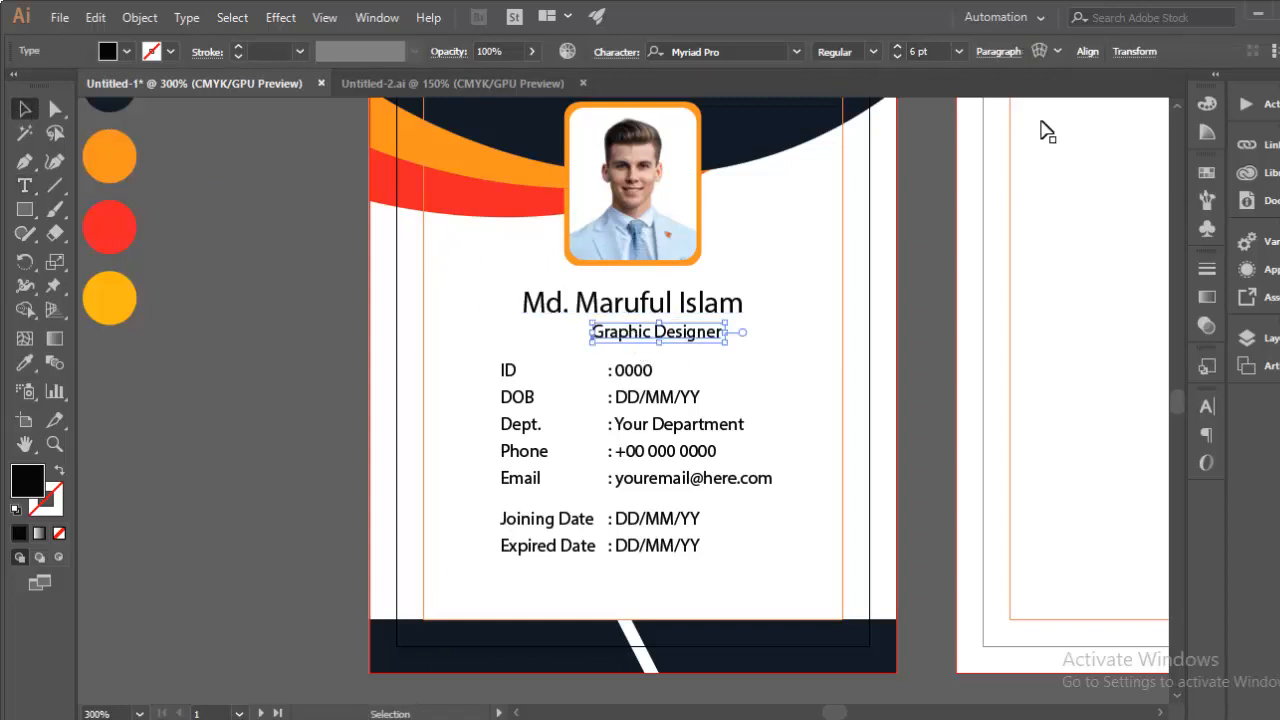
click(1087, 51)
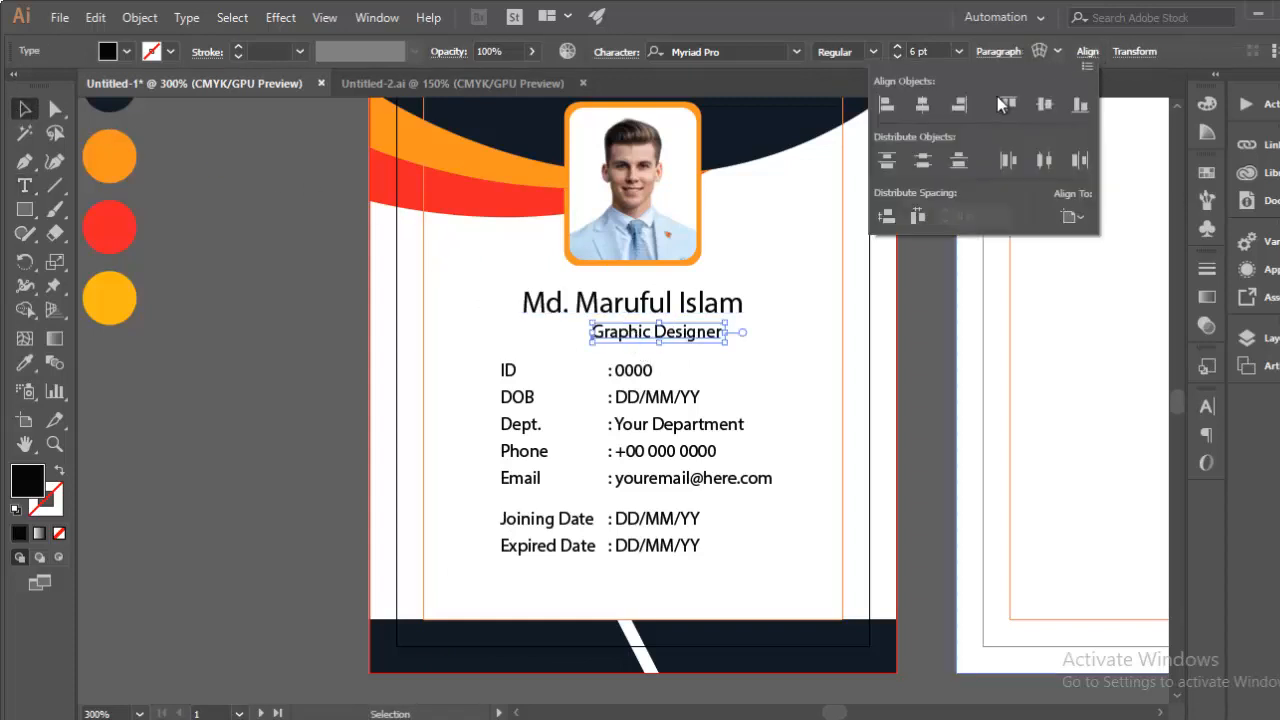
click(922, 104)
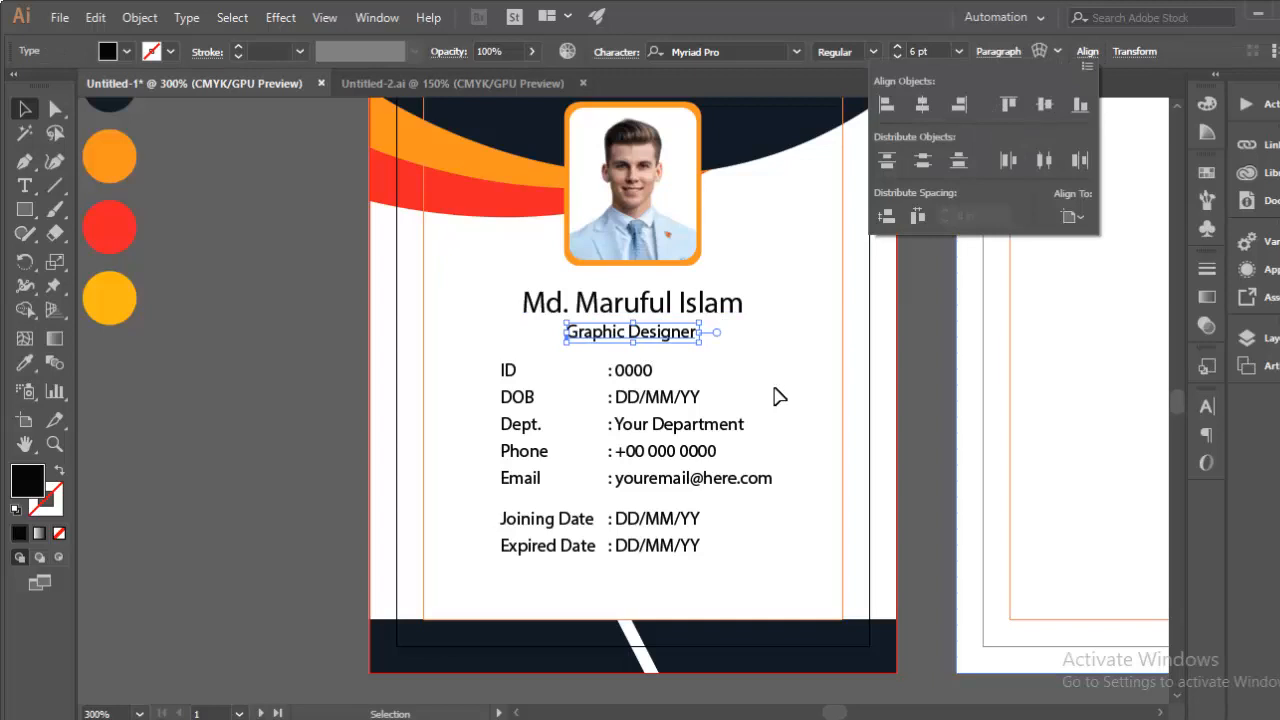
click(840, 348)
click(25, 185)
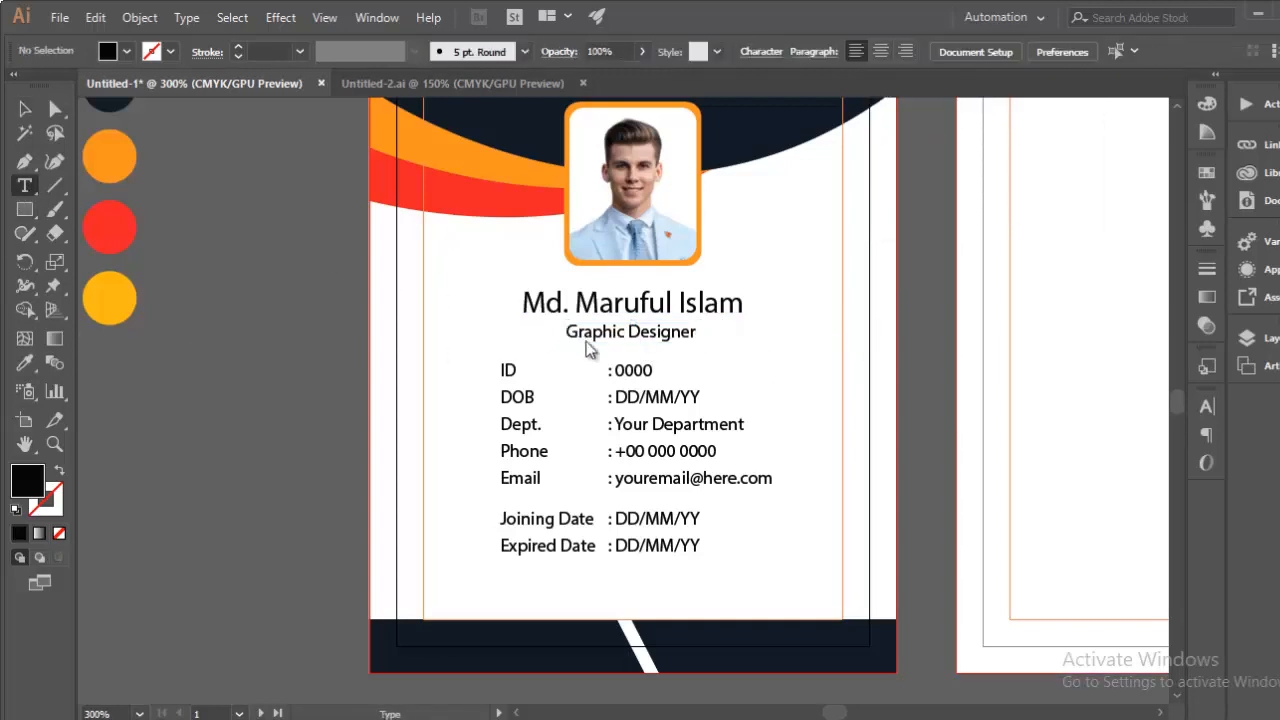
Step: Set the ID to 001 and the date of birth to 01/08/1995
key(BackSpace)
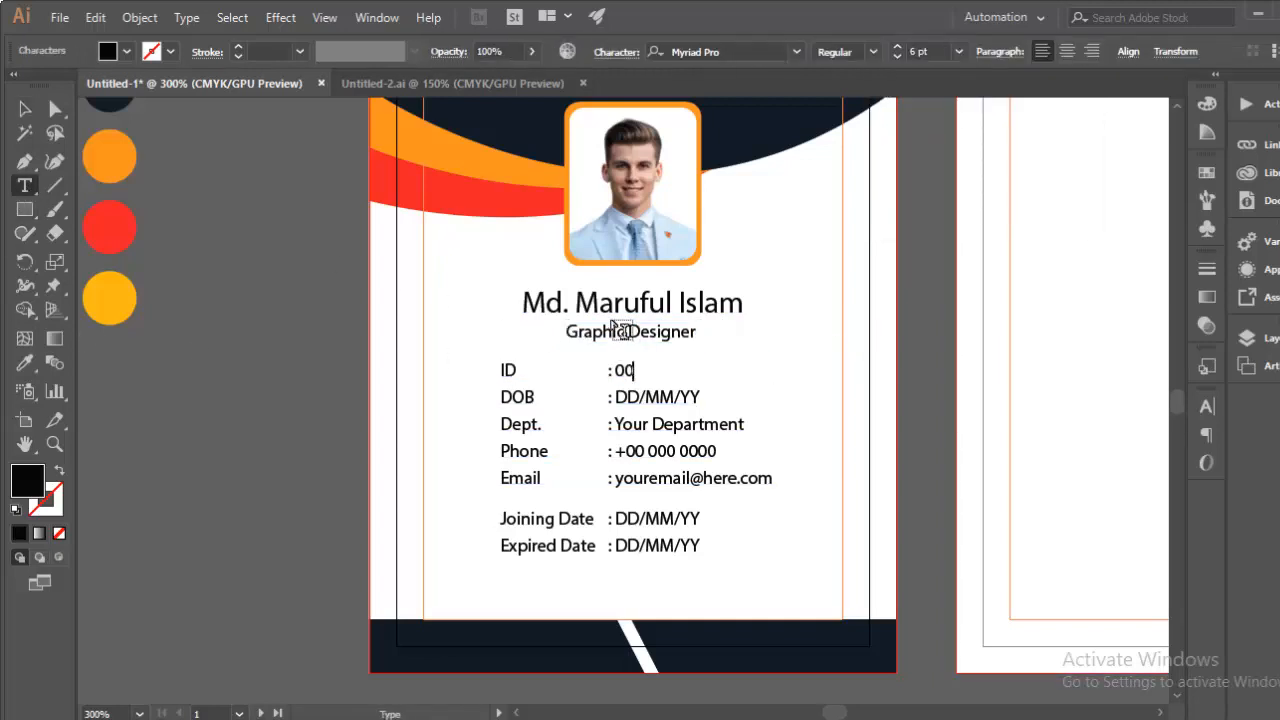
key(BackSpace)
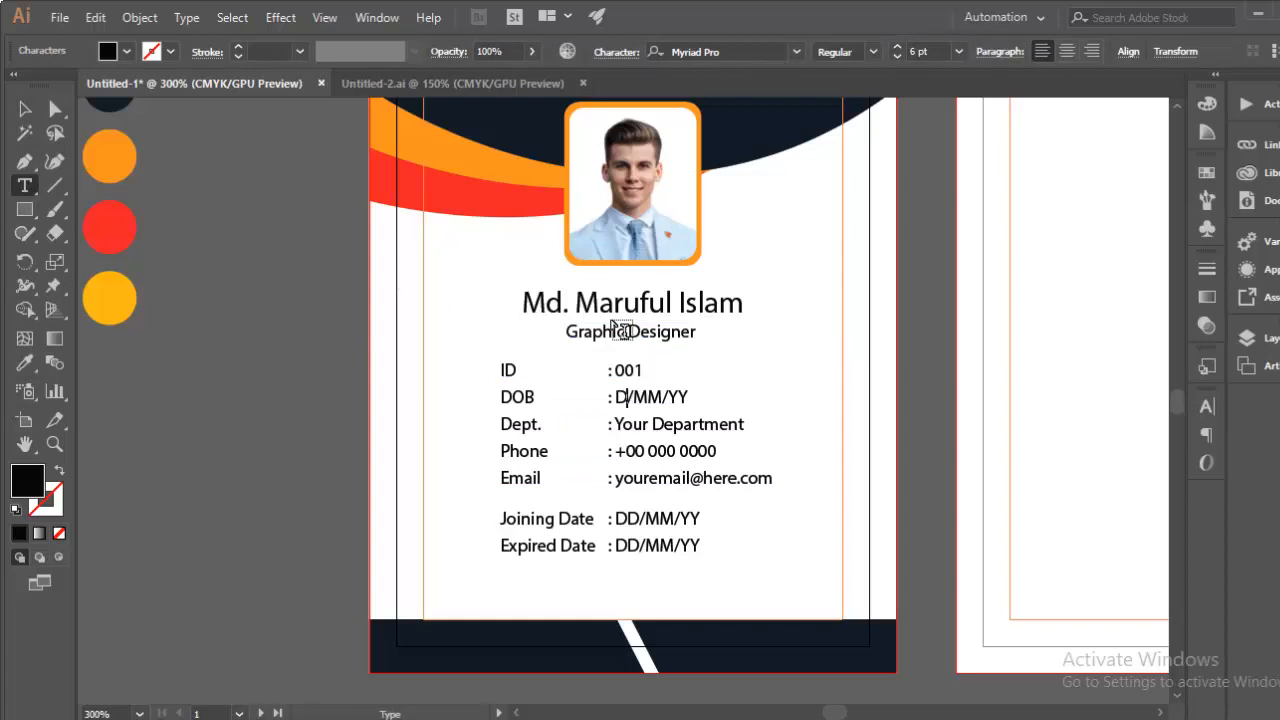
text(0)
key(BackSpace)
key(BackSpace)
text(01)
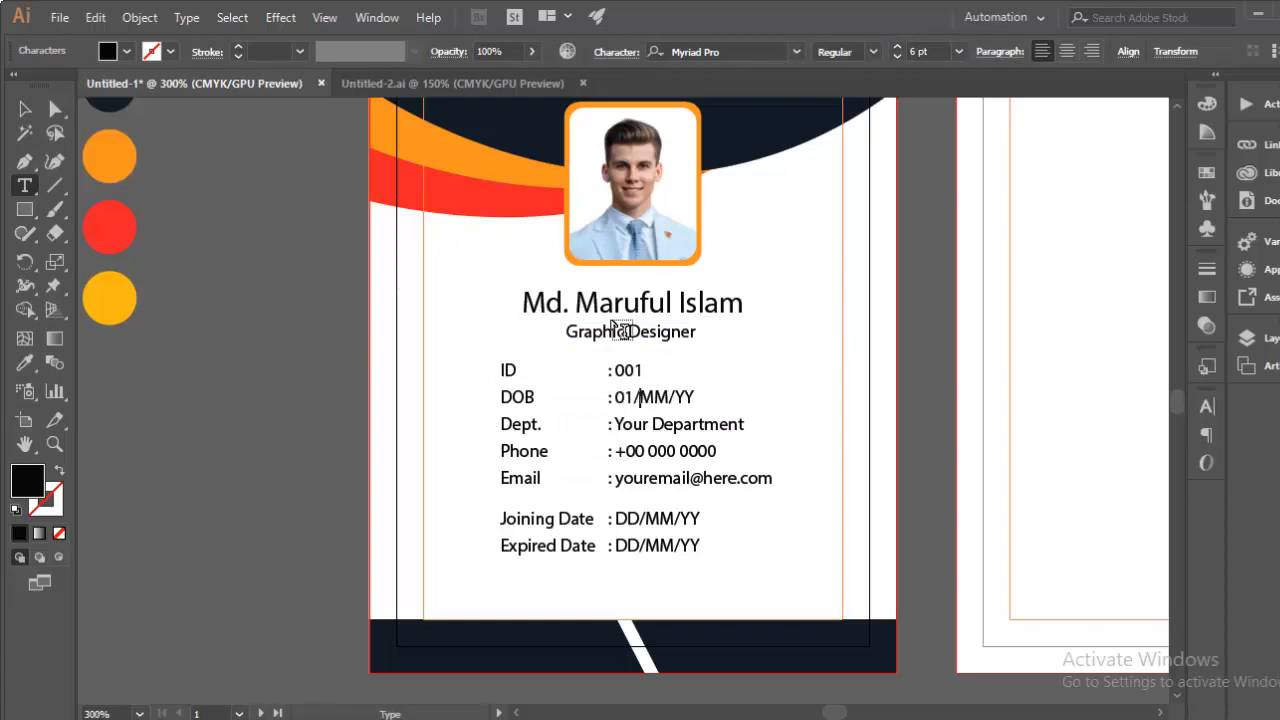
key(BackSpace)
key(BackSpace)
text(08)
key(BackSpace)
key(ctrl+z)
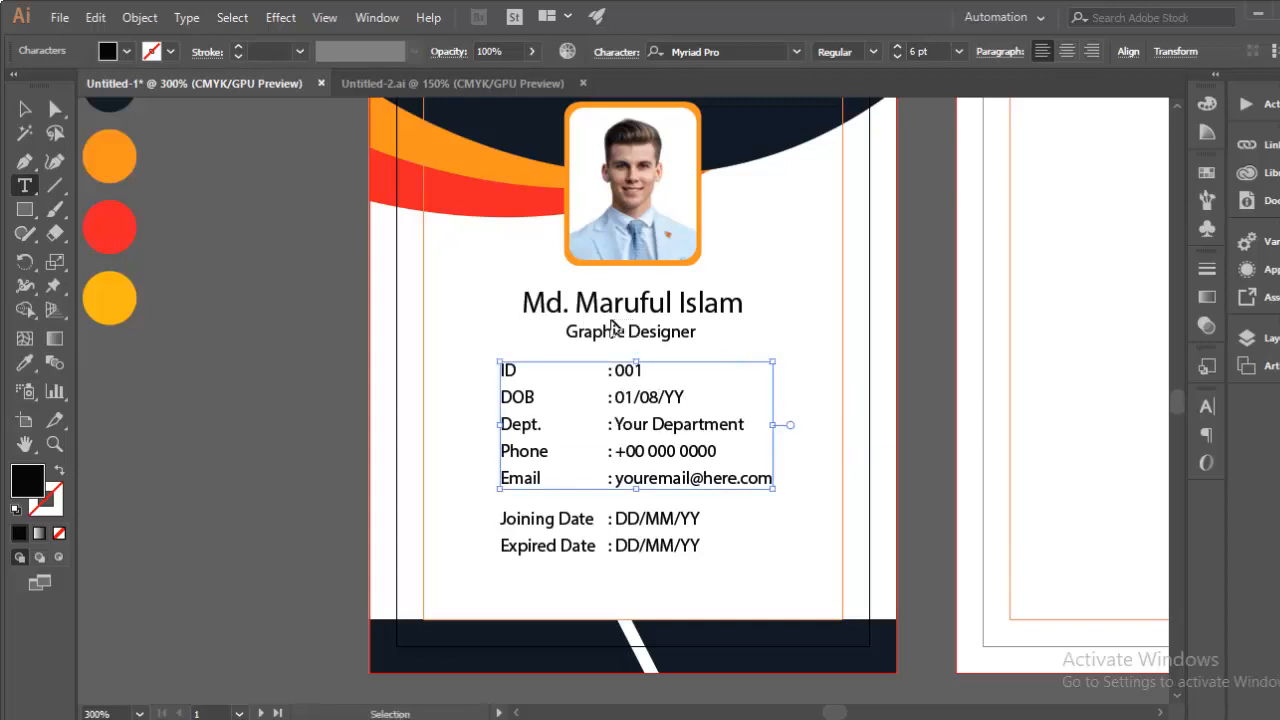
click(686, 397)
key(BackSpace)
key(BackSpace)
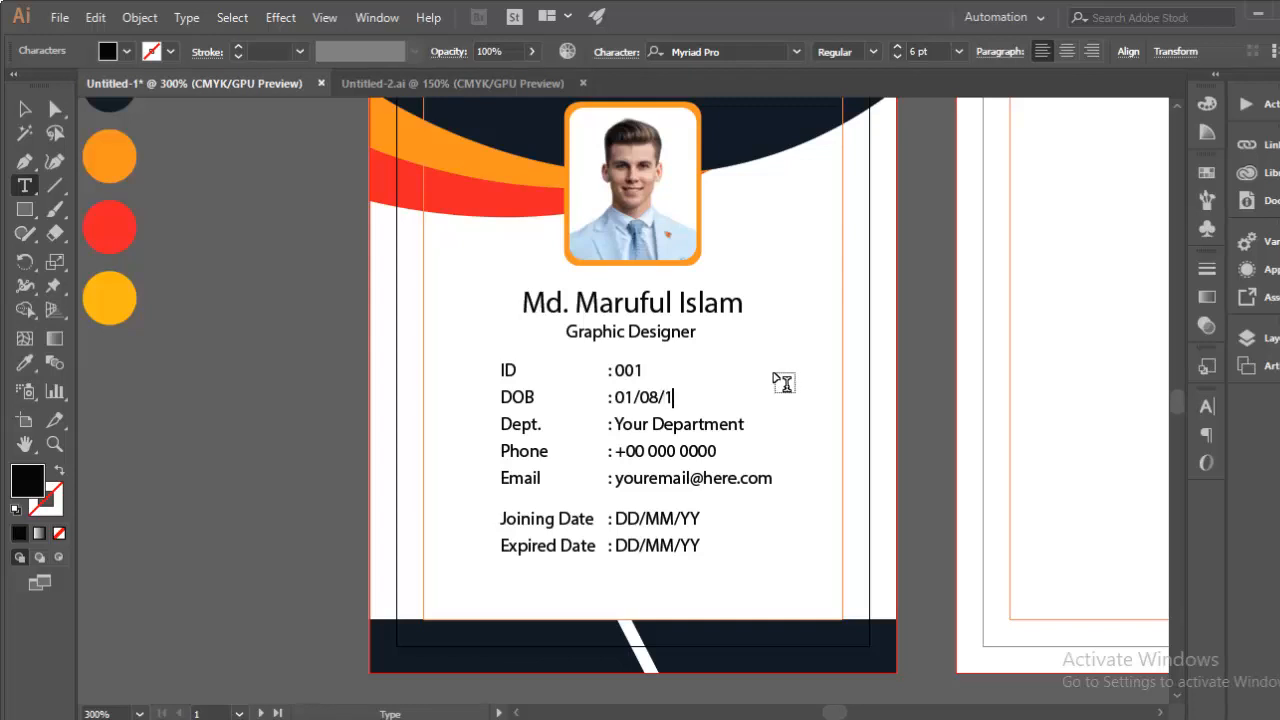
text(1995)
Step: Fill in the joining date as 01/01/2015
drag(614, 424, 740, 426)
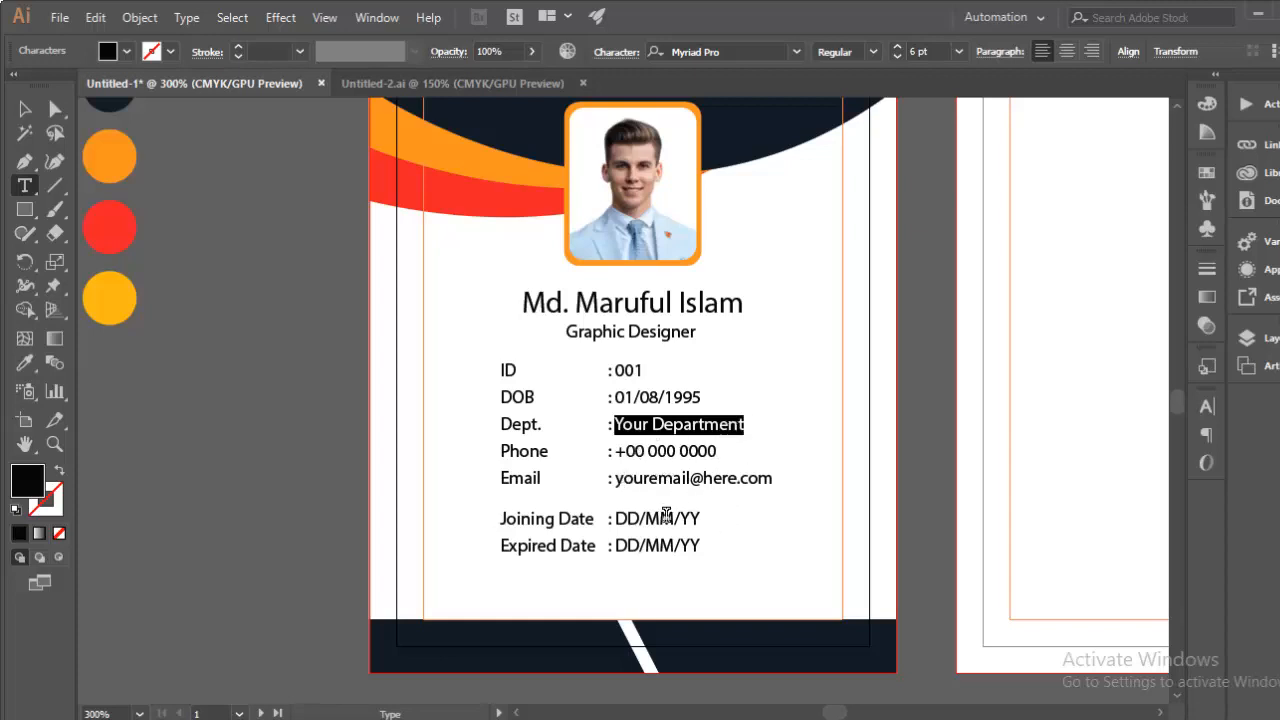
double_click(627, 518)
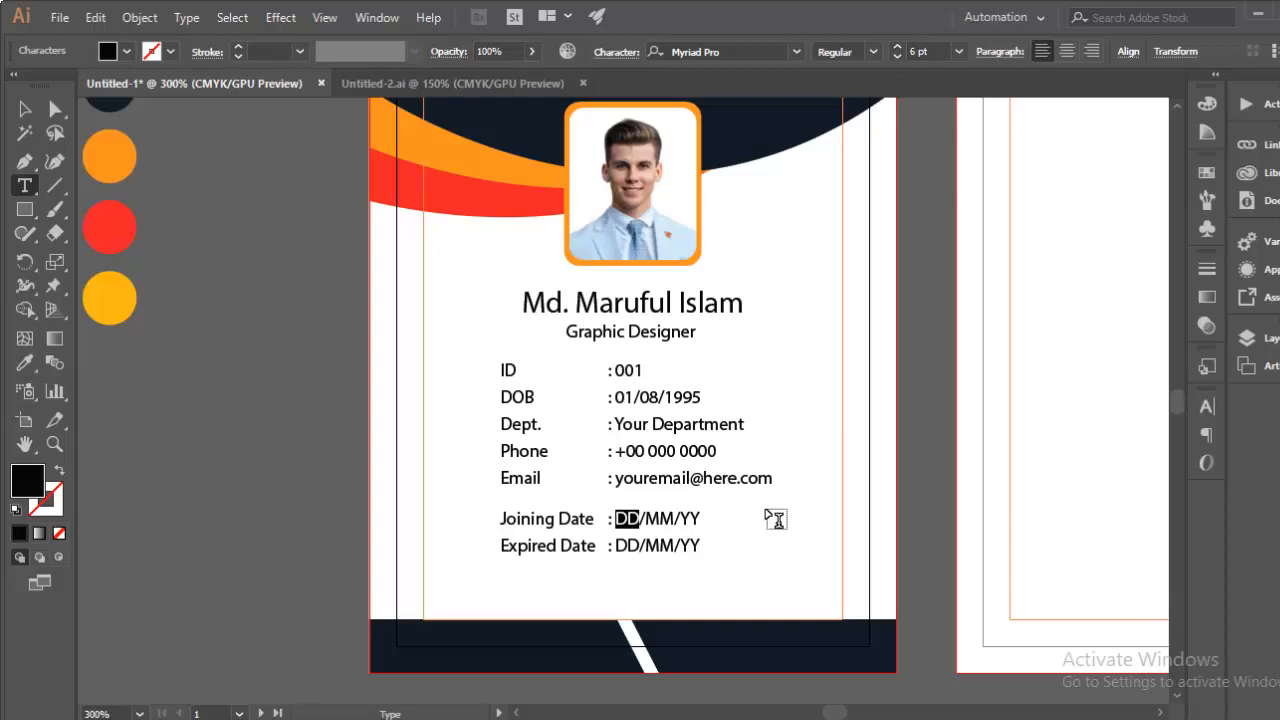
text(01.0)
key(BackSpace)
key(BackSpace)
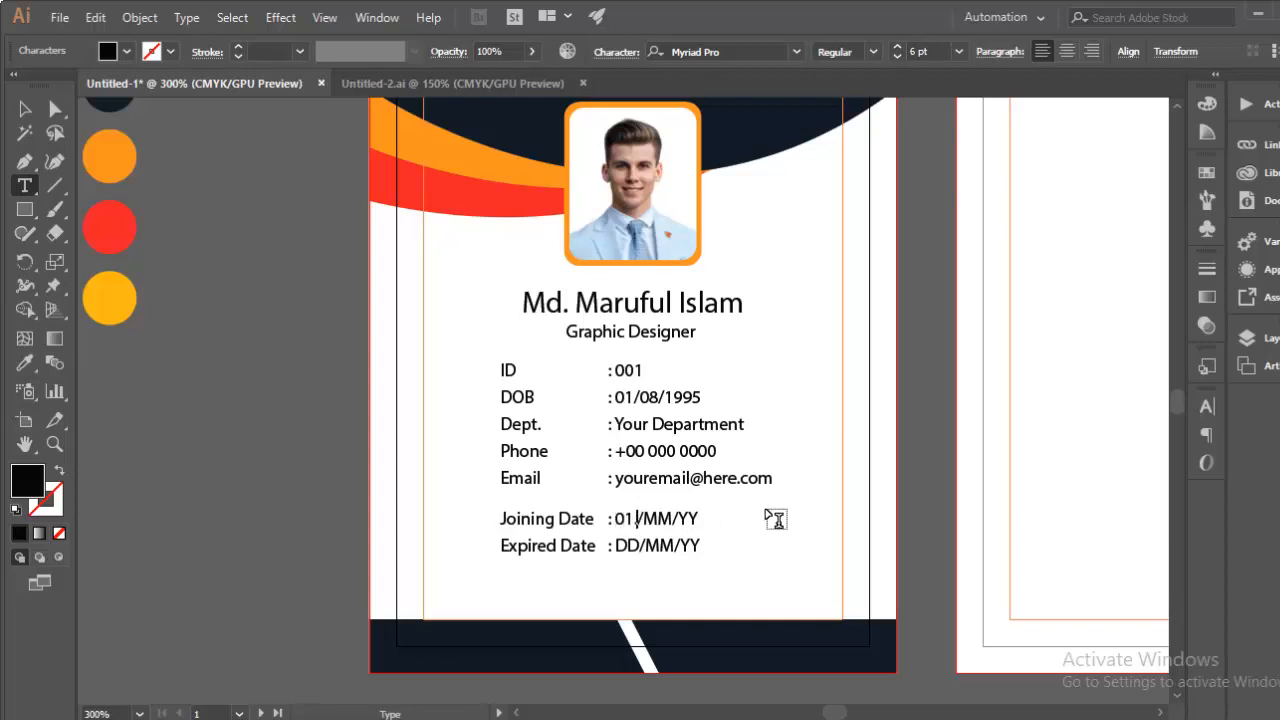
key(BackSpace)
key(BackSpace)
text(01)
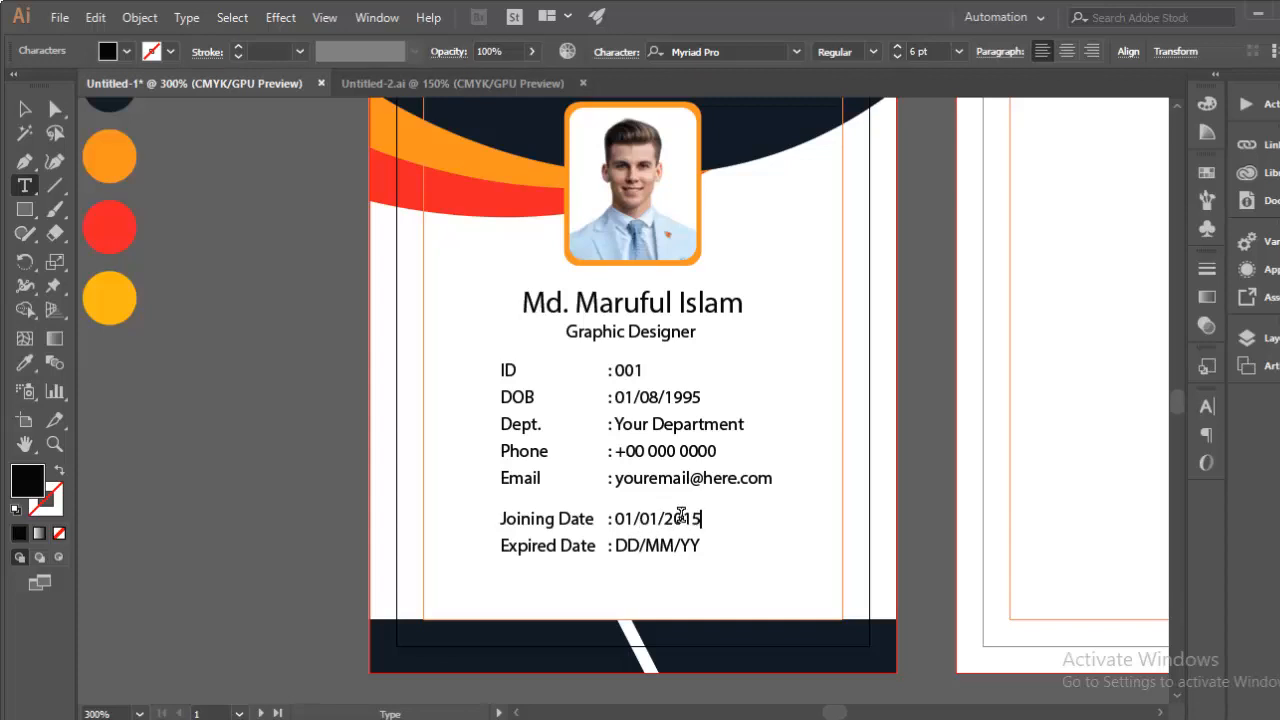
drag(637, 542, 612, 540)
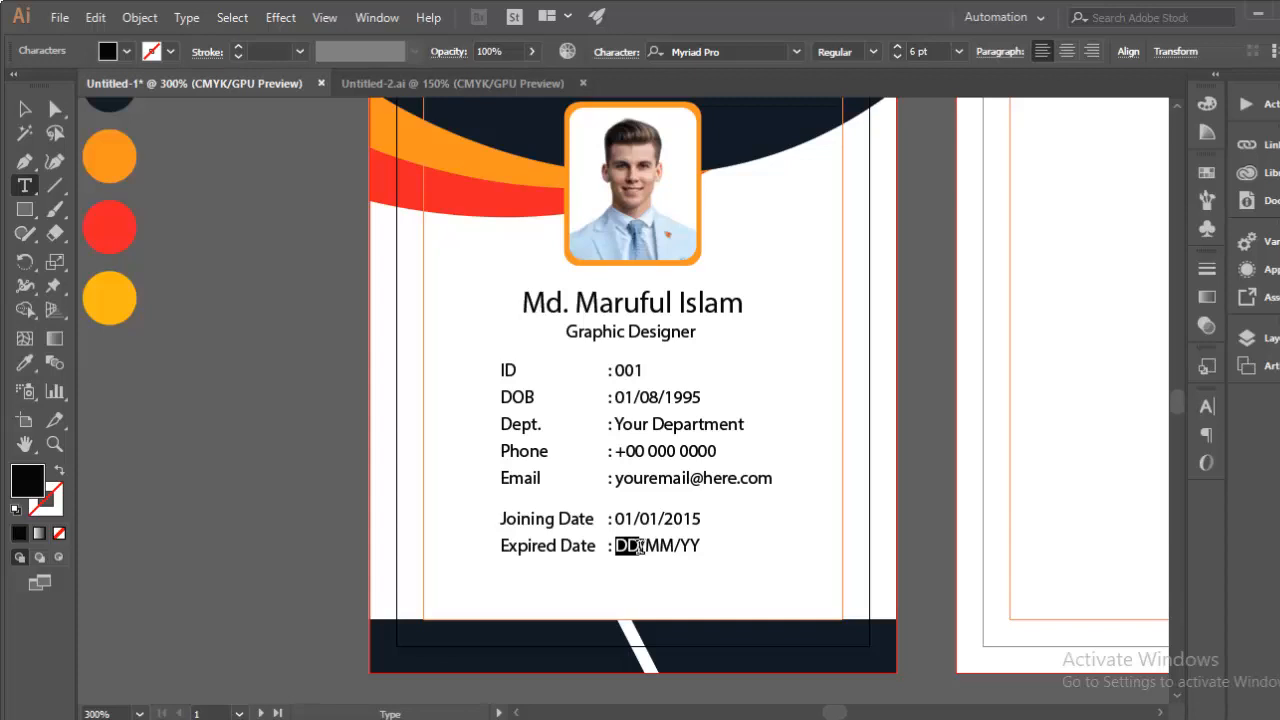
Step: Replace the DD/MM/YY placeholder with 31/05/2024, then zoom out to show both artboards
text(31)
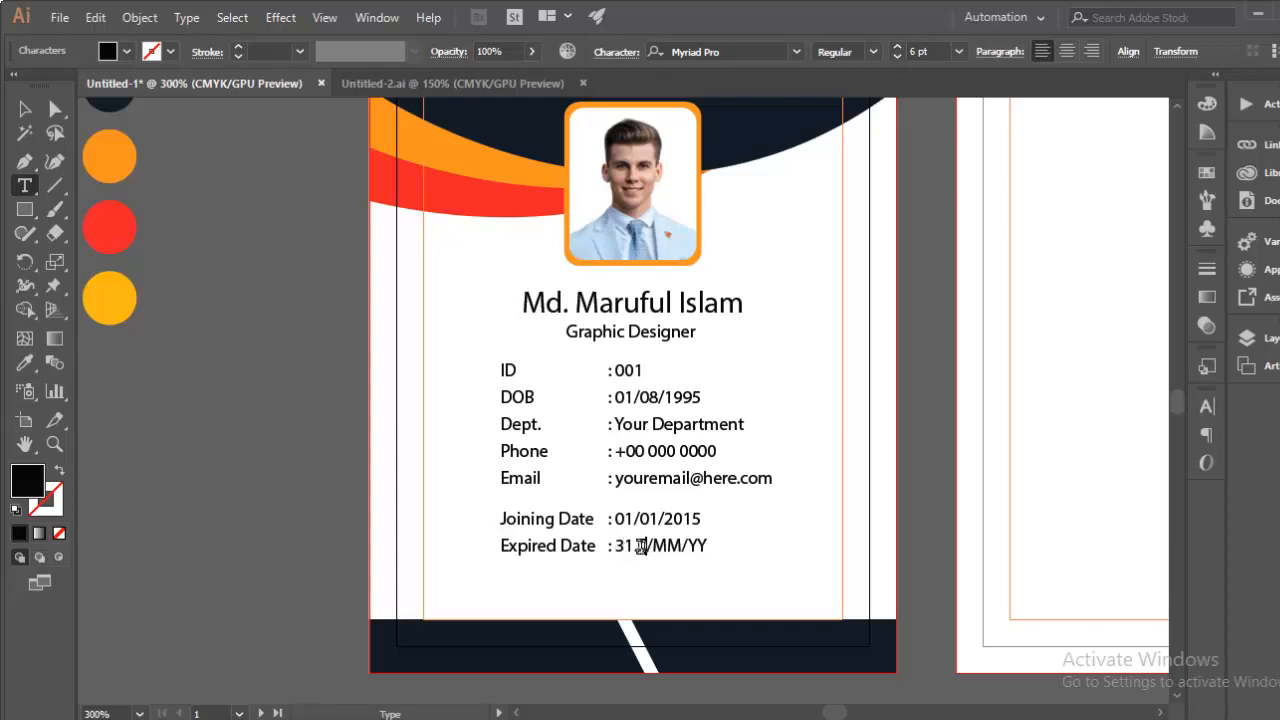
key(Delete)
key(Right)
key(BackSpace)
key(BackSpace)
text(05)
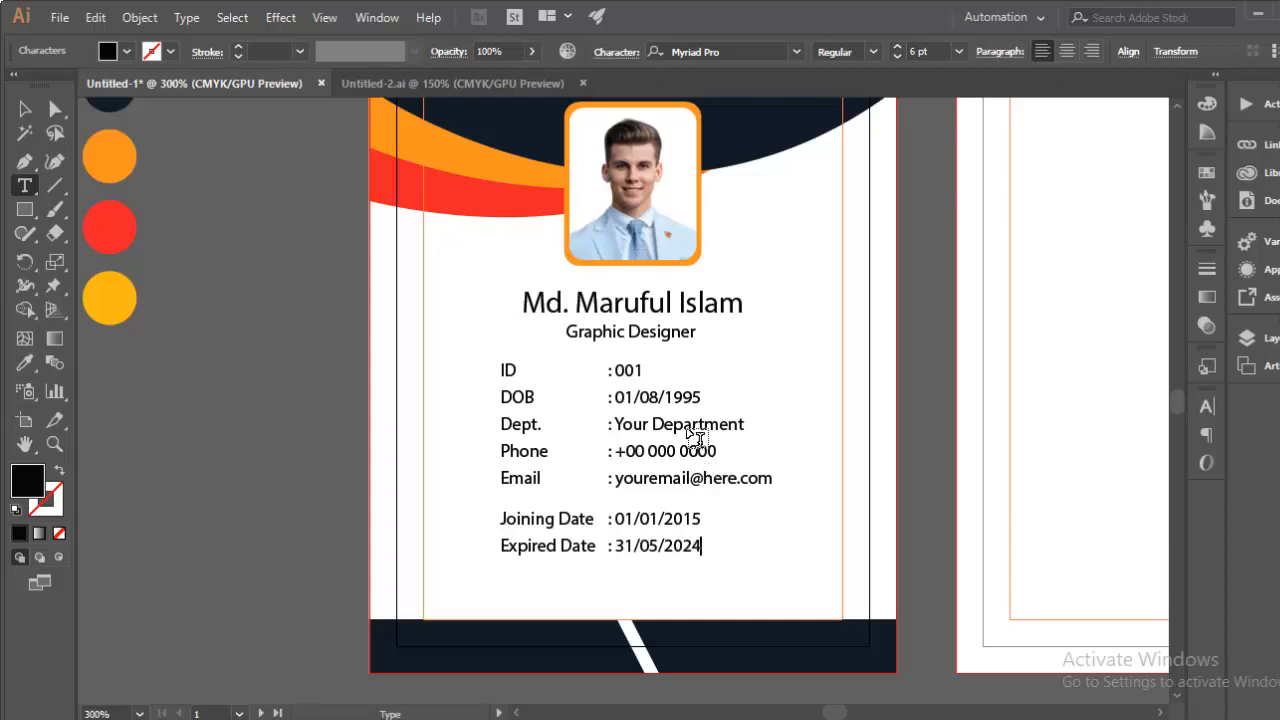
key(Escape)
key(ctrl+minus)
drag(830, 336, 640, 399)
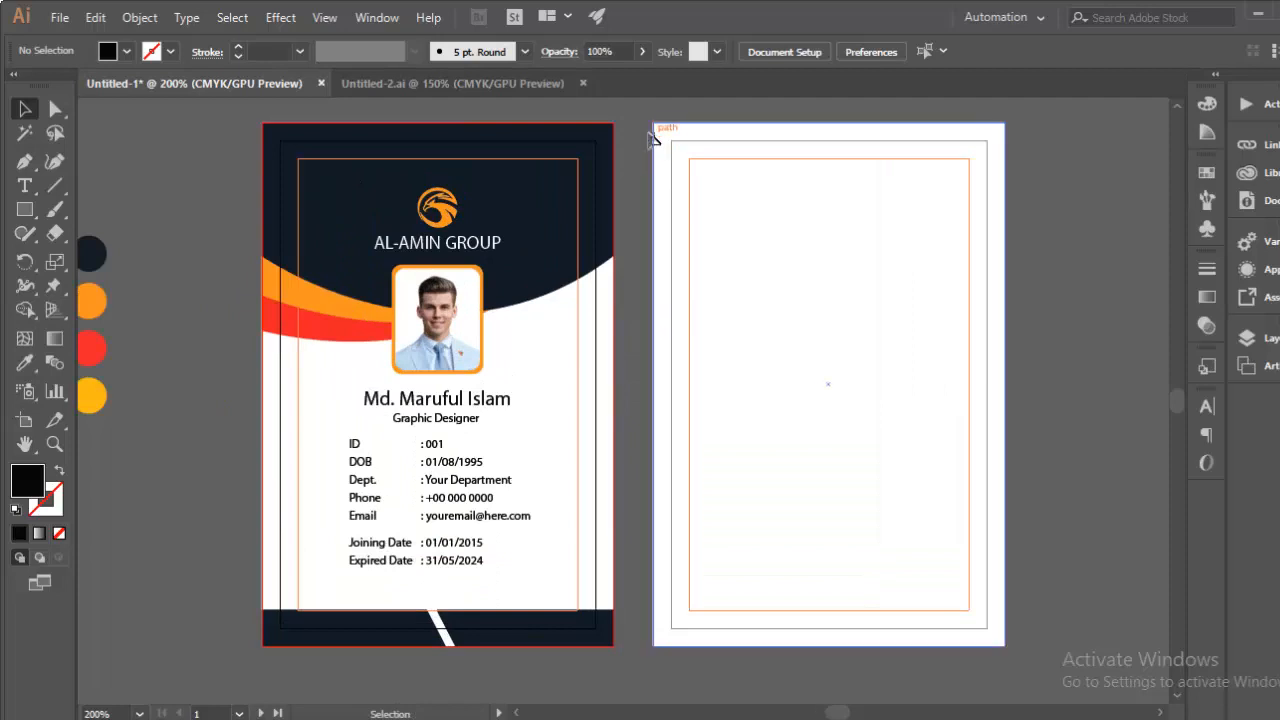
Step: Turn the back card's frame rectangles into guides and copy the front's wave artwork onto the back
drag(650, 146, 714, 663)
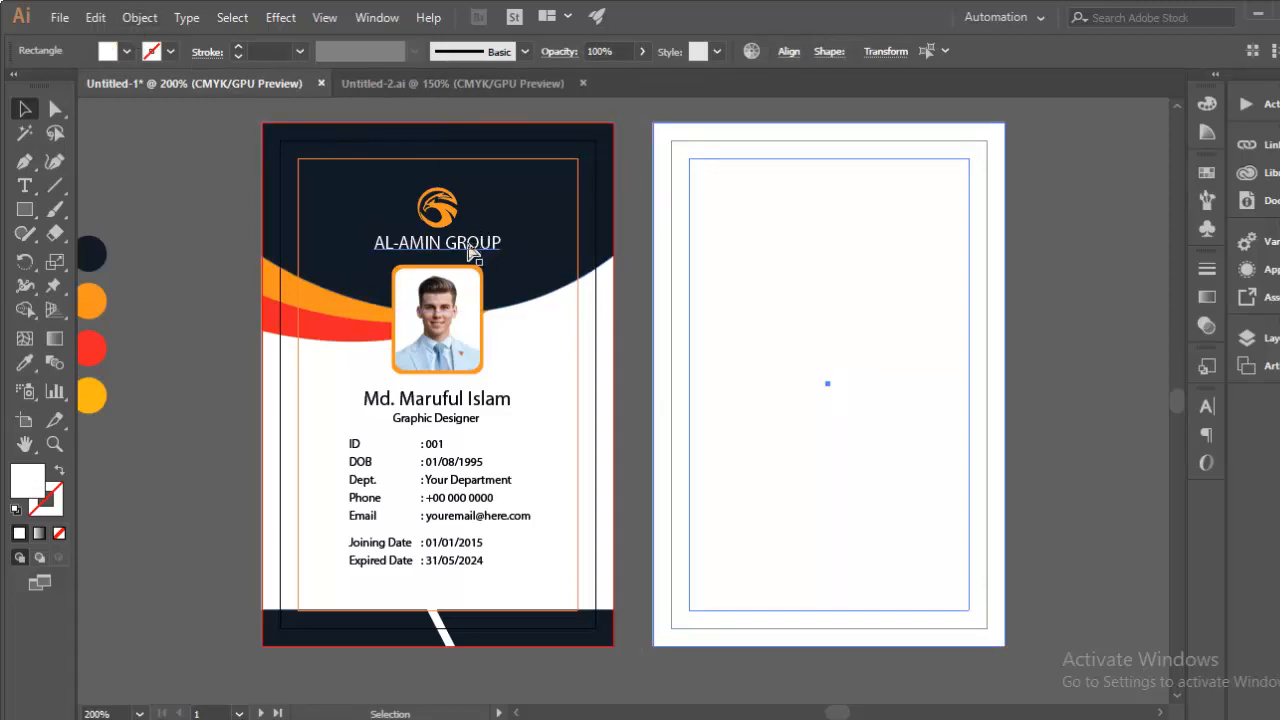
key(ctrl+5)
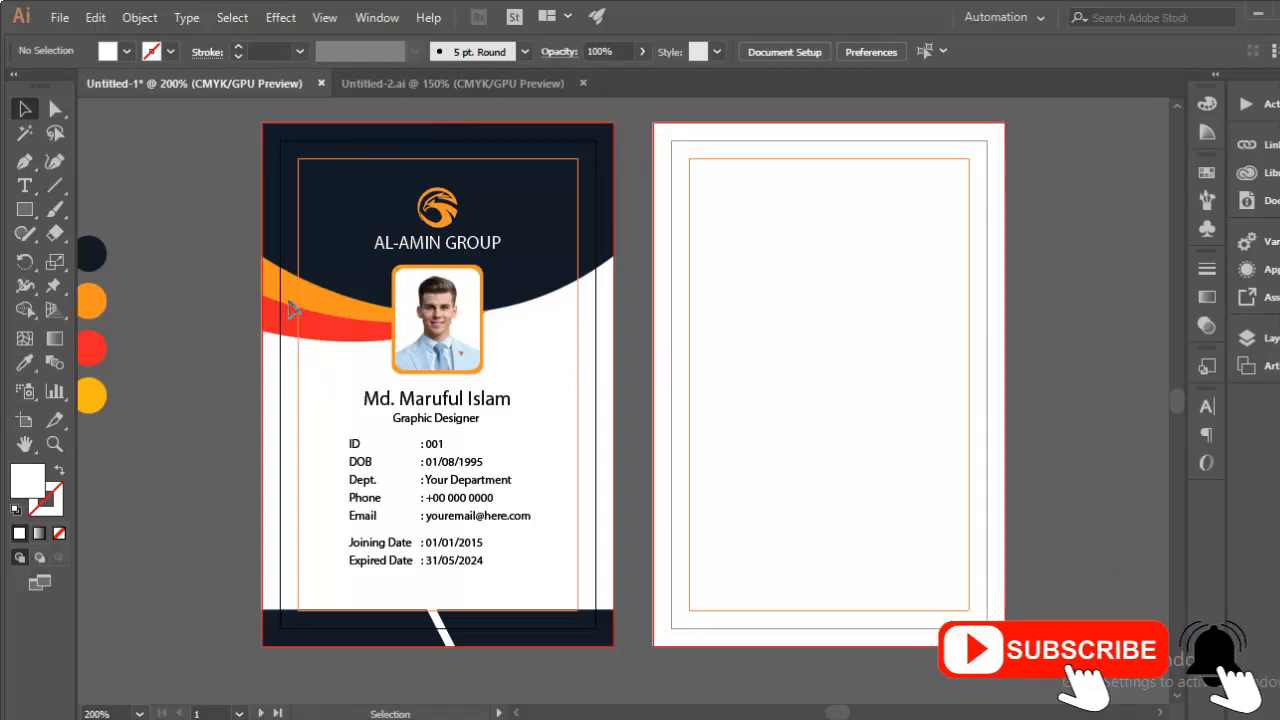
click(276, 216)
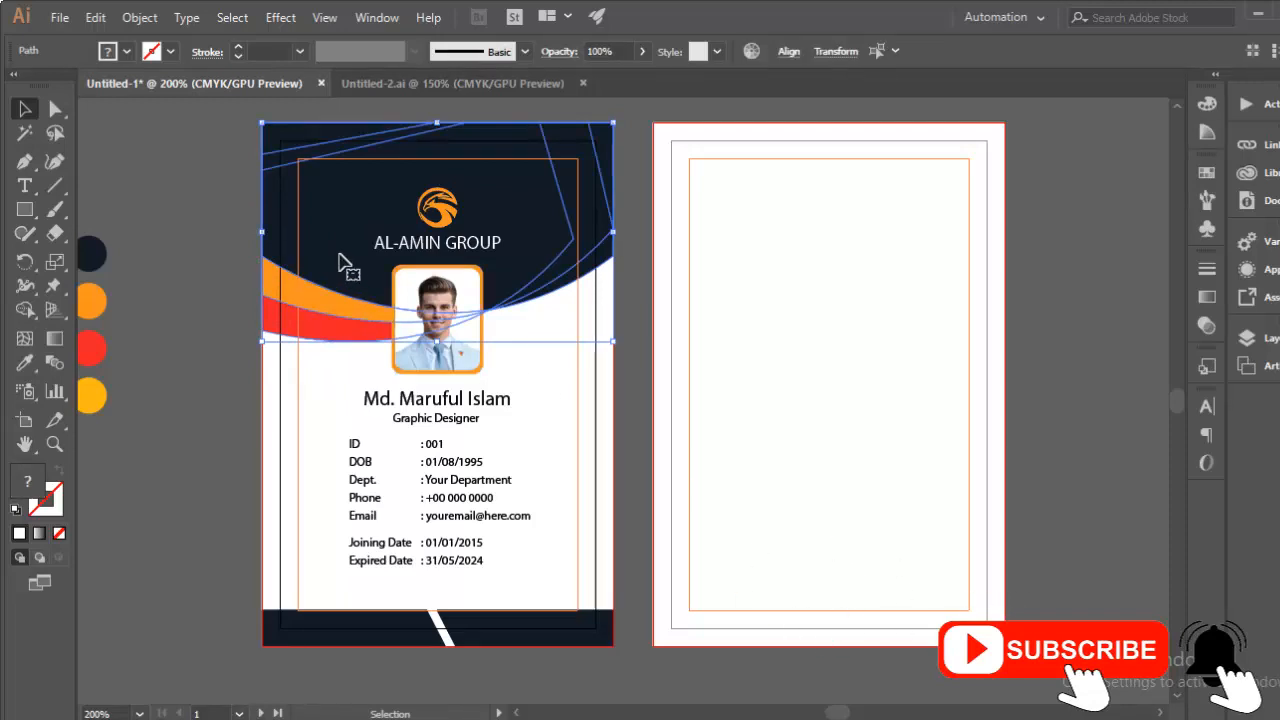
key(a)
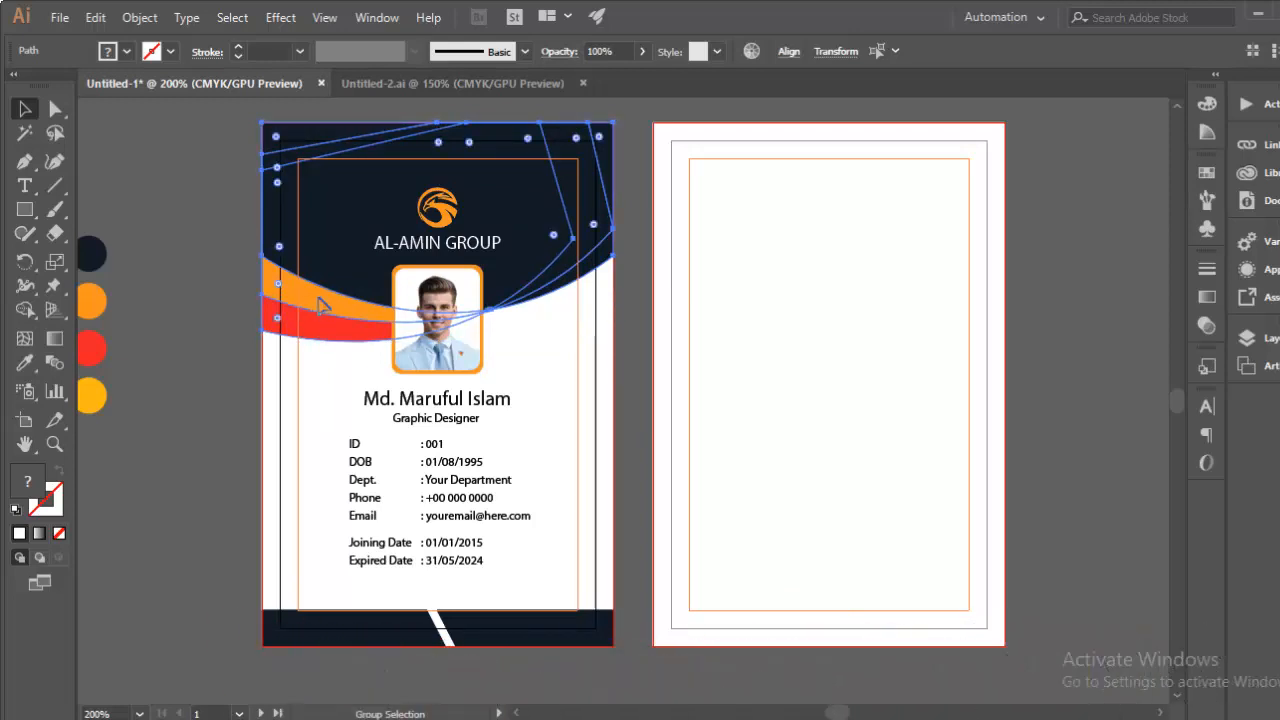
drag(318, 308, 714, 417)
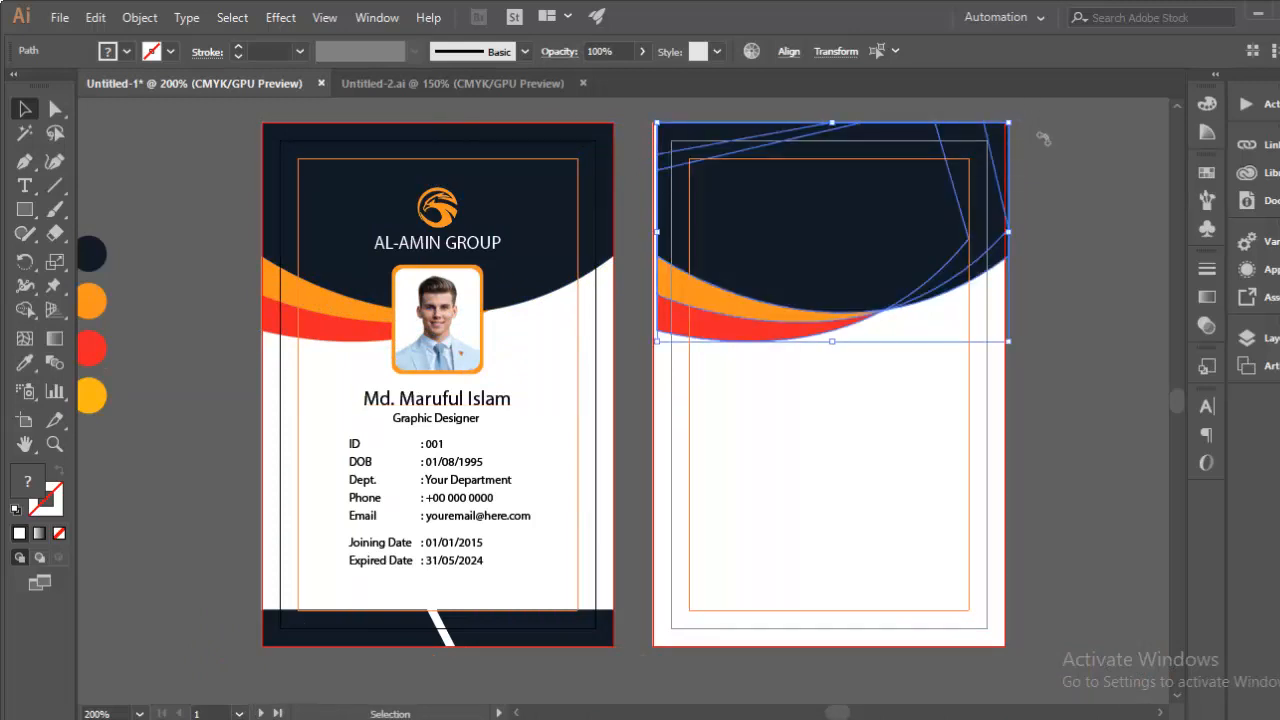
Step: Rotate the copied wave 180° and nudge it down to the back card's bottom edge
drag(1043, 138, 880, 567)
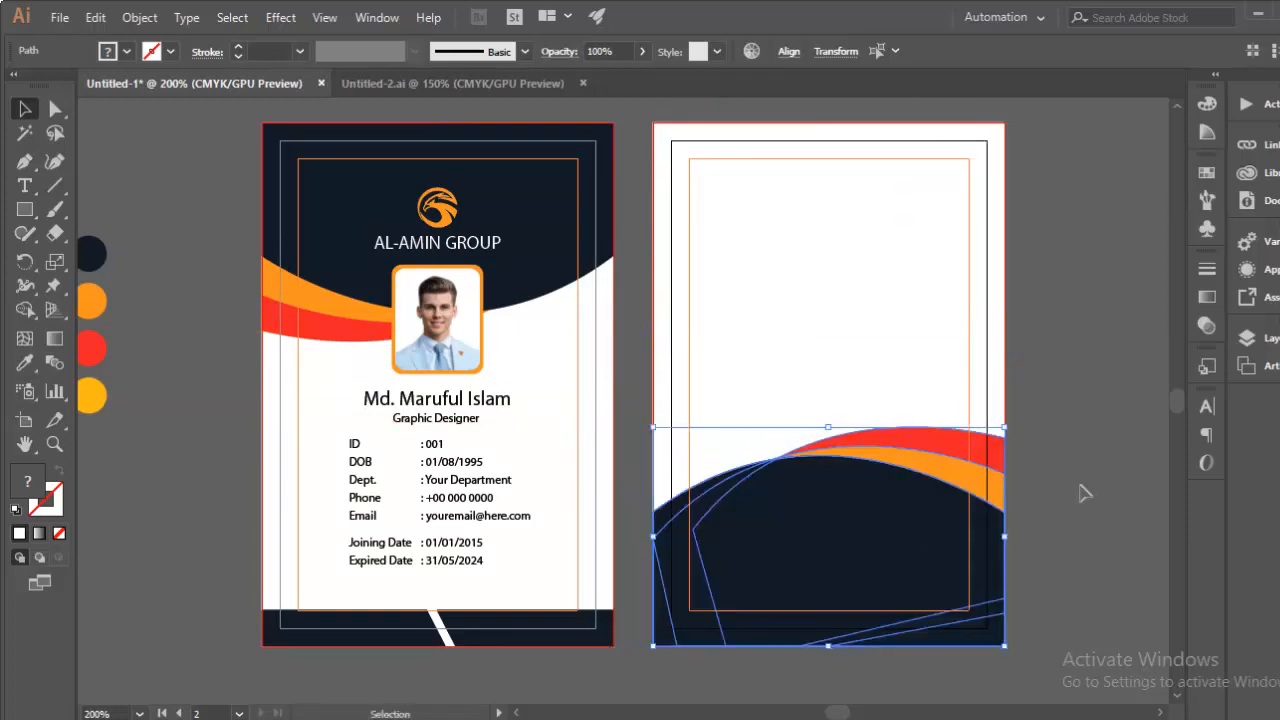
click(1082, 495)
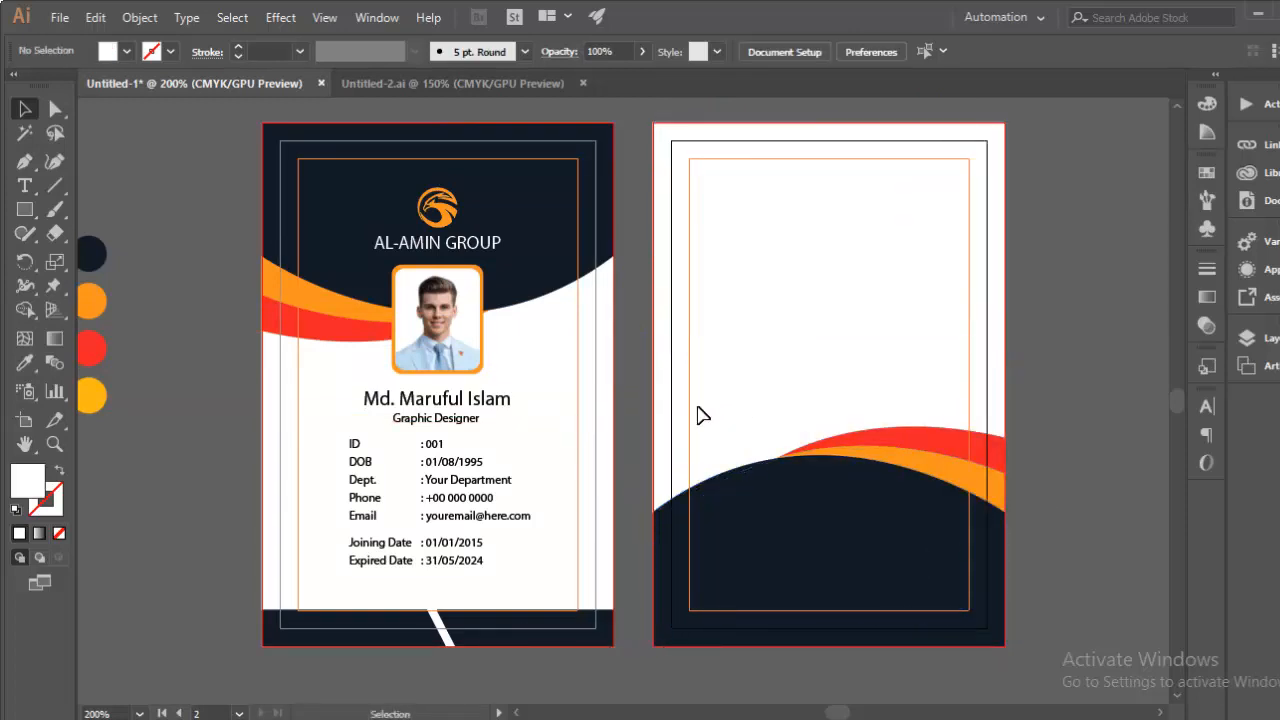
drag(645, 437, 1046, 554)
key(Down)
key(Down)
key(Down)
key(Down)
key(Down)
key(Down)
key(Down)
key(Down)
key(Down)
key(Down)
key(Down)
key(Down)
key(Down)
key(Down)
key(Down)
key(Down)
key(Down)
key(Down)
key(Down)
key(Down)
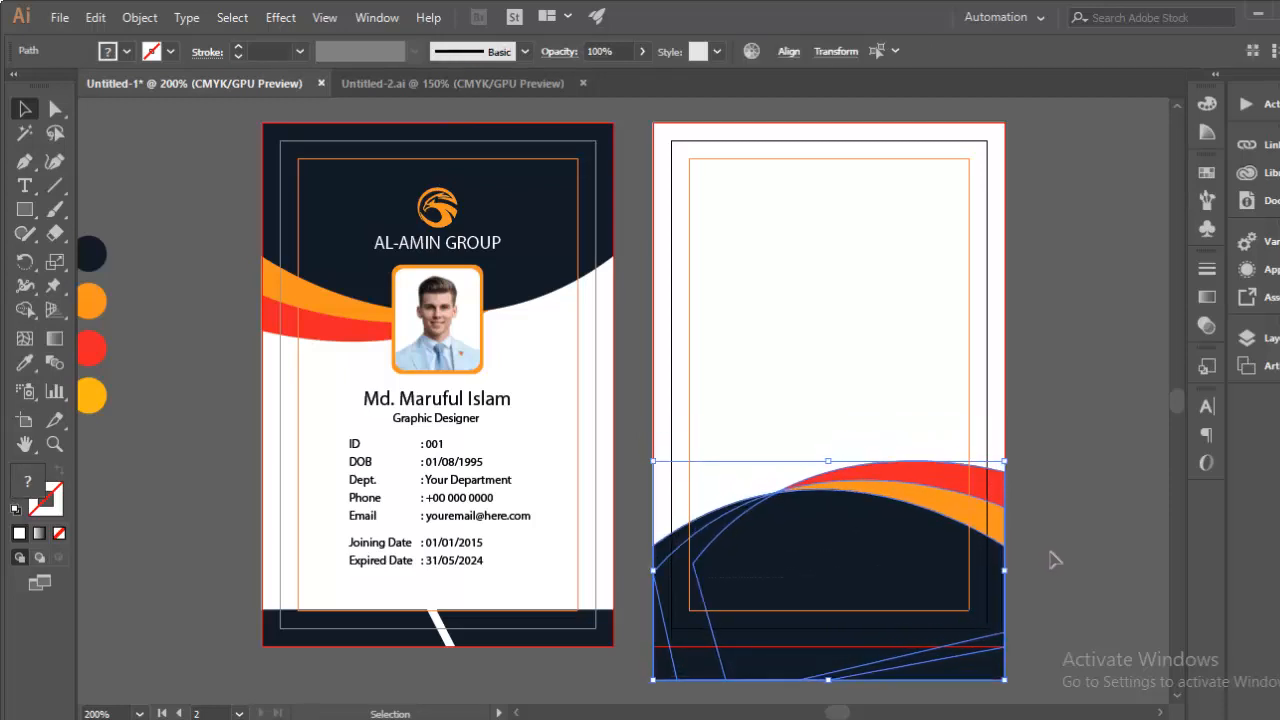
key(Down)
key(Down)
key(Down)
key(Down)
key(Down)
key(Down)
key(Down)
key(Down)
key(Down)
key(Down)
key(Down)
key(Down)
key(Down)
key(Down)
key(Down)
key(Down)
key(Down)
key(Down)
key(Down)
key(Down)
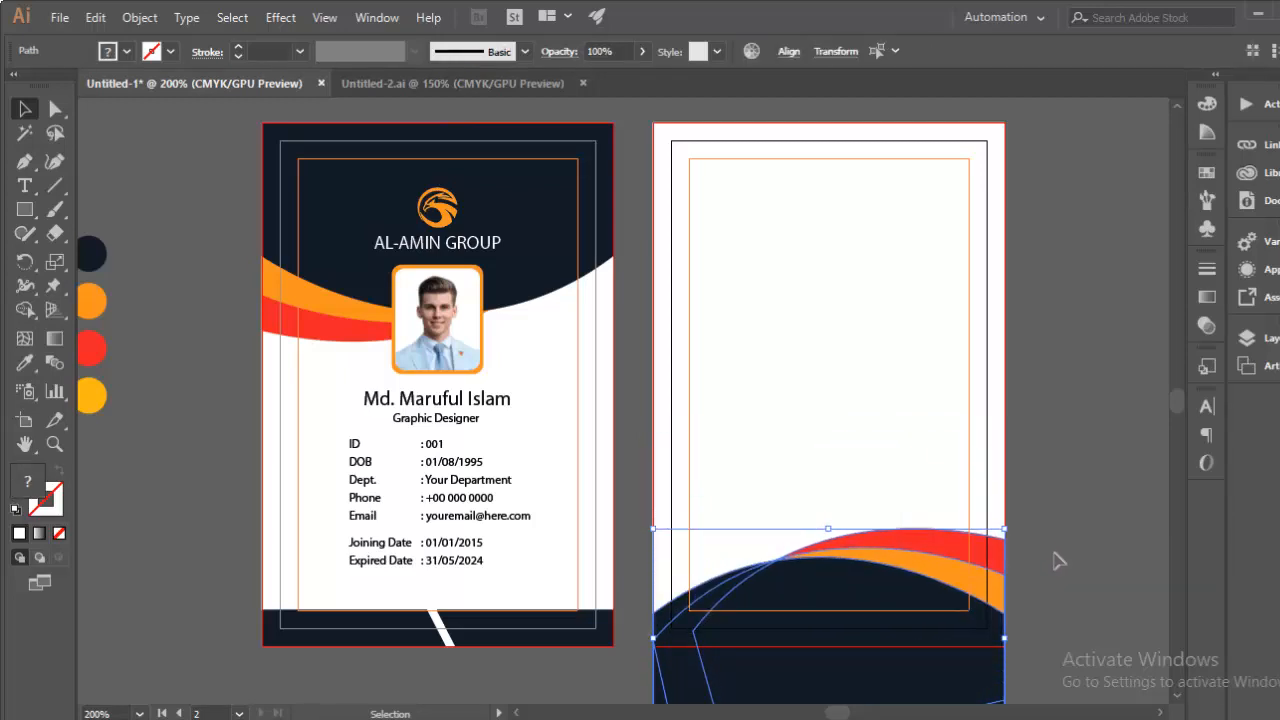
key(Down)
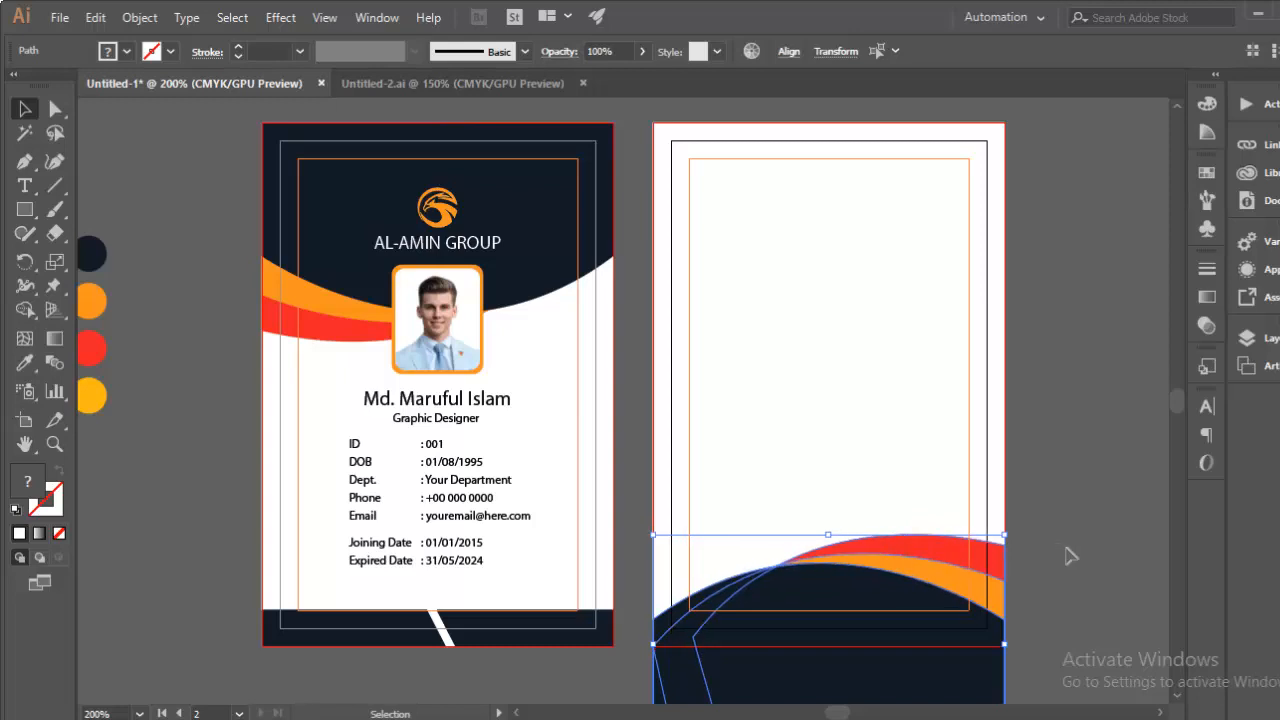
click(1066, 550)
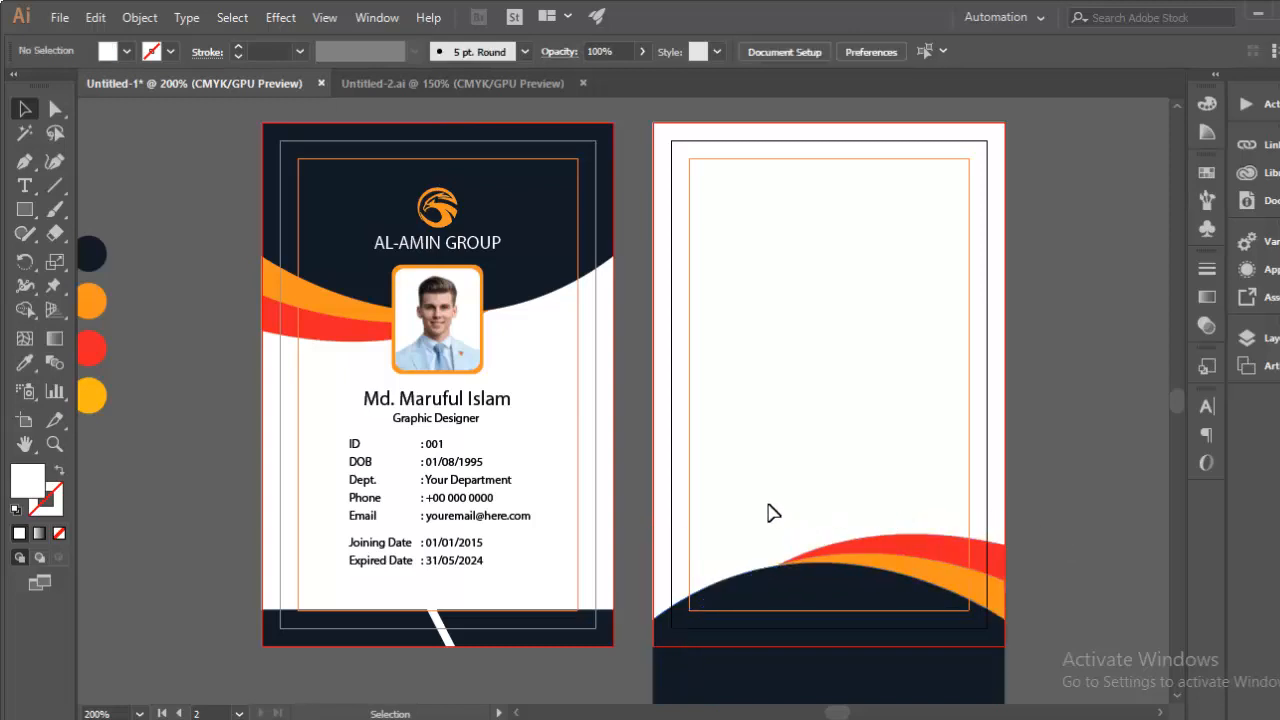
key(ctrl+plus)
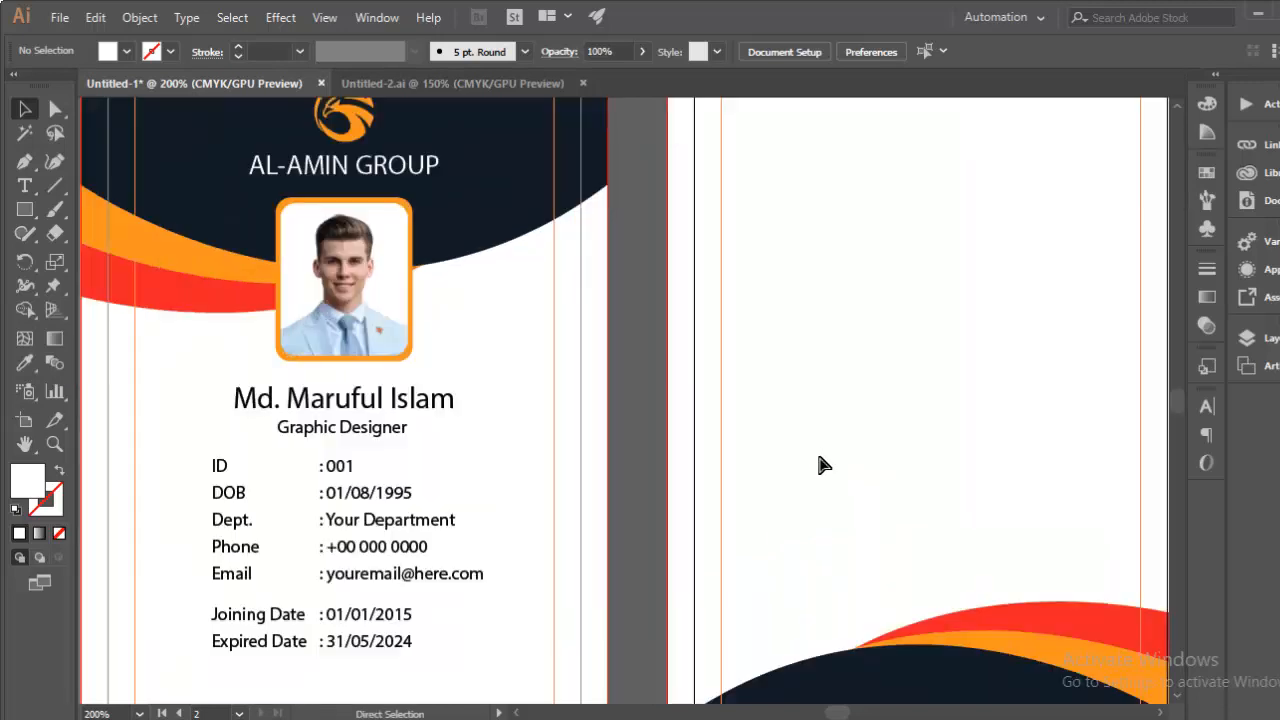
Step: Draw a helper rectangle down to the back card's bottom edge and select it with the wave
drag(877, 569, 597, 200)
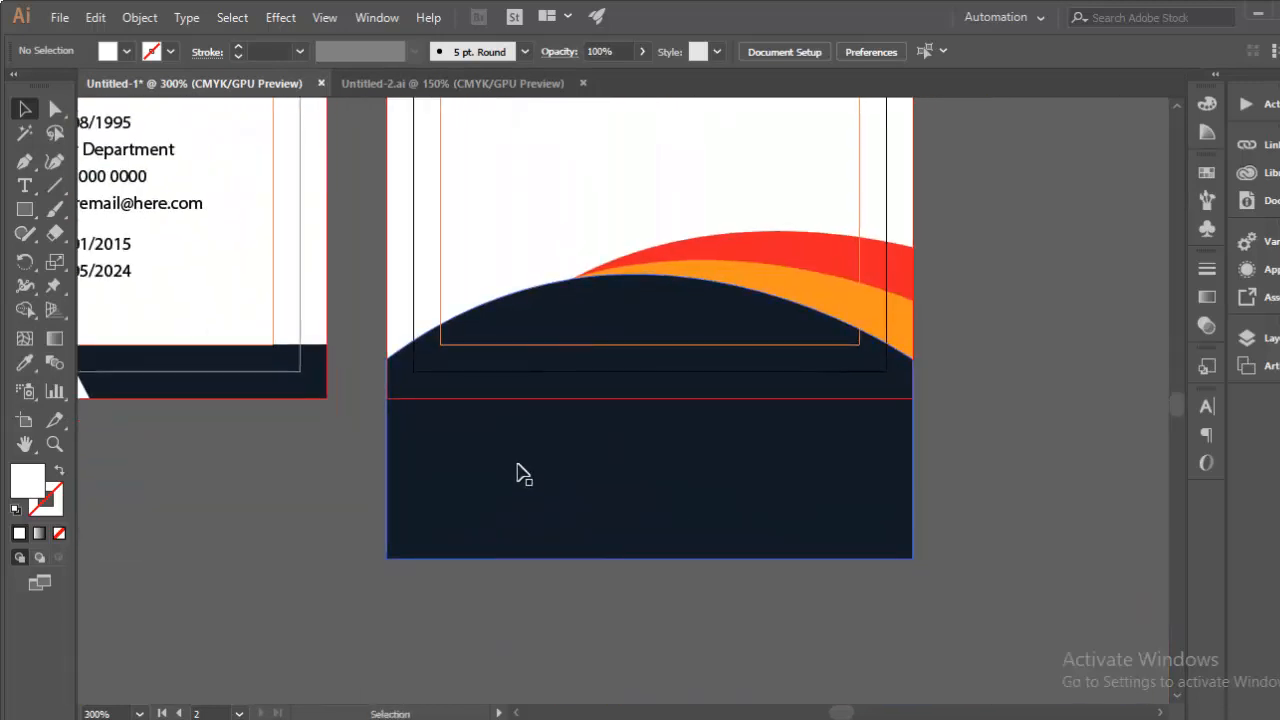
click(25, 211)
scroll(490, 303, up, 1)
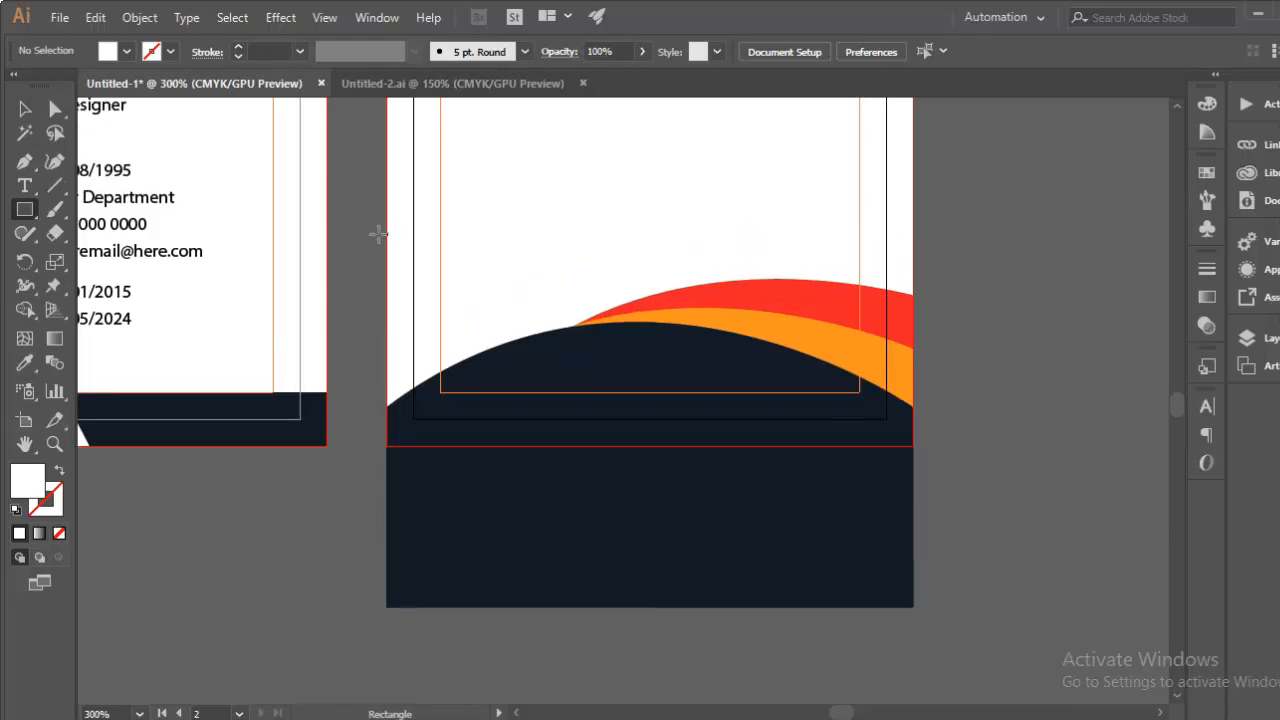
drag(390, 220, 913, 444)
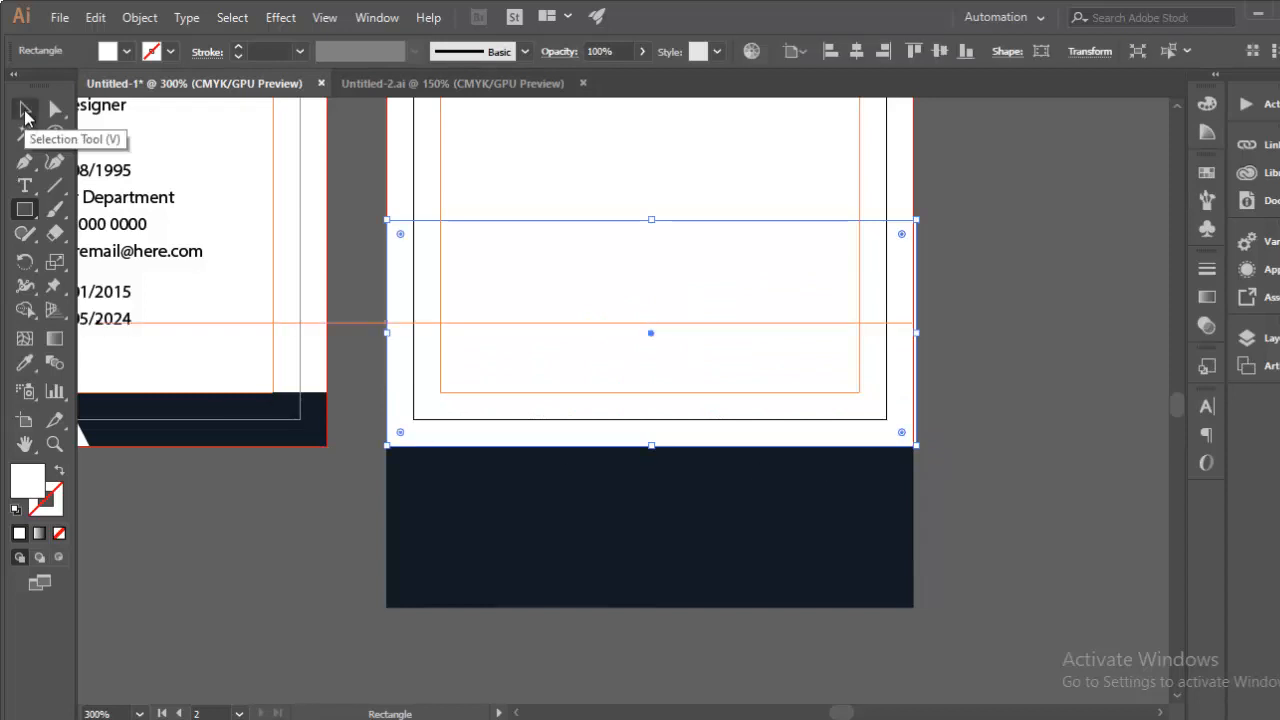
click(27, 112)
drag(354, 238, 1016, 598)
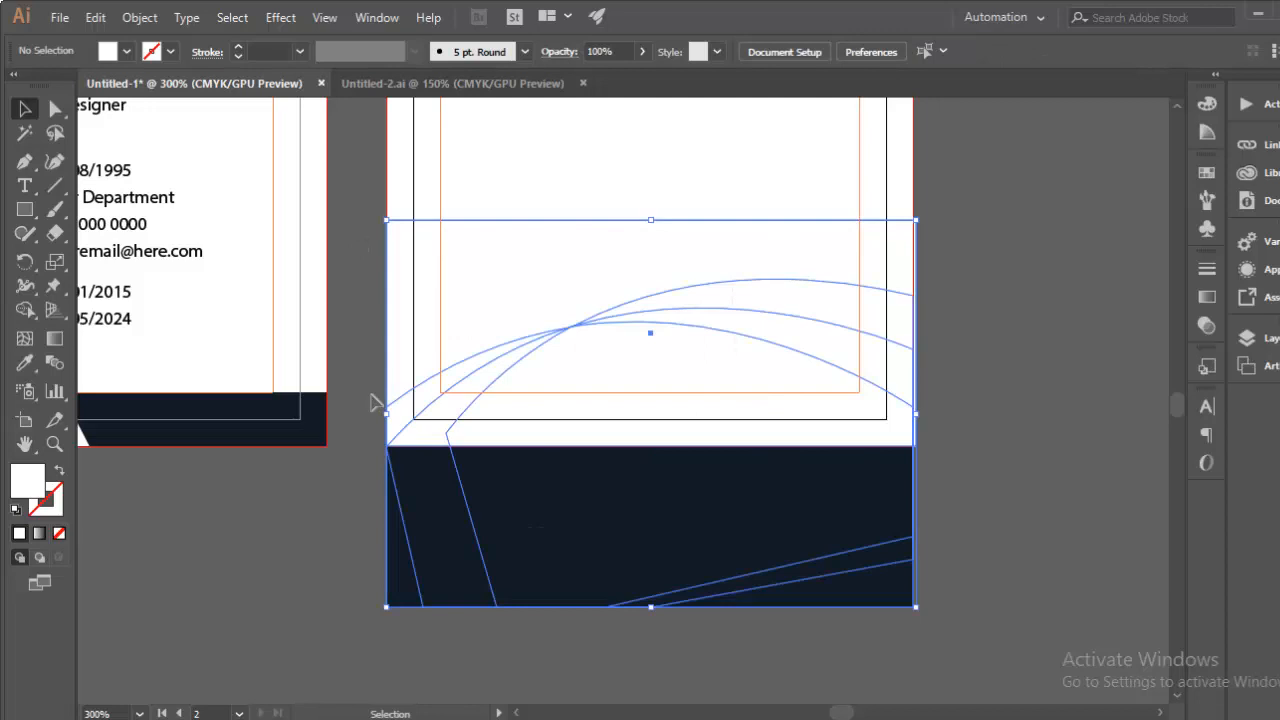
Step: Use Shape Builder to remove the wave pieces hanging below the card's bottom edge
click(25, 310)
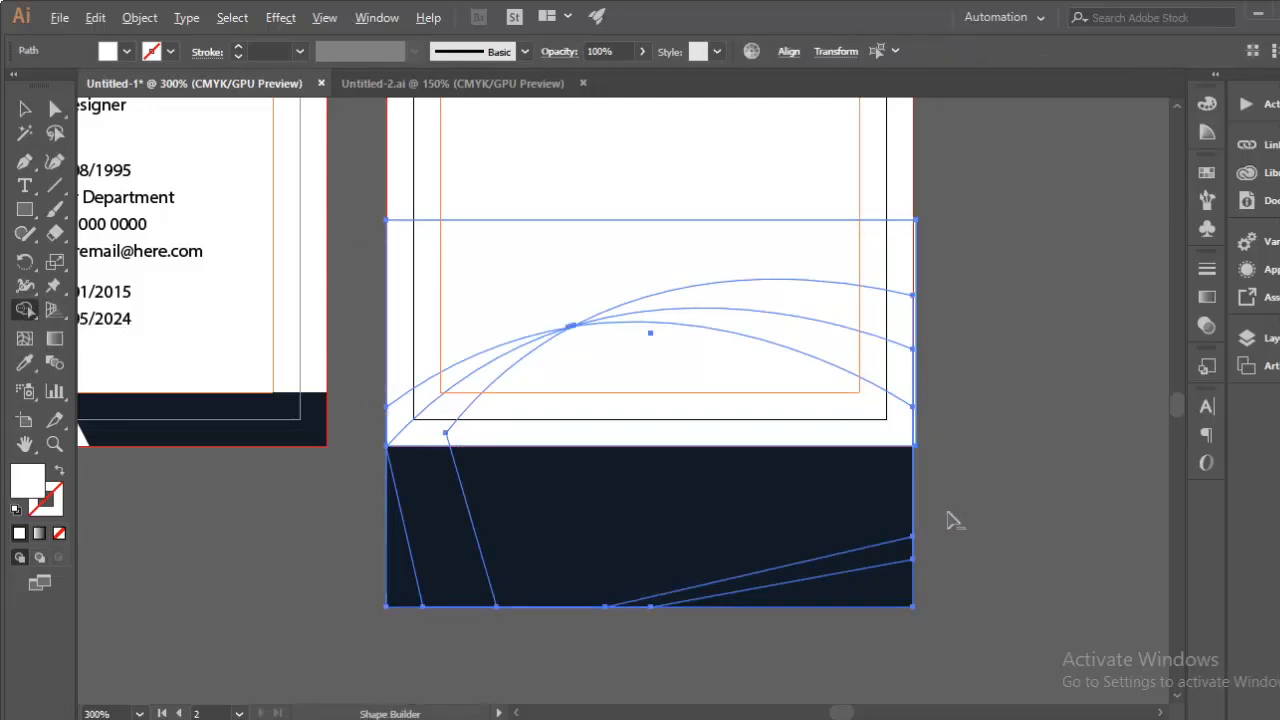
alt+click(690, 525)
alt+click(757, 595)
drag(490, 521, 327, 487)
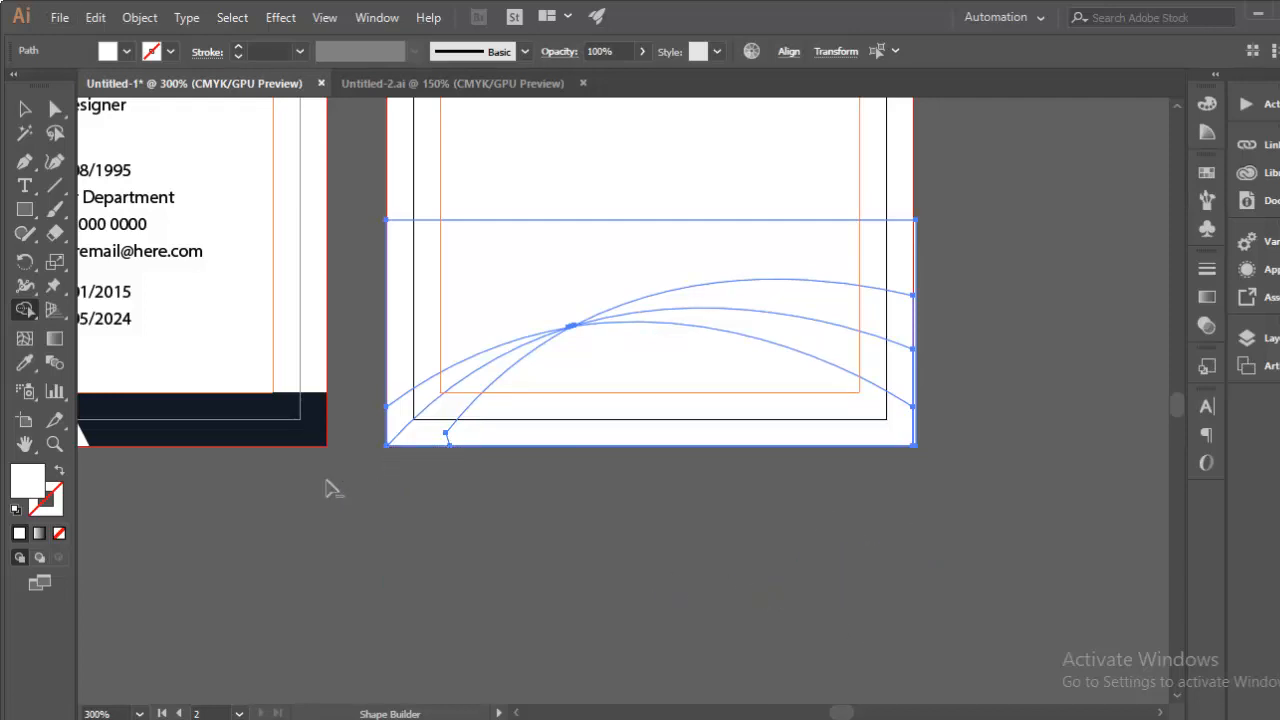
Step: Delete the white helper rectangle
click(24, 110)
click(498, 470)
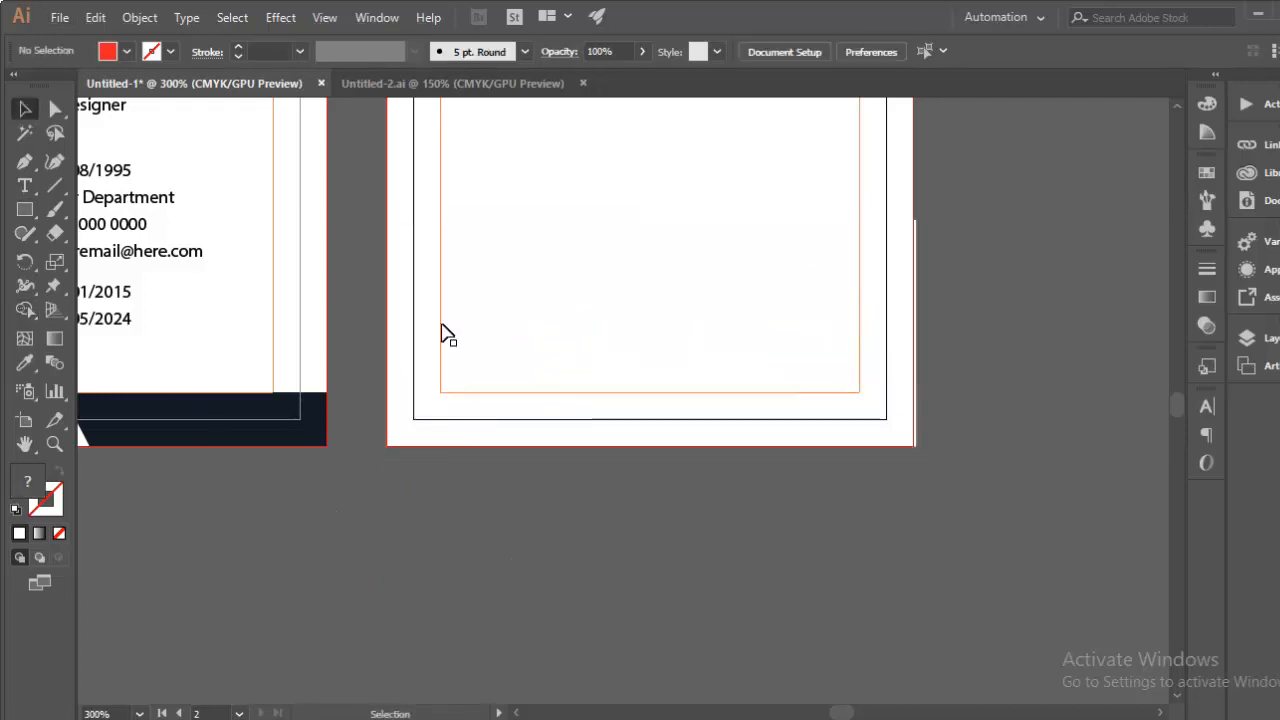
click(434, 270)
key(Delete)
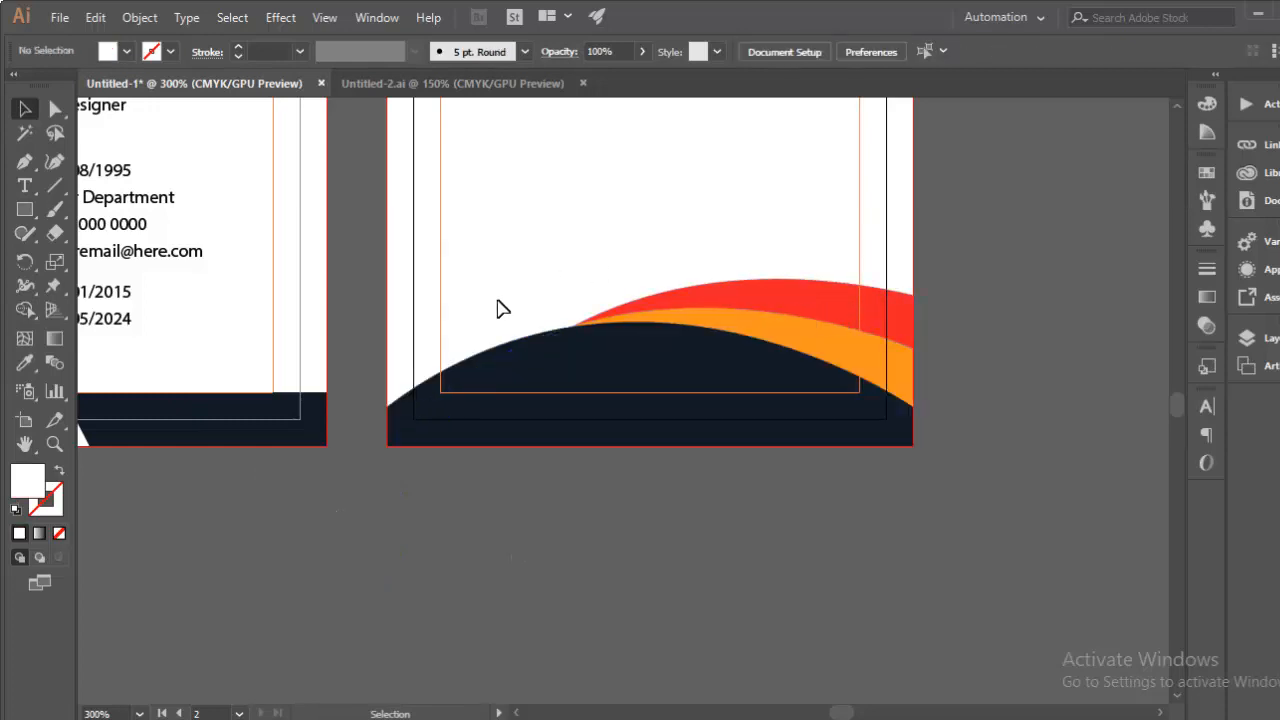
key(ctrl+z)
key(Delete)
key(ctrl+minus)
key(ctrl+minus)
key(ctrl+minus)
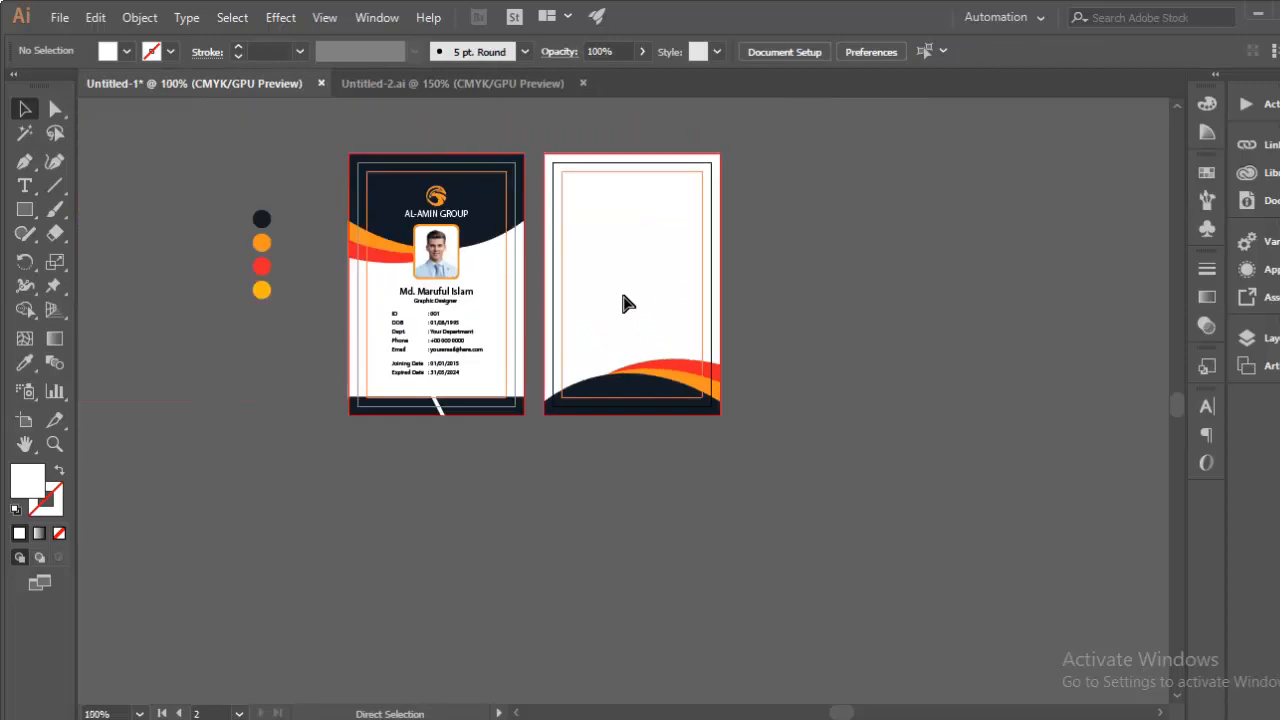
Step: Copy the eagle logo and AL-AMIN GROUP text from the front card onto the back card
key(ctrl+plus)
drag(626, 314, 655, 421)
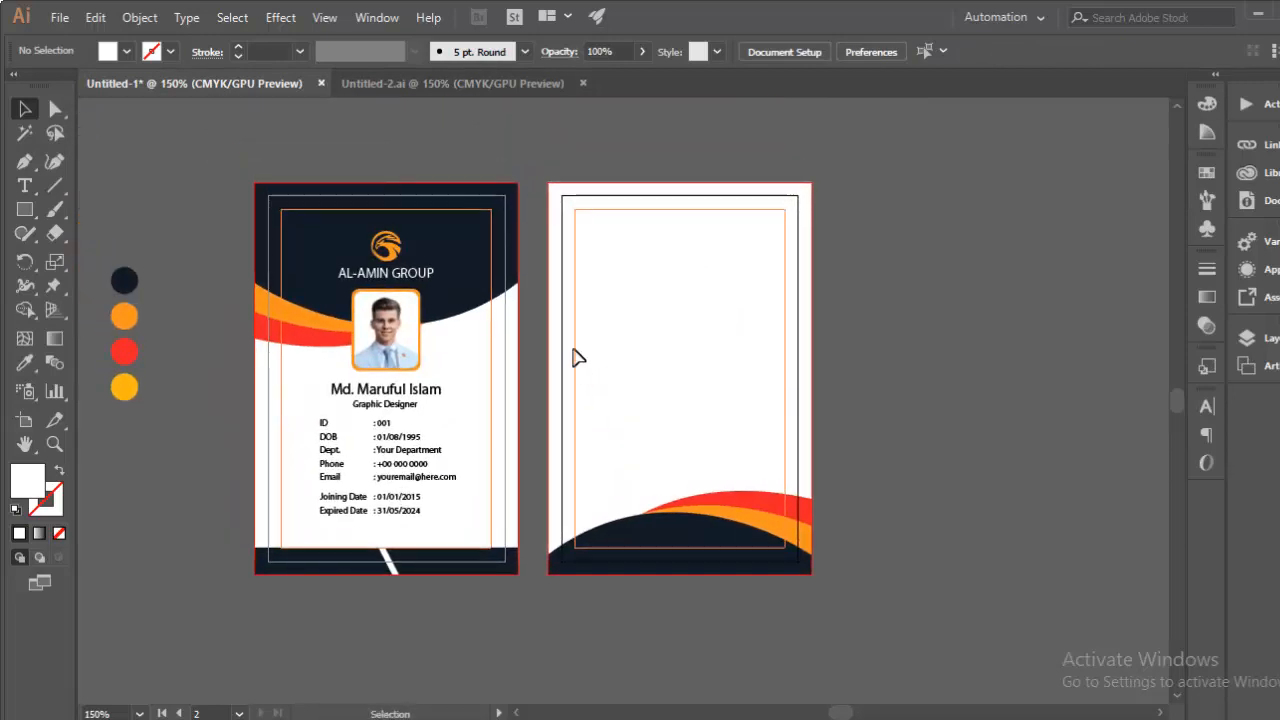
key(ctrl+plus)
key(ctrl+plus)
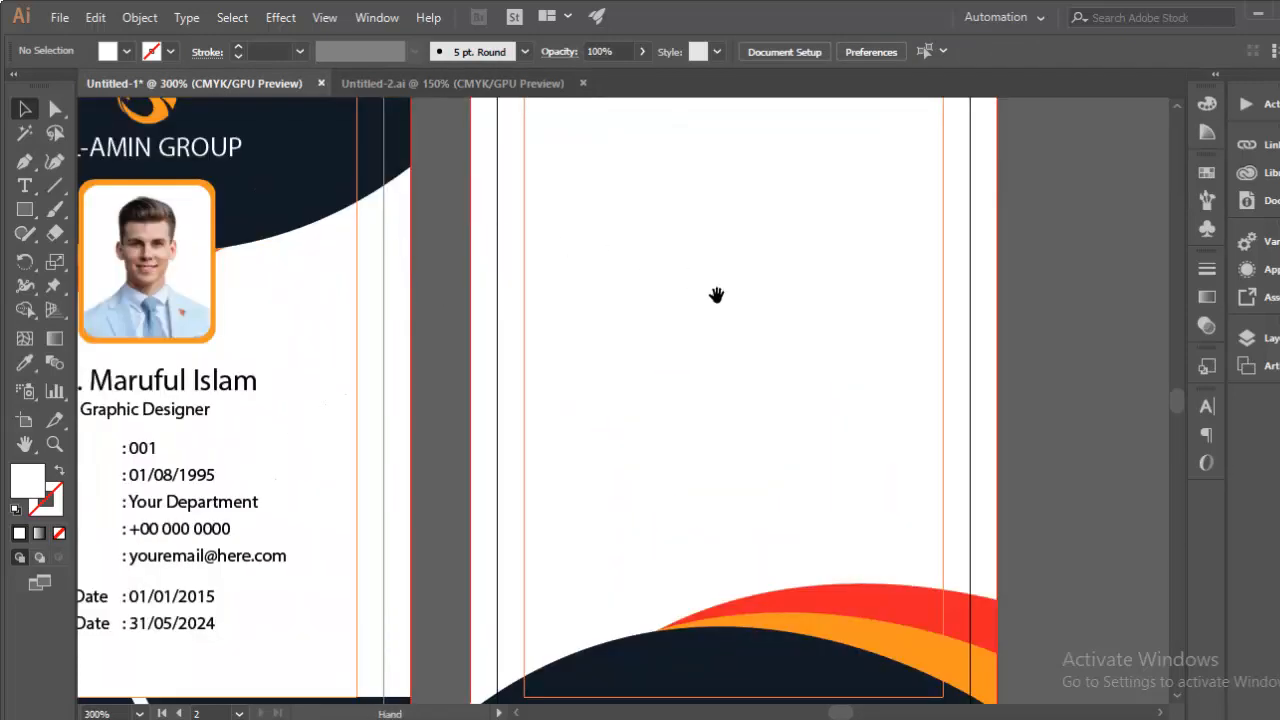
drag(717, 296, 714, 330)
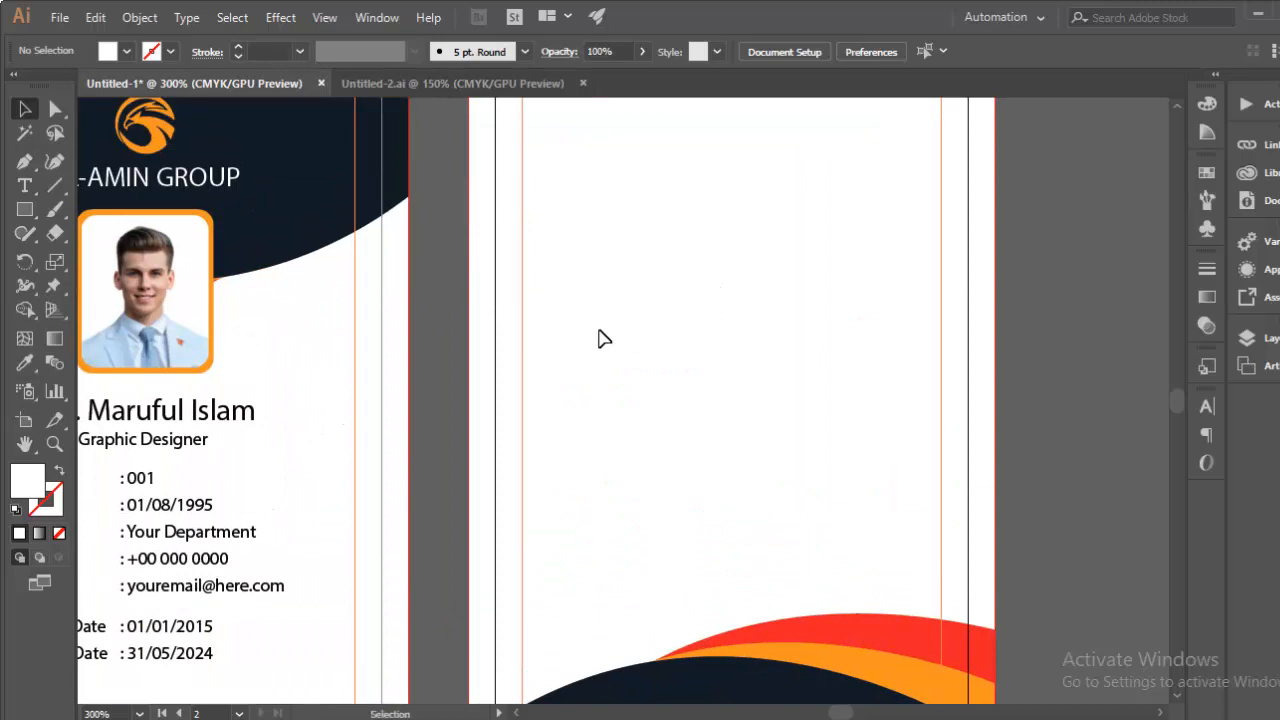
key(space)
drag(538, 374, 603, 474)
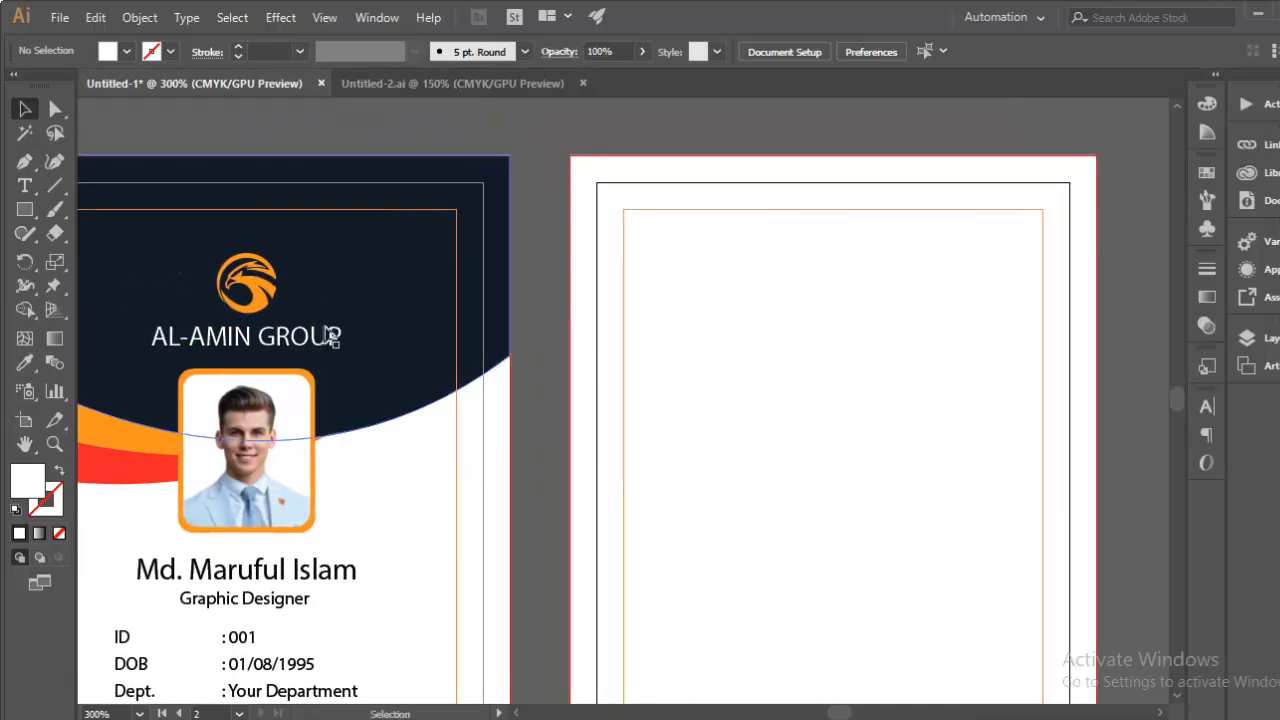
click(265, 300)
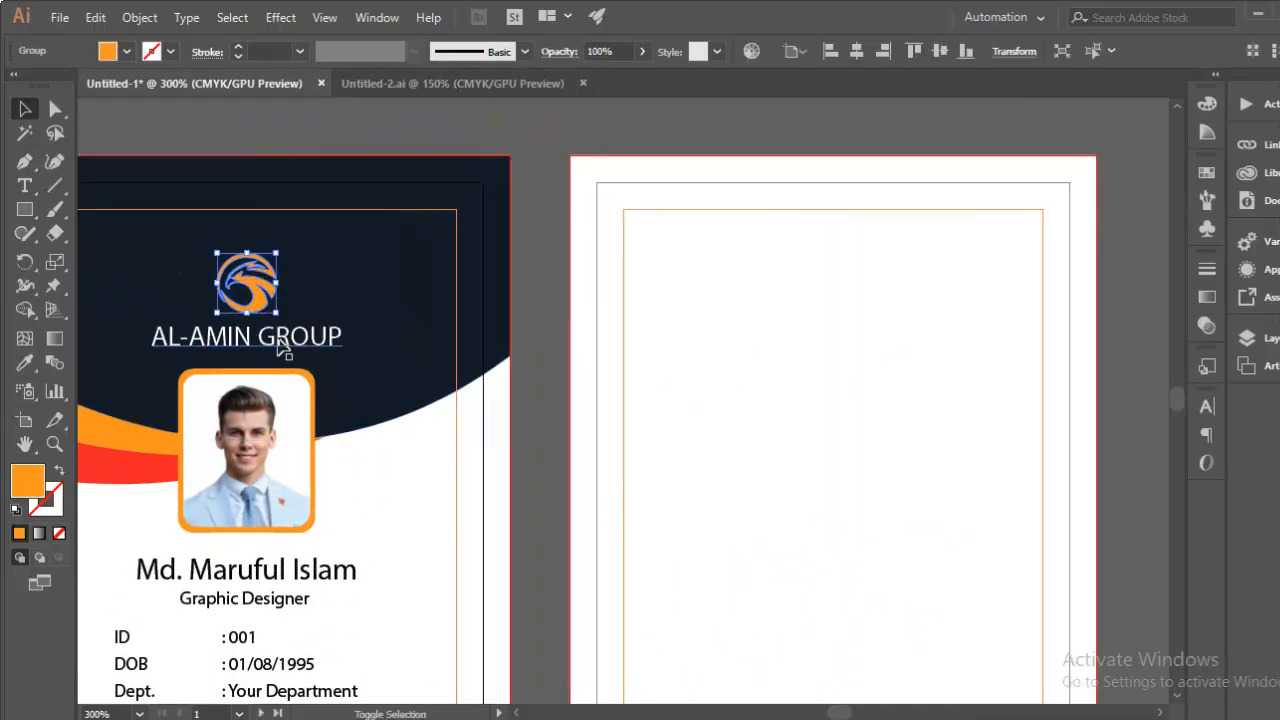
shift+click(290, 345)
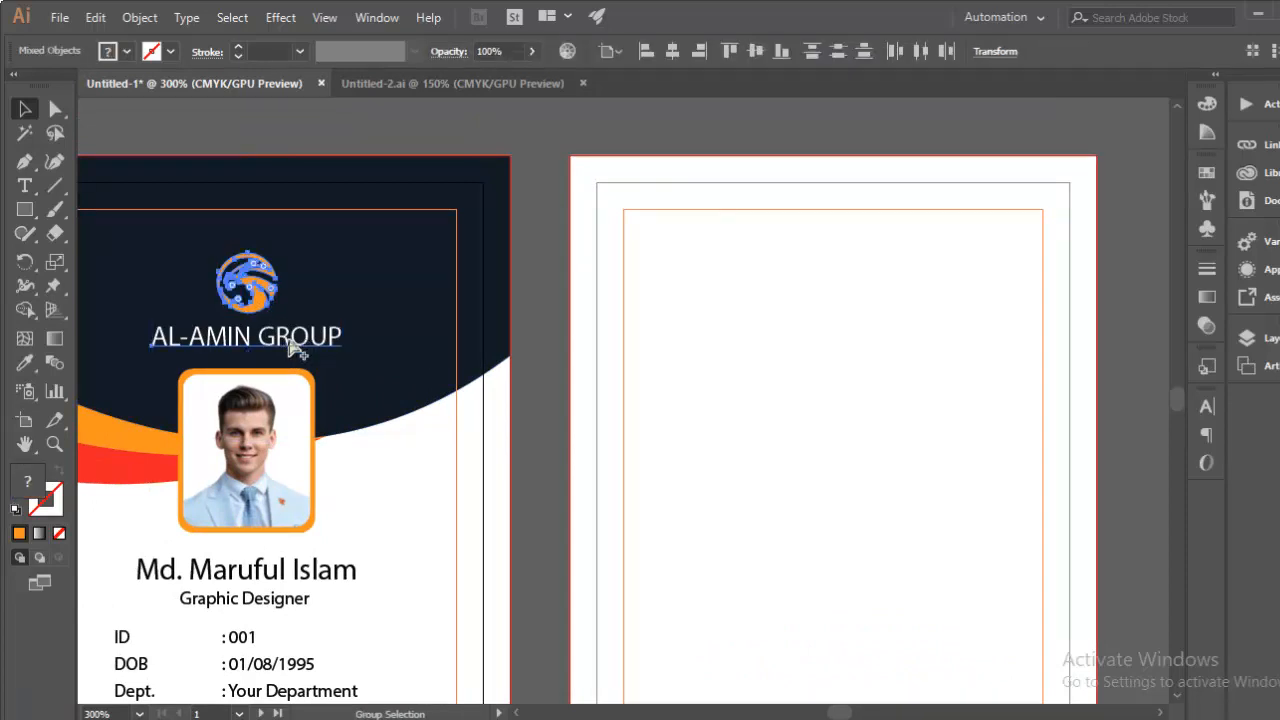
drag(303, 345, 840, 334)
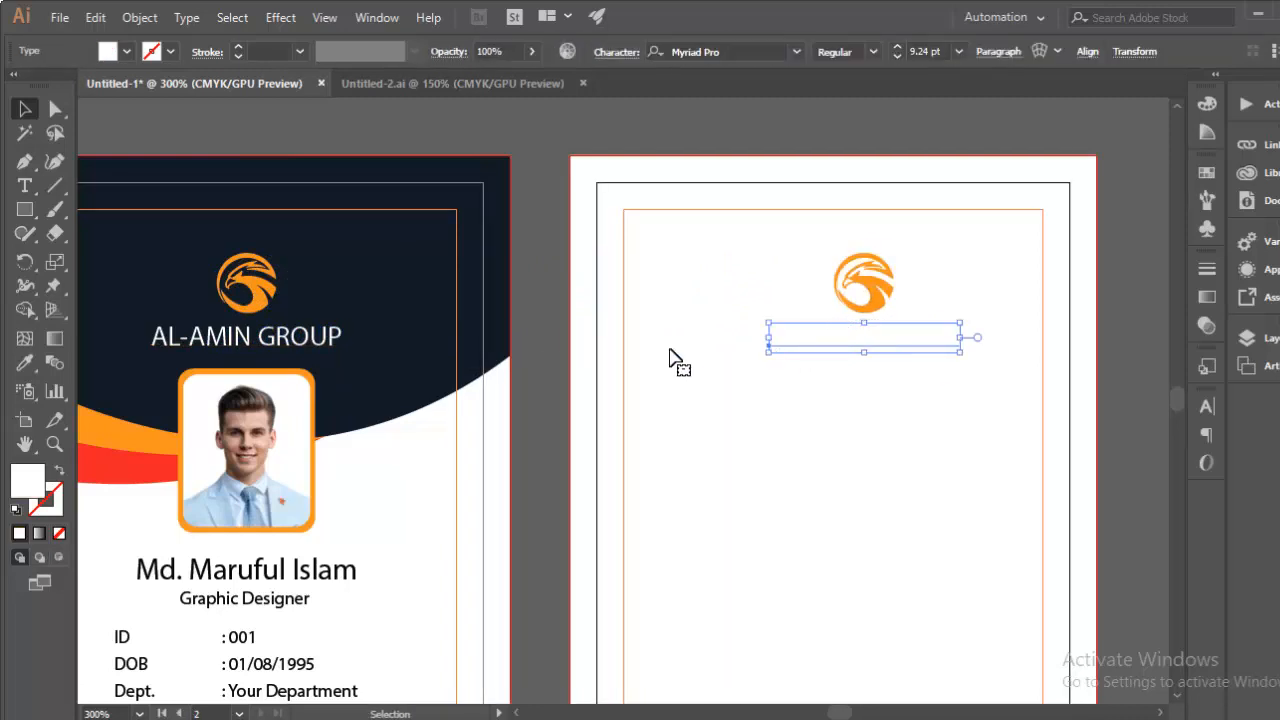
Step: Colour AL-AMIN GROUP navy with the Eyedropper and centre it horizontally under the logo
click(25, 363)
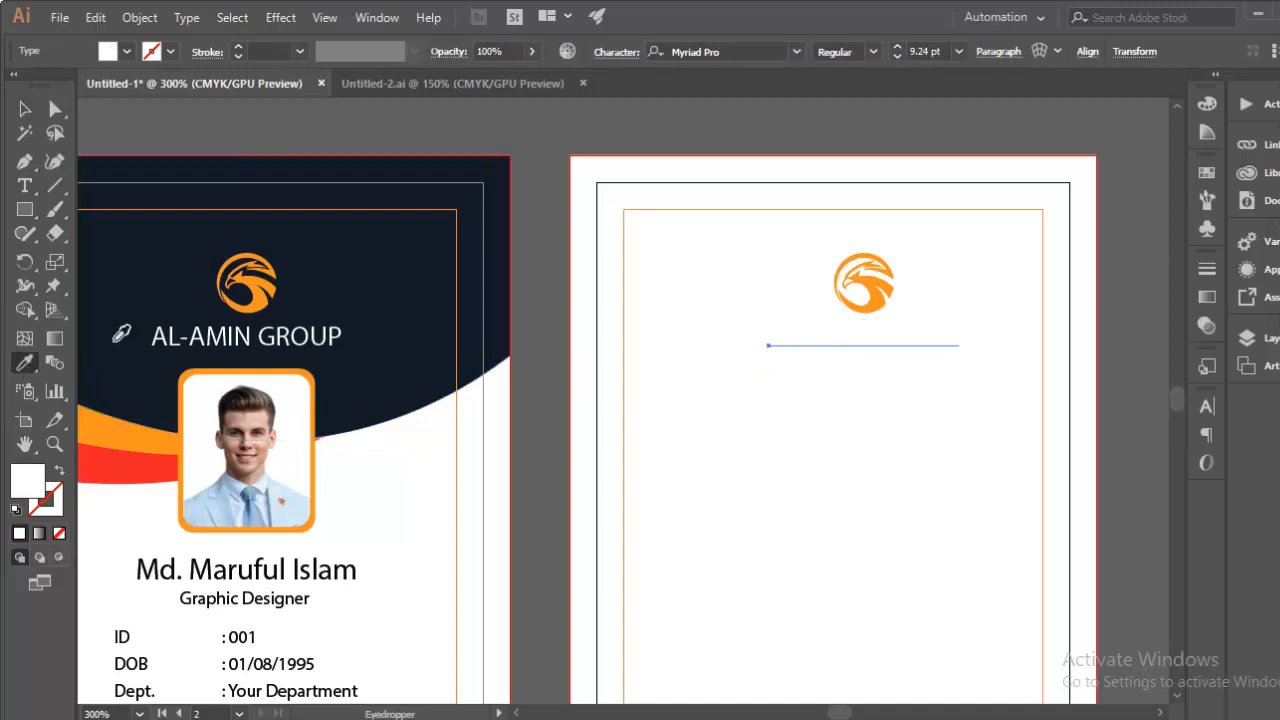
click(366, 282)
key(v)
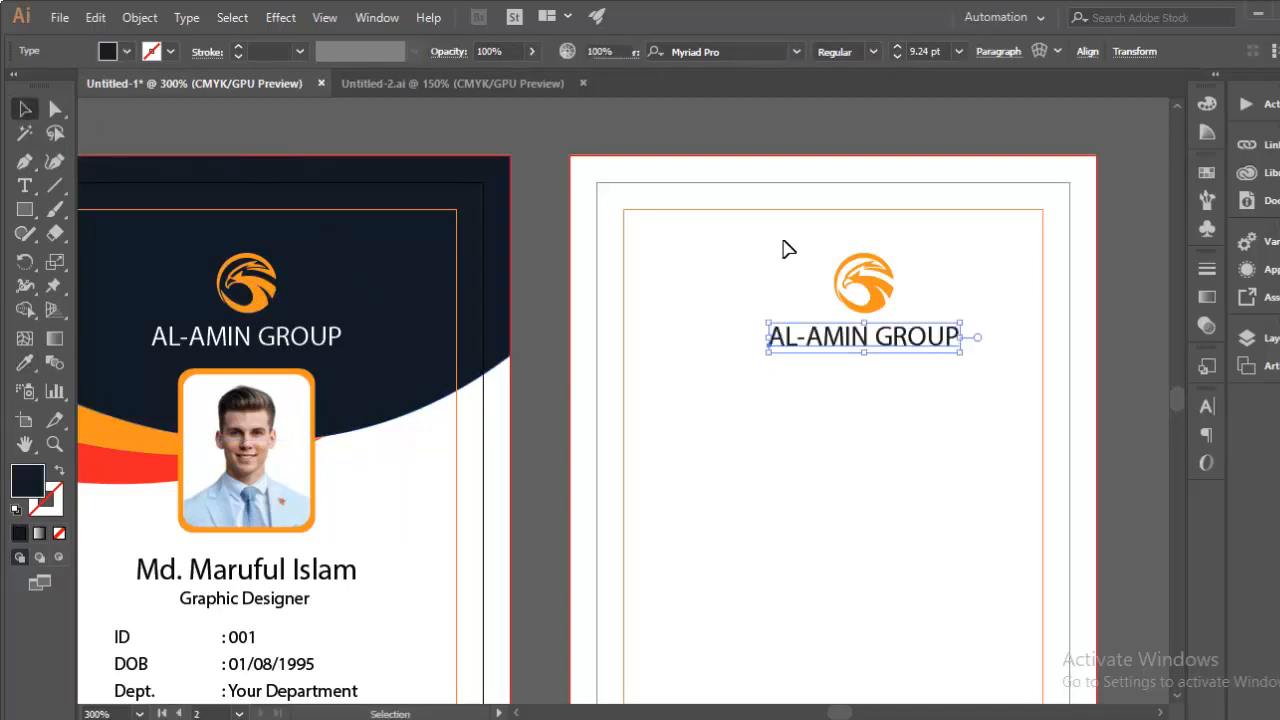
drag(787, 249, 930, 375)
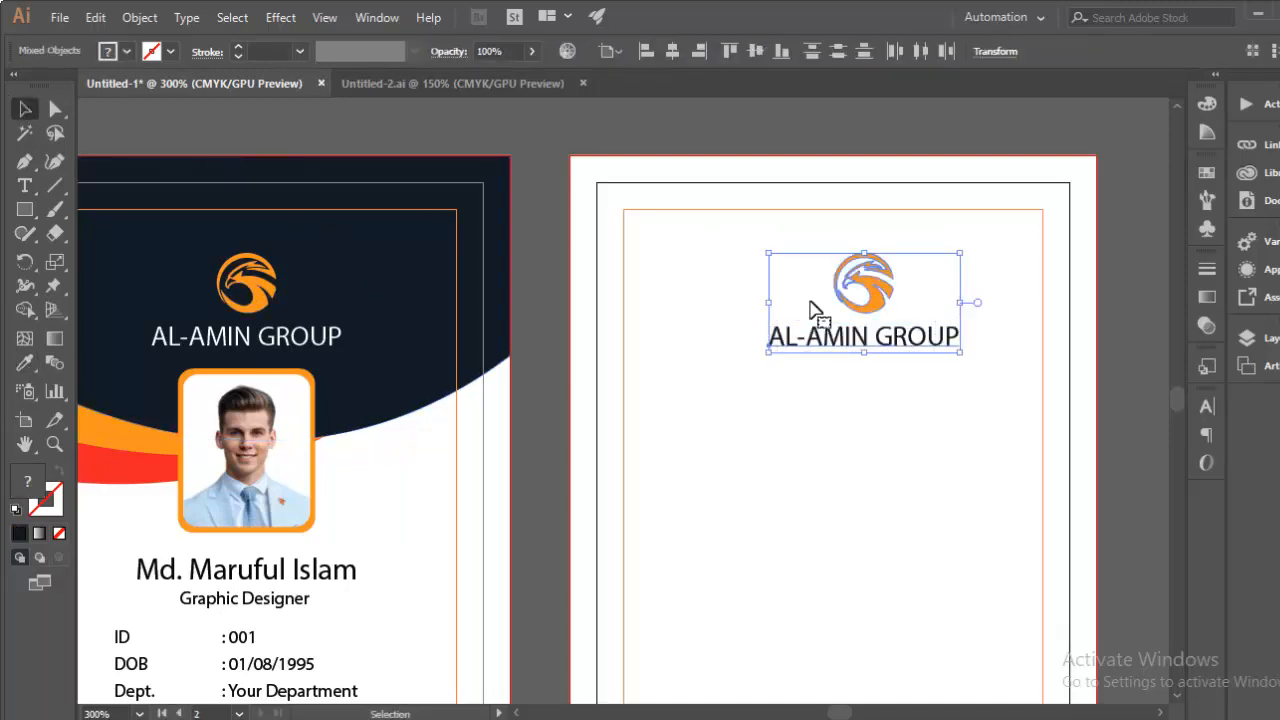
click(671, 51)
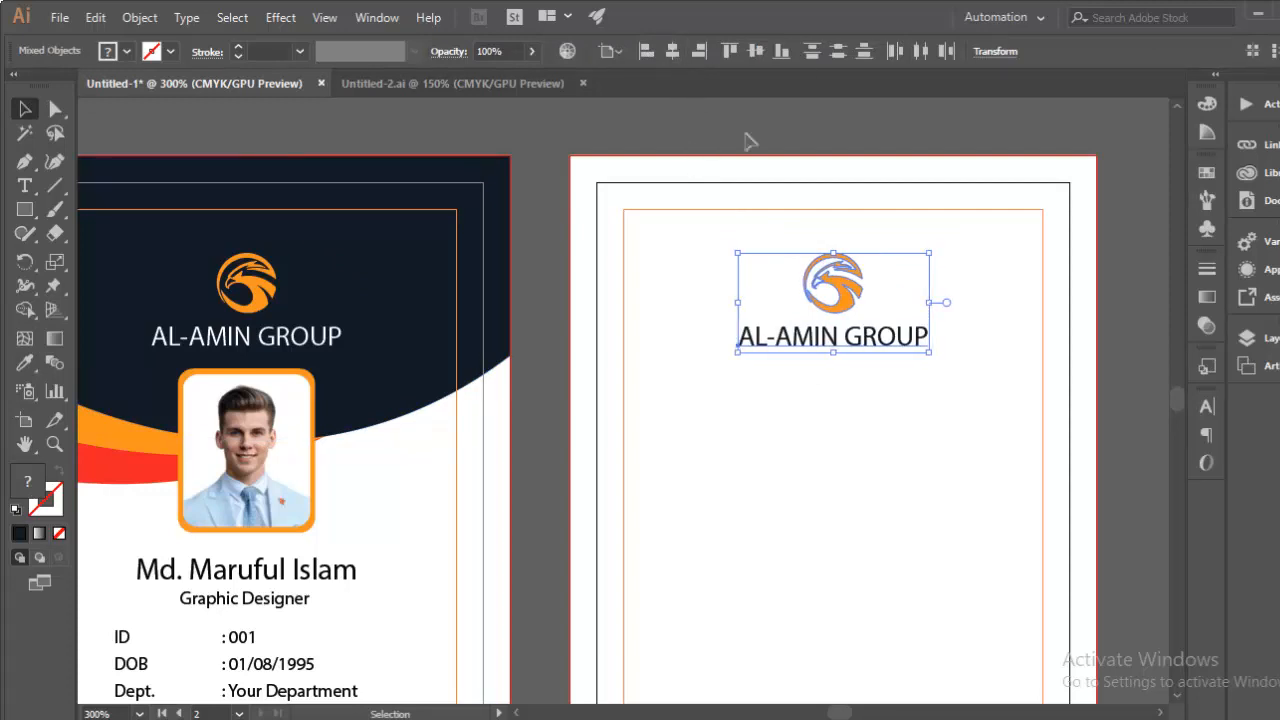
click(914, 405)
key(ctrl+plus)
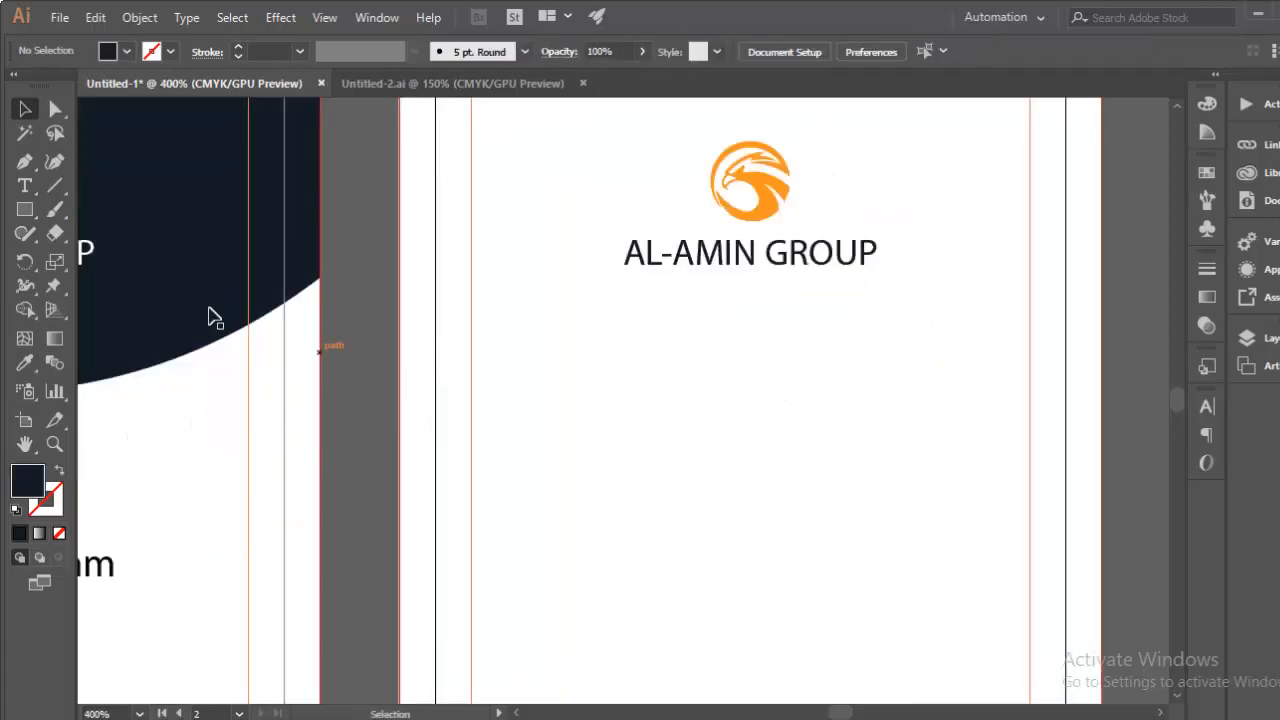
Step: Type a TERM & CONDITION heading and place it under the company name
click(24, 187)
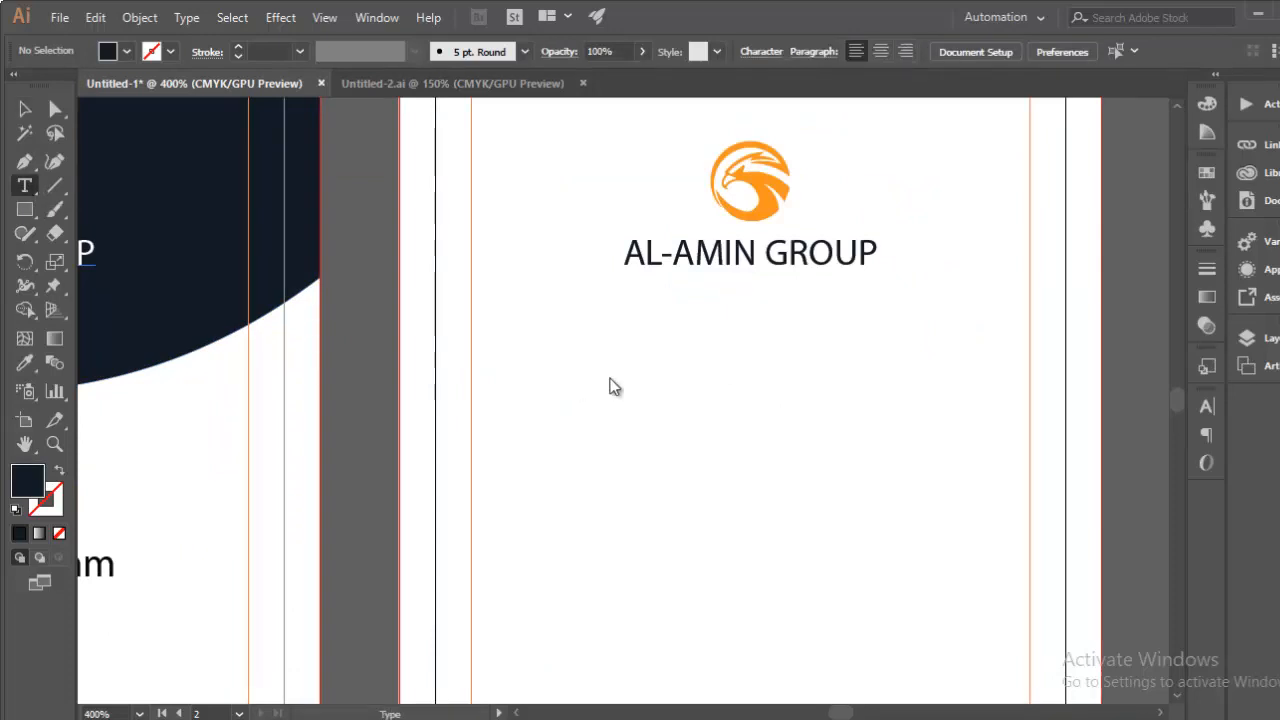
click(608, 330)
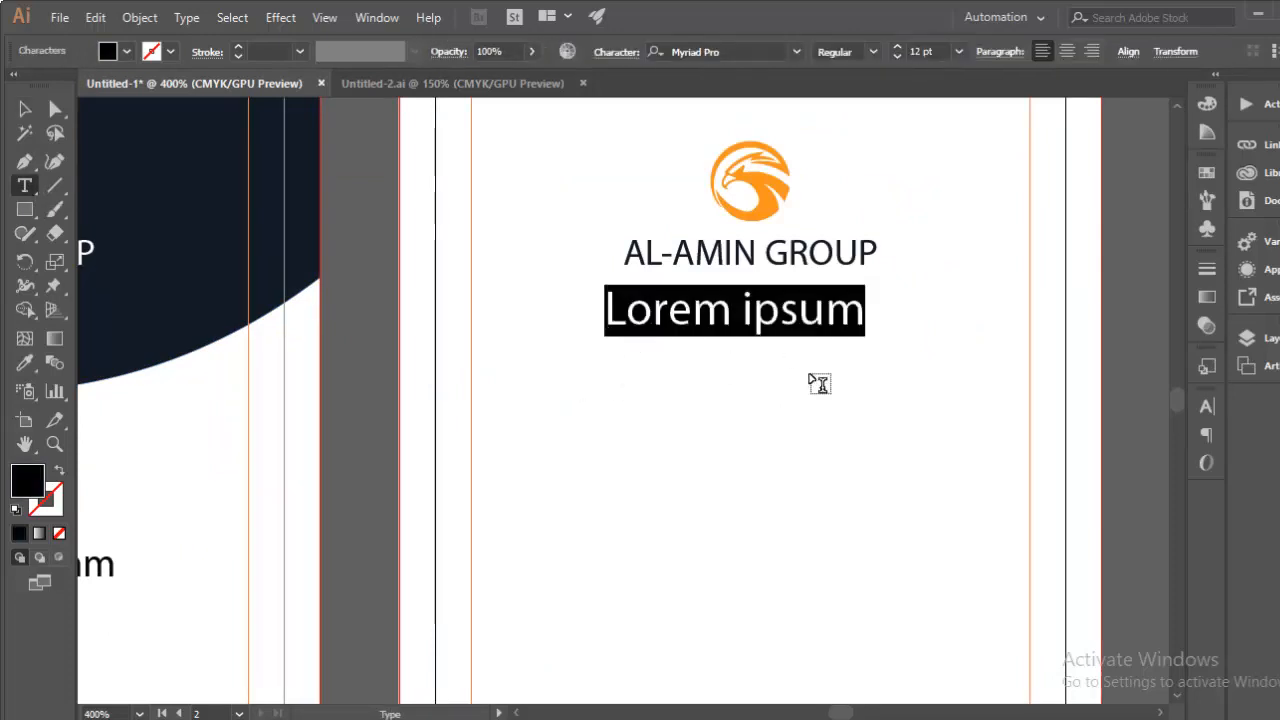
text(TERMS)
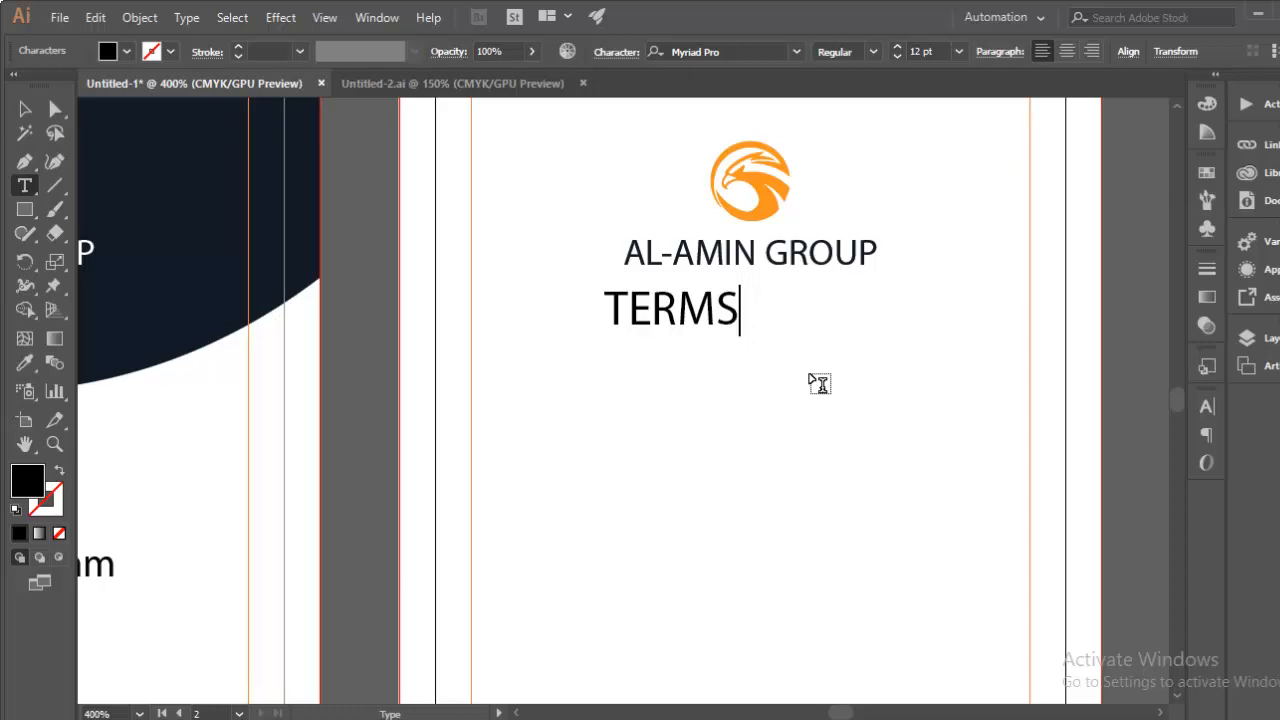
key(BackSpace)
text(^)
key(BackSpace)
text(& CON)
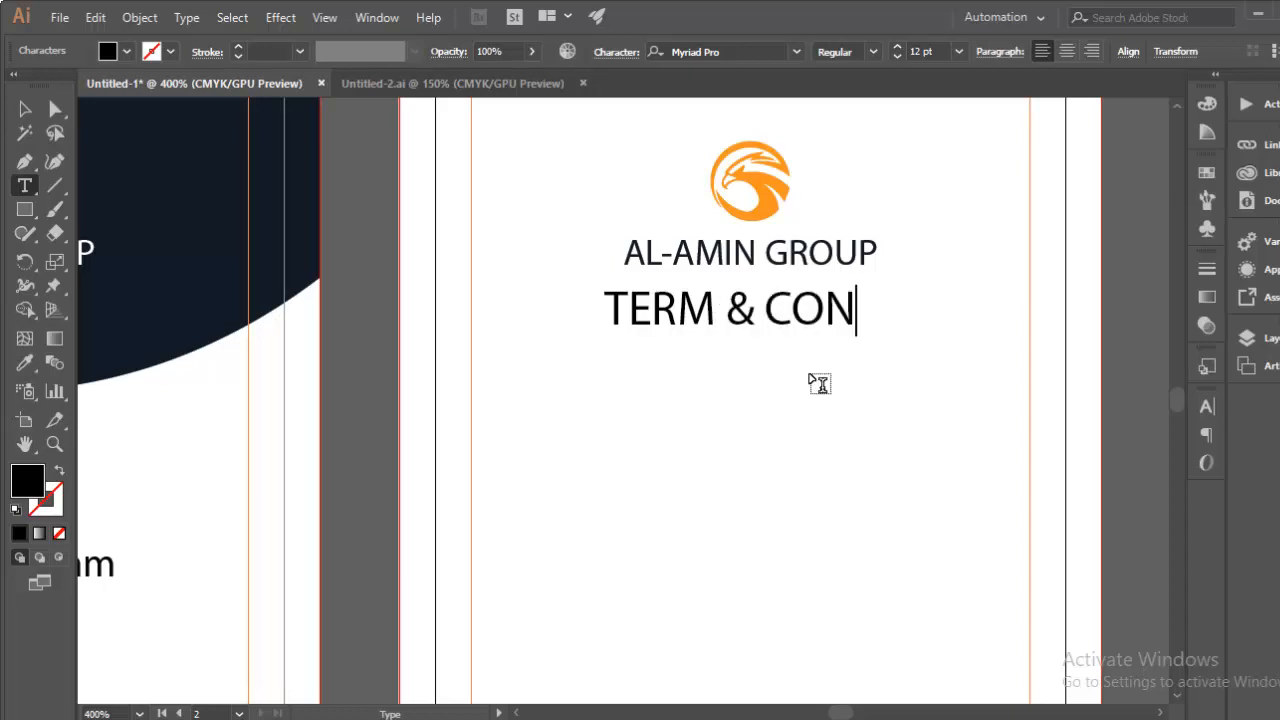
text(DITION)
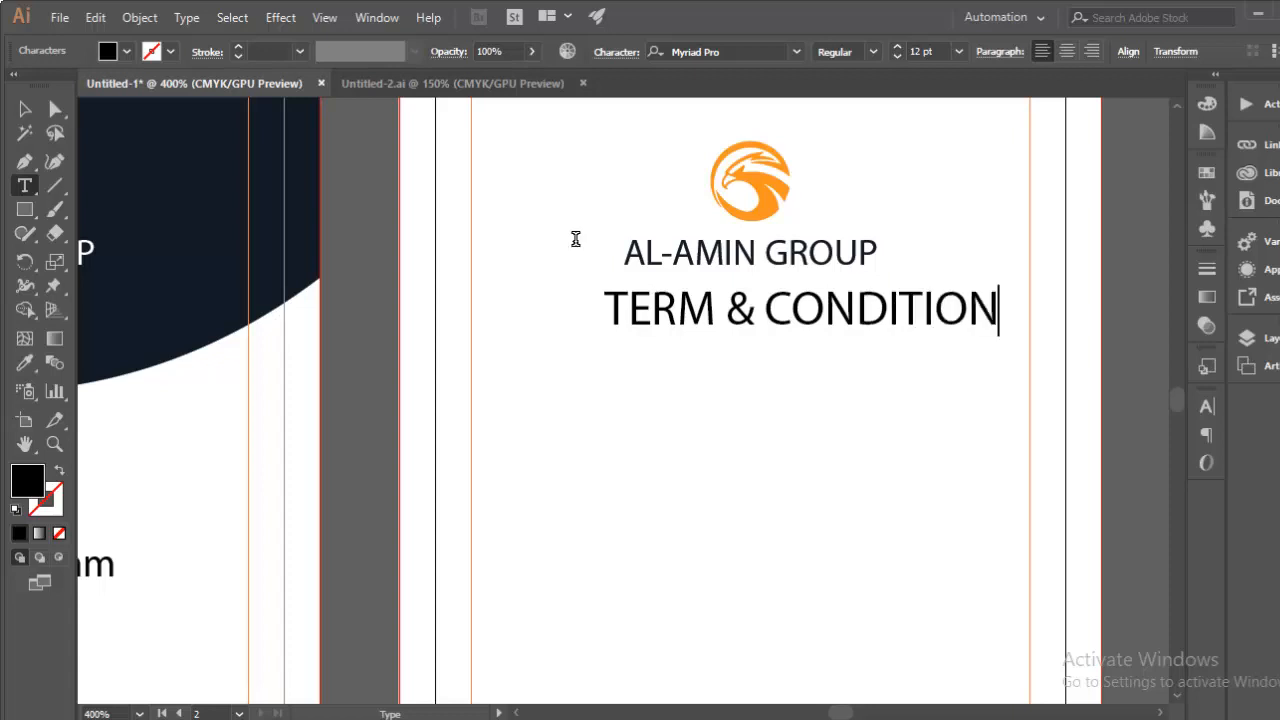
click(25, 109)
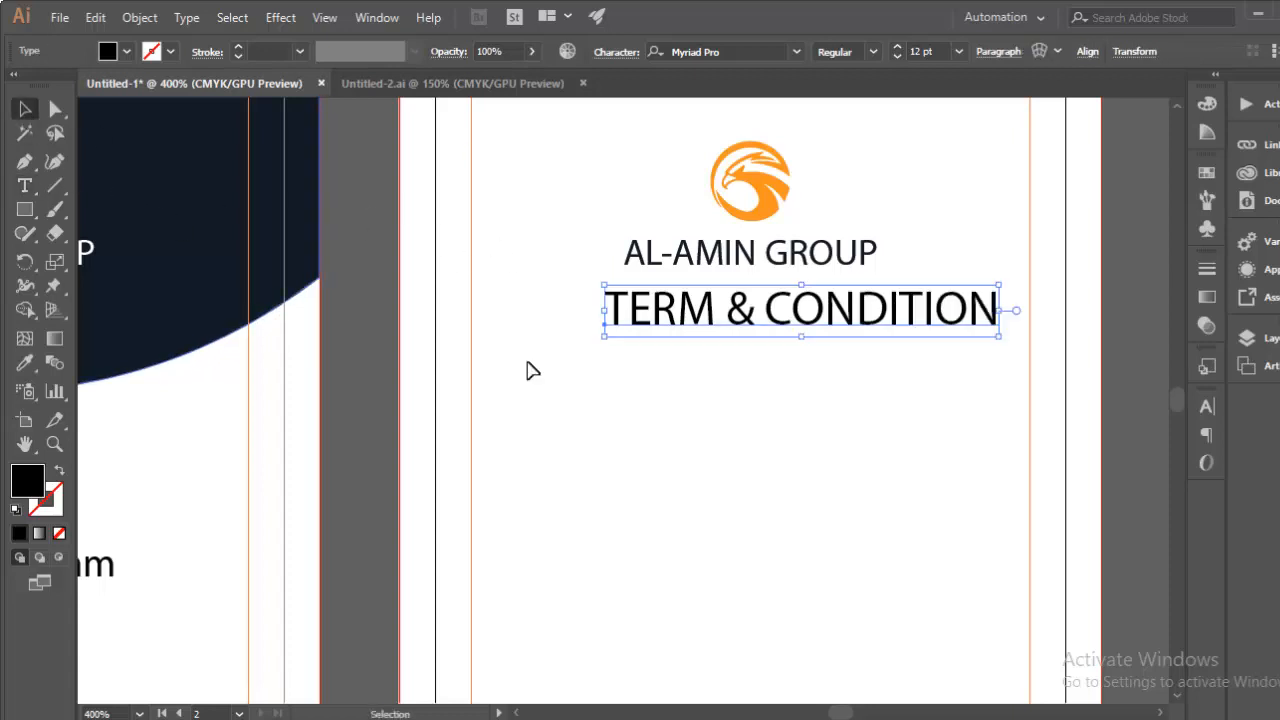
drag(700, 316, 643, 336)
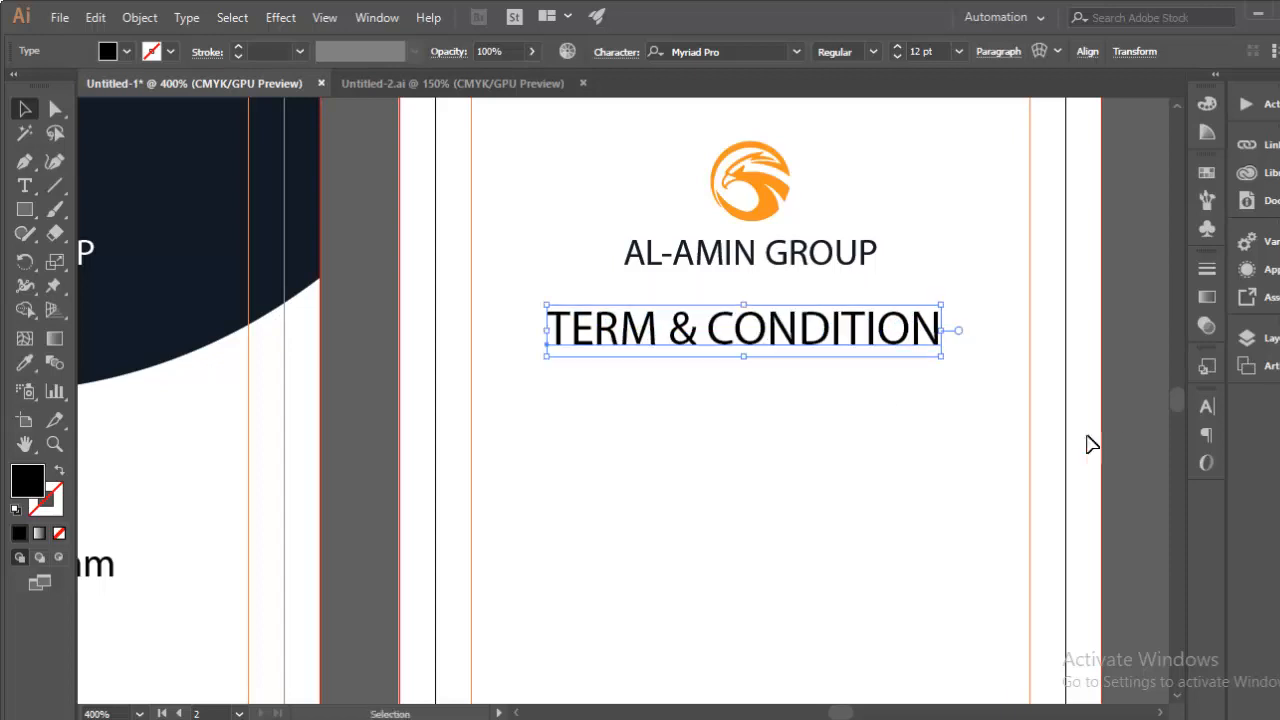
Step: Set the heading to 6 pt and centre it horizontally on the card
click(1207, 408)
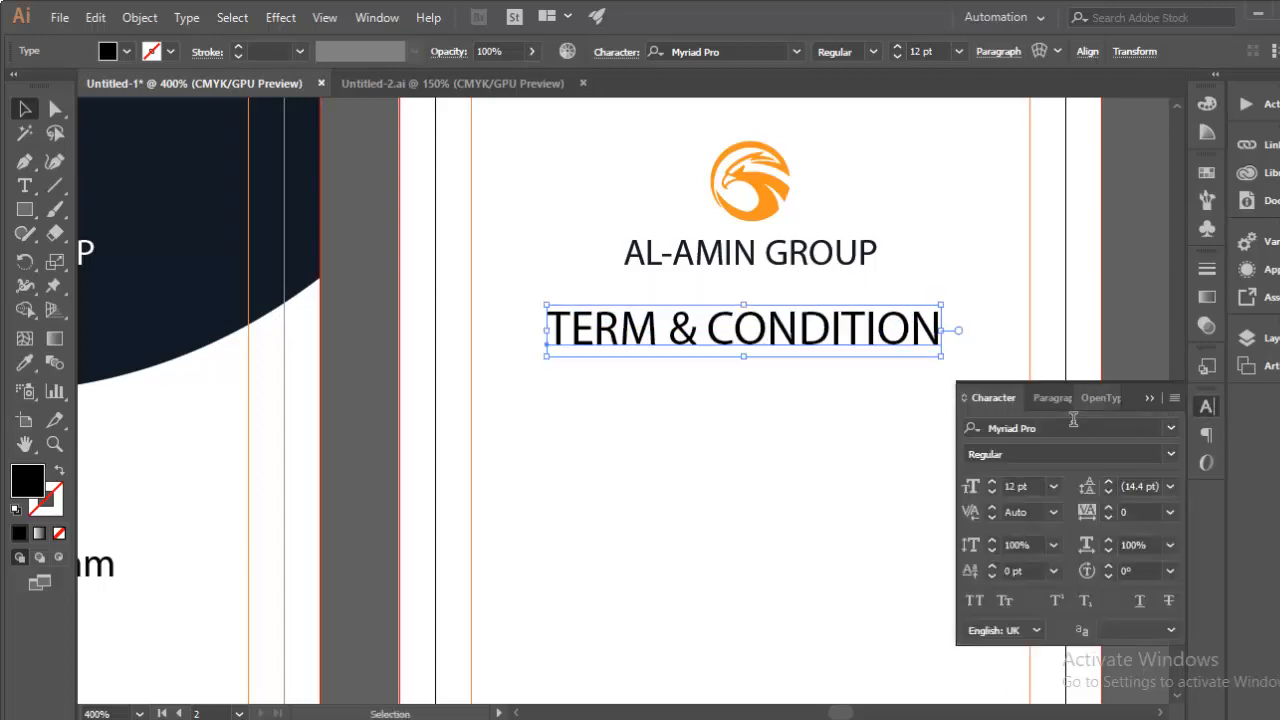
click(1018, 486)
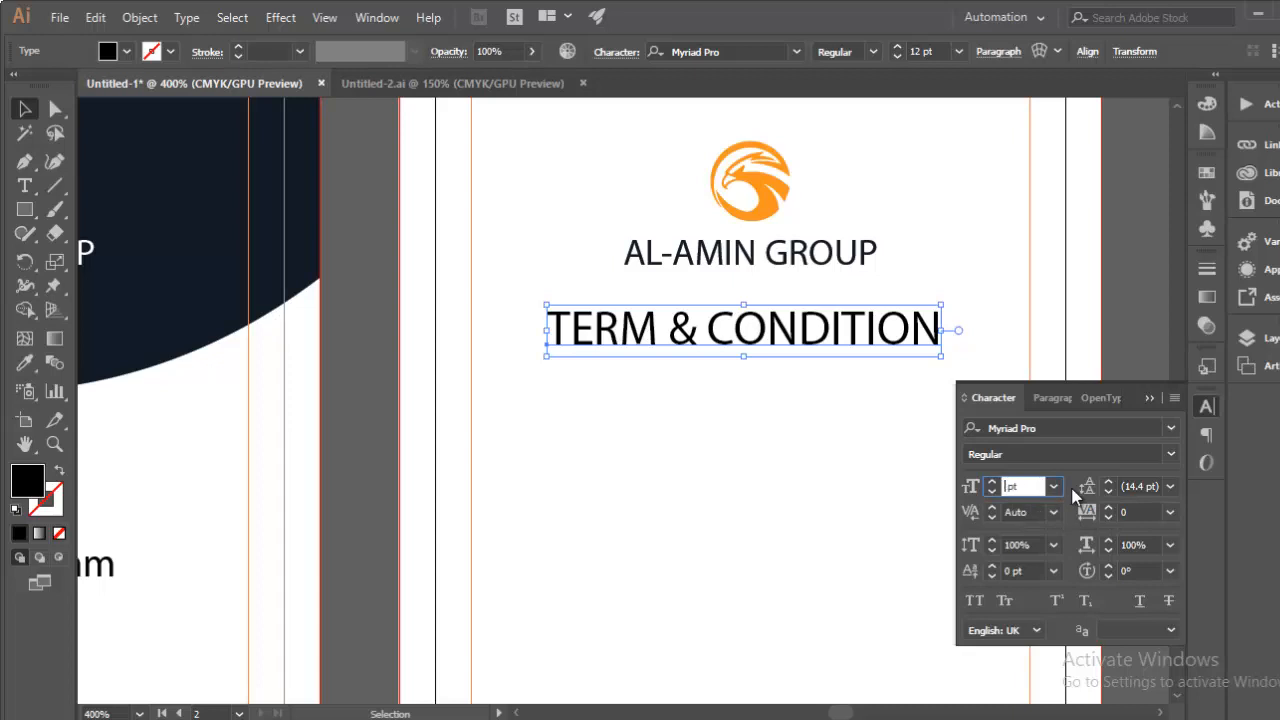
text(6)
key(Return)
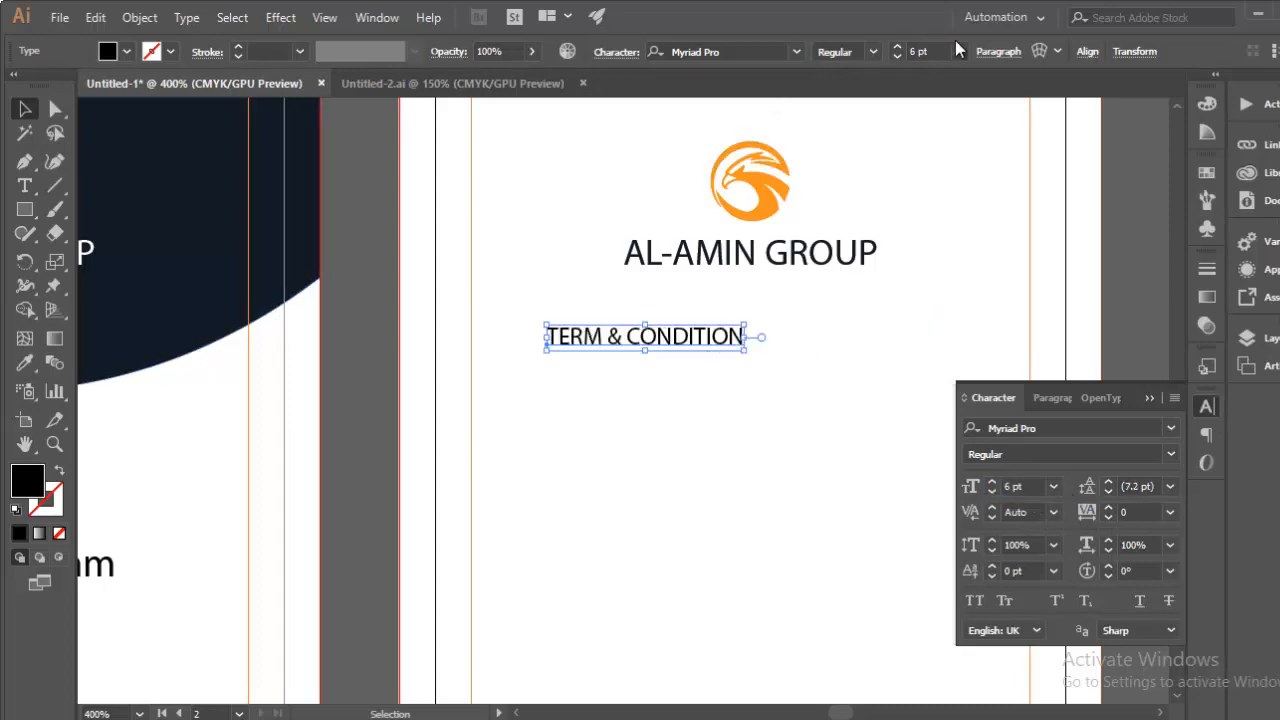
click(1083, 54)
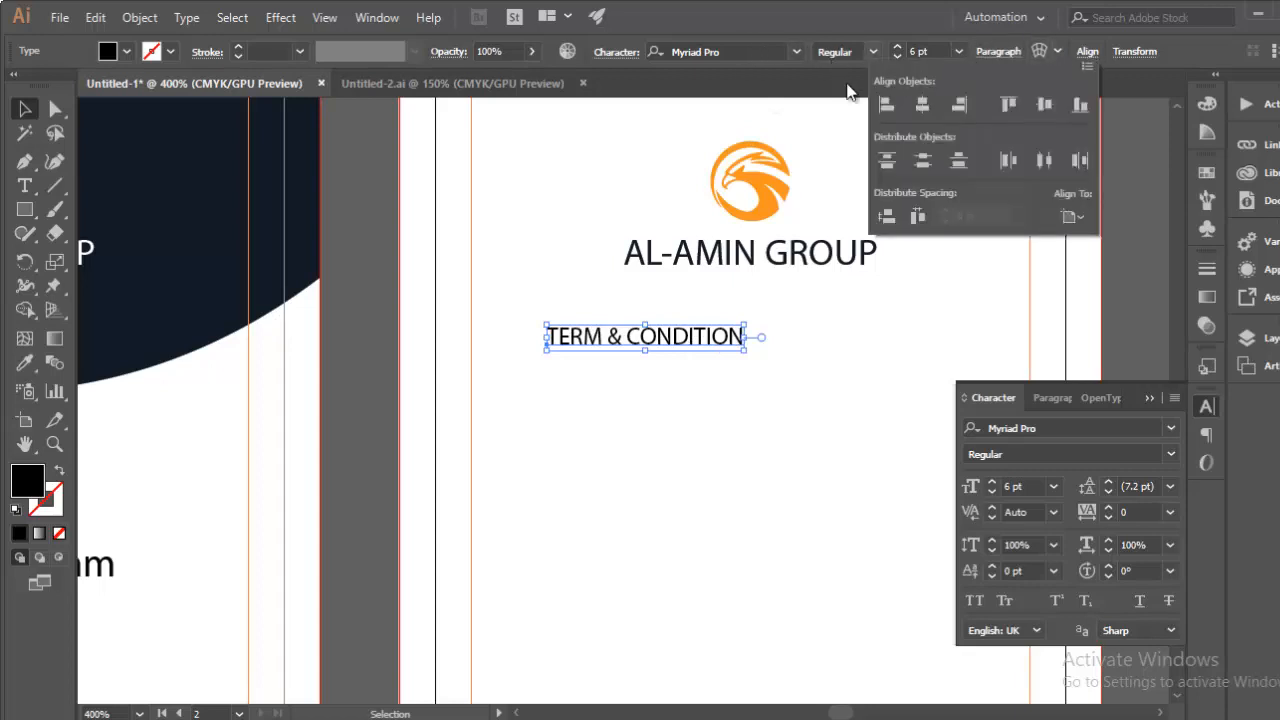
click(924, 105)
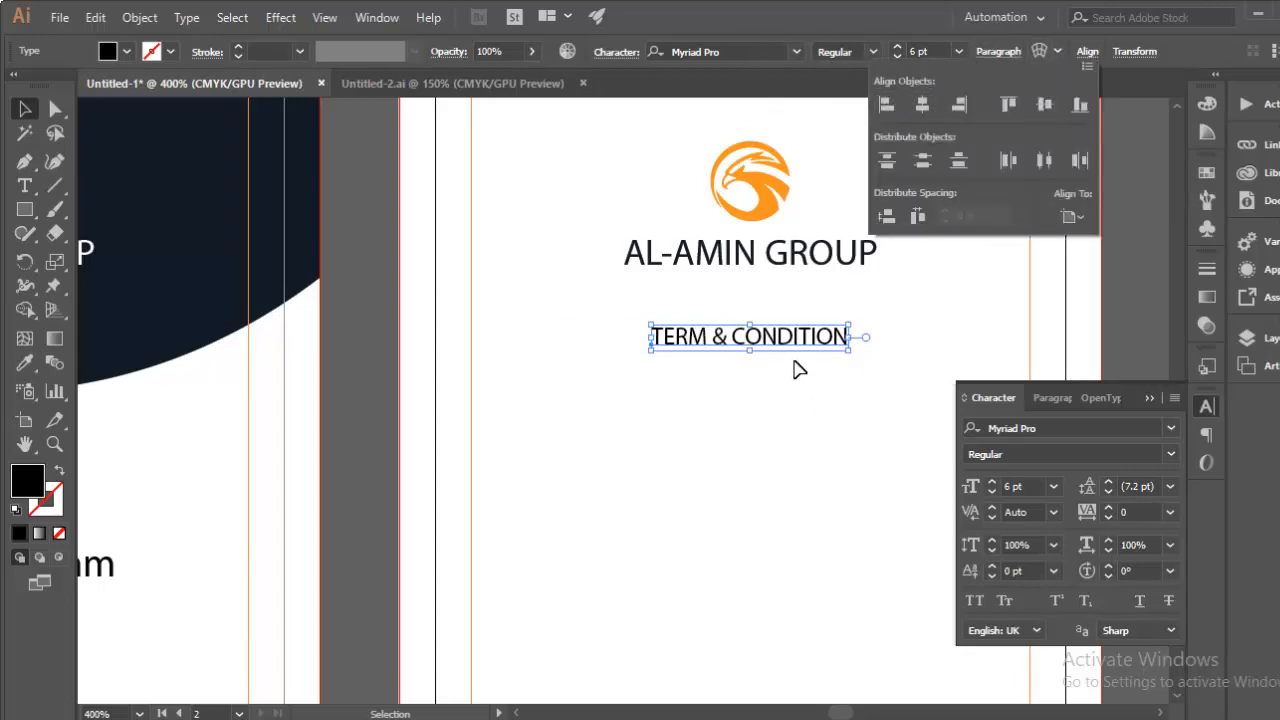
key(Up)
key(Up)
key(Up)
key(Up)
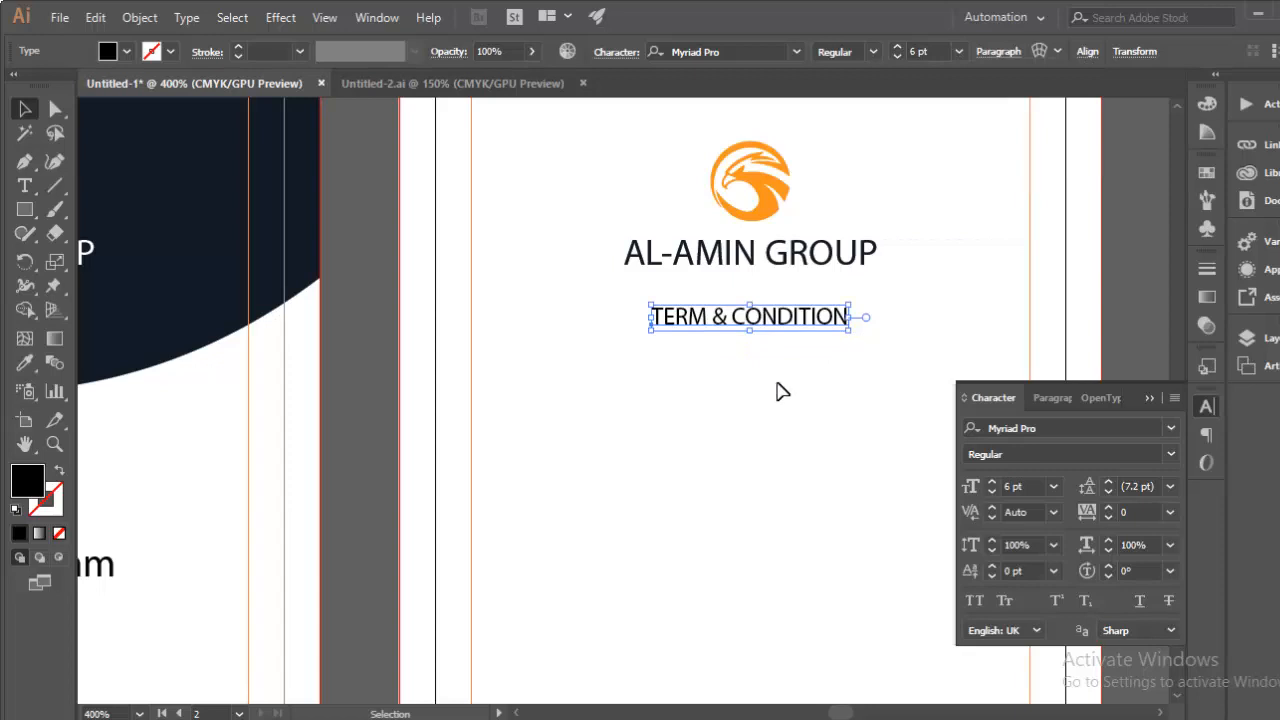
Step: Colour the heading red by sampling the front card's swoosh
key(ctrl+minus)
drag(586, 441, 1000, 297)
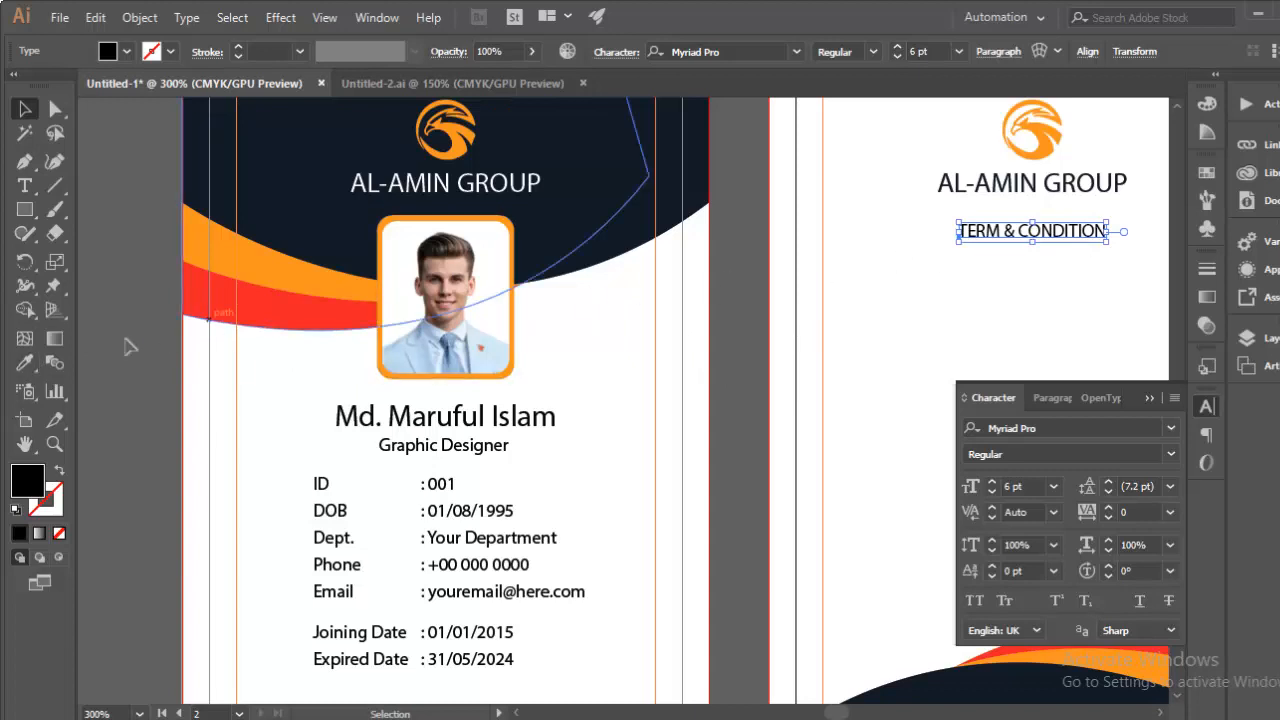
click(22, 364)
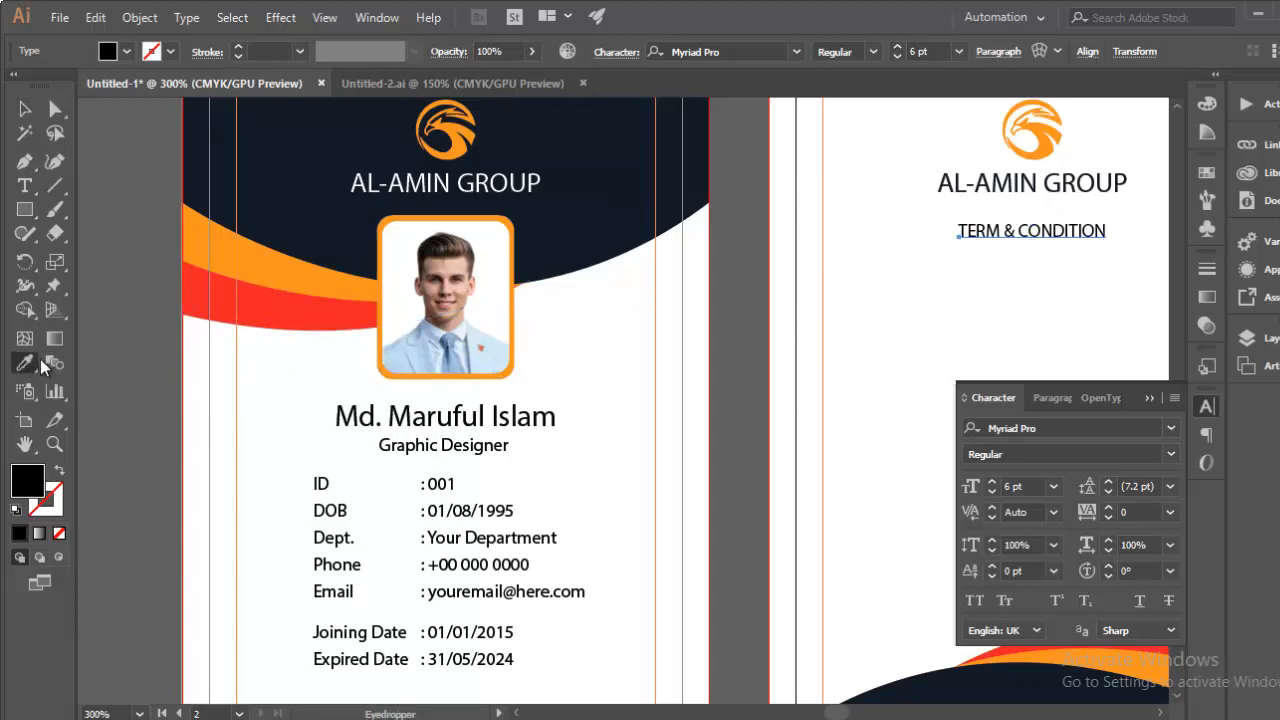
click(266, 310)
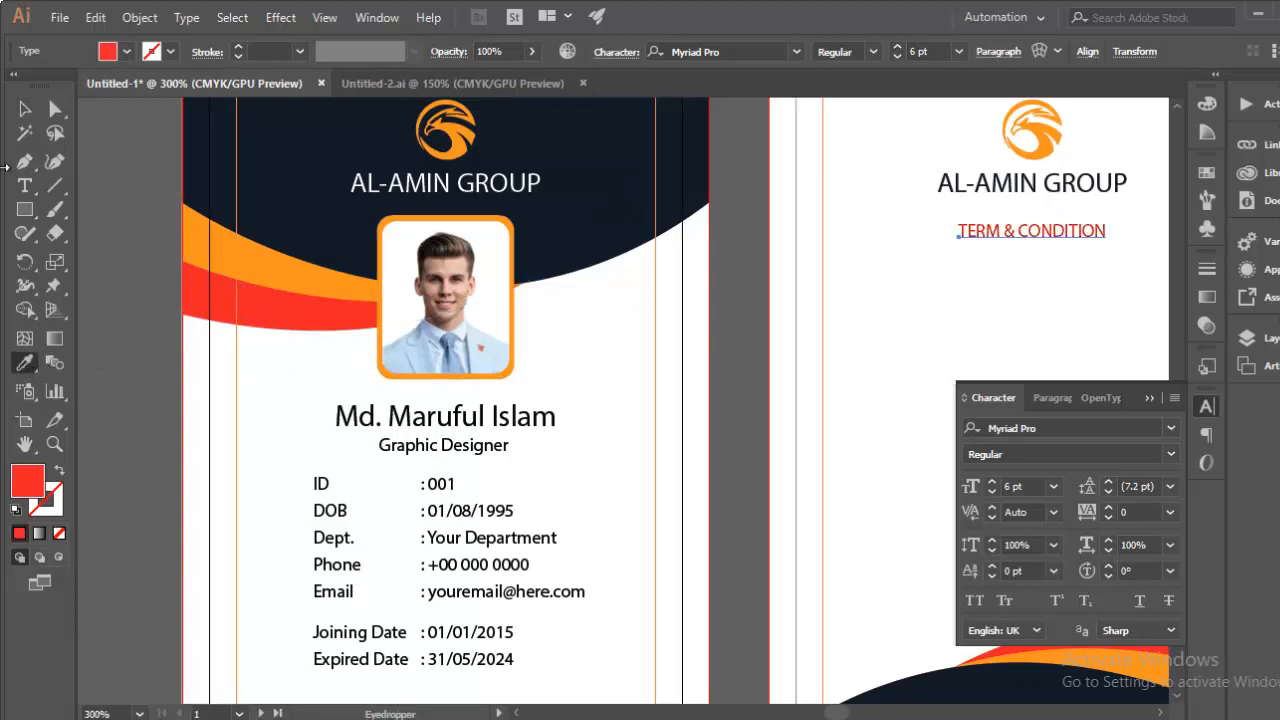
click(24, 109)
click(1000, 295)
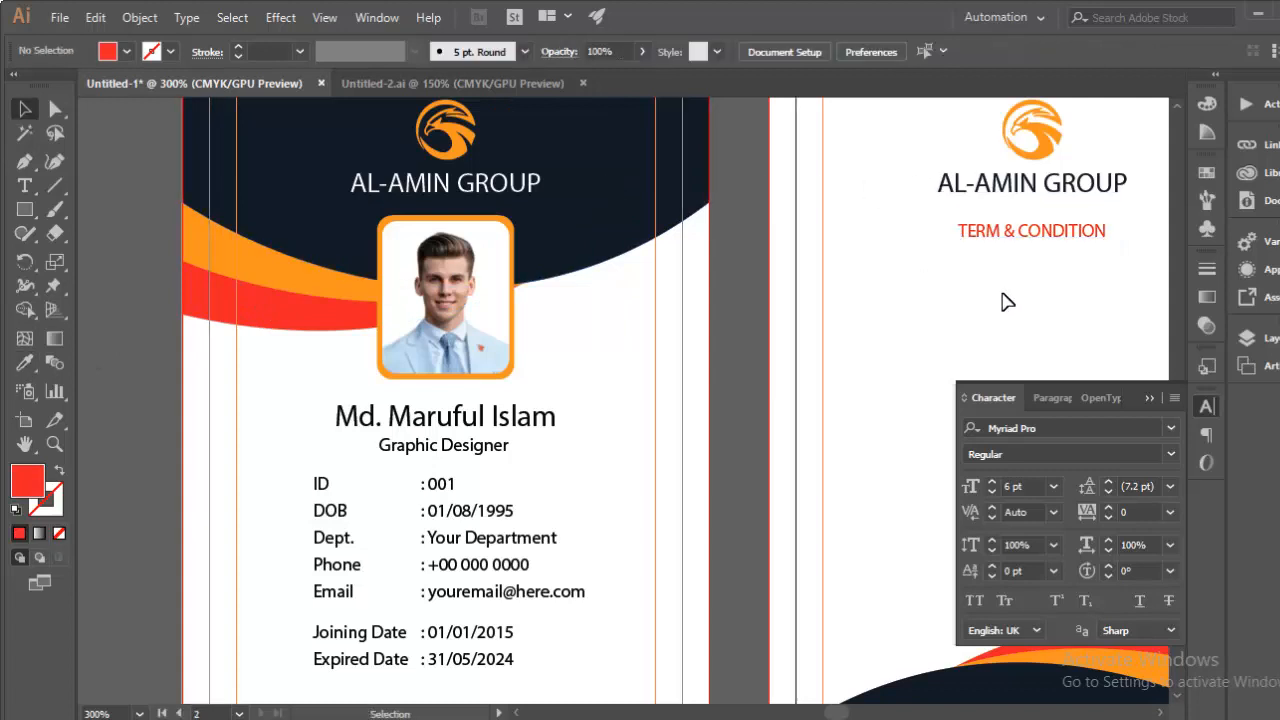
drag(929, 306, 600, 306)
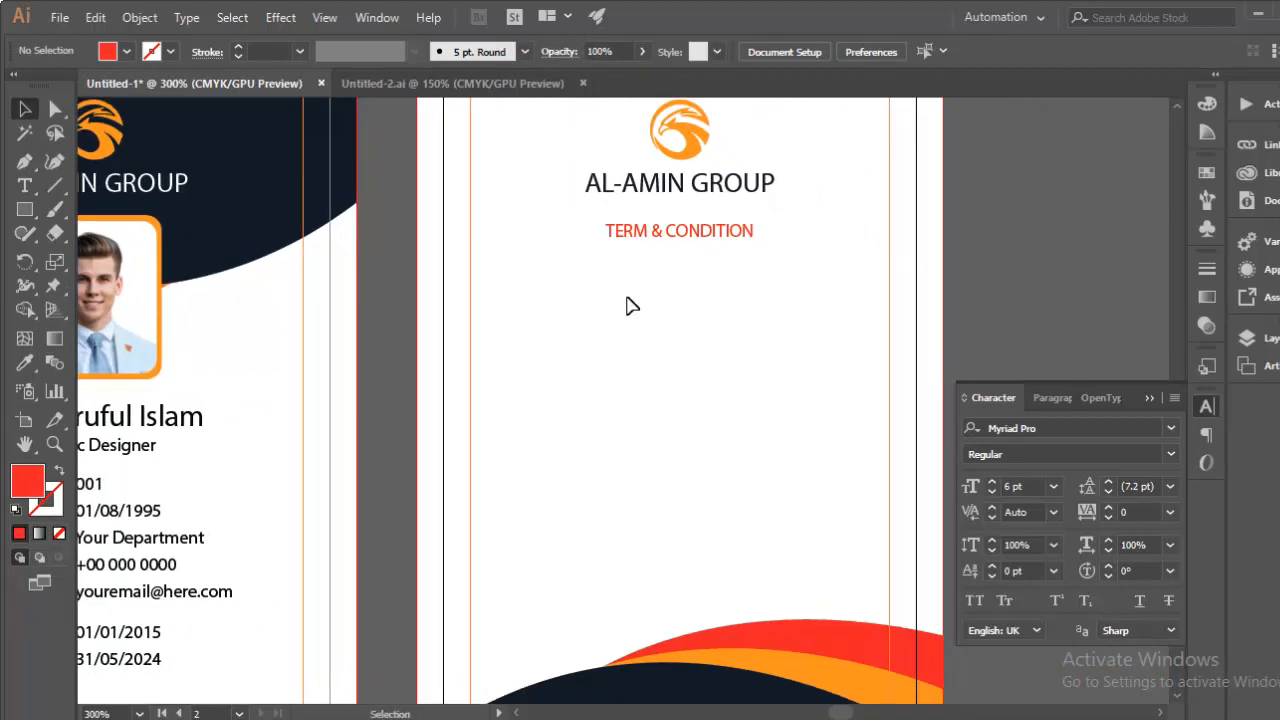
key(ctrl+equal)
Step: Draw a tiny circle at the left below the TERM & CONDITION heading
drag(708, 249, 611, 334)
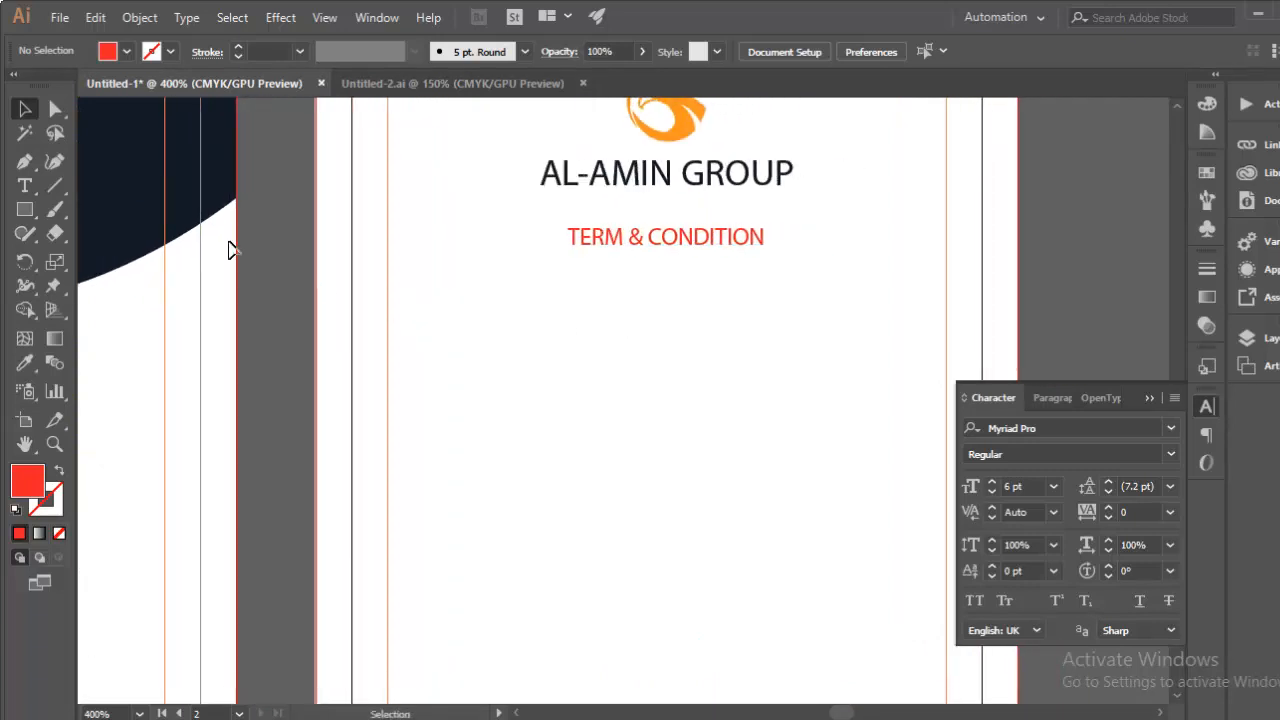
click(24, 212)
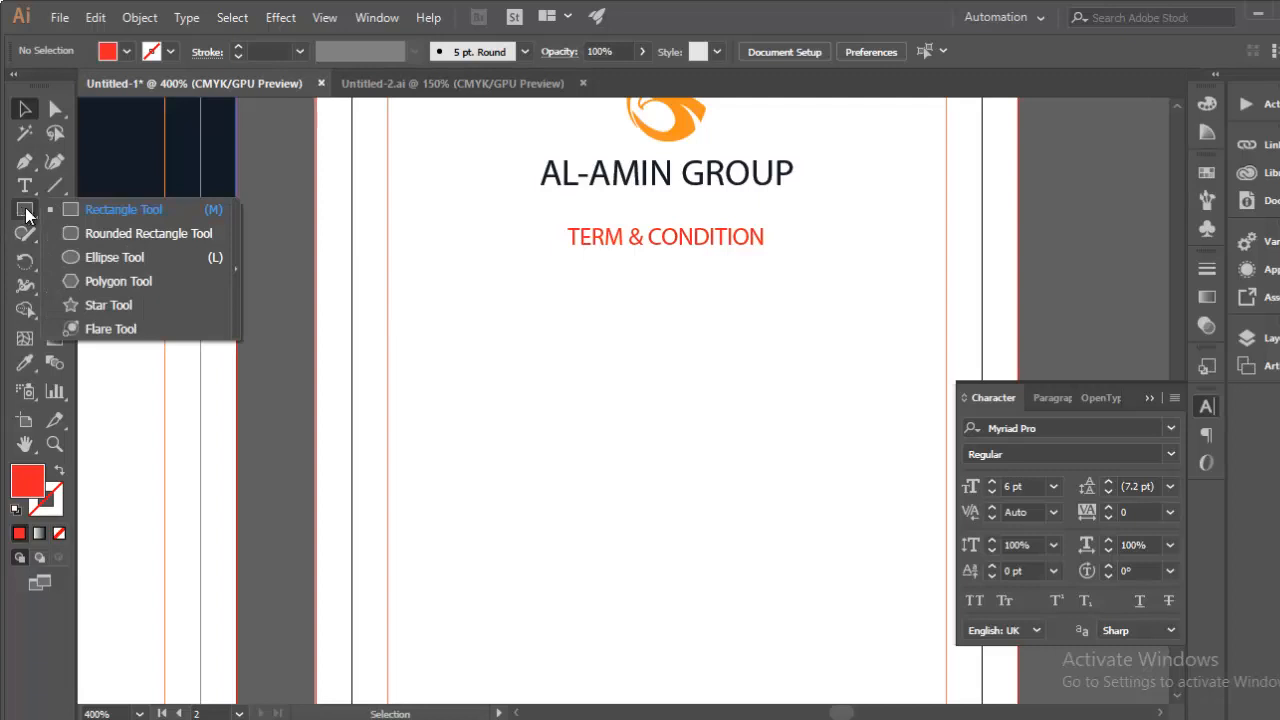
click(129, 261)
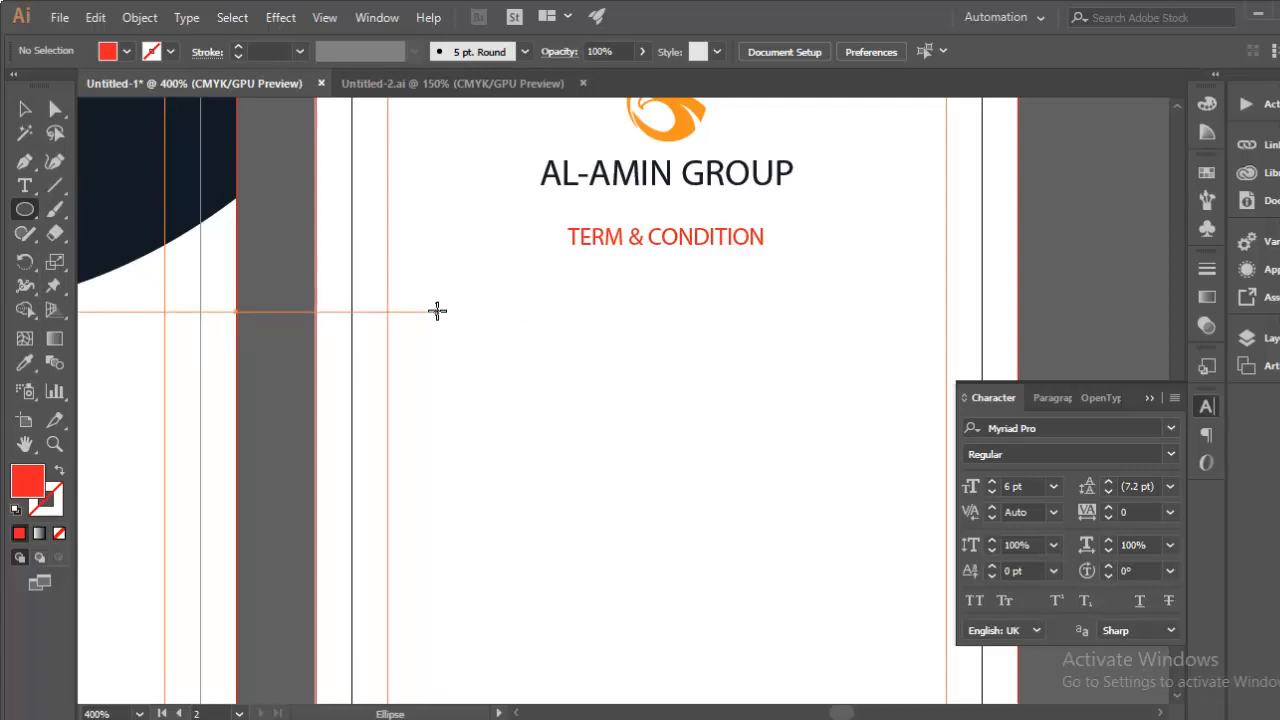
drag(437, 311, 446, 320)
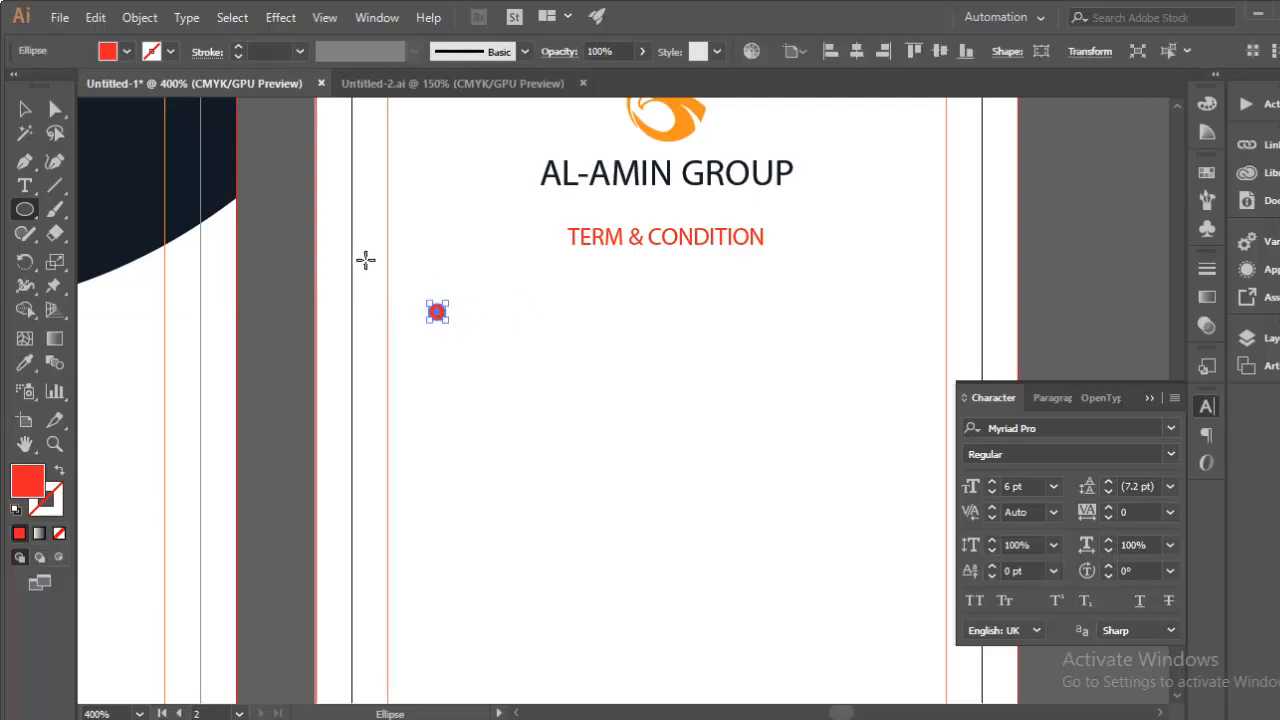
click(25, 109)
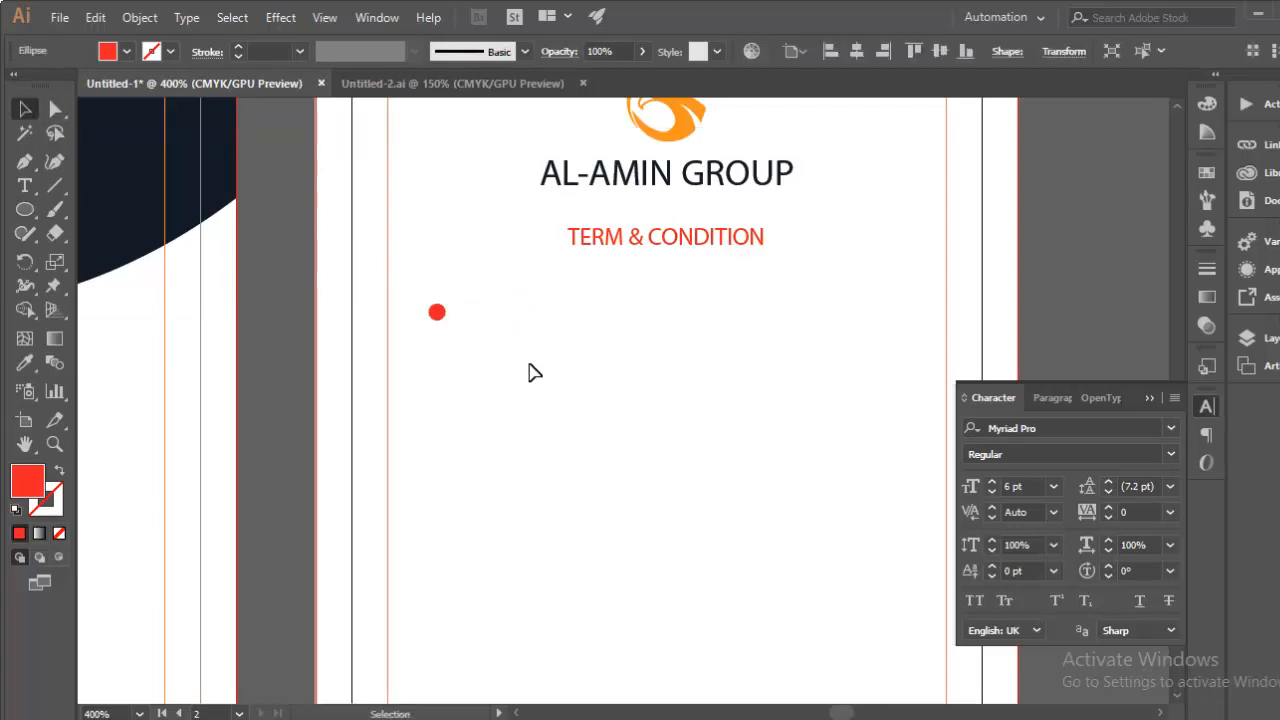
click(438, 312)
key(Right)
key(Right)
key(Right)
key(Right)
key(Right)
scroll(400, 300, up, 1)
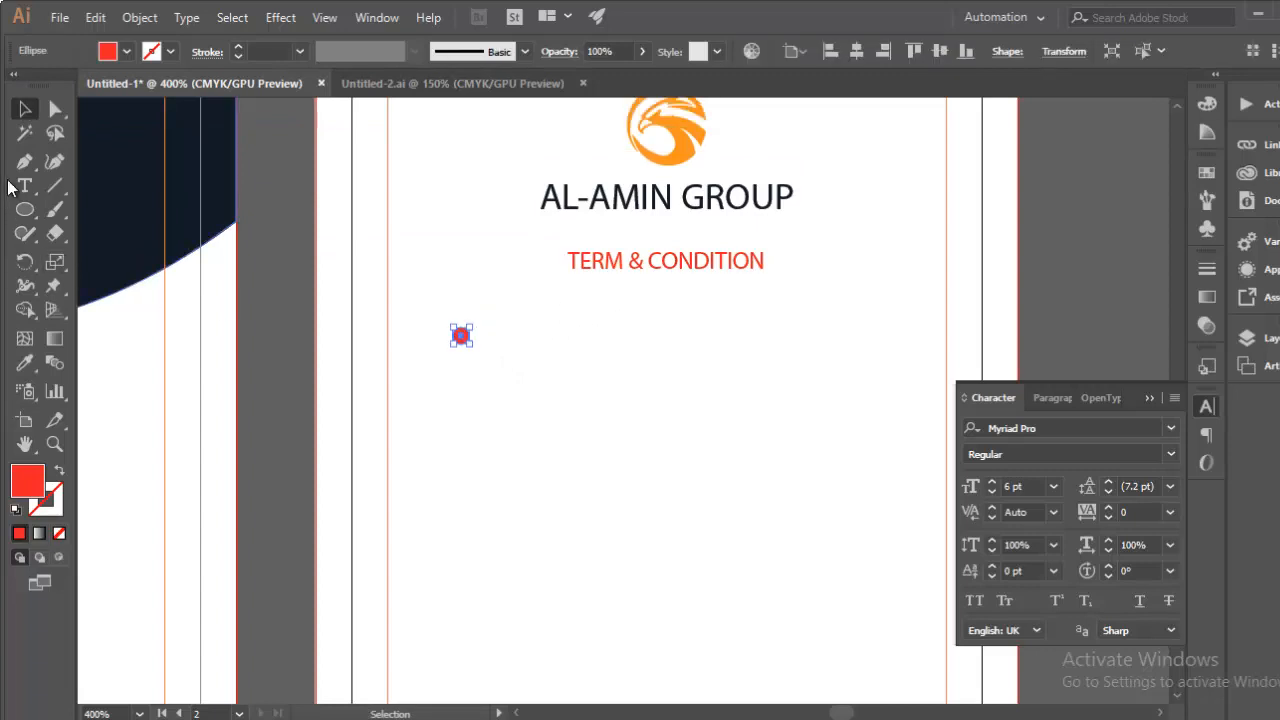
Step: Colour the dot orange by sampling the eagle logo
click(30, 365)
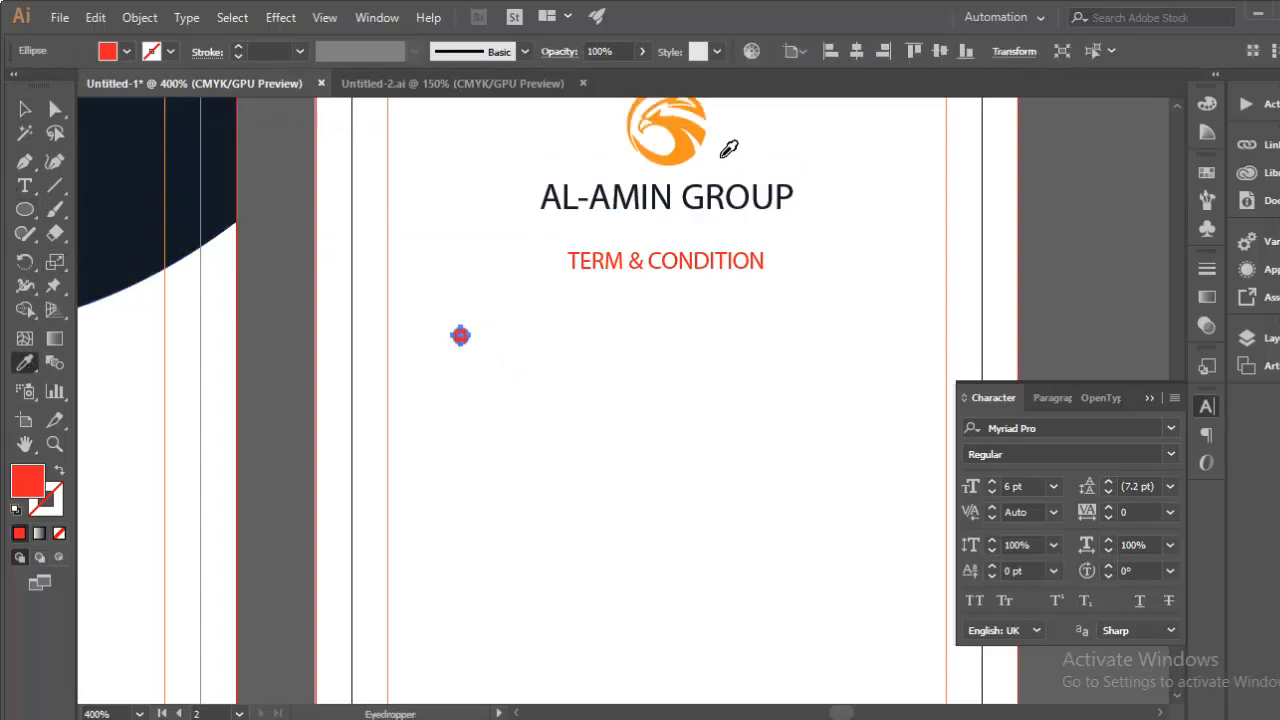
click(655, 135)
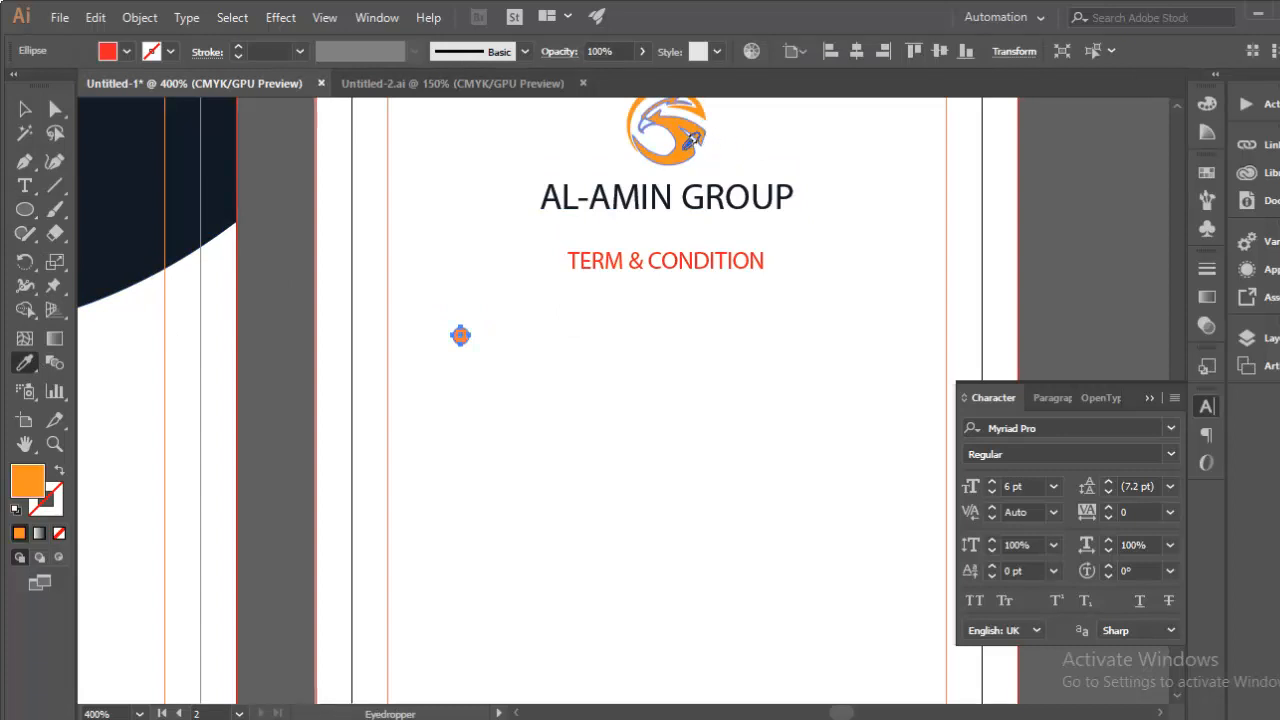
click(22, 113)
click(711, 378)
scroll(526, 389, right, 2)
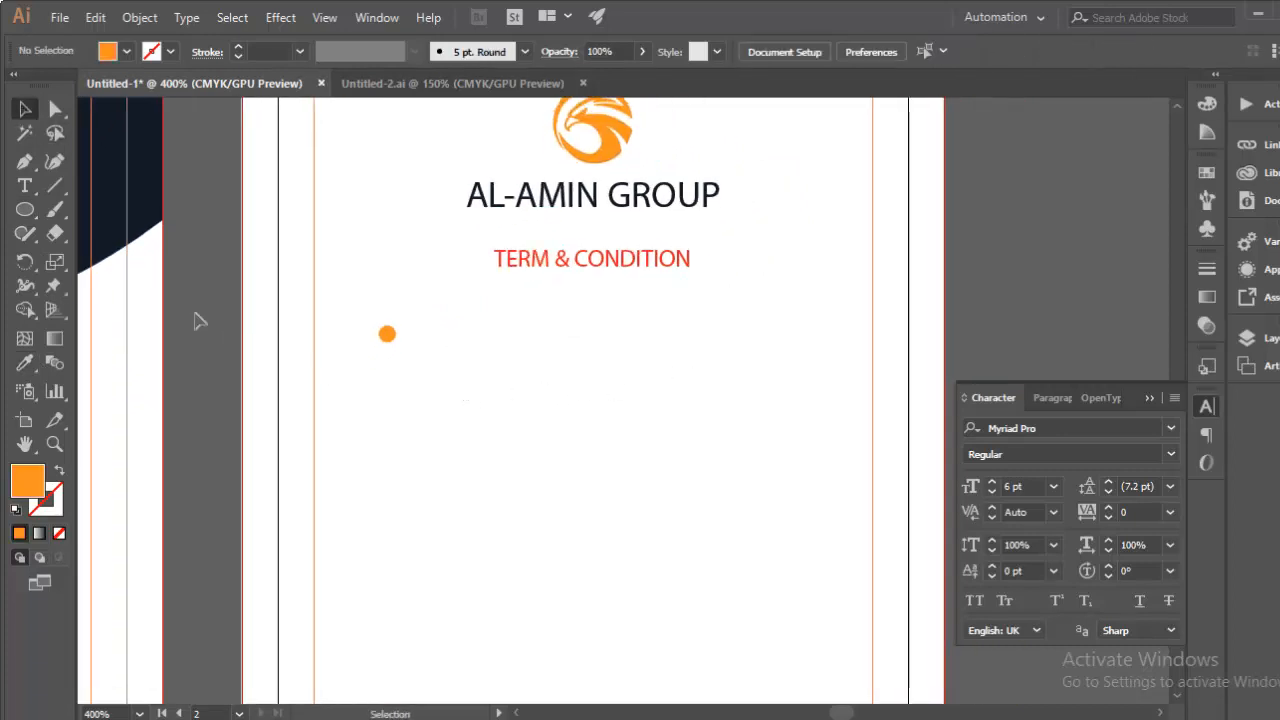
click(25, 186)
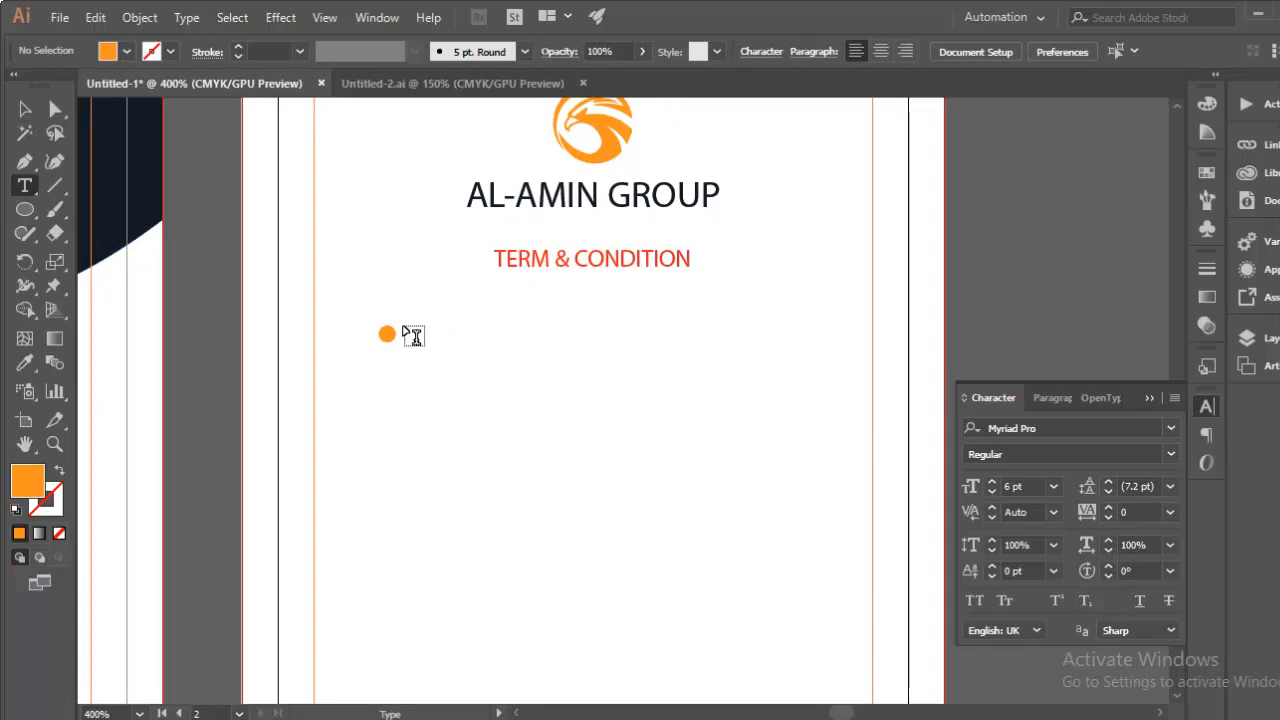
Step: Add a Lorem ipsum placeholder text frame beside the orange bullet, ending it with a period
drag(406, 327, 854, 397)
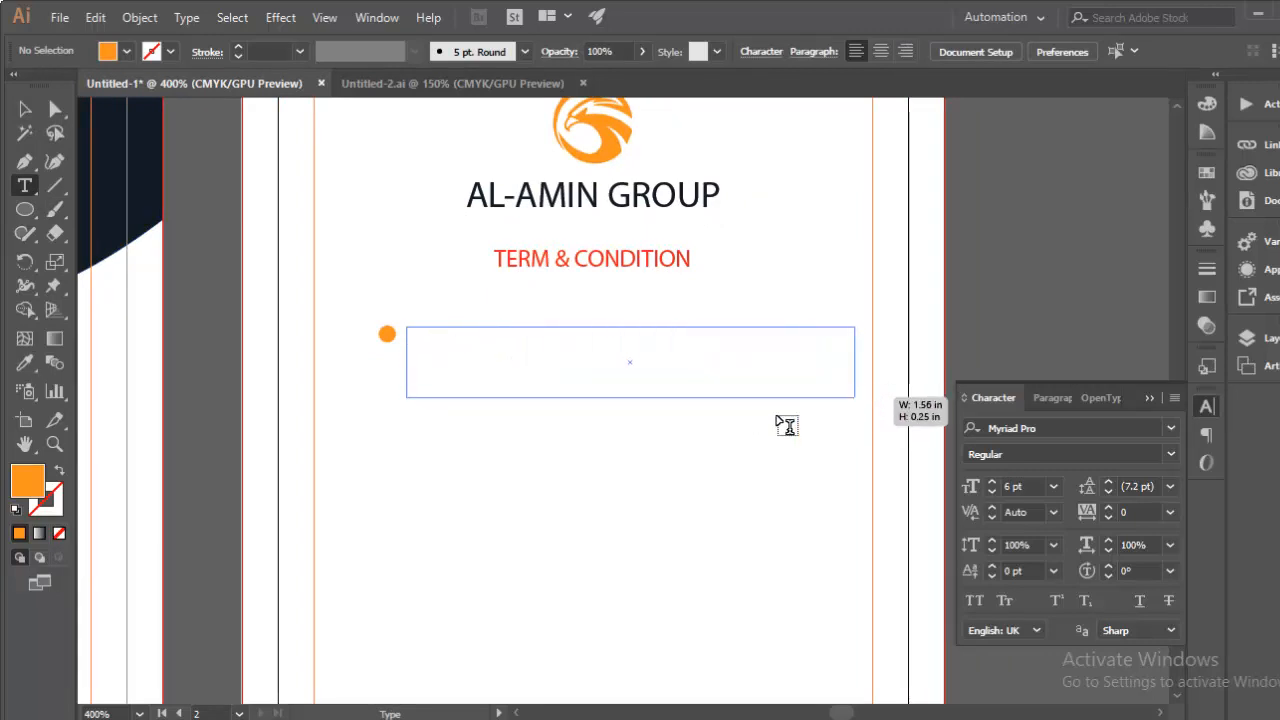
key(Escape)
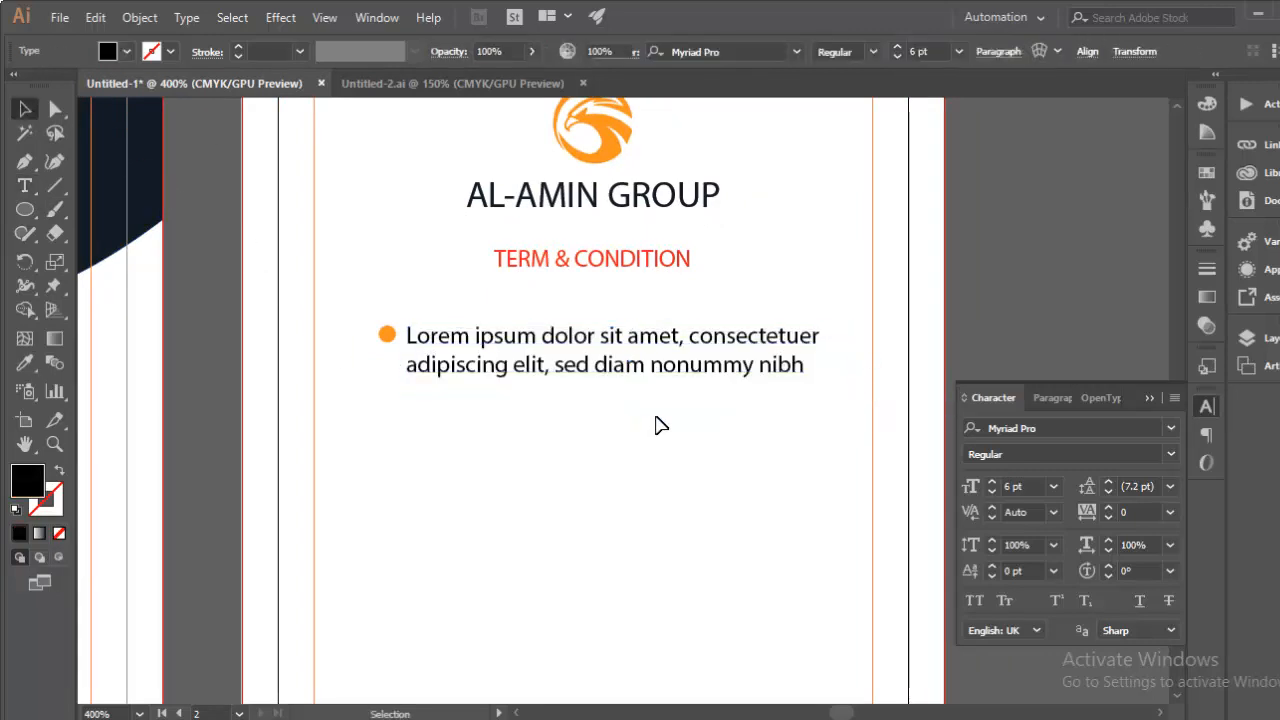
click(530, 365)
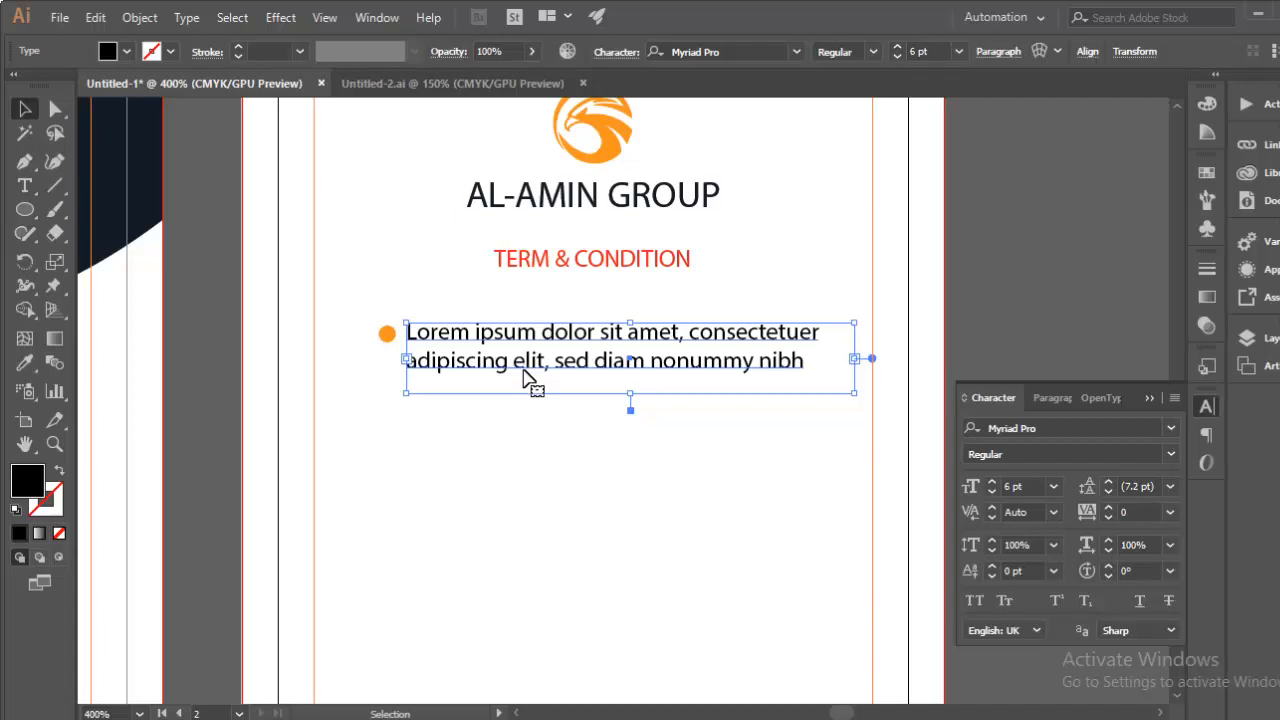
click(503, 459)
drag(591, 466, 531, 450)
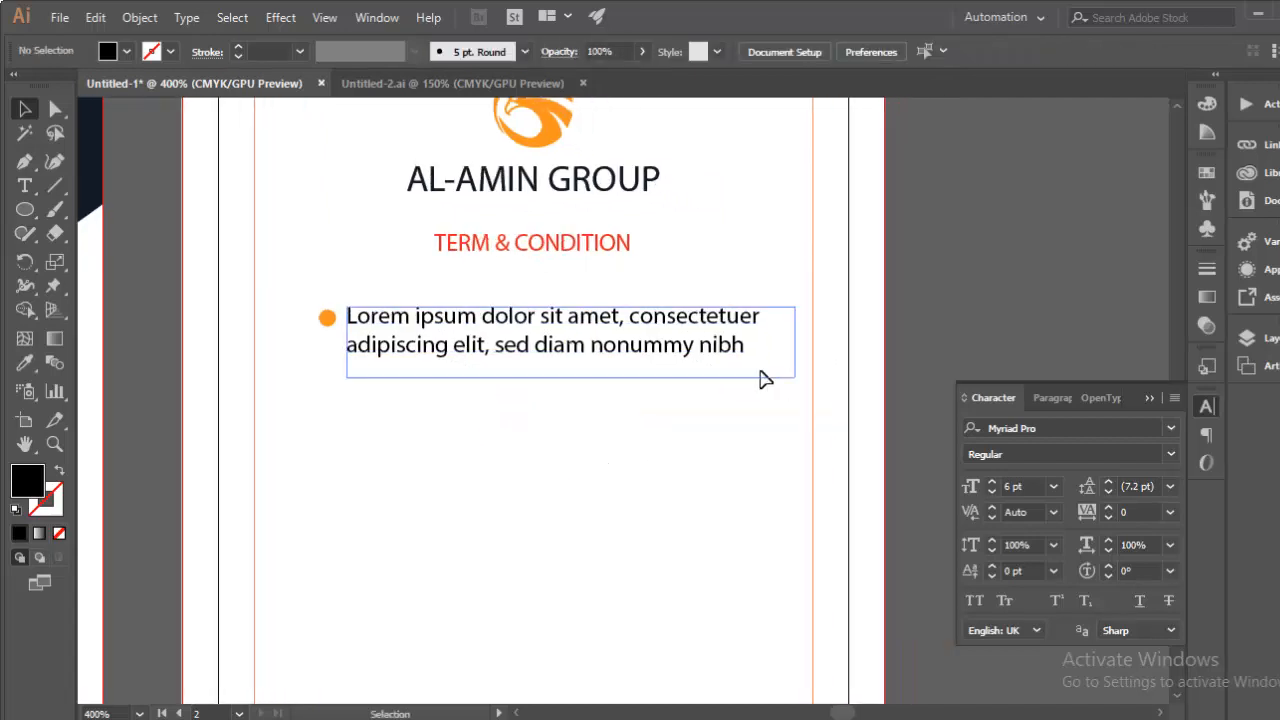
click(24, 185)
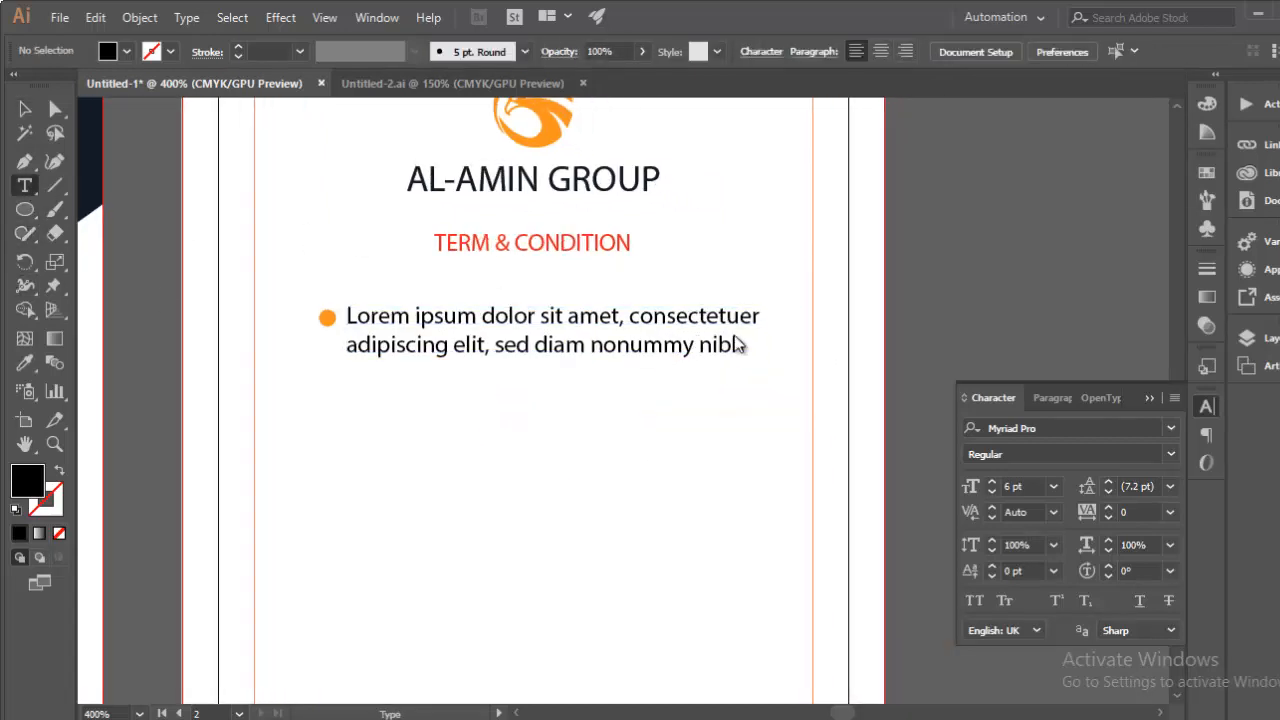
click(762, 358)
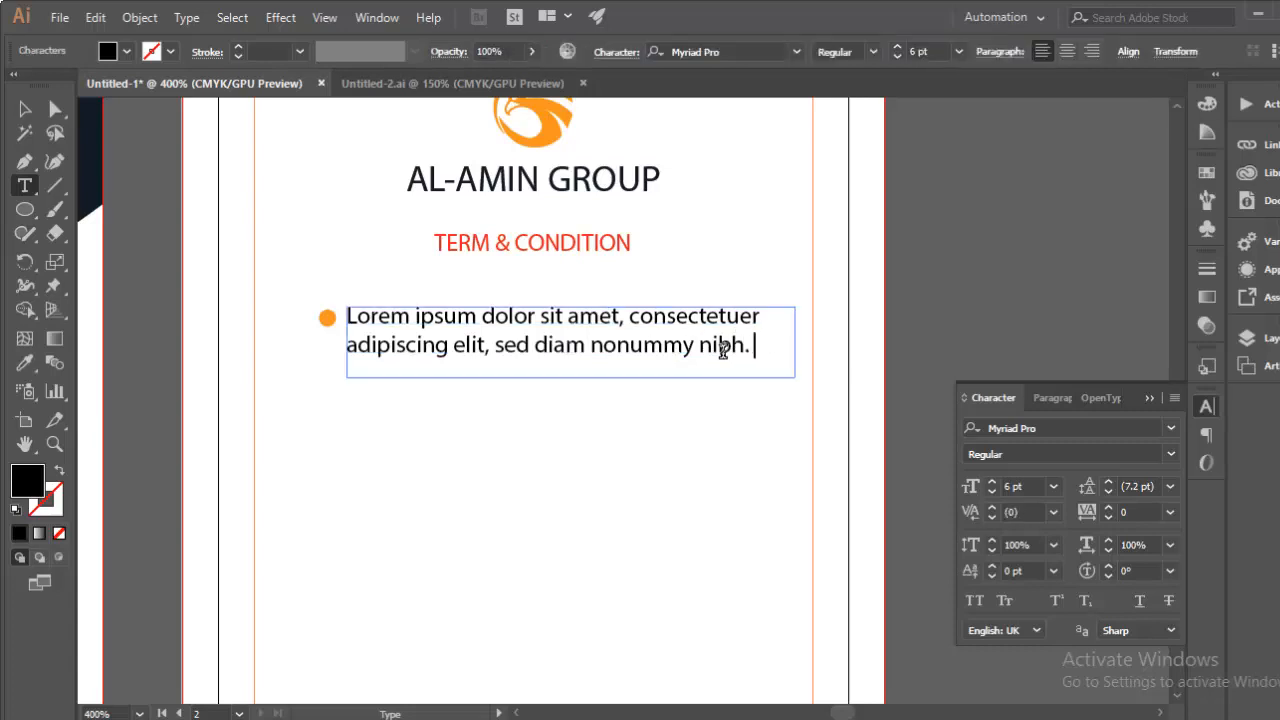
click(24, 108)
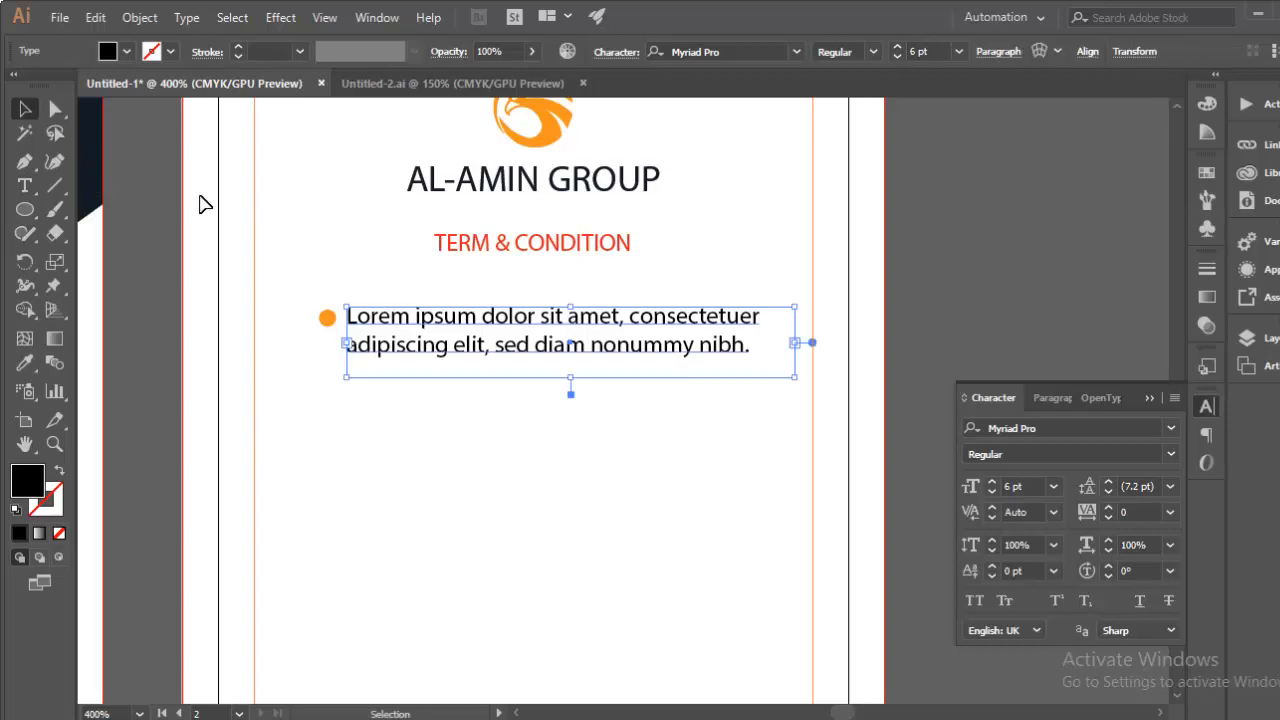
click(286, 324)
Step: Duplicate the bullet and text line twice downward to make three bullet lines
drag(284, 302, 570, 385)
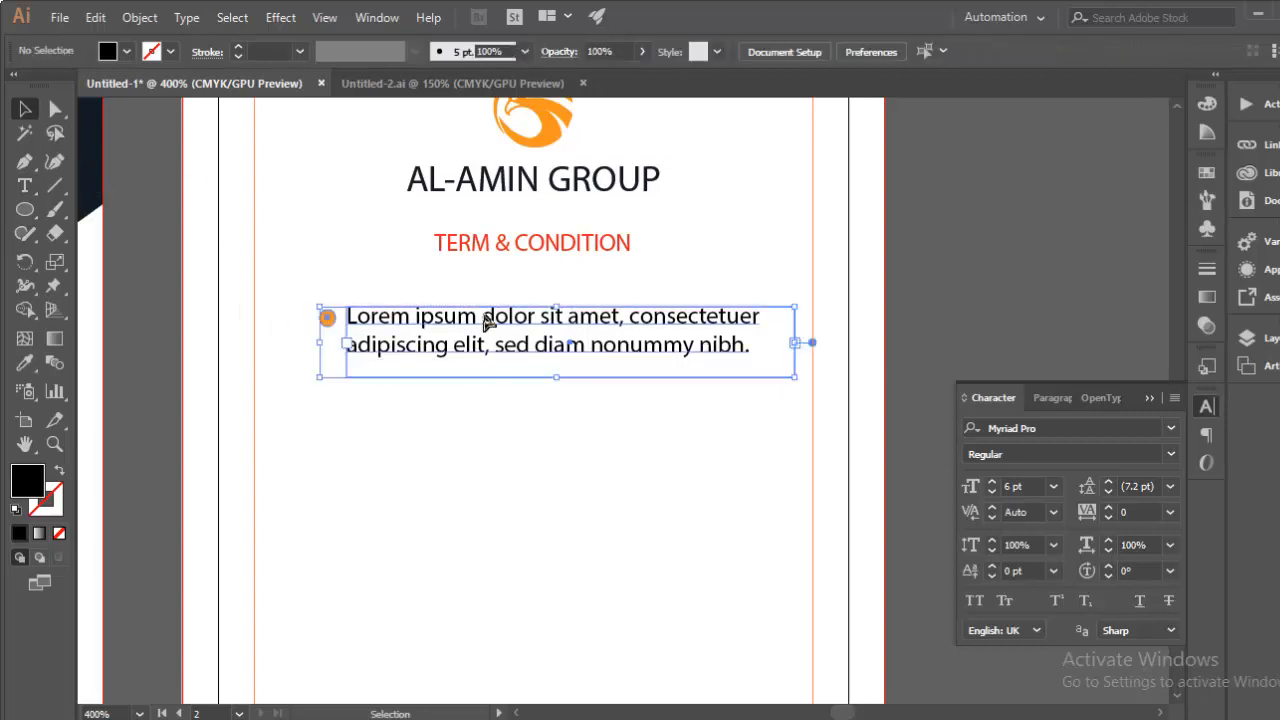
drag(487, 322, 489, 388)
key(ctrl+d)
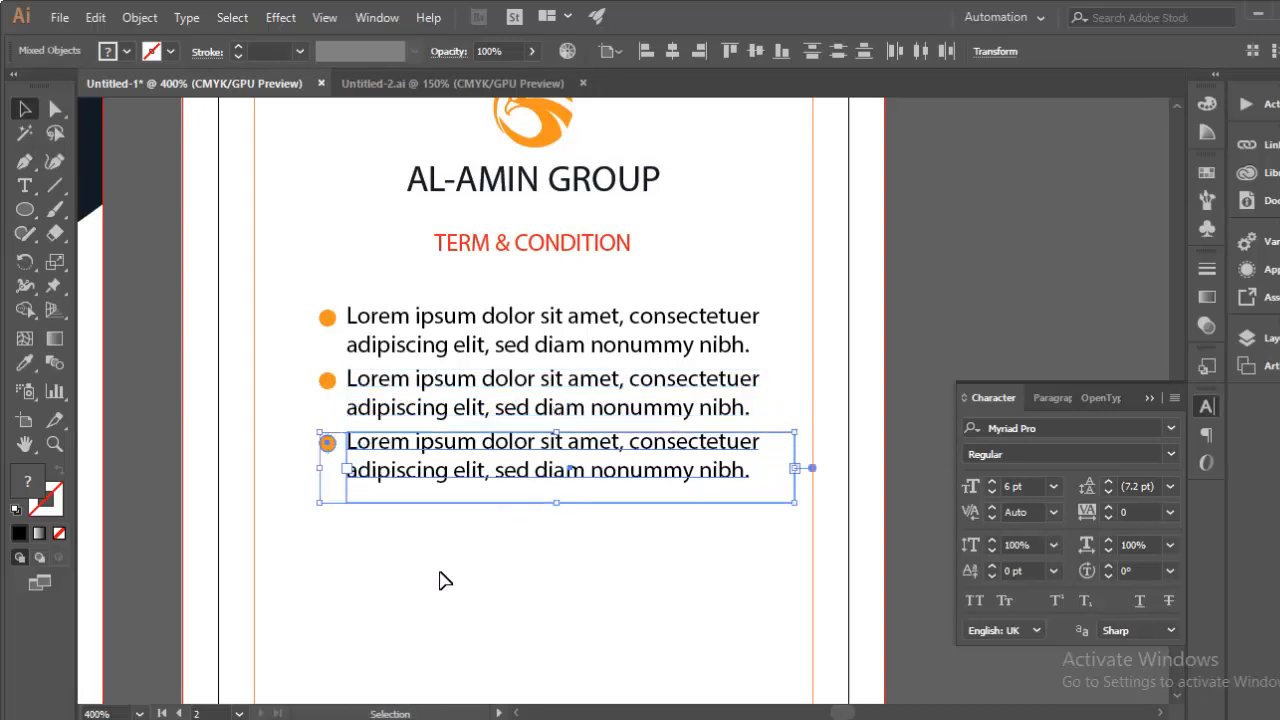
click(444, 580)
key(space)
drag(405, 592, 442, 497)
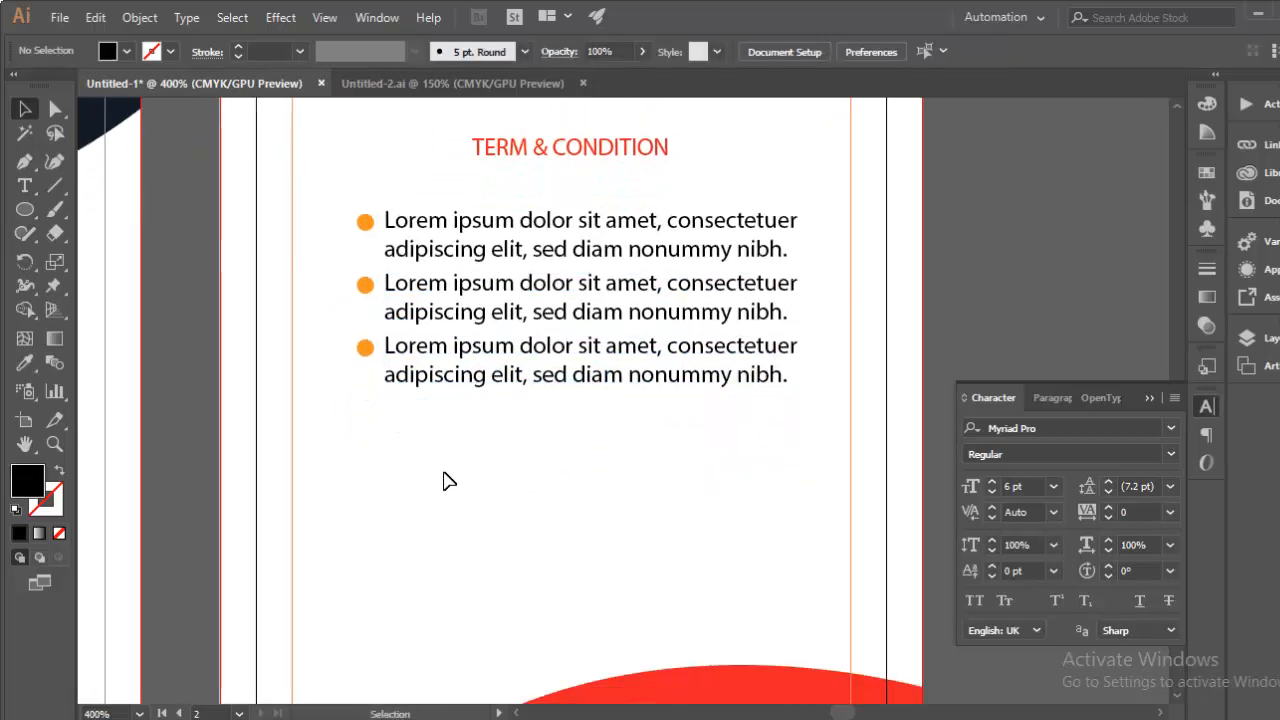
Step: Nudge the lower bullet lines and the heading to even out the spacing
drag(825, 425, 334, 289)
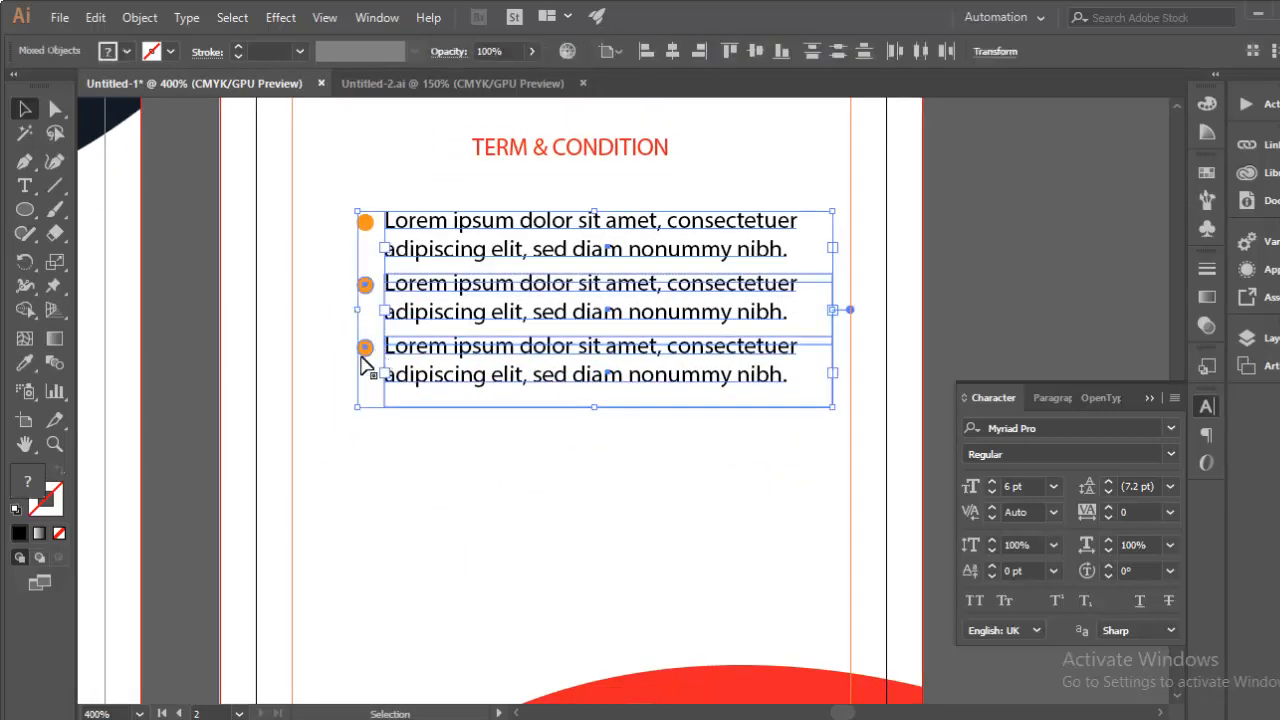
key(Up)
key(Up)
scroll(314, 443, up, 2)
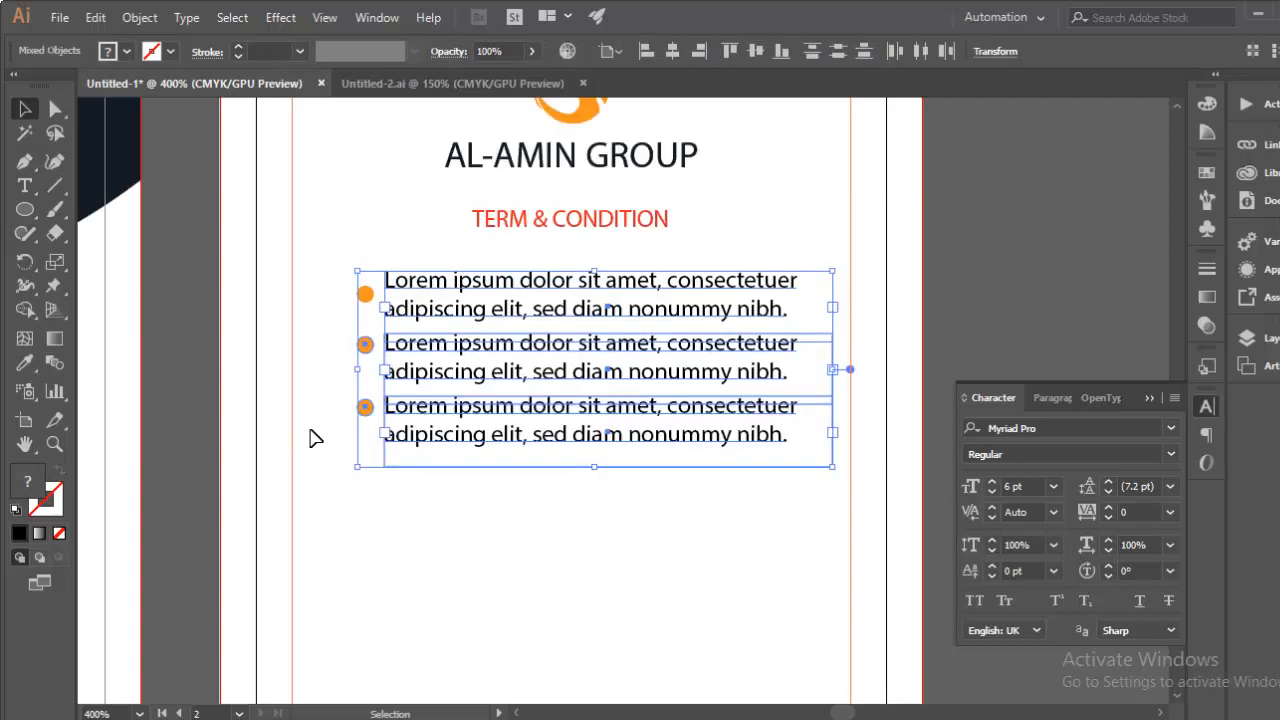
key(Up)
key(Up)
key(Up)
key(Up)
key(Down)
key(Down)
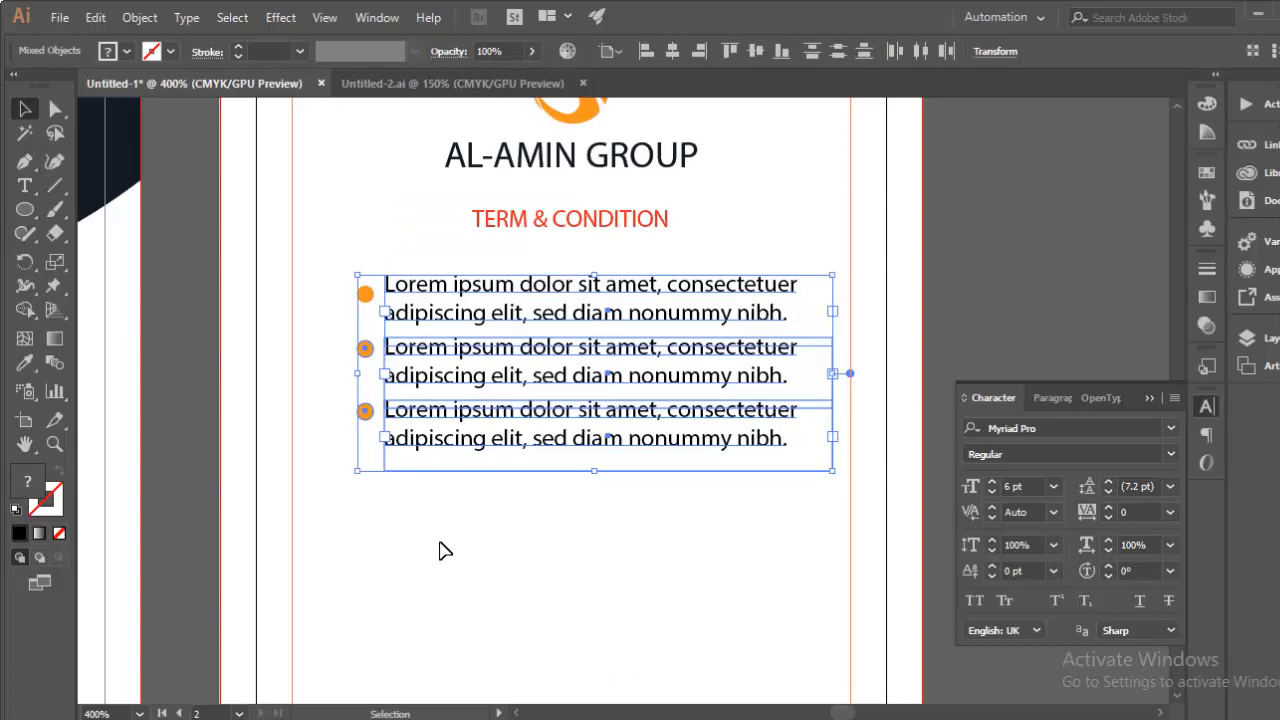
click(430, 530)
click(560, 226)
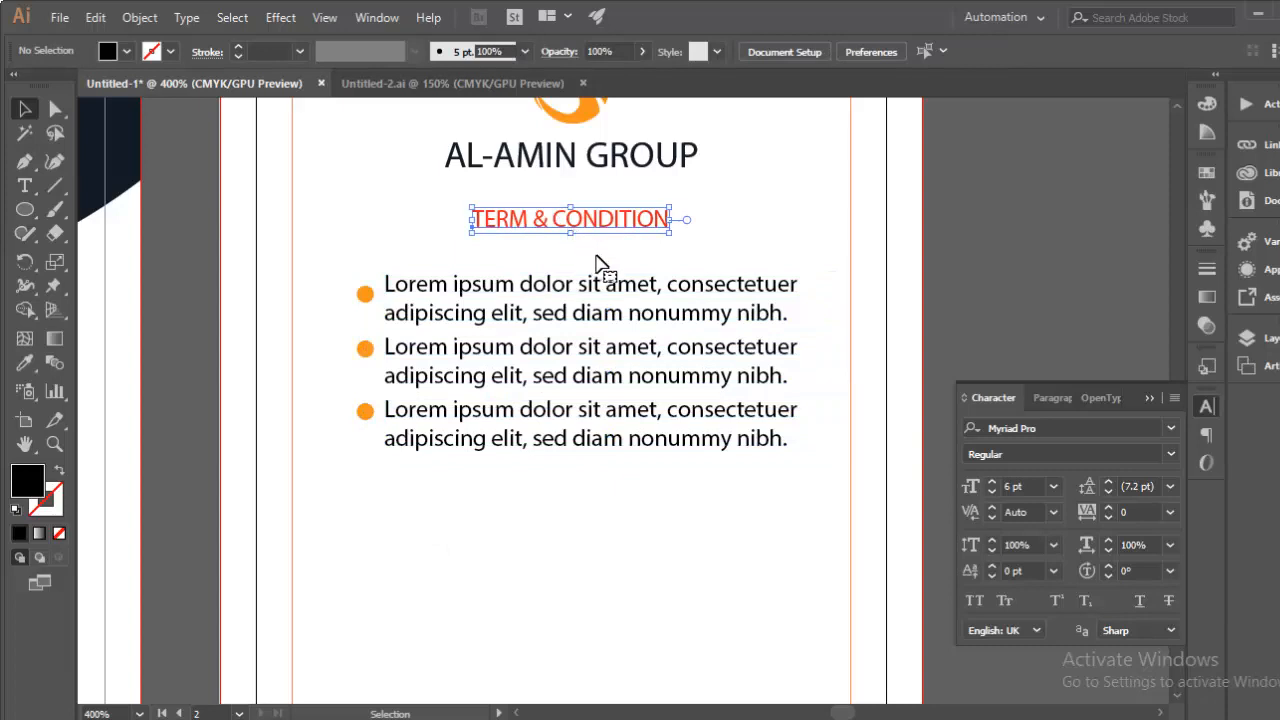
key(Down)
key(Down)
key(Down)
key(Down)
key(Down)
key(Down)
key(Down)
key(Down)
key(Down)
key(Down)
key(Up)
key(Up)
key(Up)
key(Up)
key(Up)
click(397, 331)
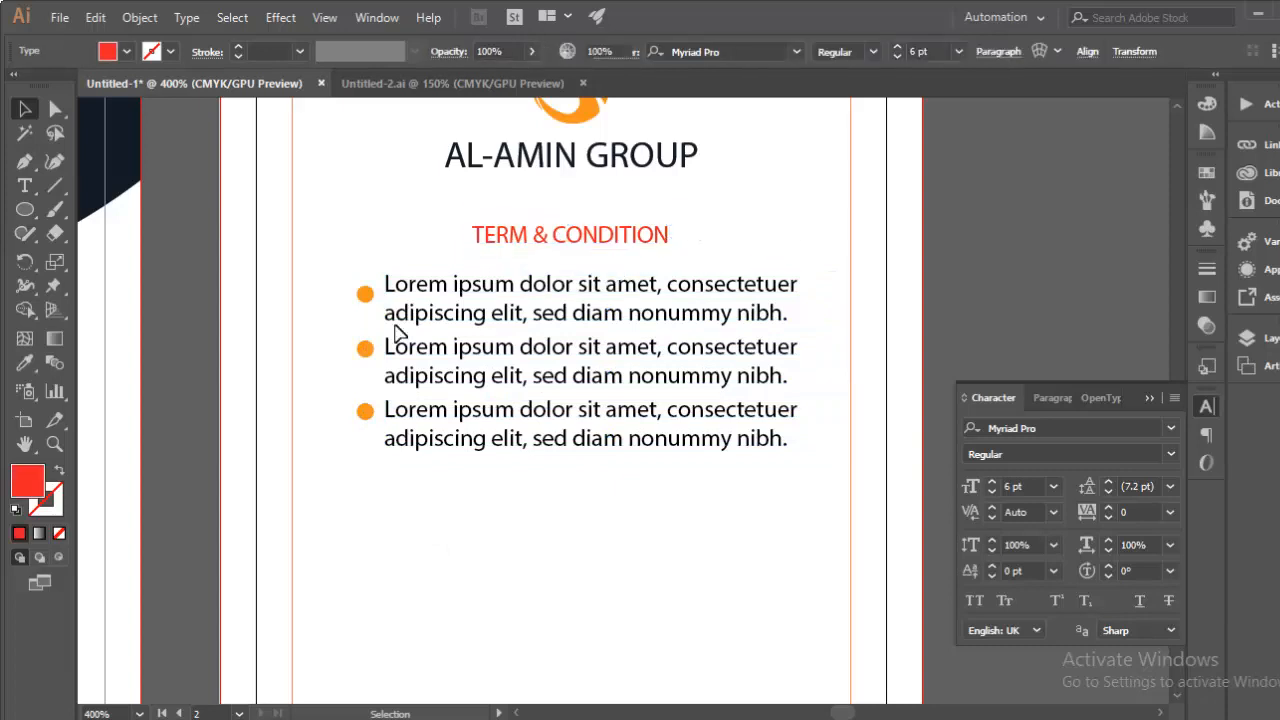
Step: Nudge the three orange bullets so each lines up with its text line
click(365, 293)
shift+click(365, 353)
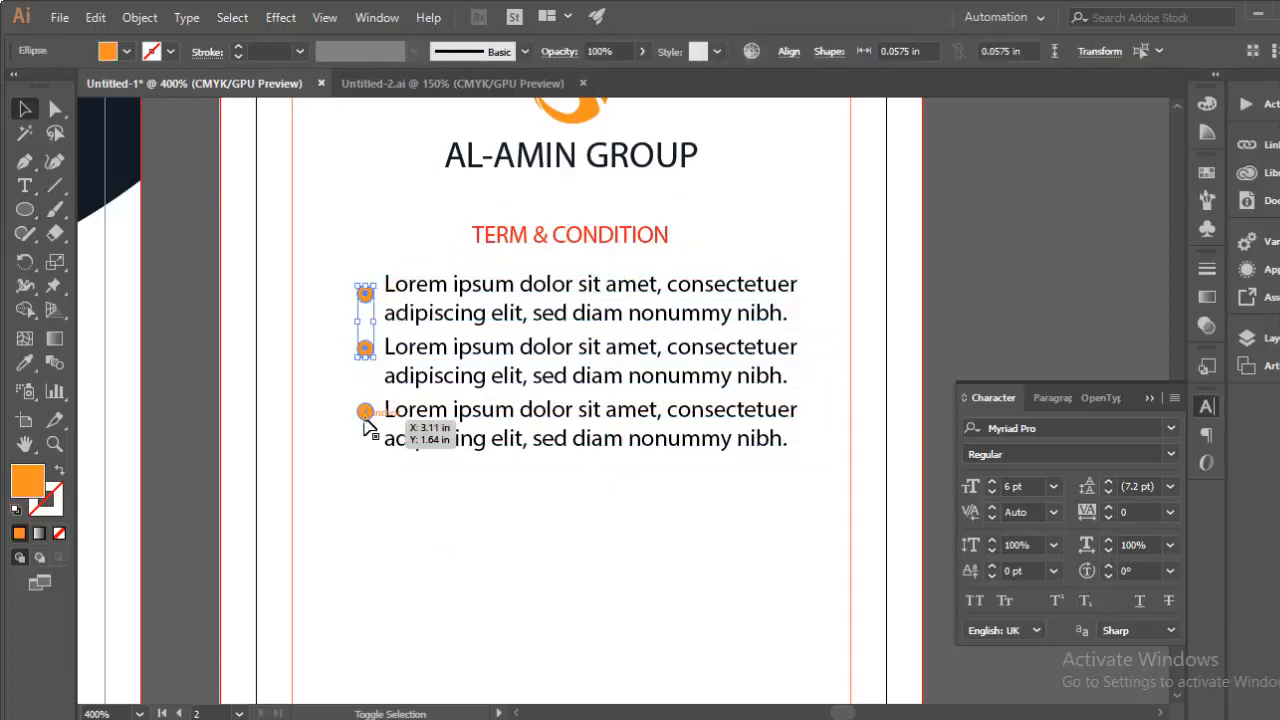
shift+click(365, 414)
key(Up)
click(442, 496)
click(365, 290)
key(Up)
key(Up)
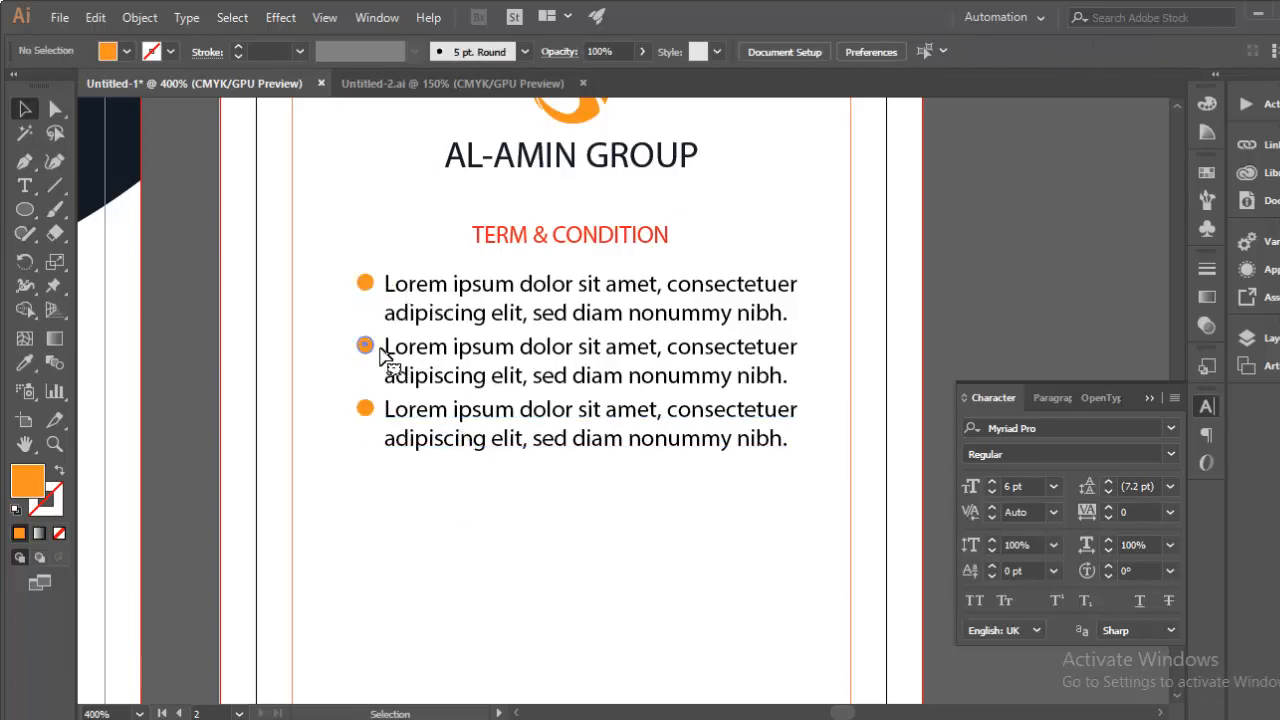
click(365, 346)
key(Down)
click(310, 385)
click(365, 286)
key(Down)
click(318, 334)
Step: Zoom out to view the whole back card and switch to the Untitled-2.ai document
key(space)
drag(551, 500, 540, 544)
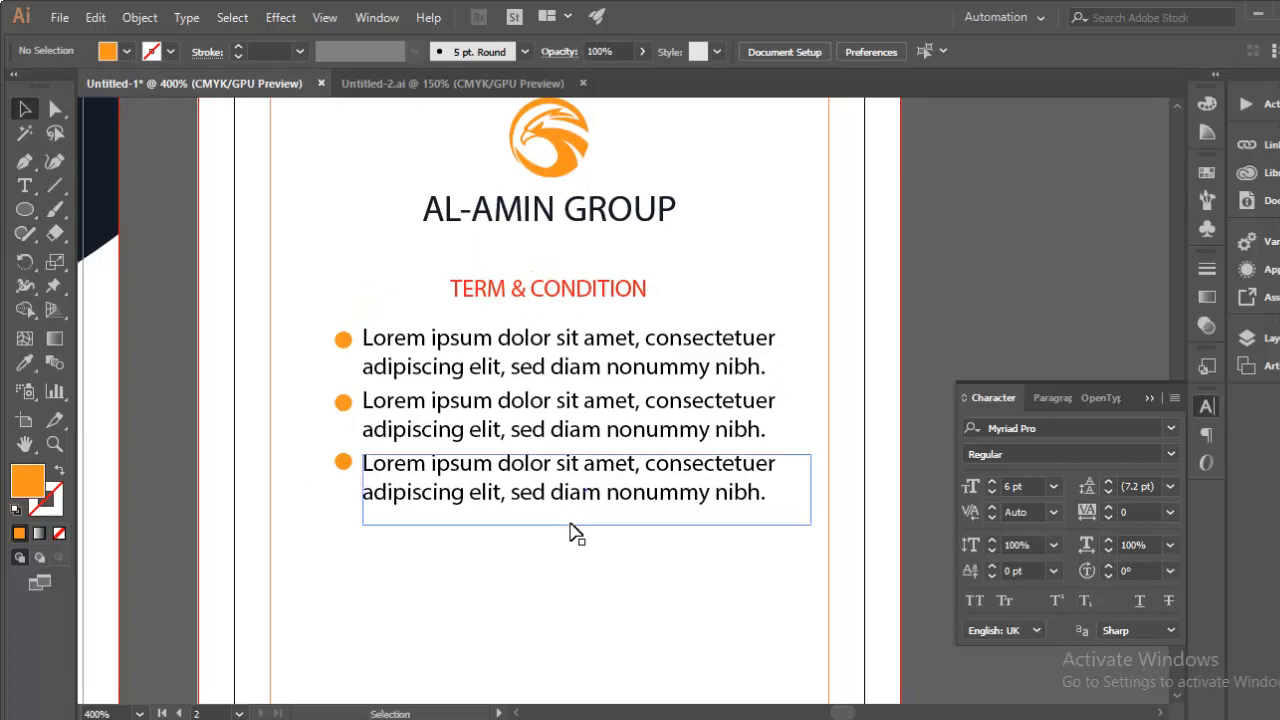
key(ctrl+minus)
key(space)
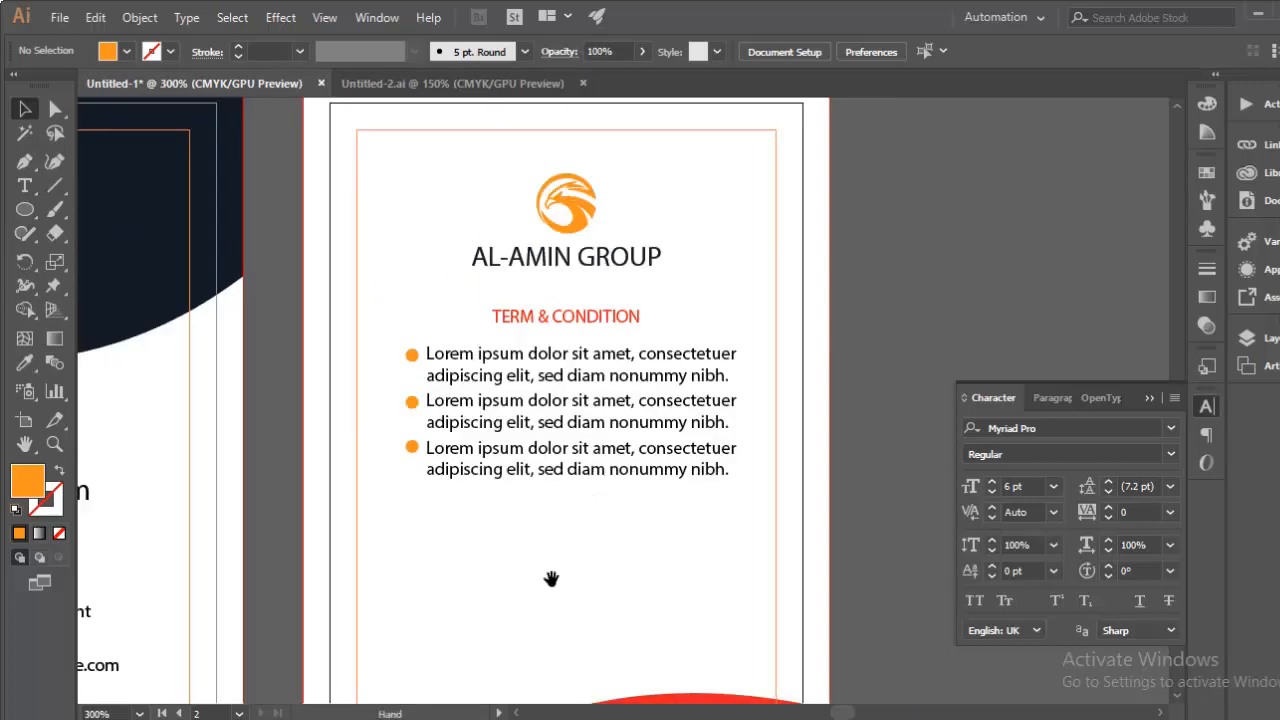
drag(551, 580, 610, 468)
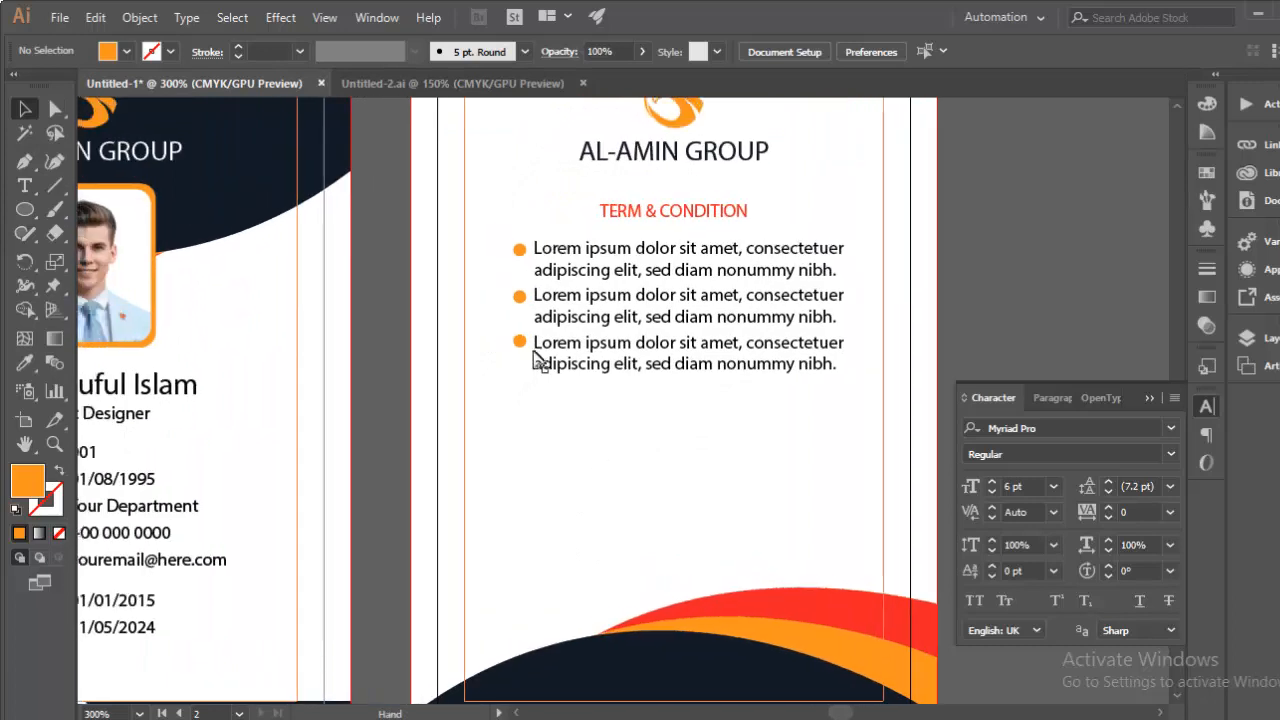
click(440, 79)
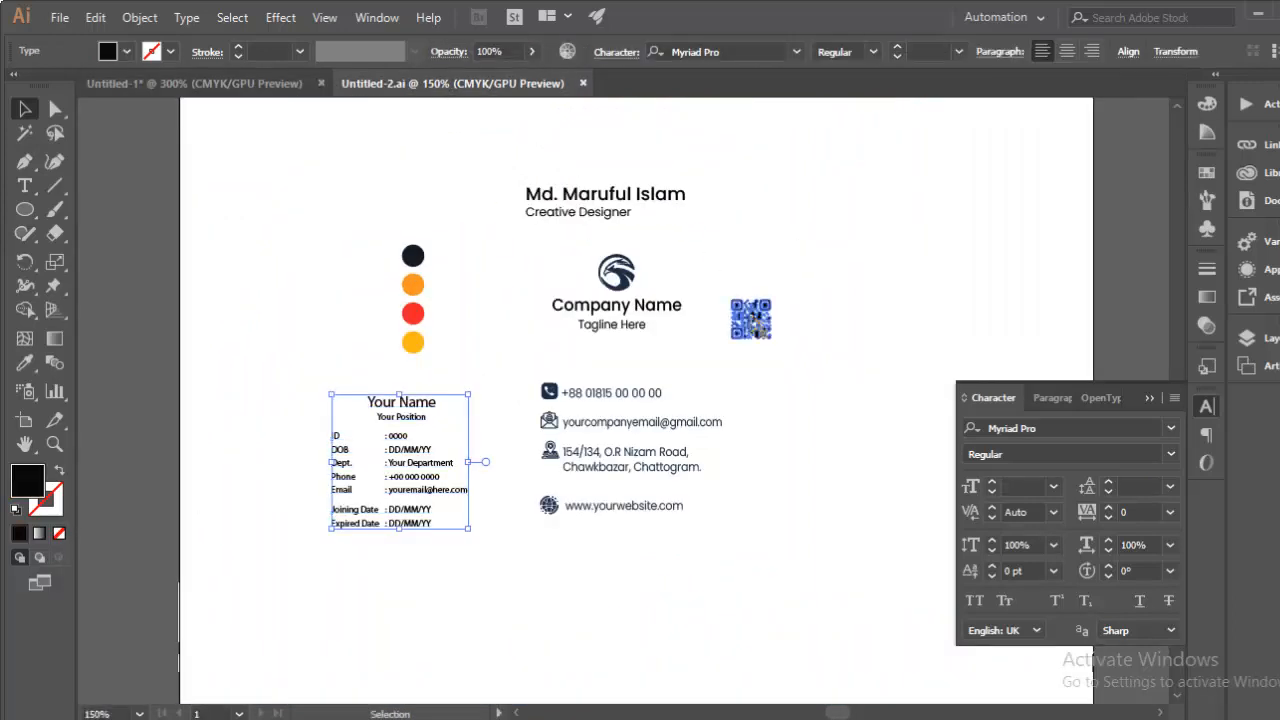
Step: Copy the QR code from the business card into the ID card, centred below the bullet lines
click(762, 326)
click(193, 86)
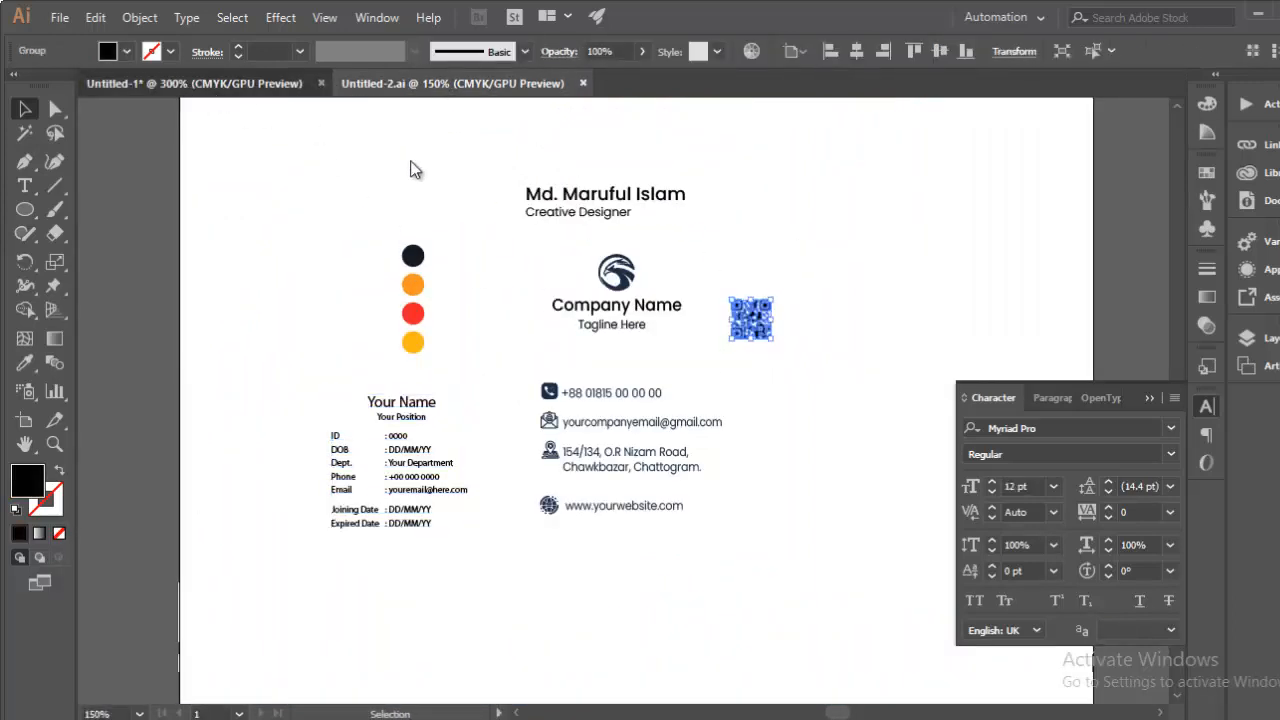
key(ctrl+v)
drag(640, 426, 698, 476)
drag(688, 462, 710, 475)
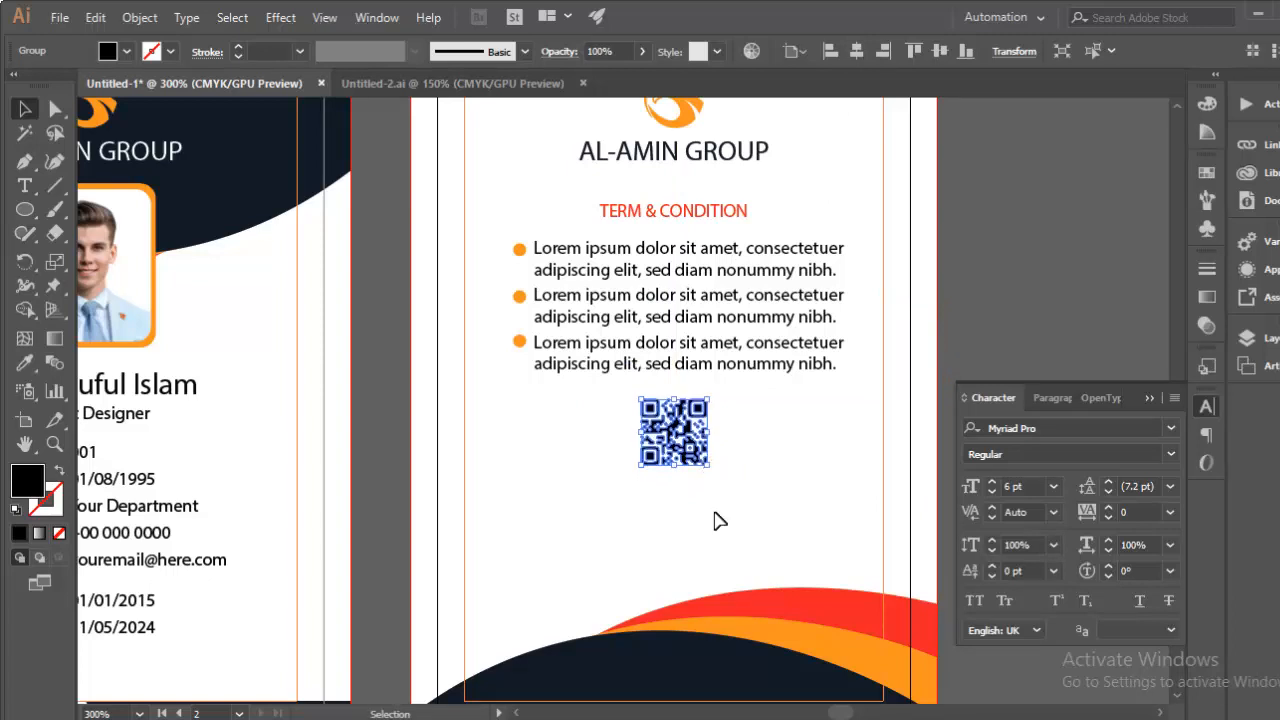
click(585, 516)
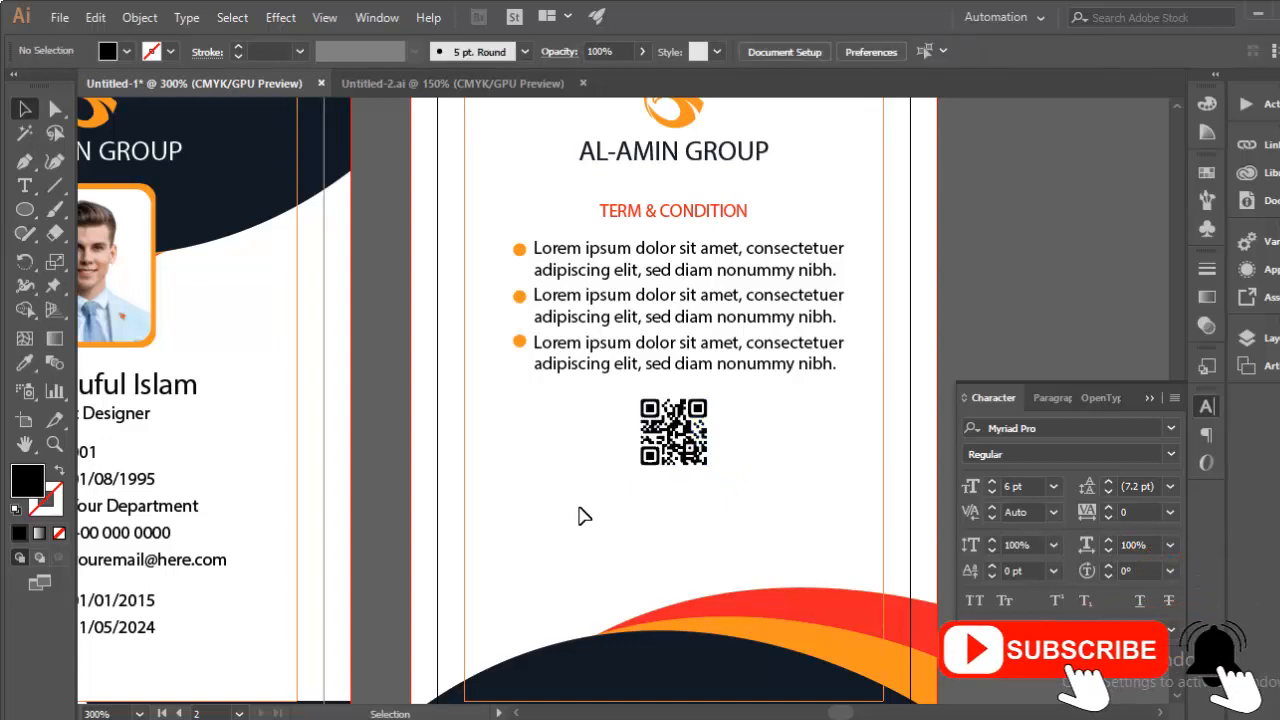
Step: Add a text line reading 'Authorized Signature' just below the QR code
click(24, 185)
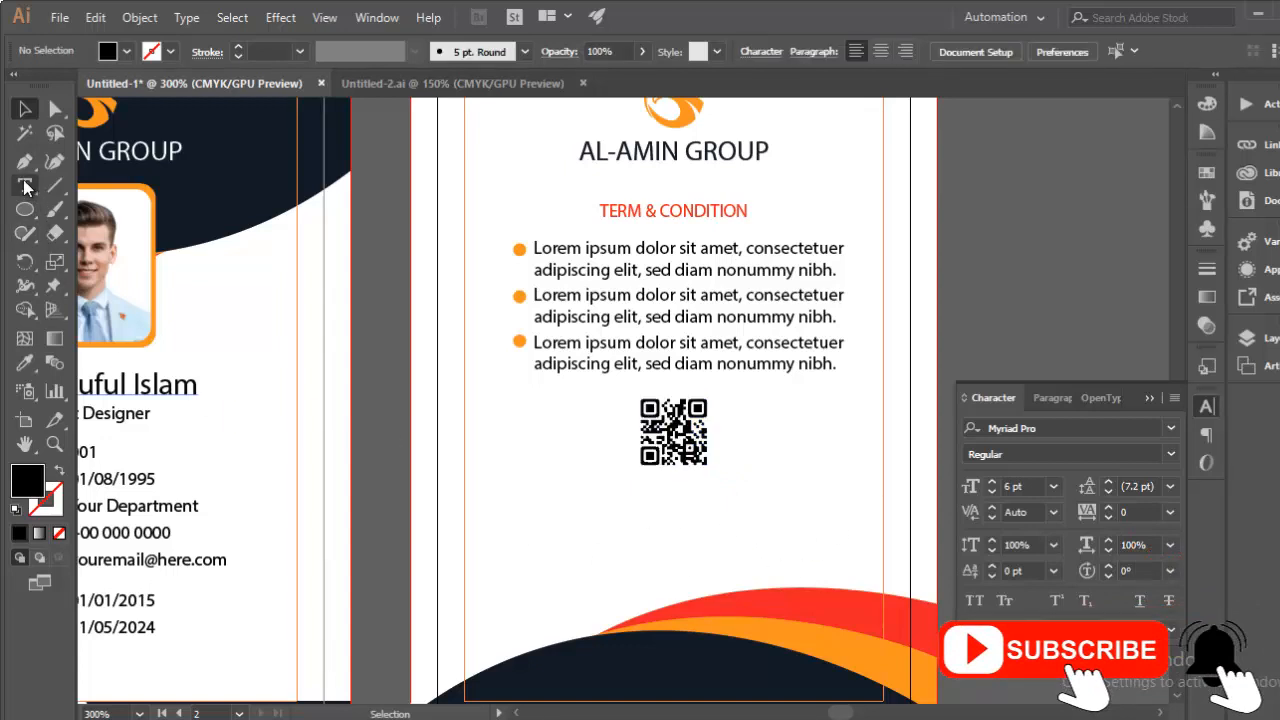
click(690, 510)
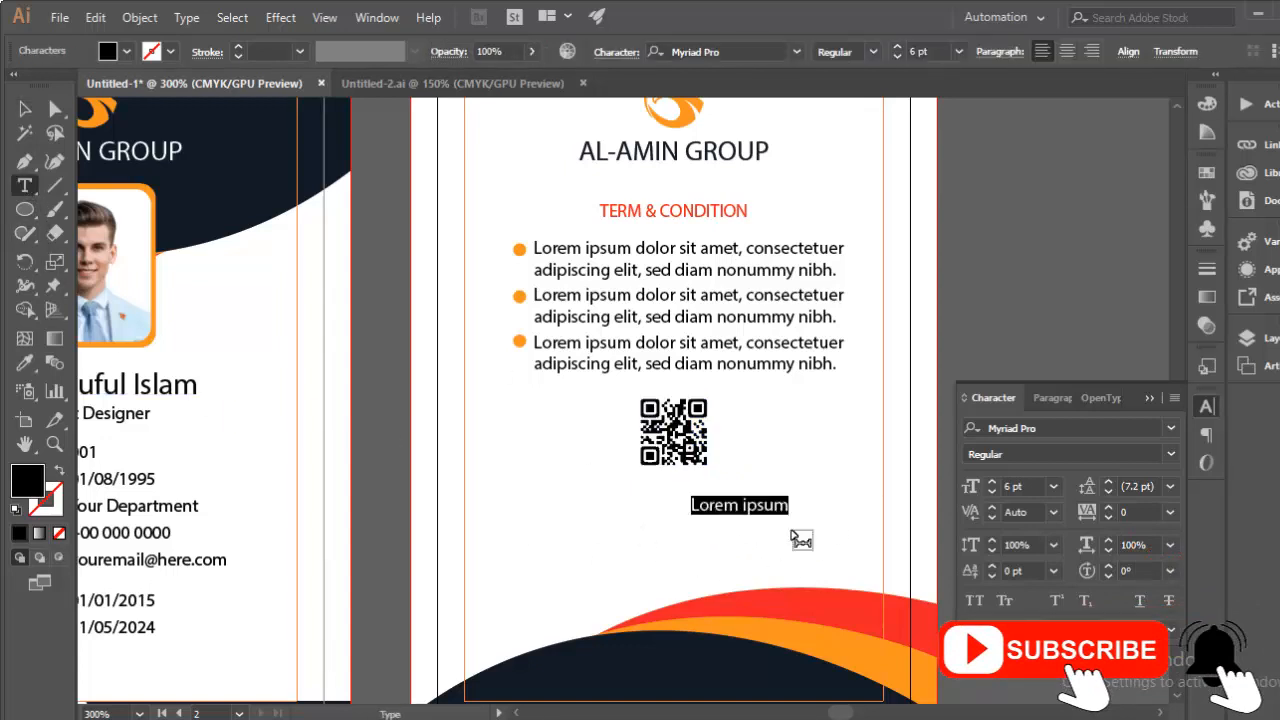
text(Autho)
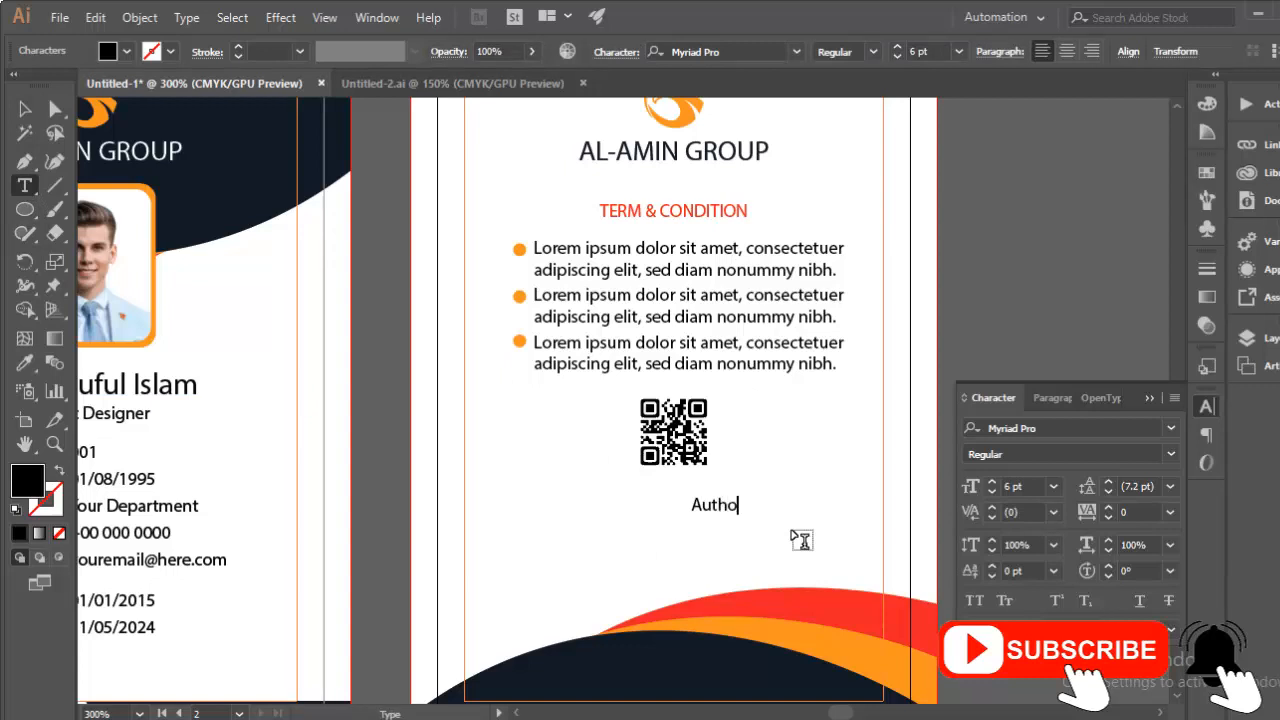
text(rized Signa)
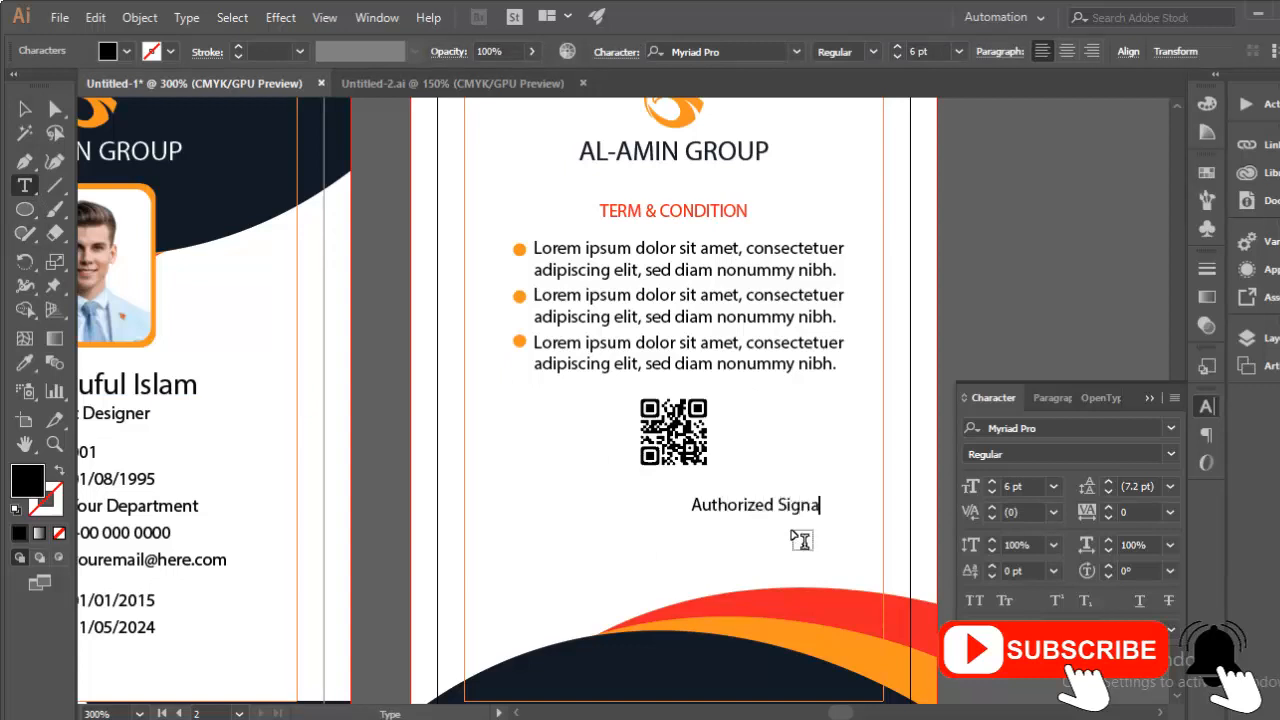
text(ture)
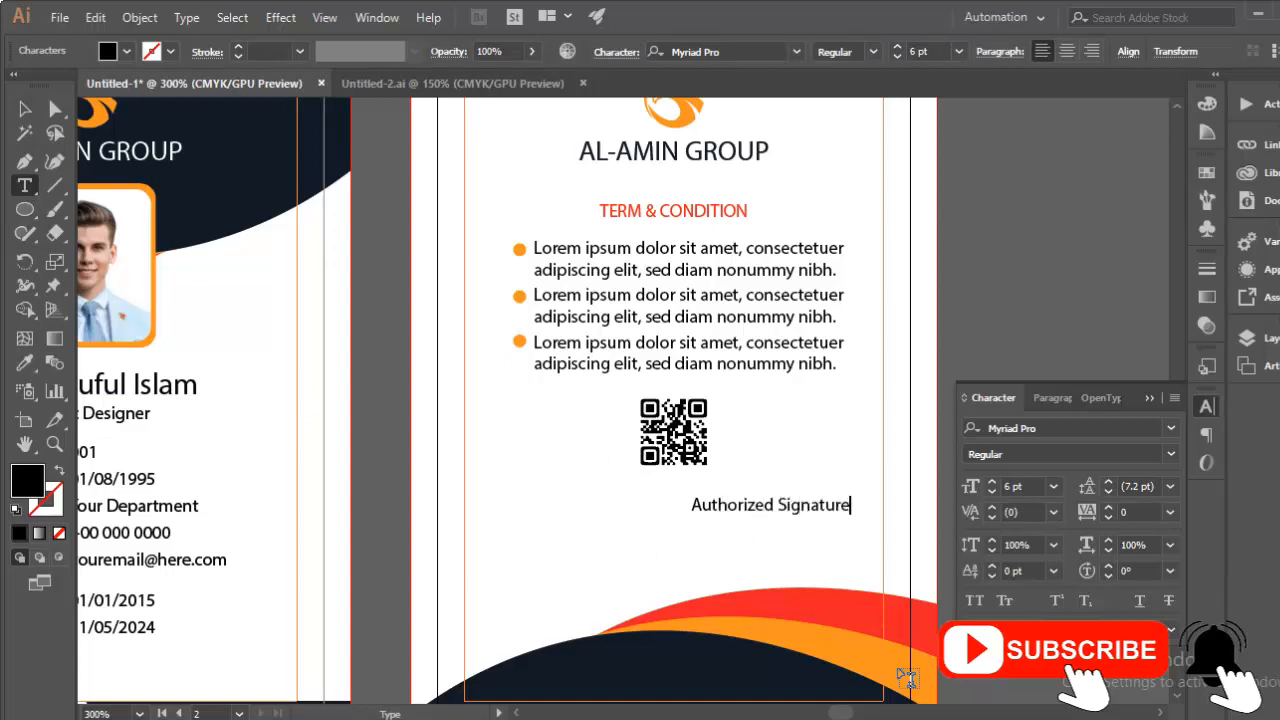